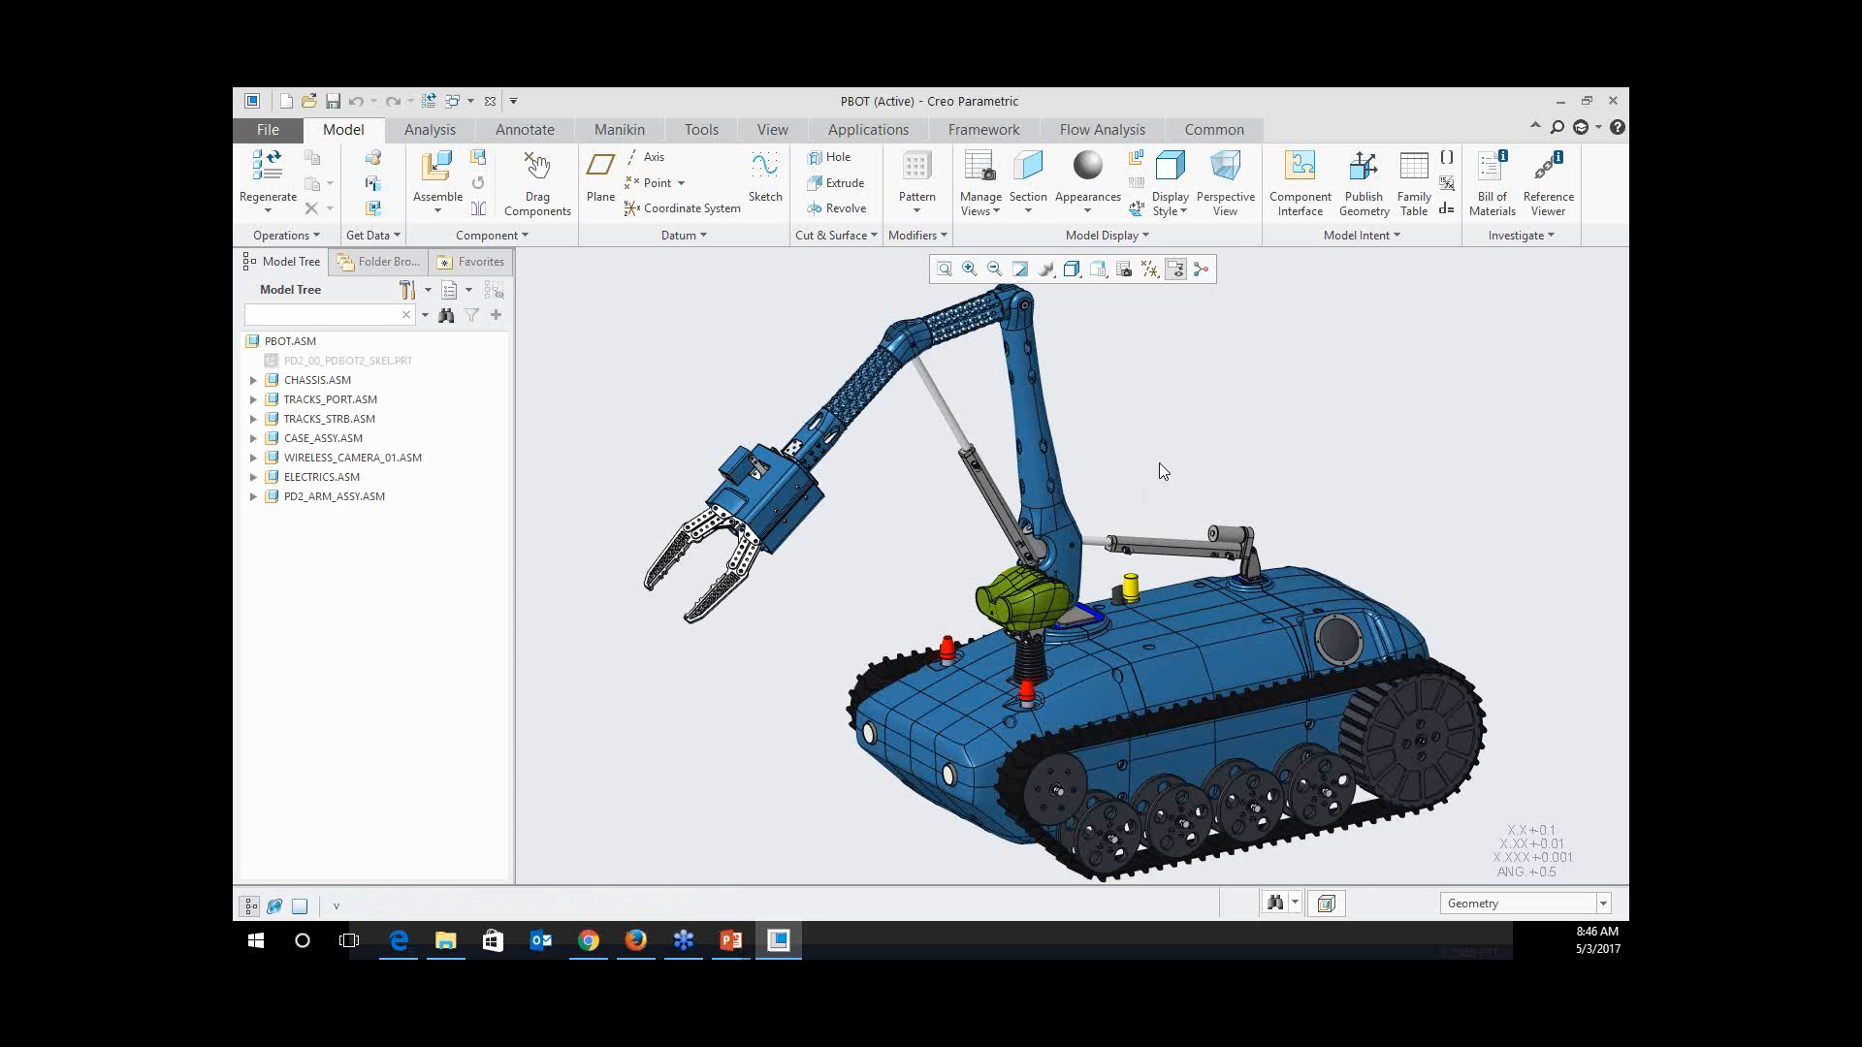
Step: Select the top surface of the PD2_J0_PIVOT_1 plate at the arm's base for closer inspection
key(1)
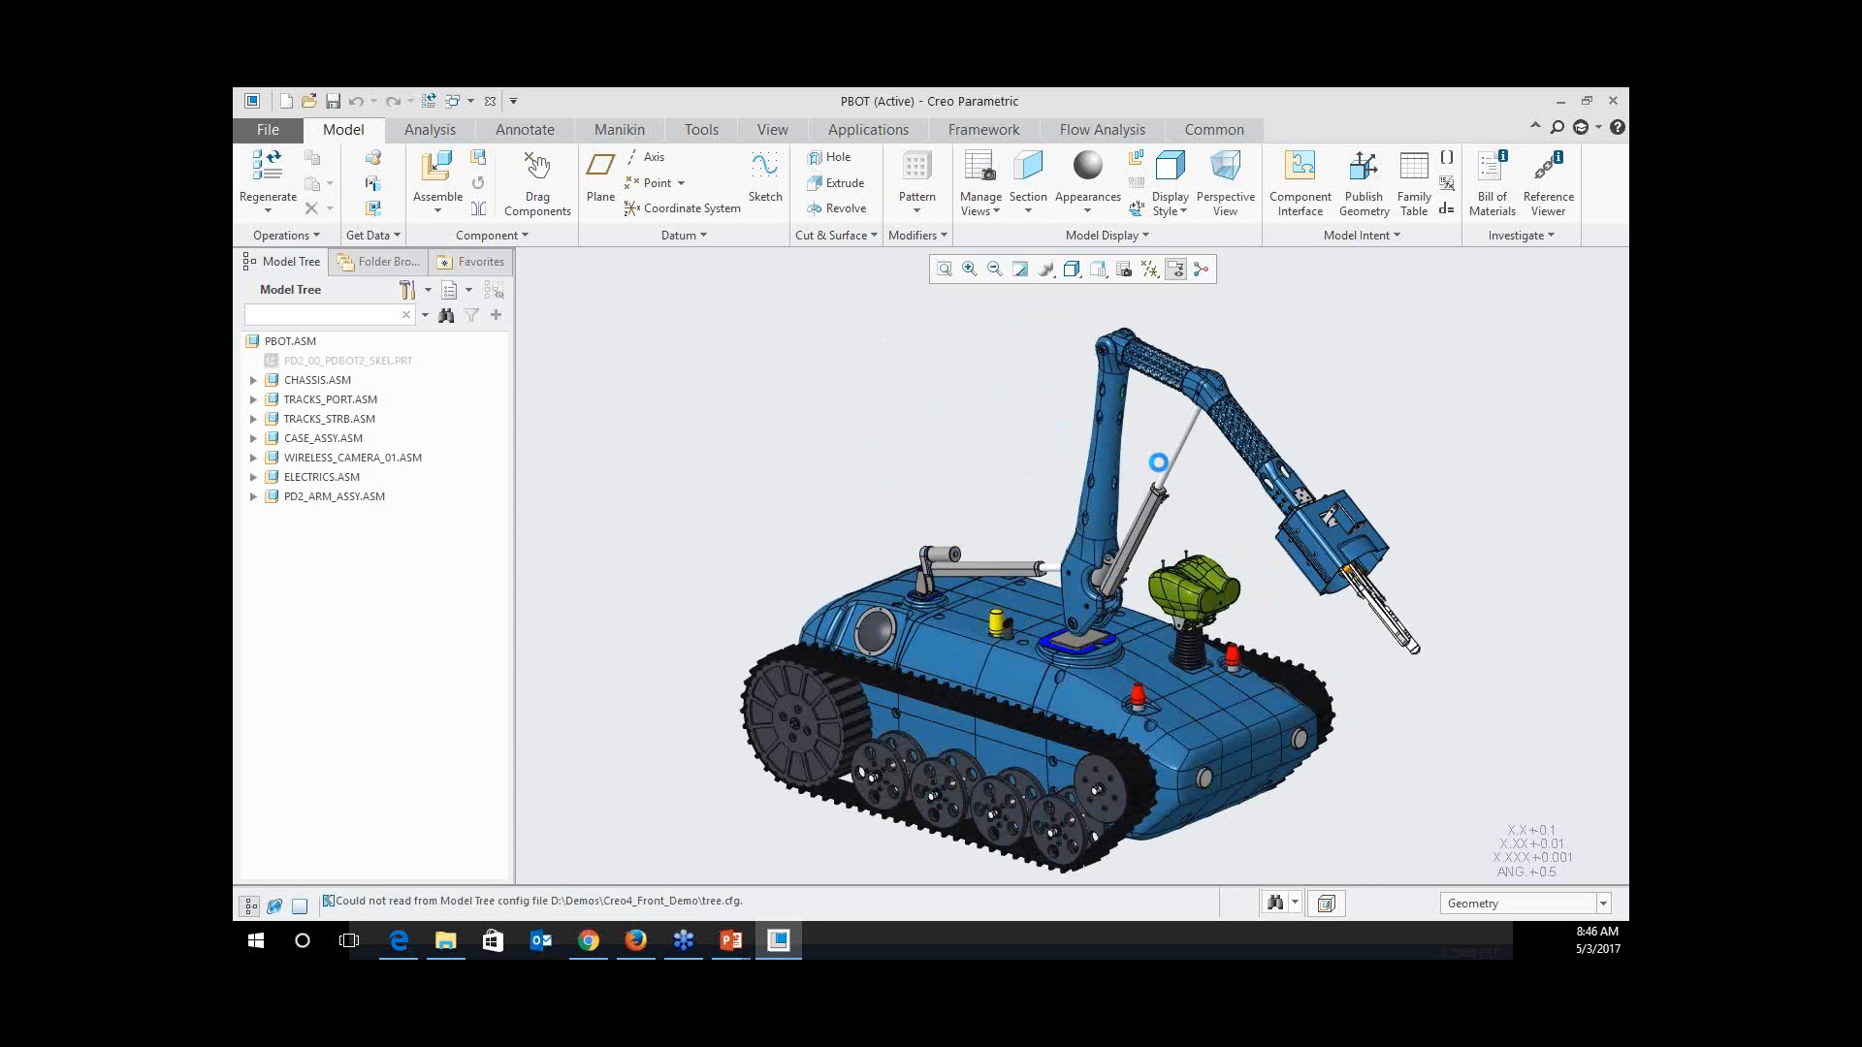
click(1074, 621)
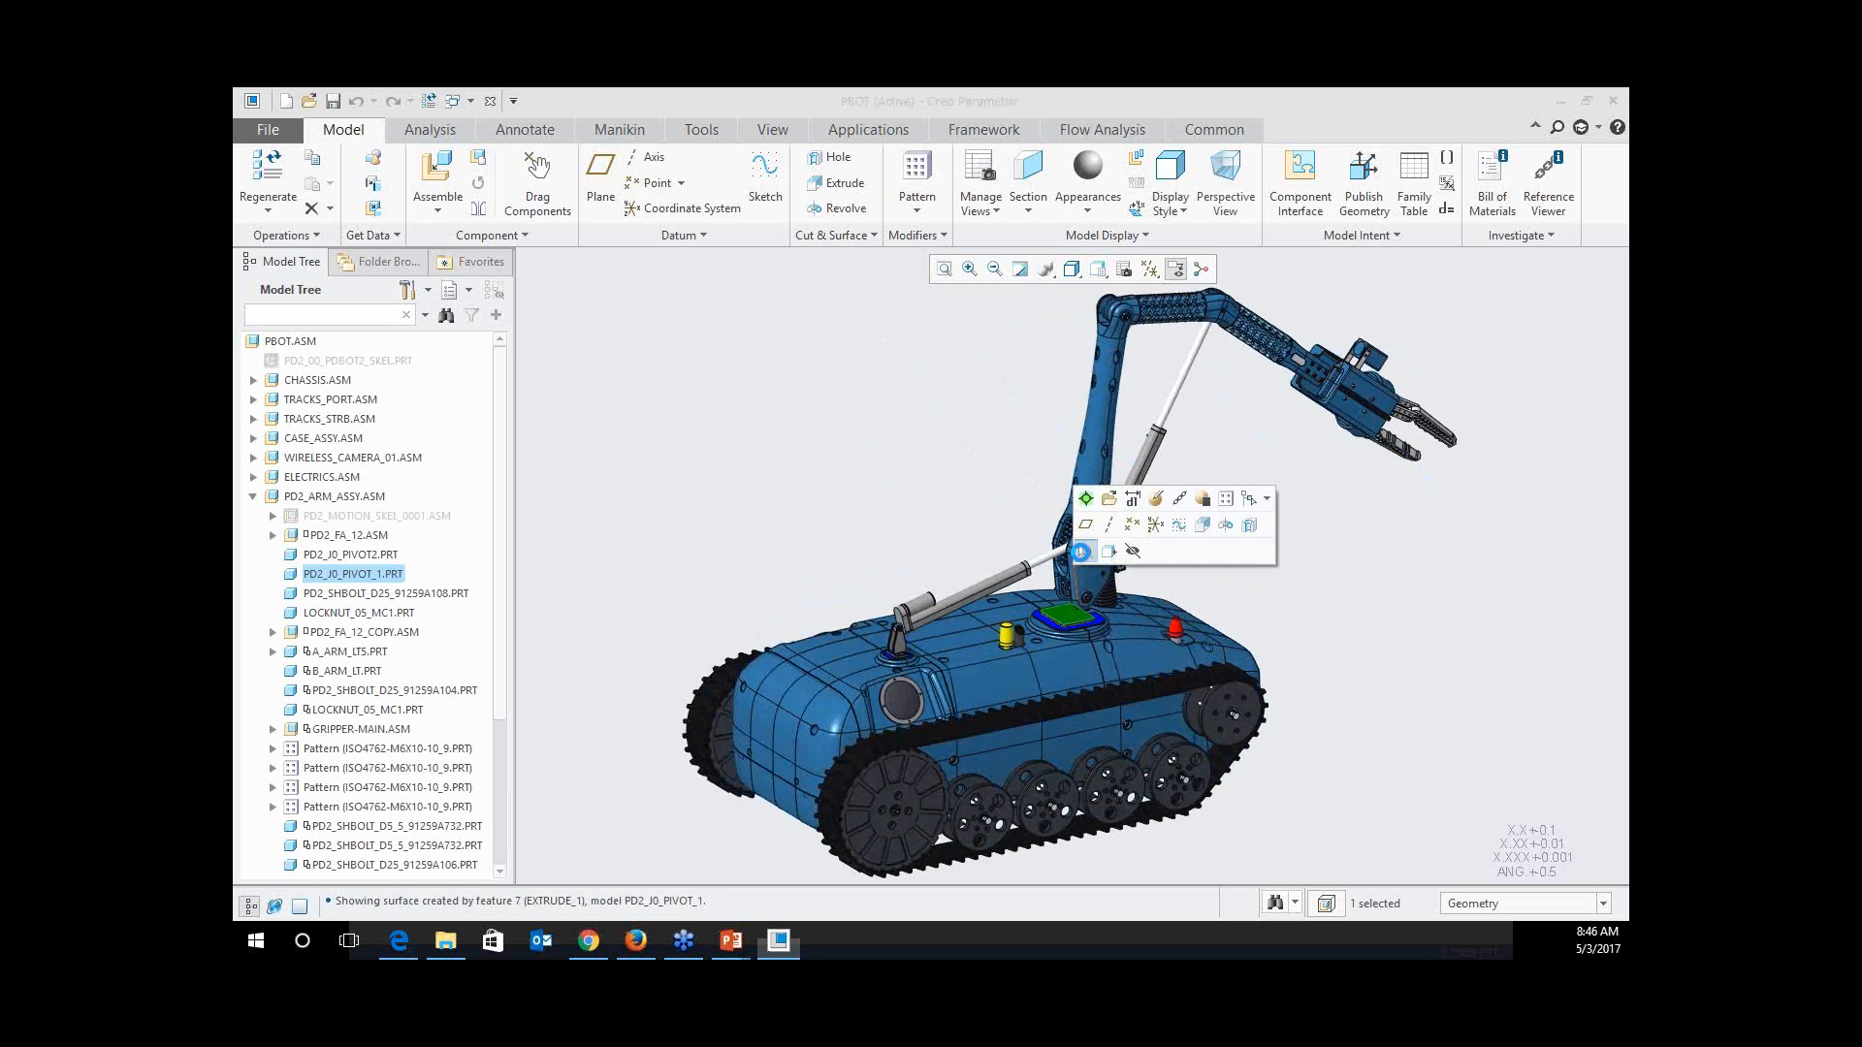
scroll(1076, 620, down, 3)
scroll(1098, 624, down, 5)
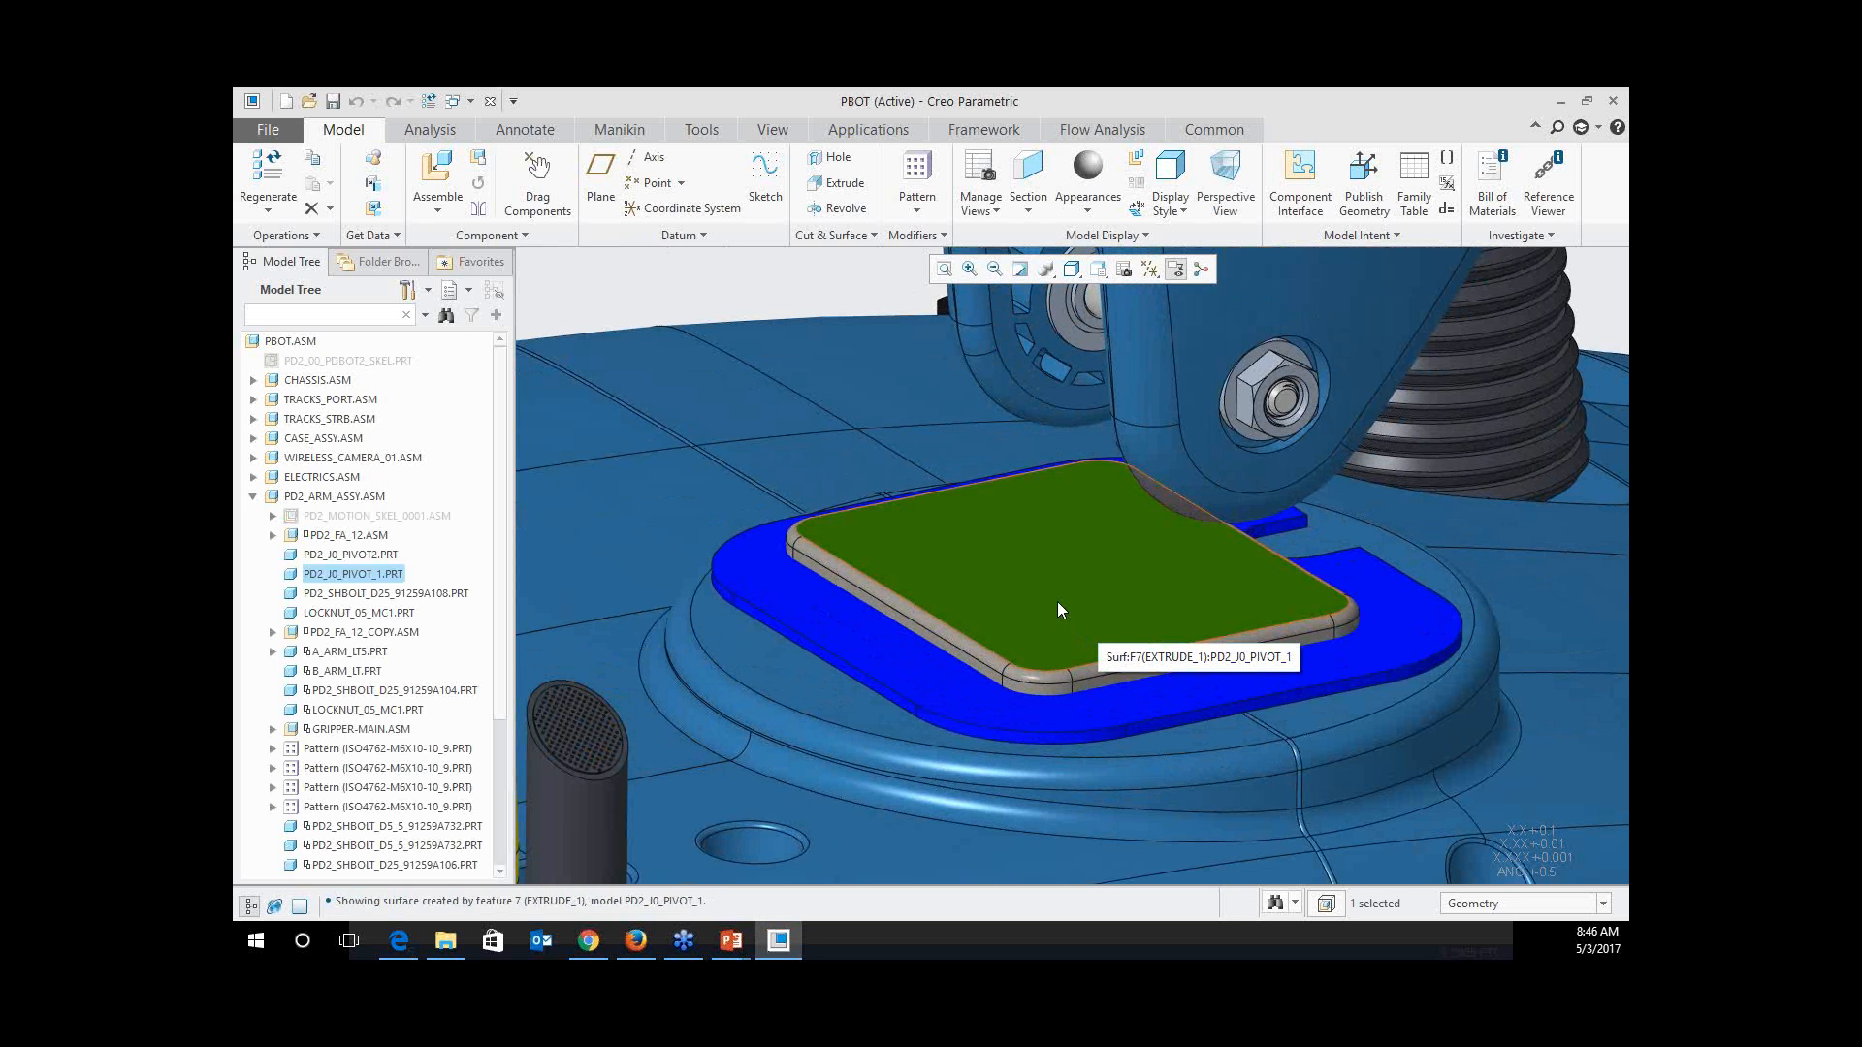
Step: Locate SHELL_TOP_1, SHELL_TOP_2, MICROPHONE and DUST_COVER in the assembly structure by selecting their geometry around the plate
click(864, 386)
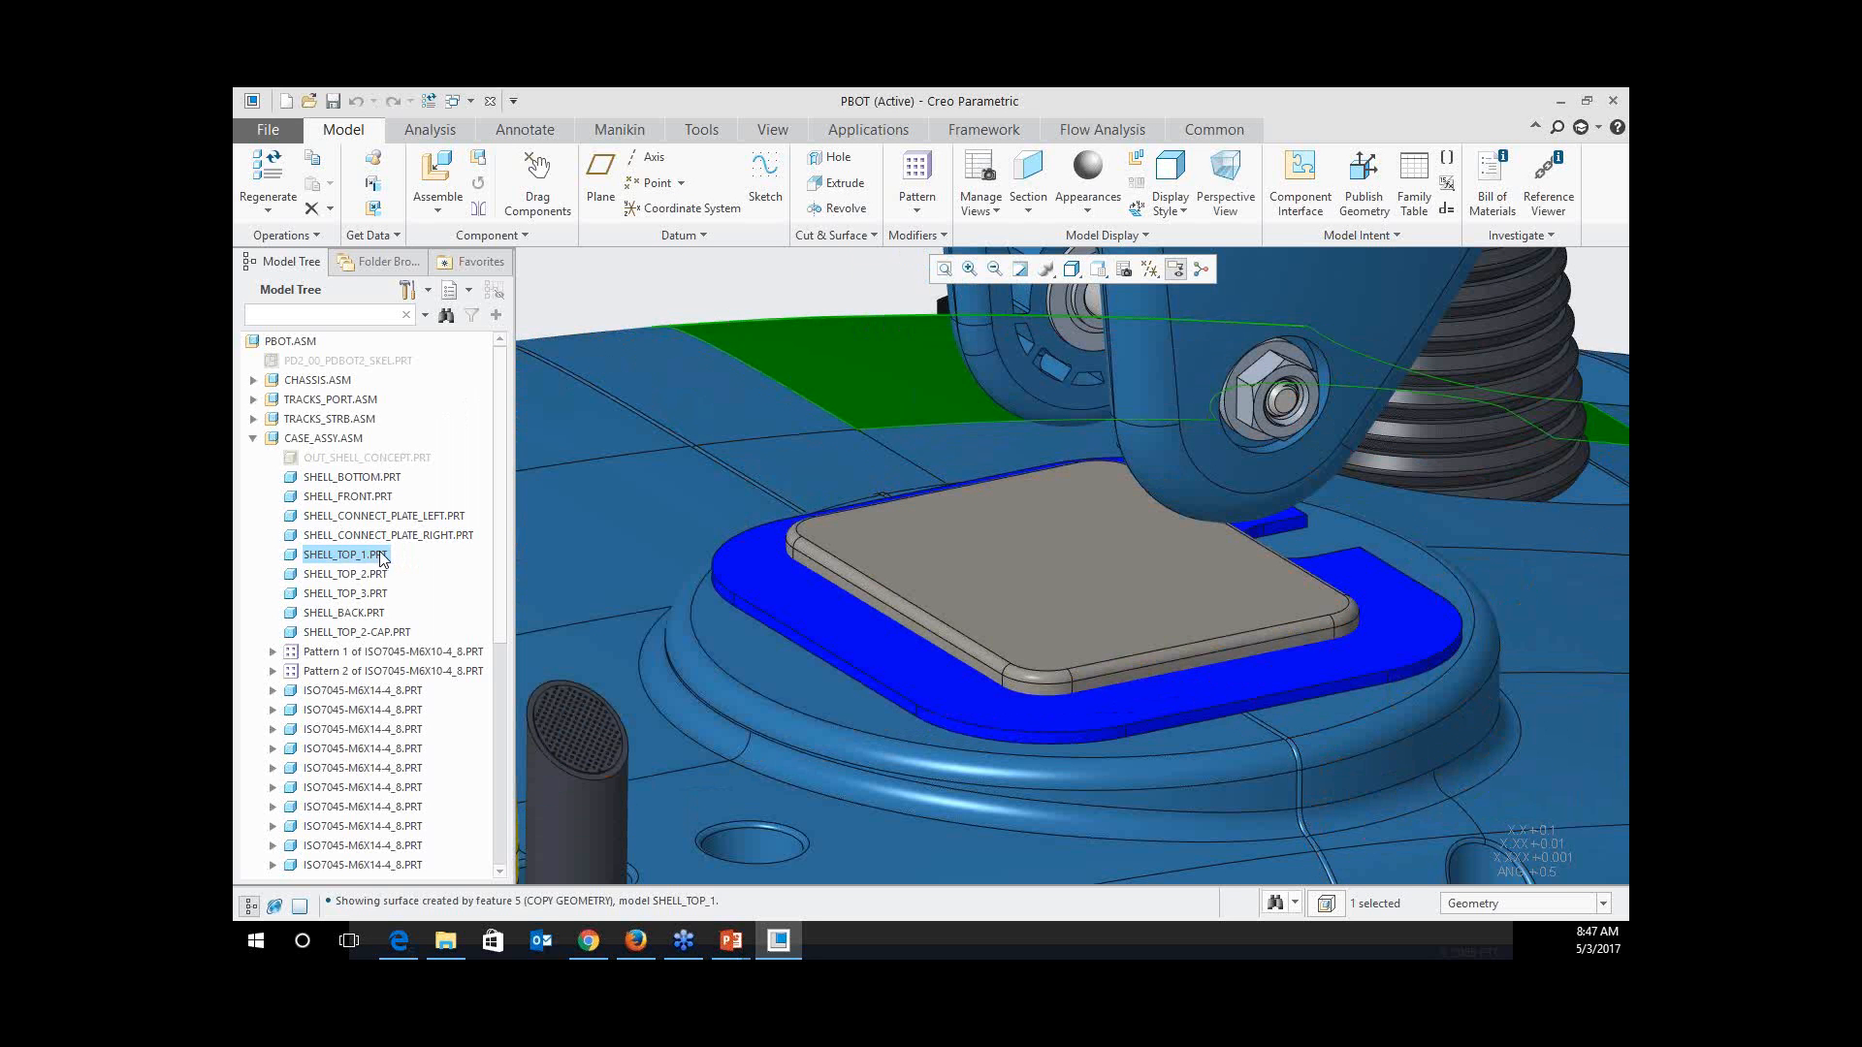
click(771, 593)
click(787, 730)
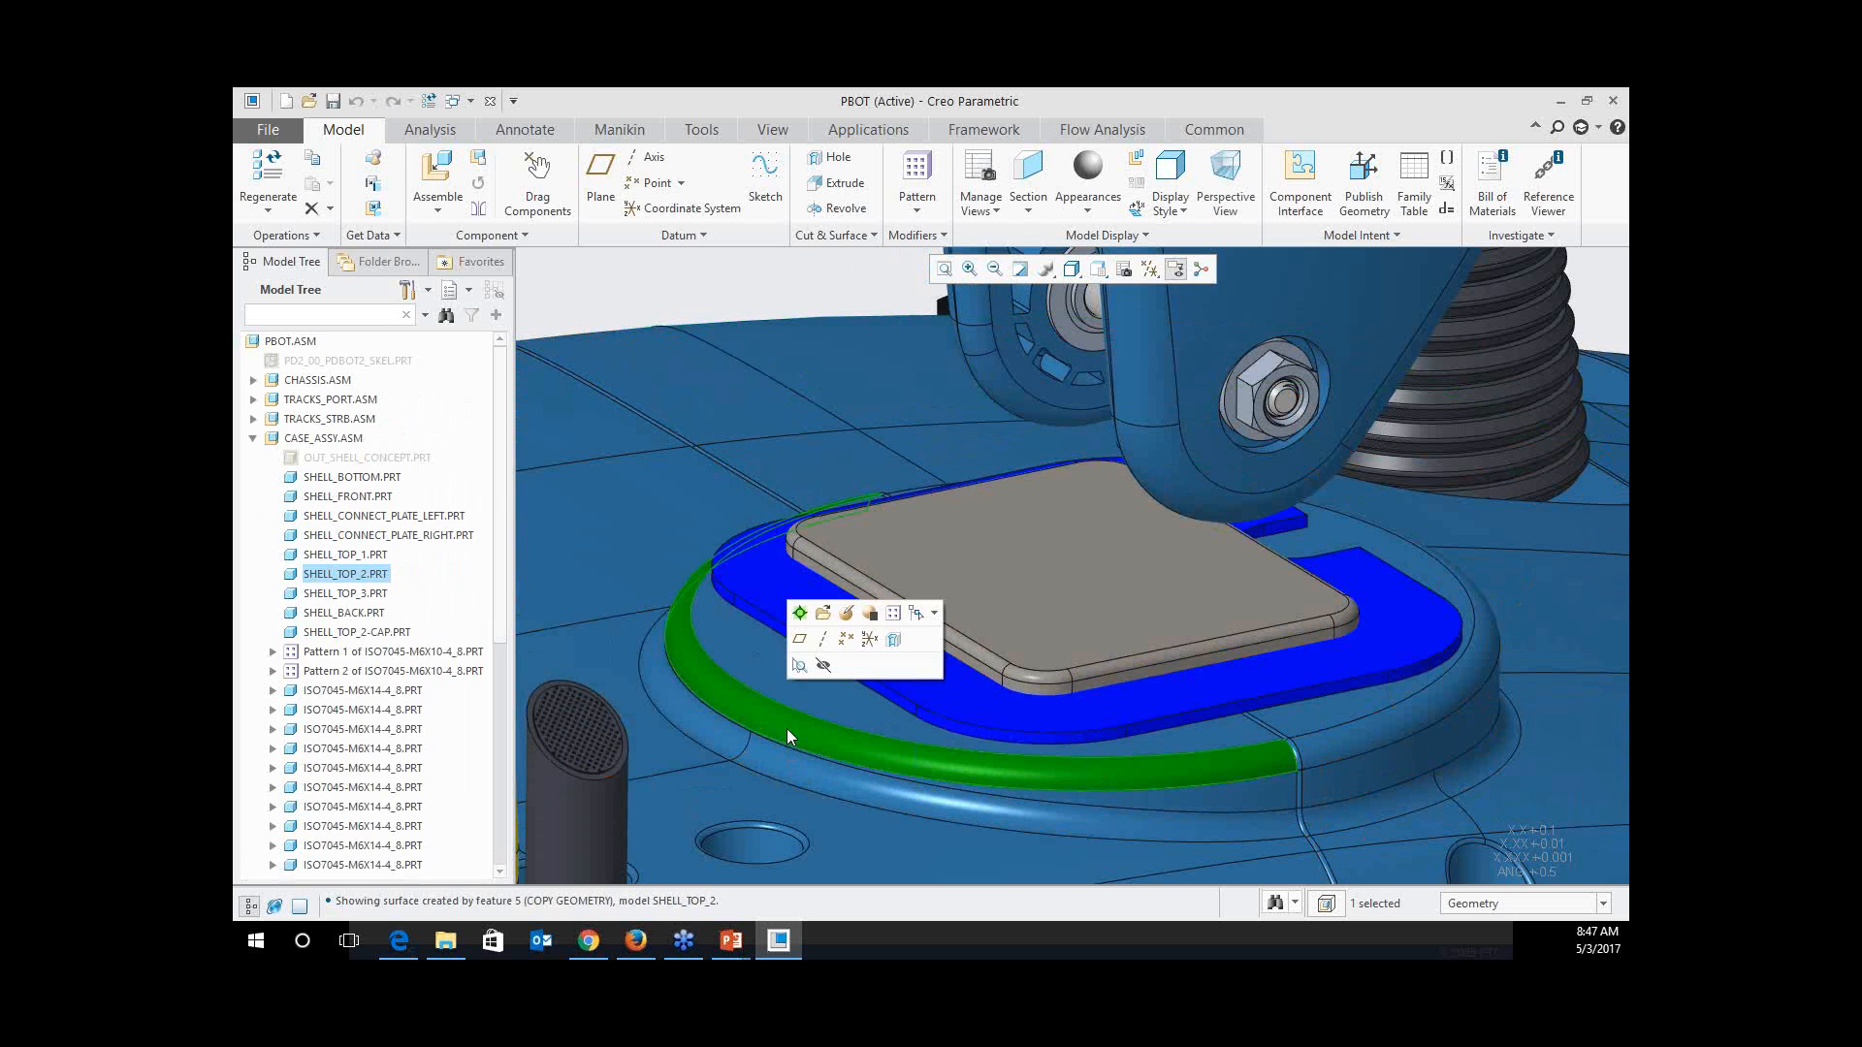
click(590, 724)
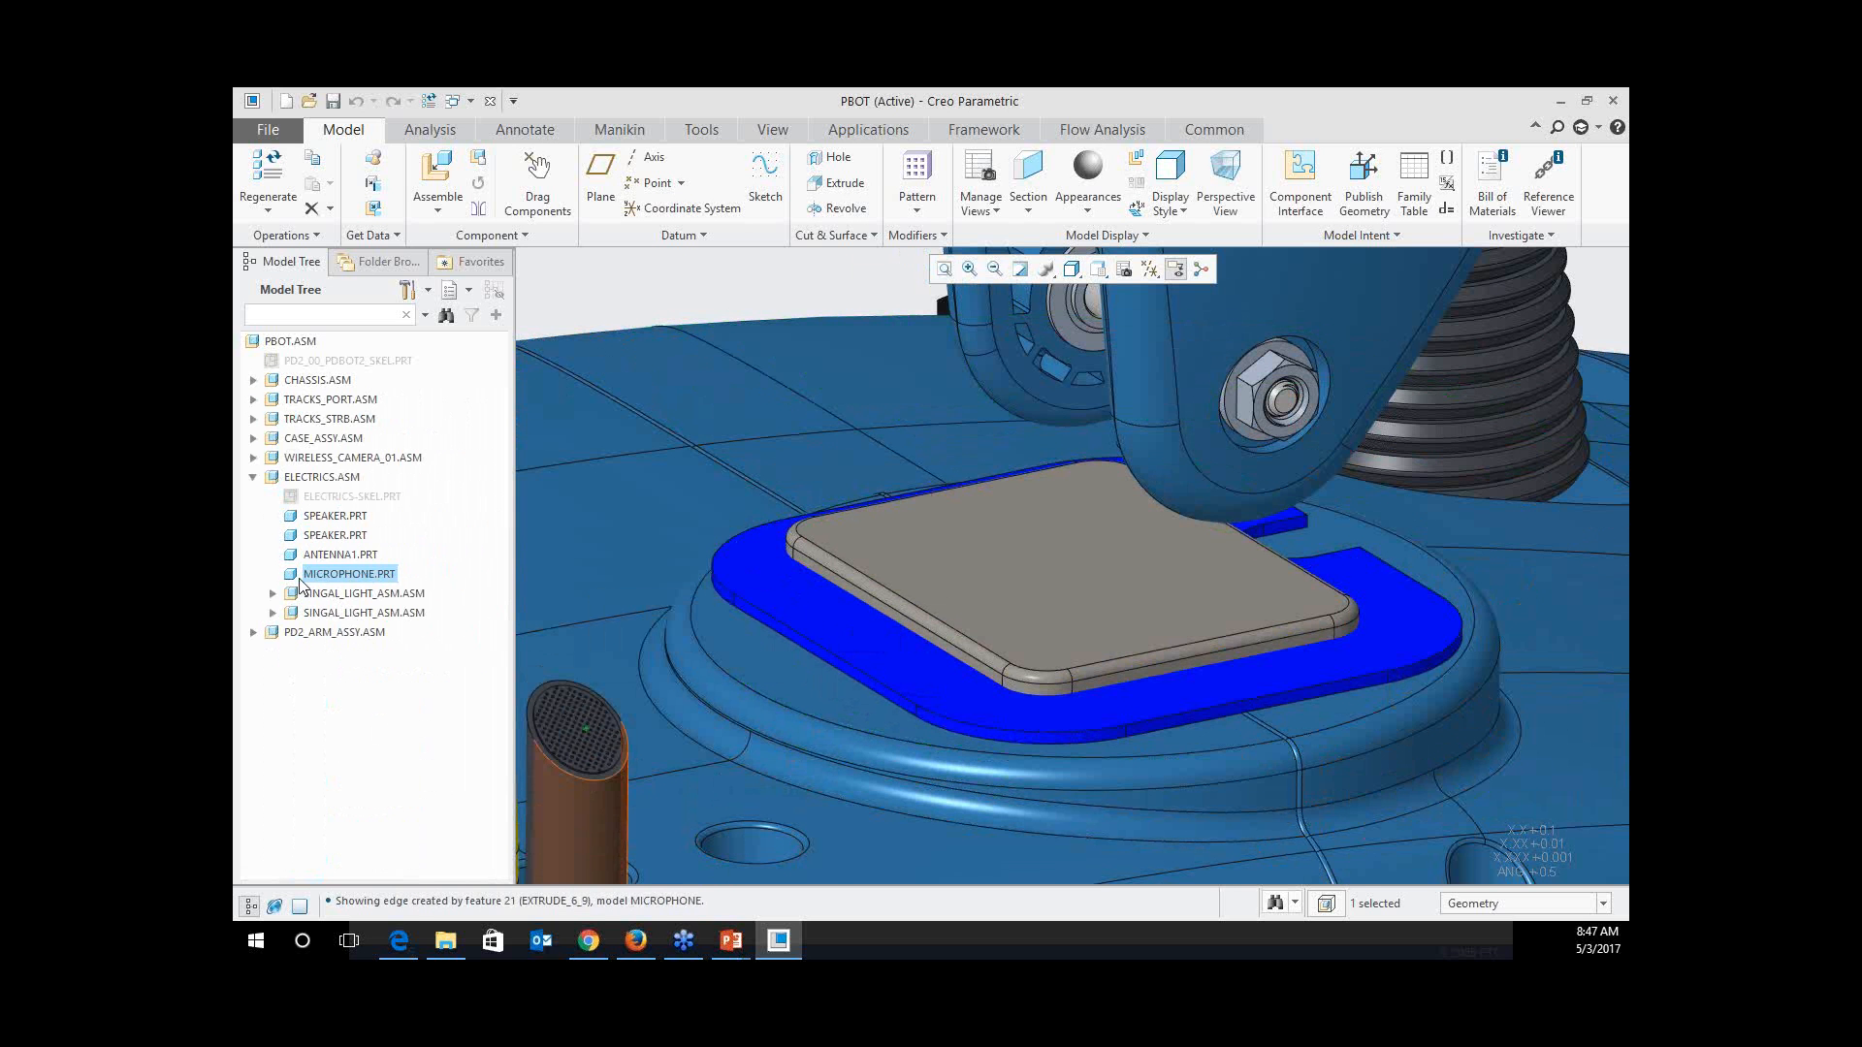
click(1503, 405)
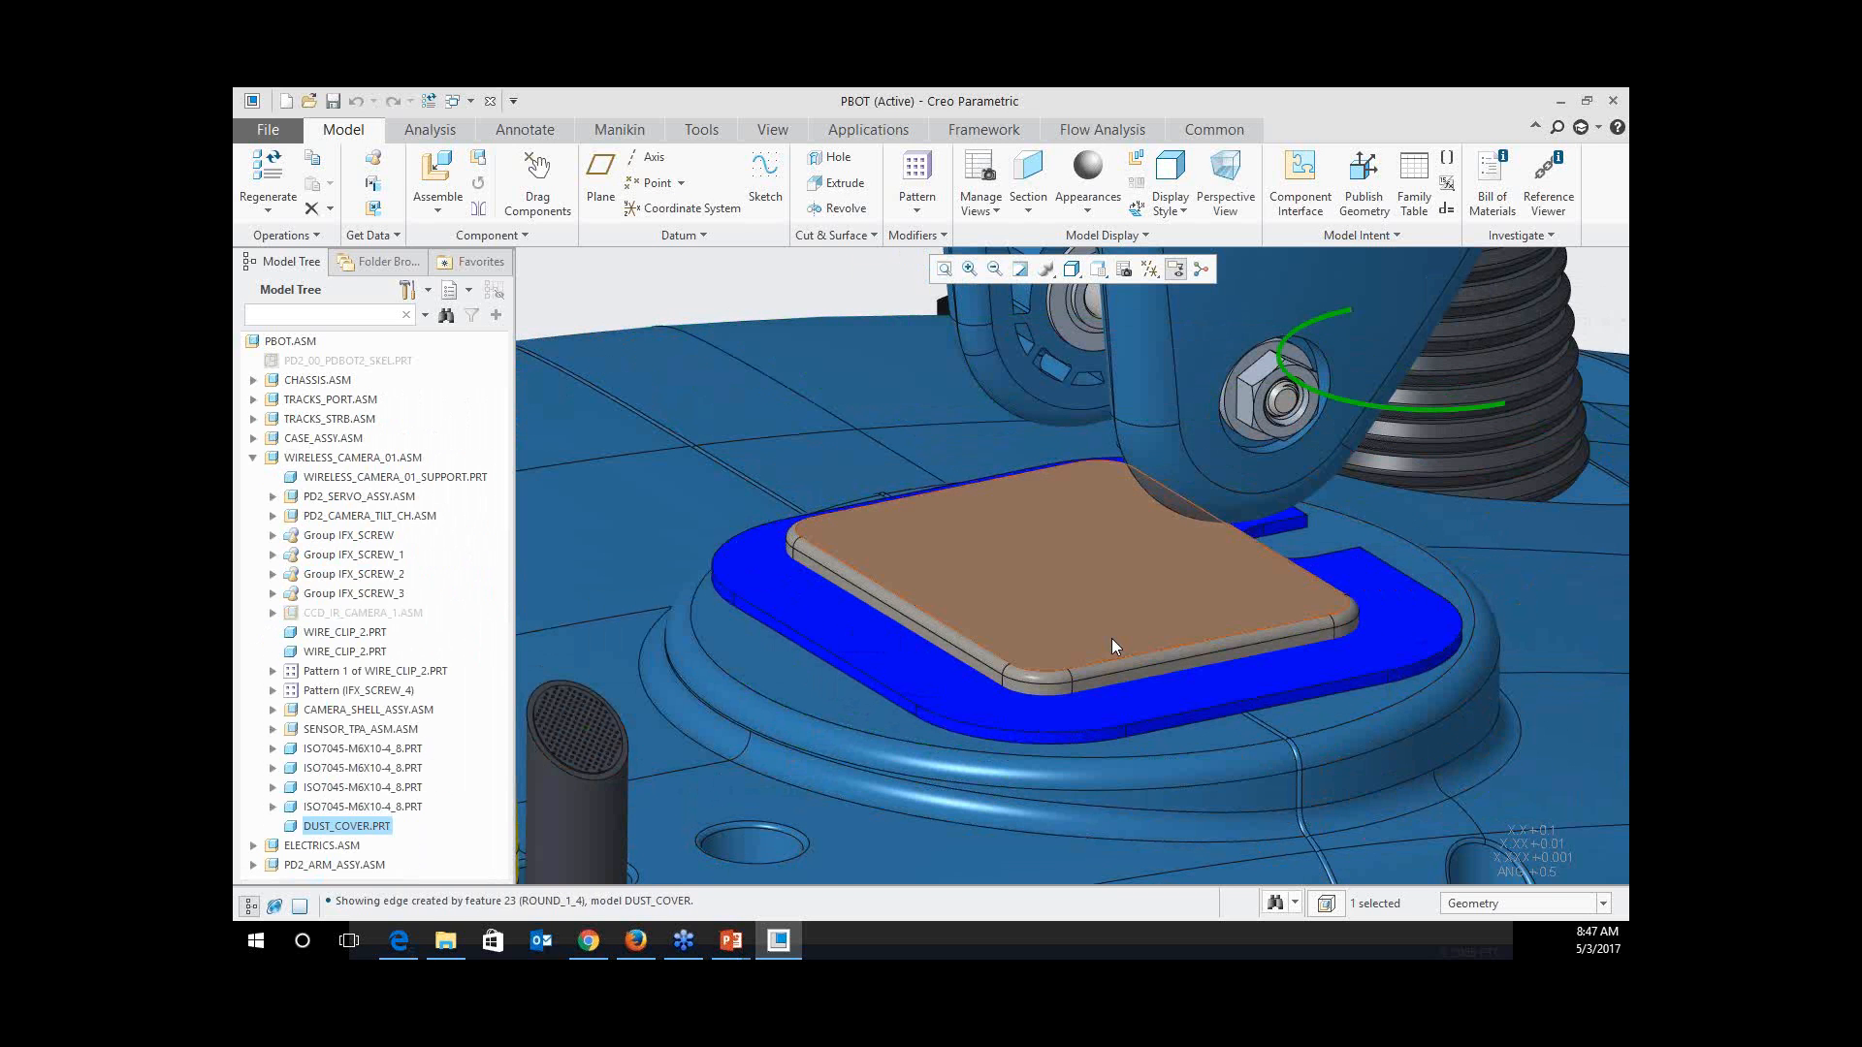
Step: Activate the PD2_J0_PIVOT_1 plate inside the assembly and display its datum planes
click(1063, 588)
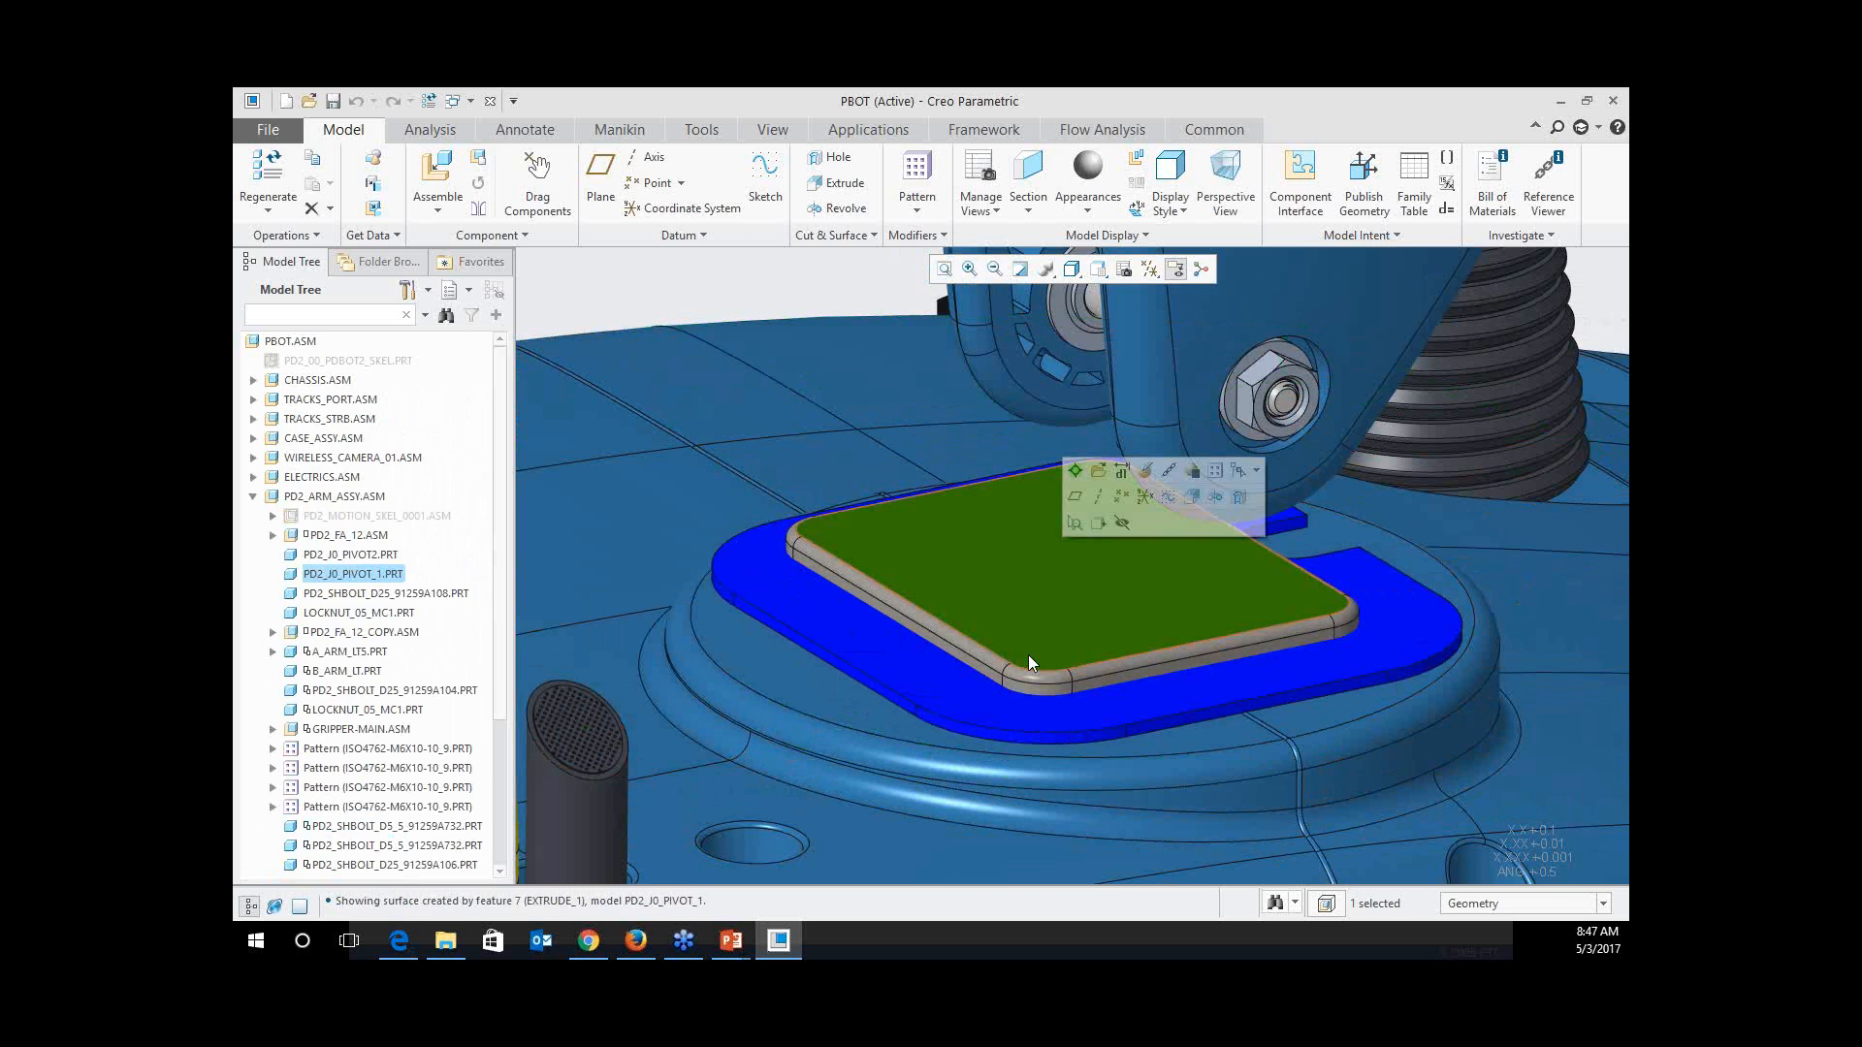
click(1076, 472)
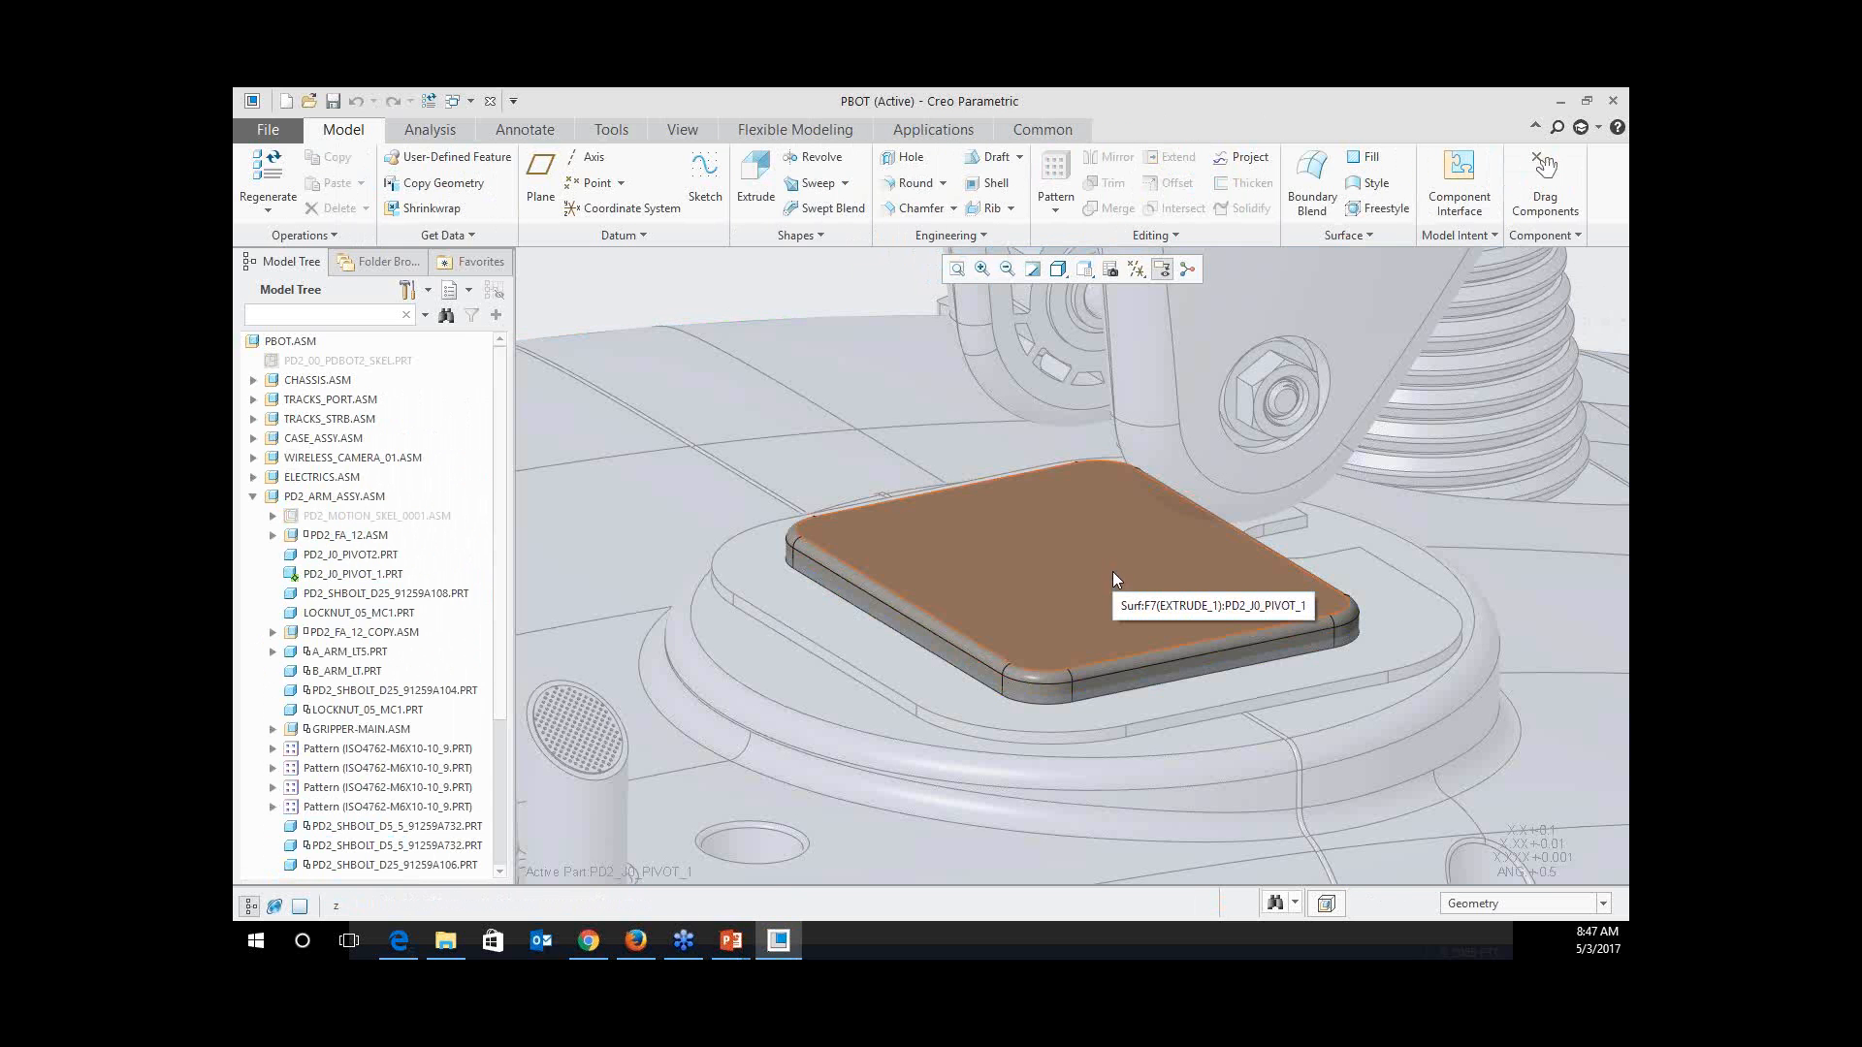
key(p)
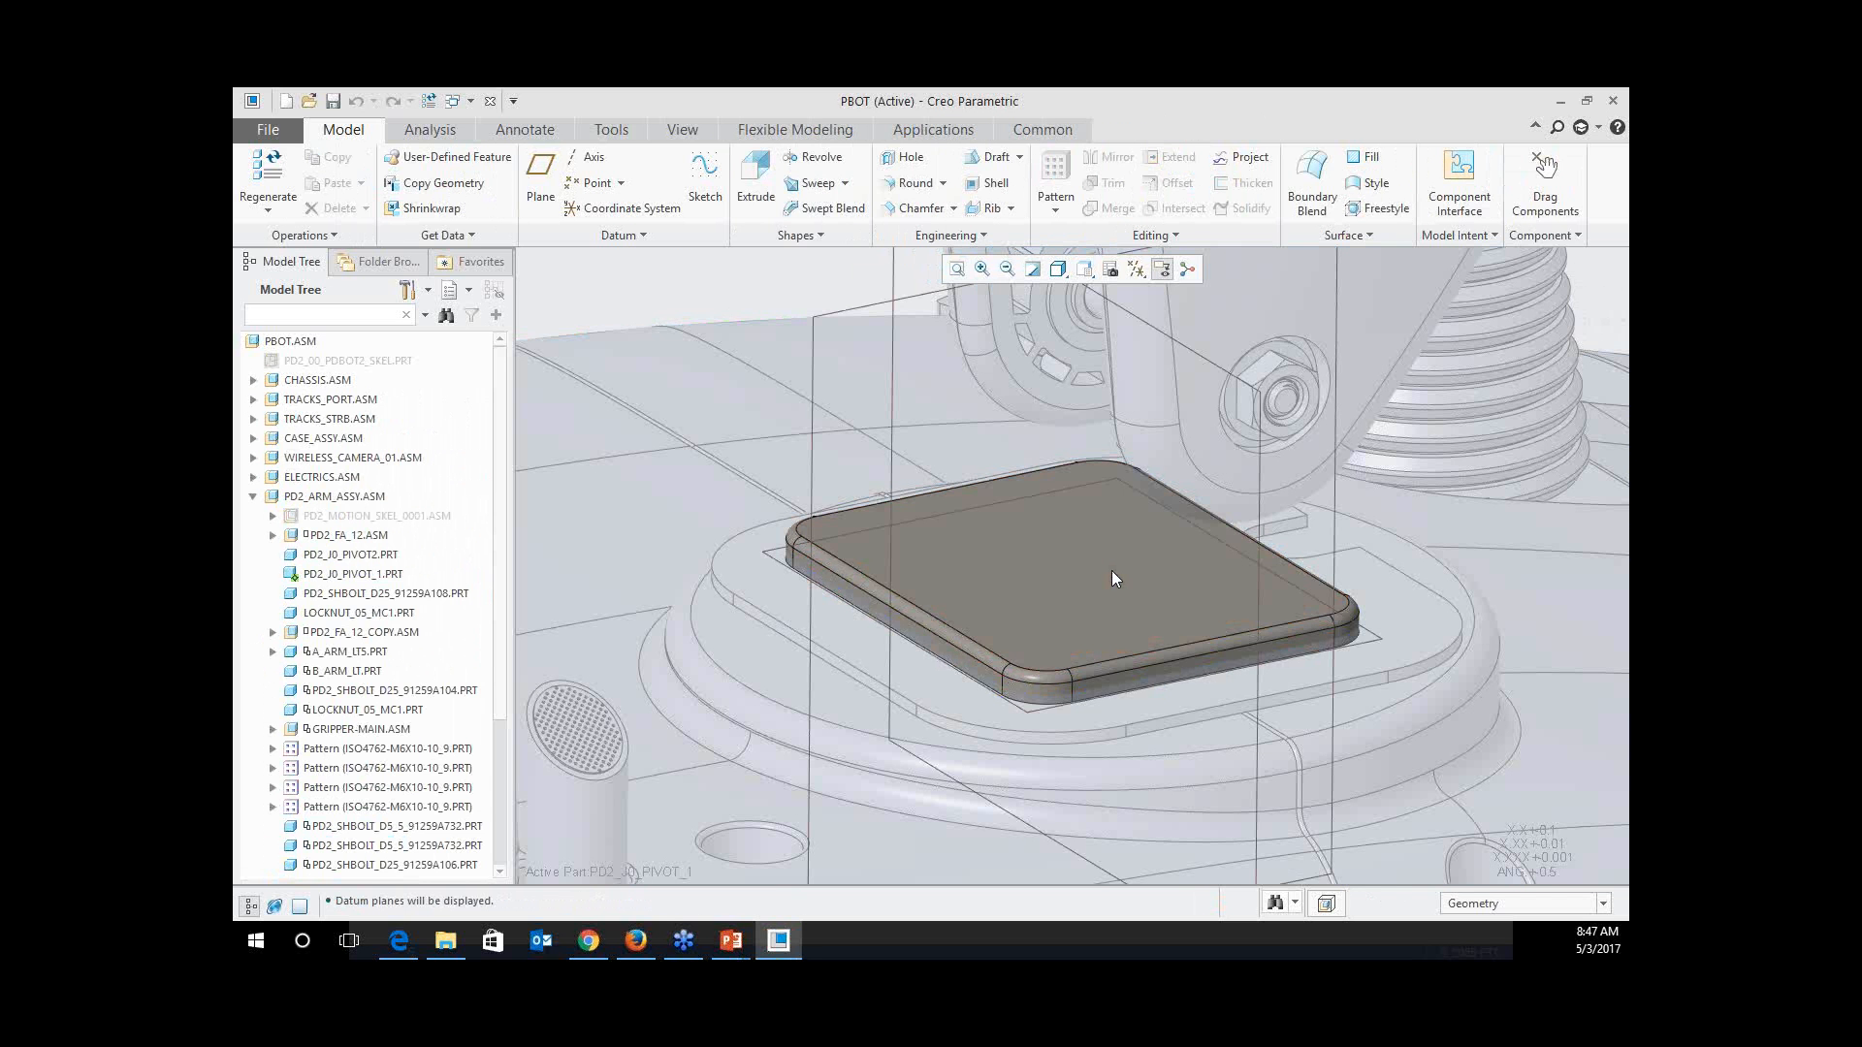
Step: Start an Extrude sketch on the FRONT datum plane of the PD2_J0_PIVOT_1 plate
click(872, 304)
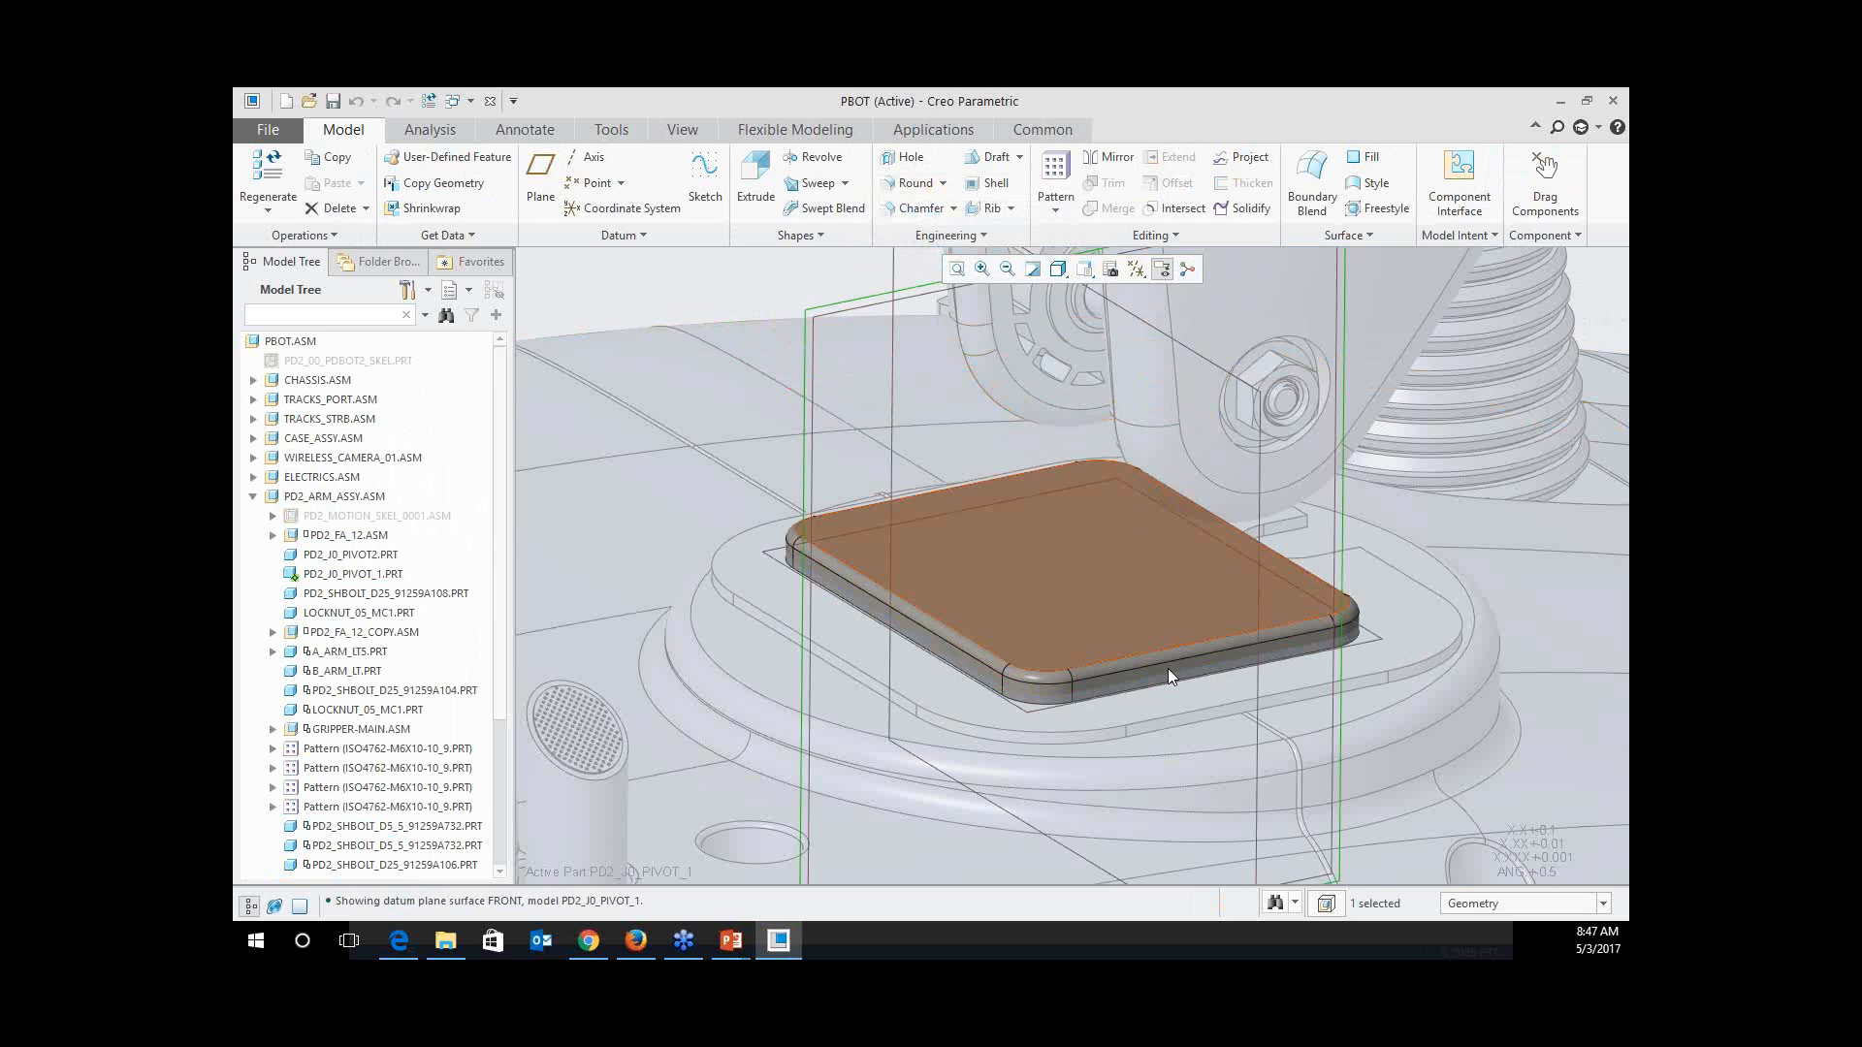
scroll(1167, 667, down, 2)
scroll(1168, 636, down, 1)
middle_drag(1169, 638, 1136, 485)
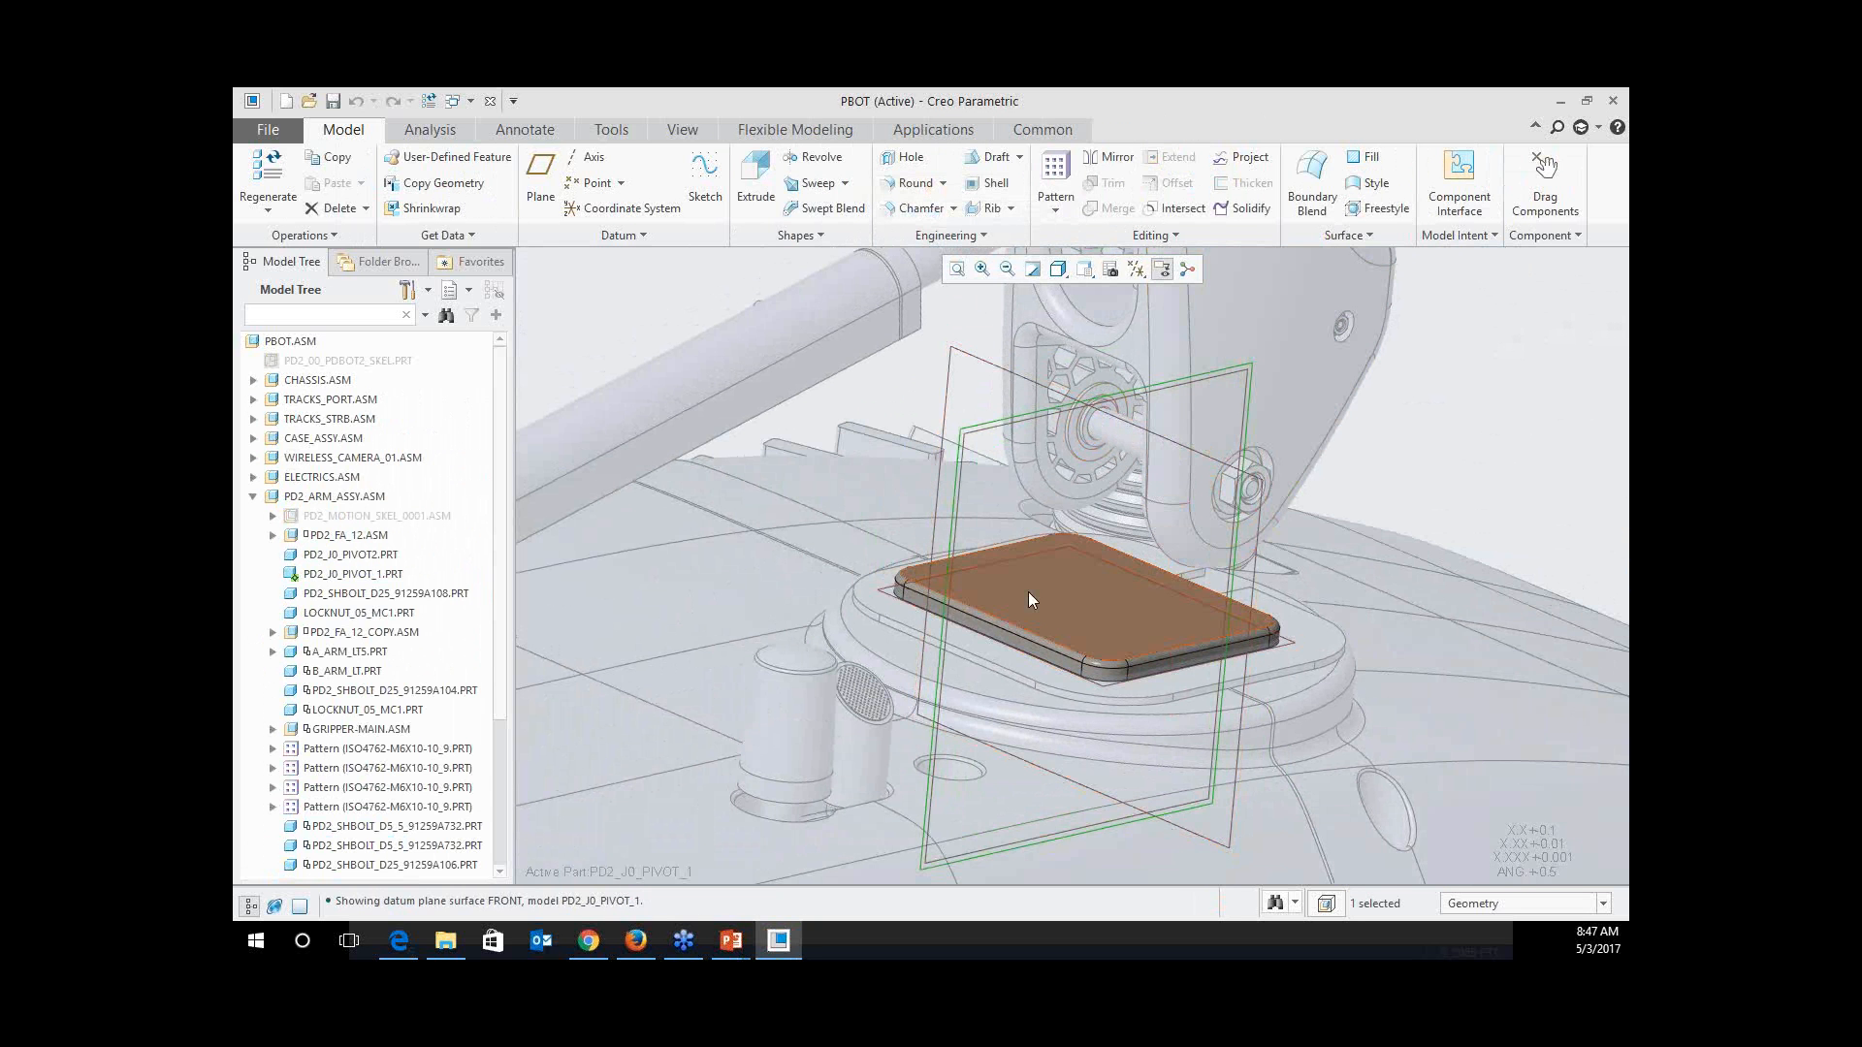
click(1004, 421)
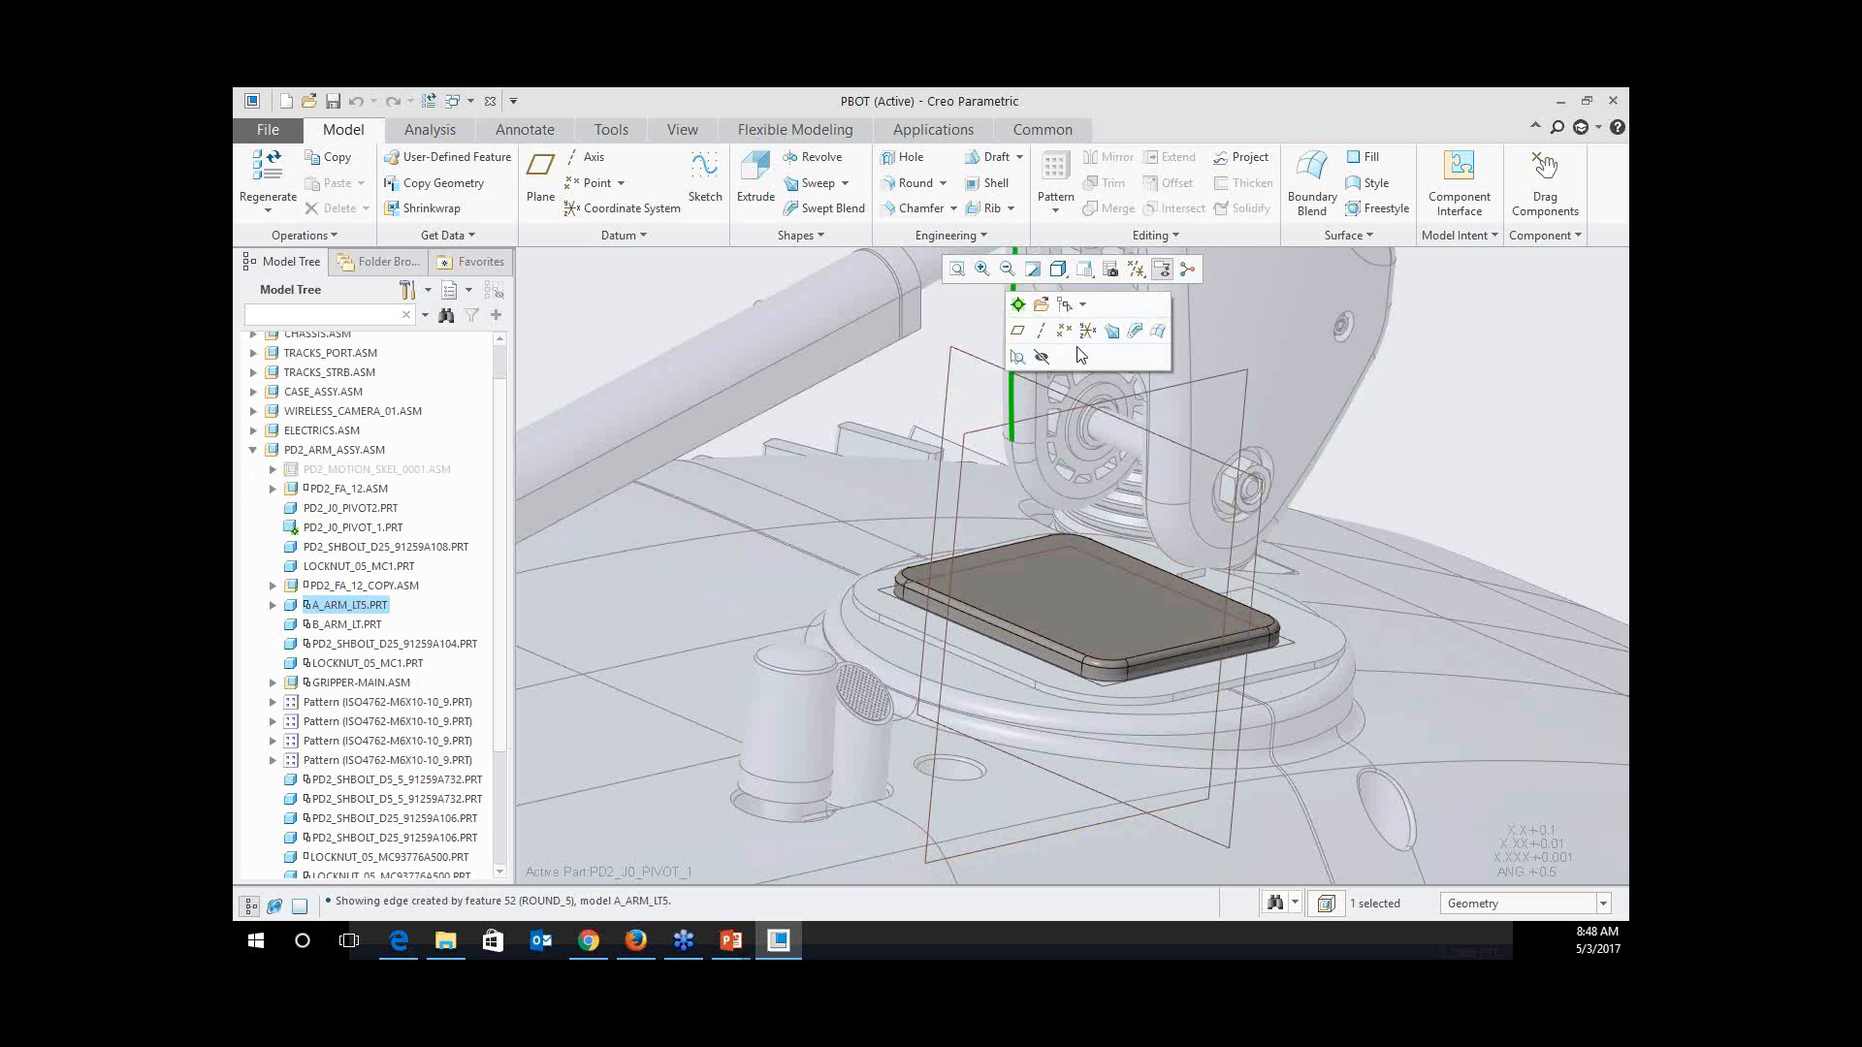
click(985, 427)
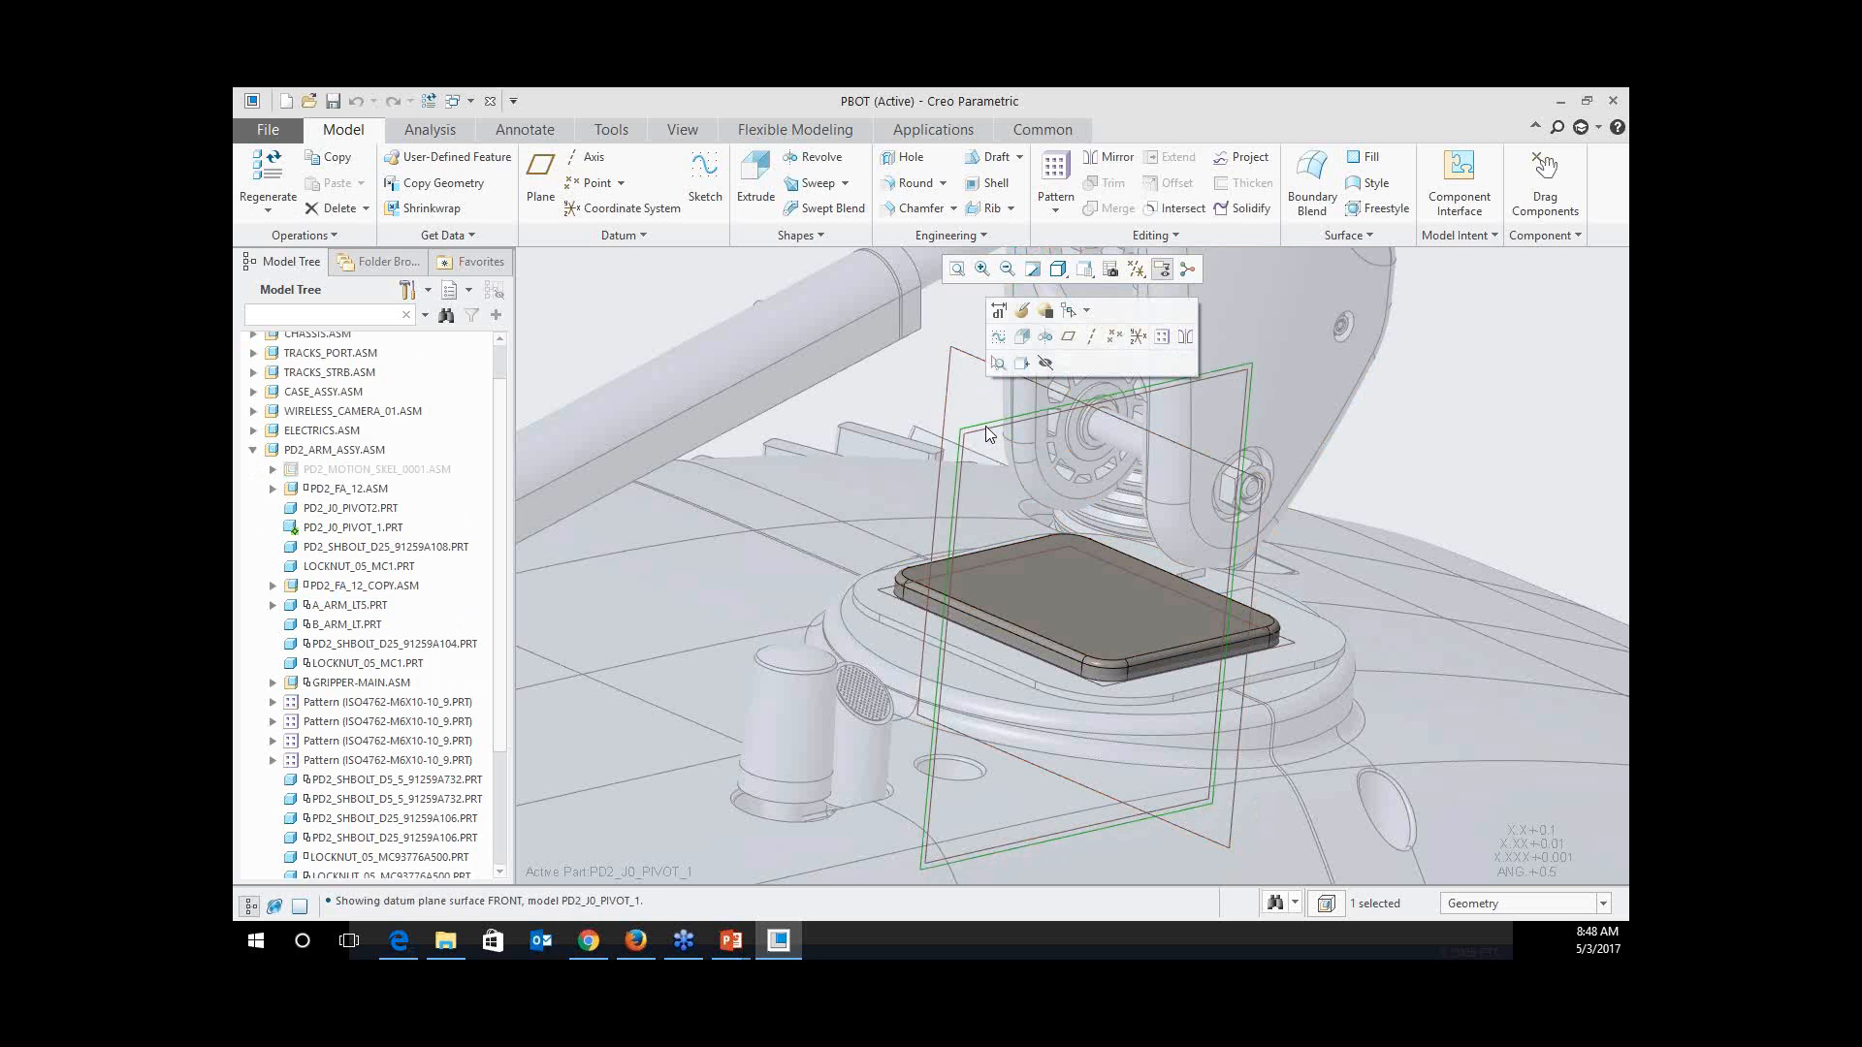
click(1023, 338)
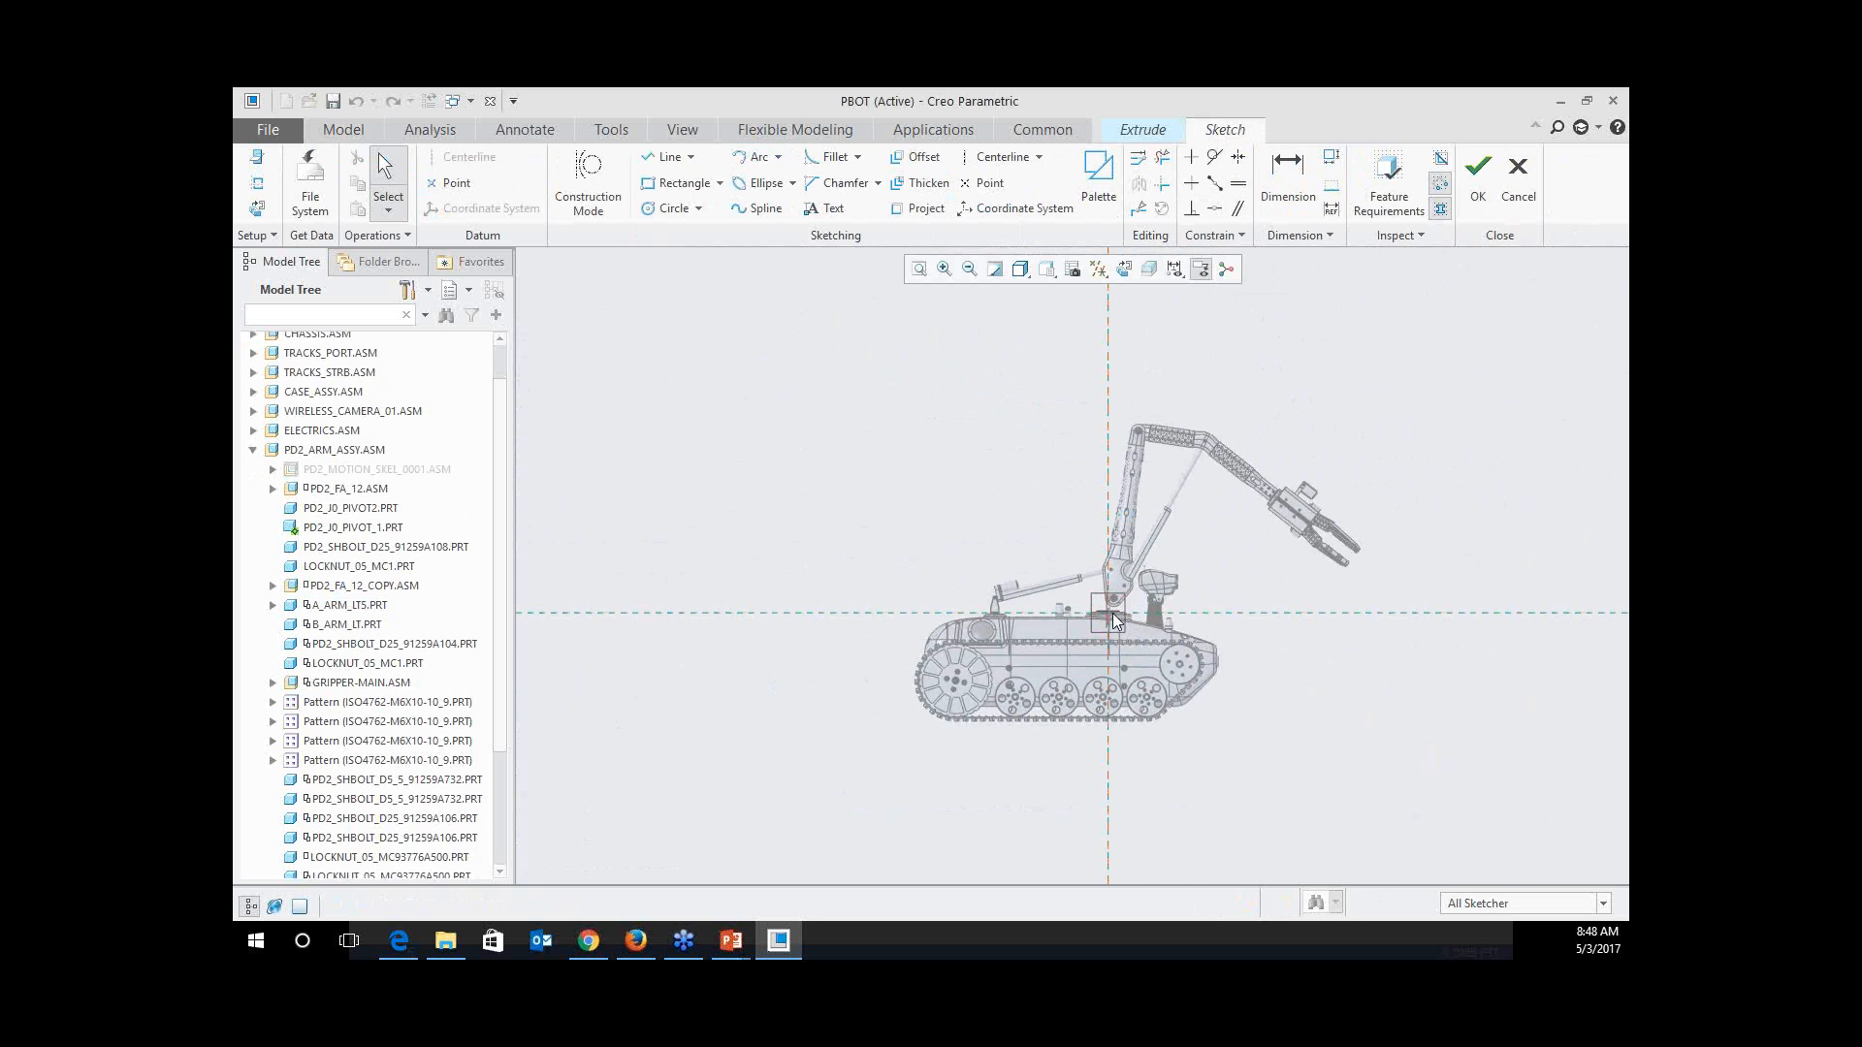
Step: Examine the plate and the arm's lower pivot from several angles and return the section to its 2D orientation
scroll(1115, 613, down, 4)
scroll(1112, 617, down, 4)
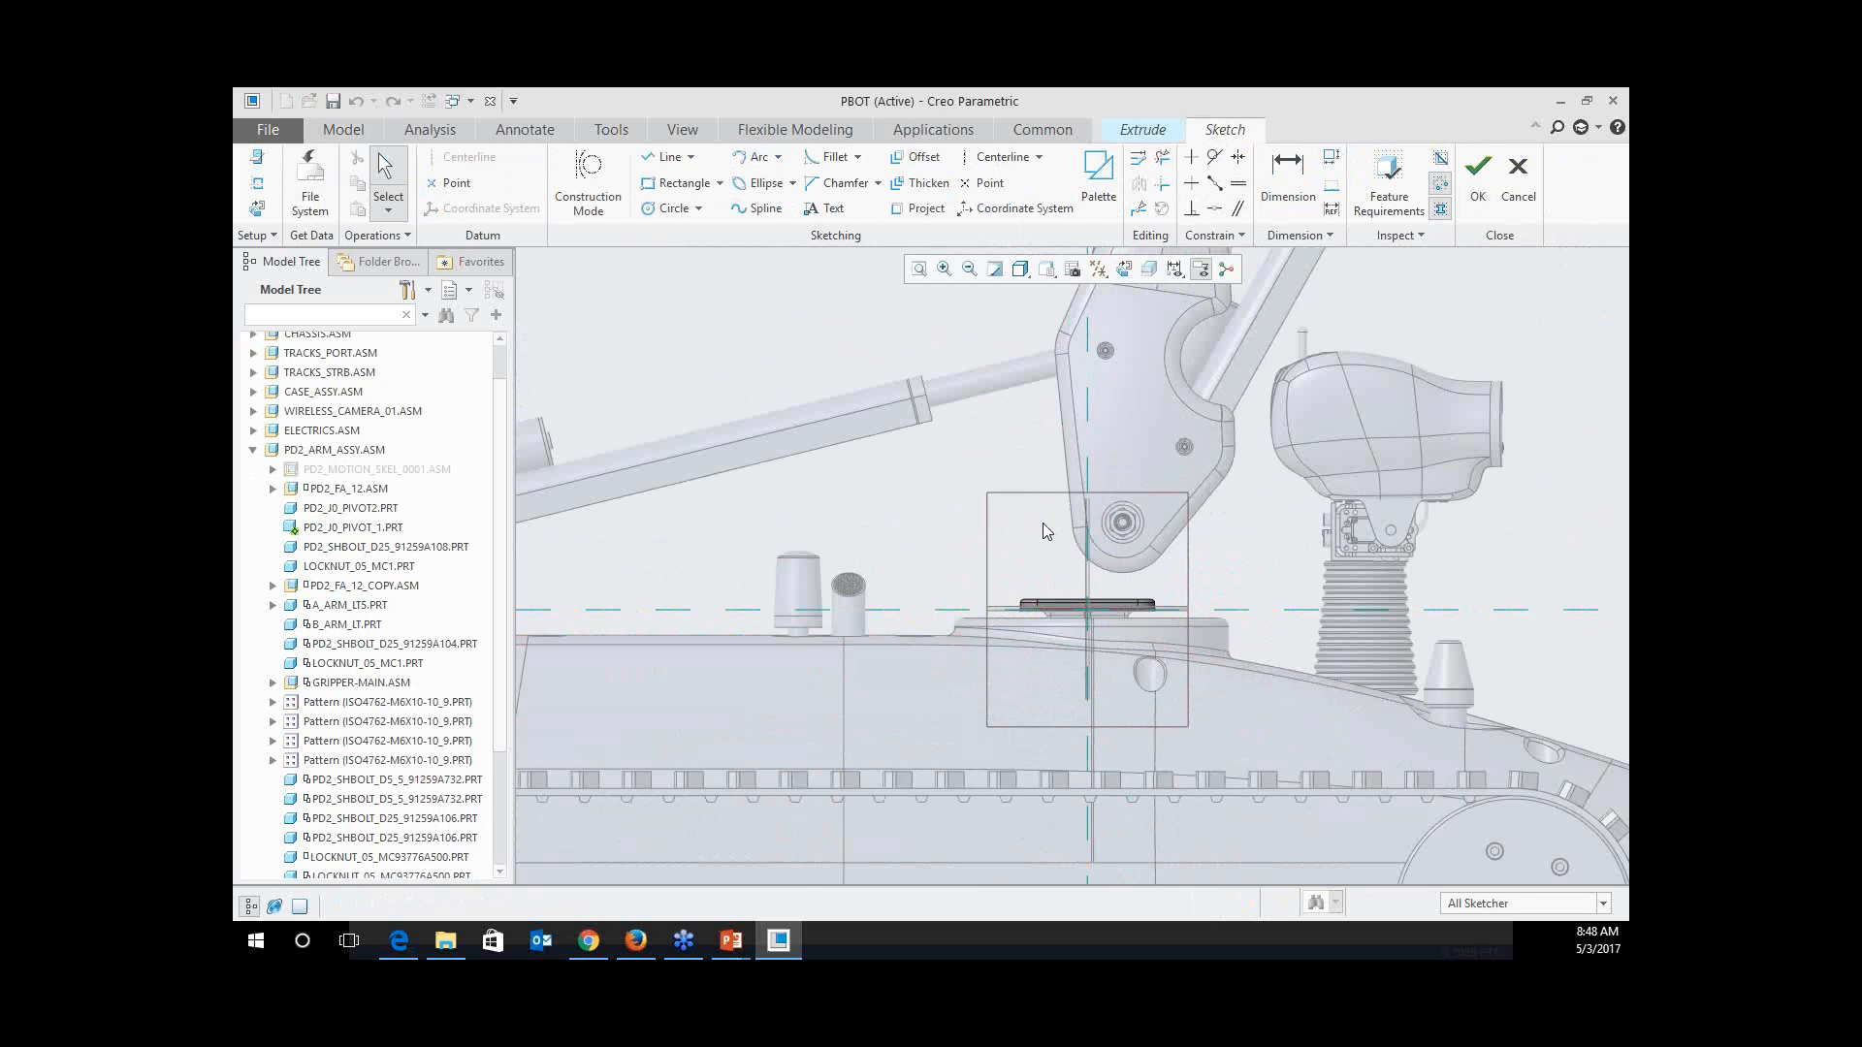
scroll(1061, 649, up, 1)
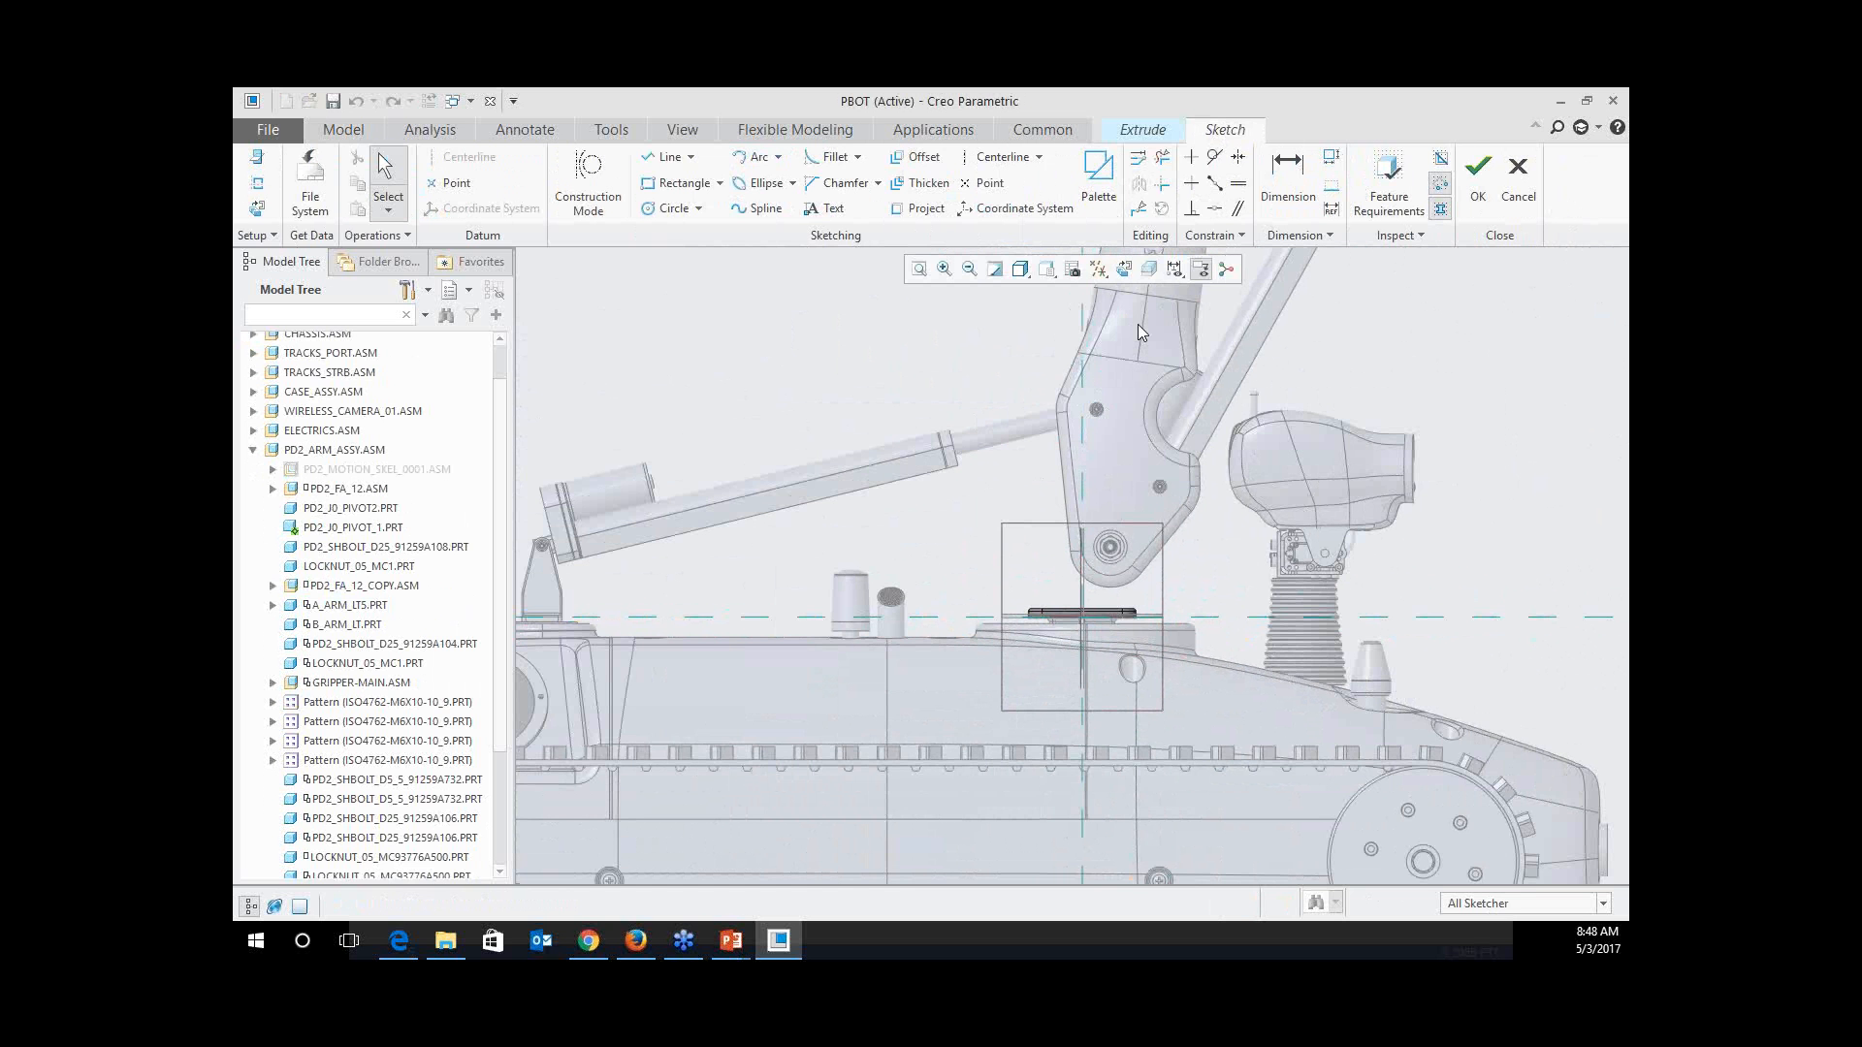
mouse_move(1062, 535)
middle_down()
mouse_move(1196, 565)
mouse_move(1056, 561)
middle_up()
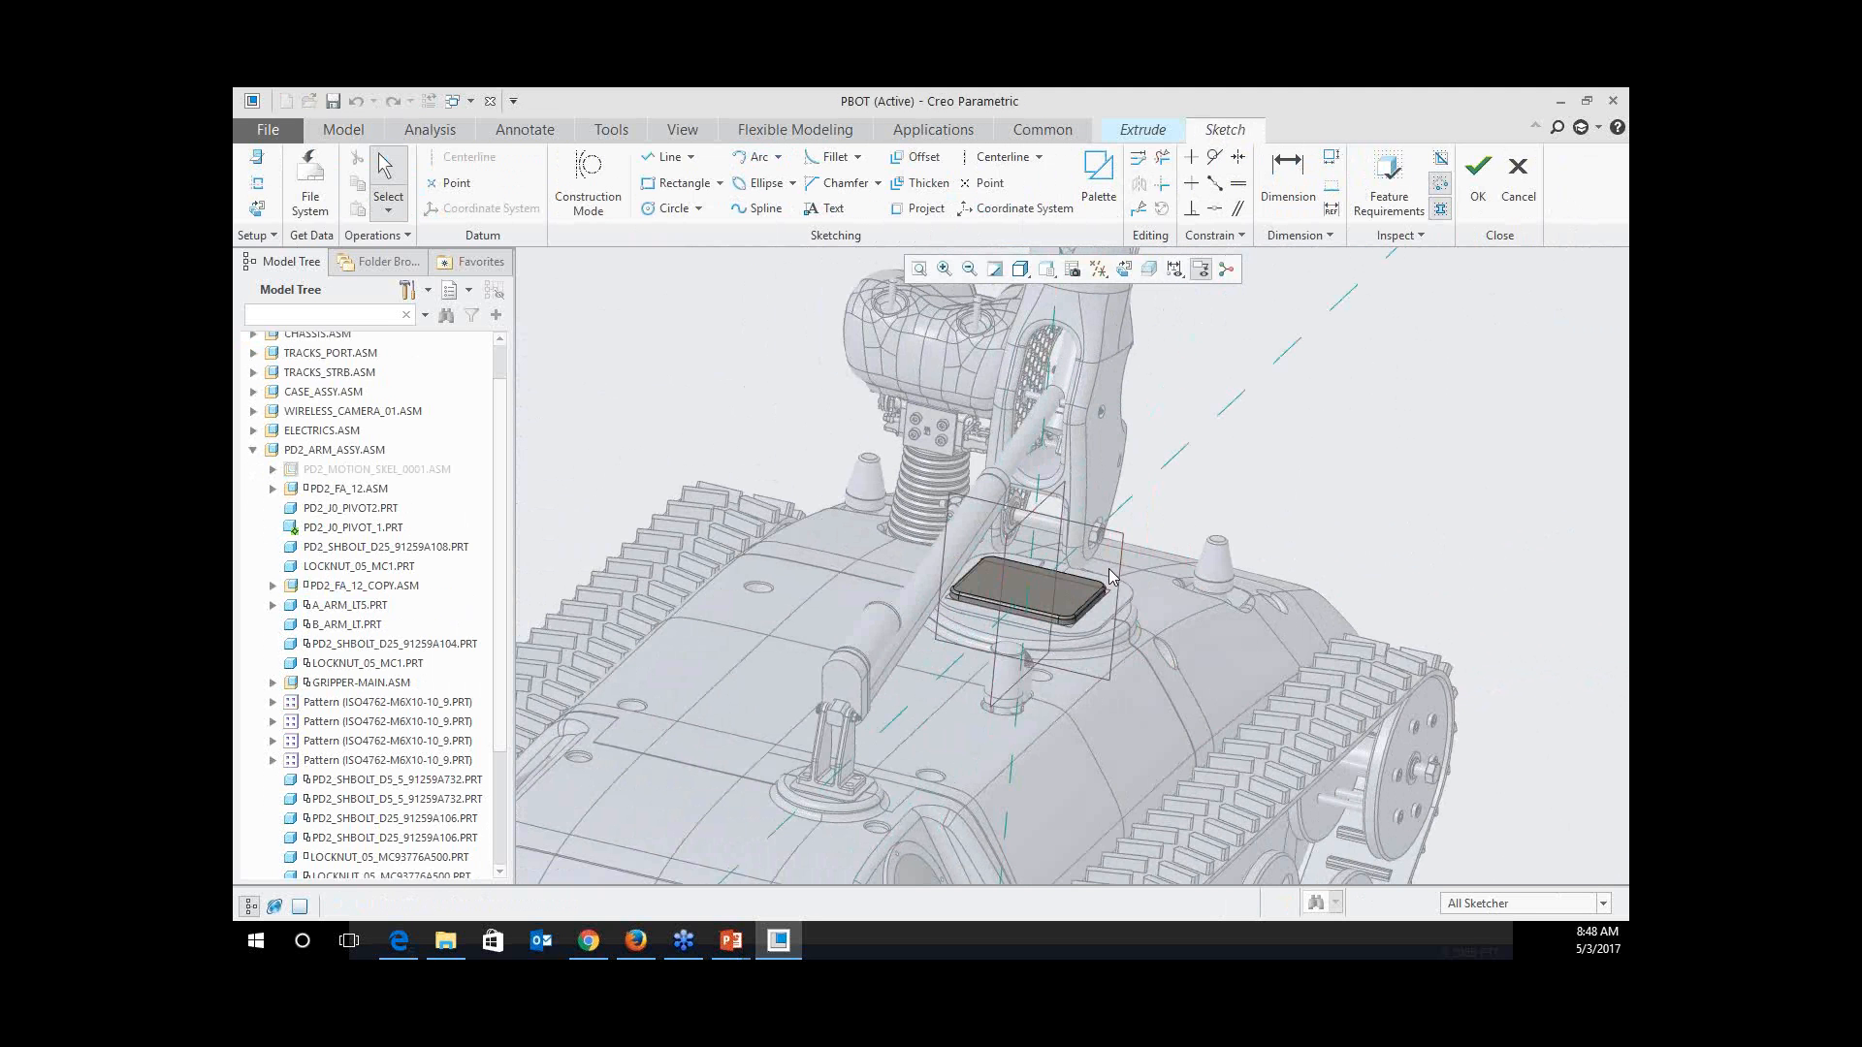
middle_drag(1111, 576, 921, 554)
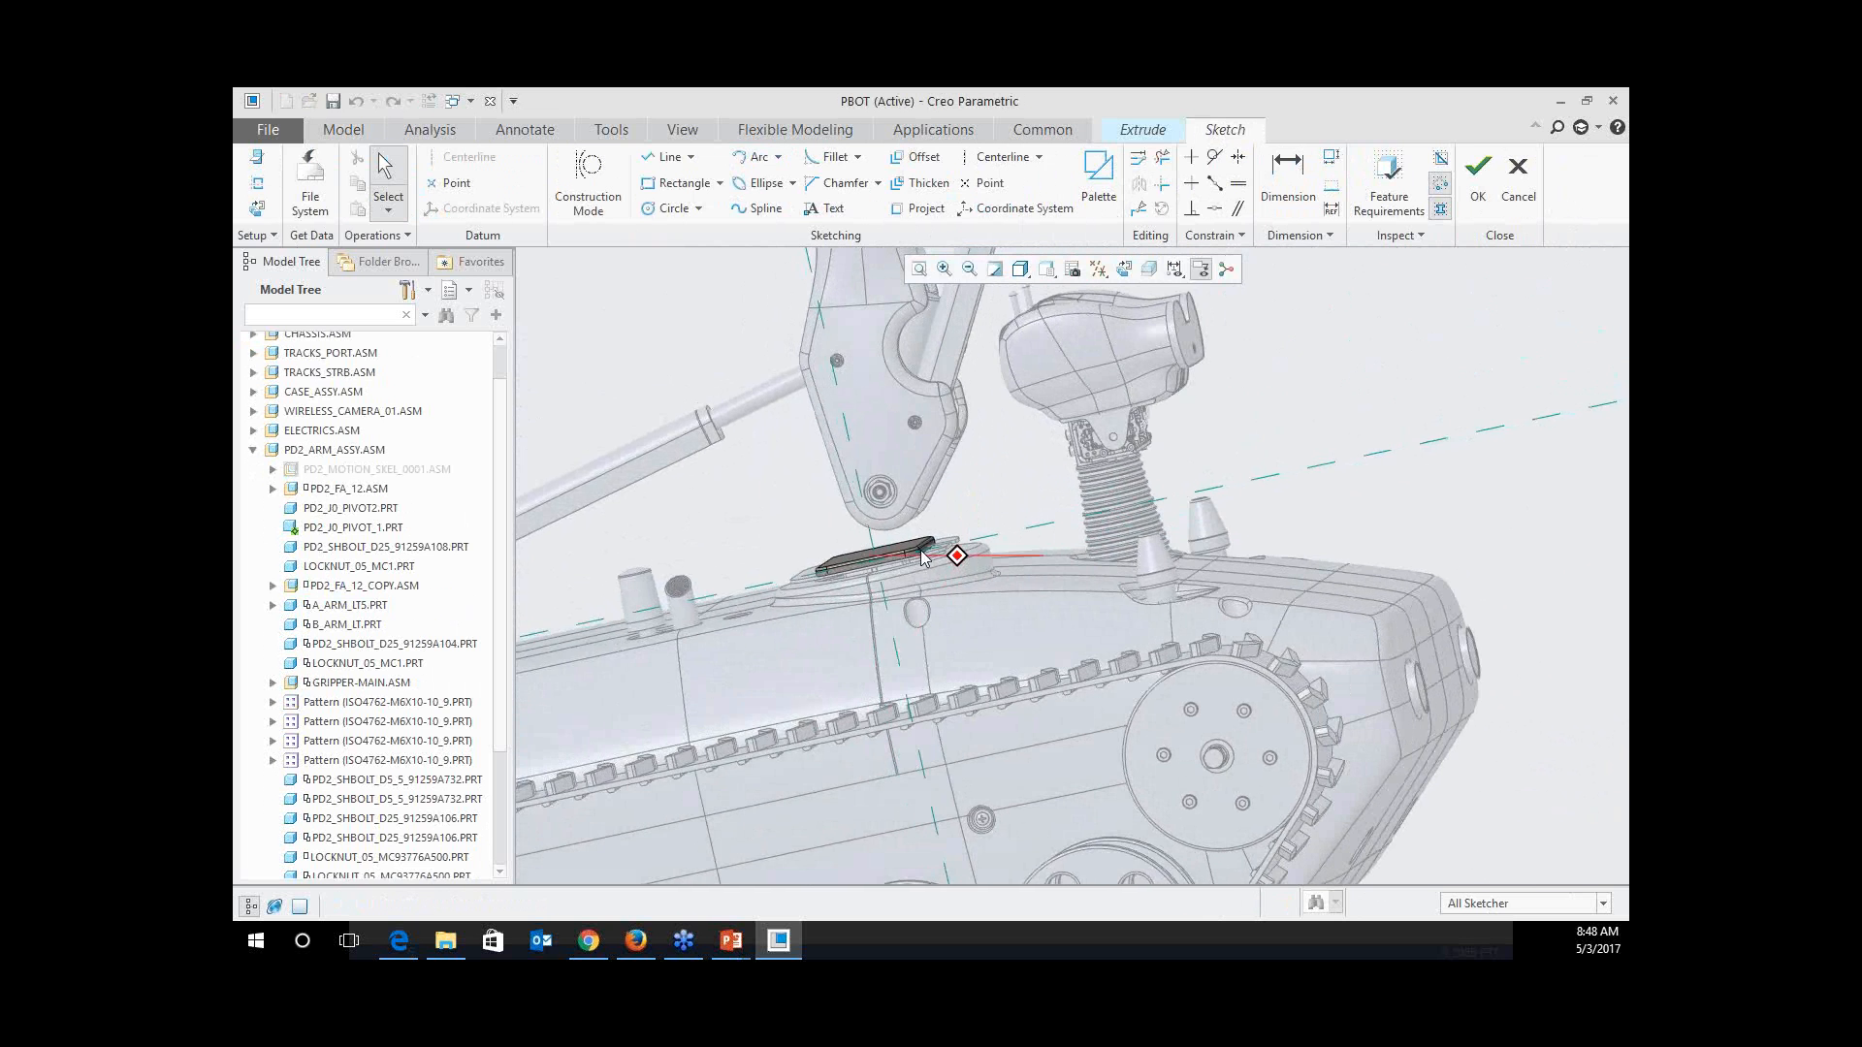
scroll(875, 475, down, 5)
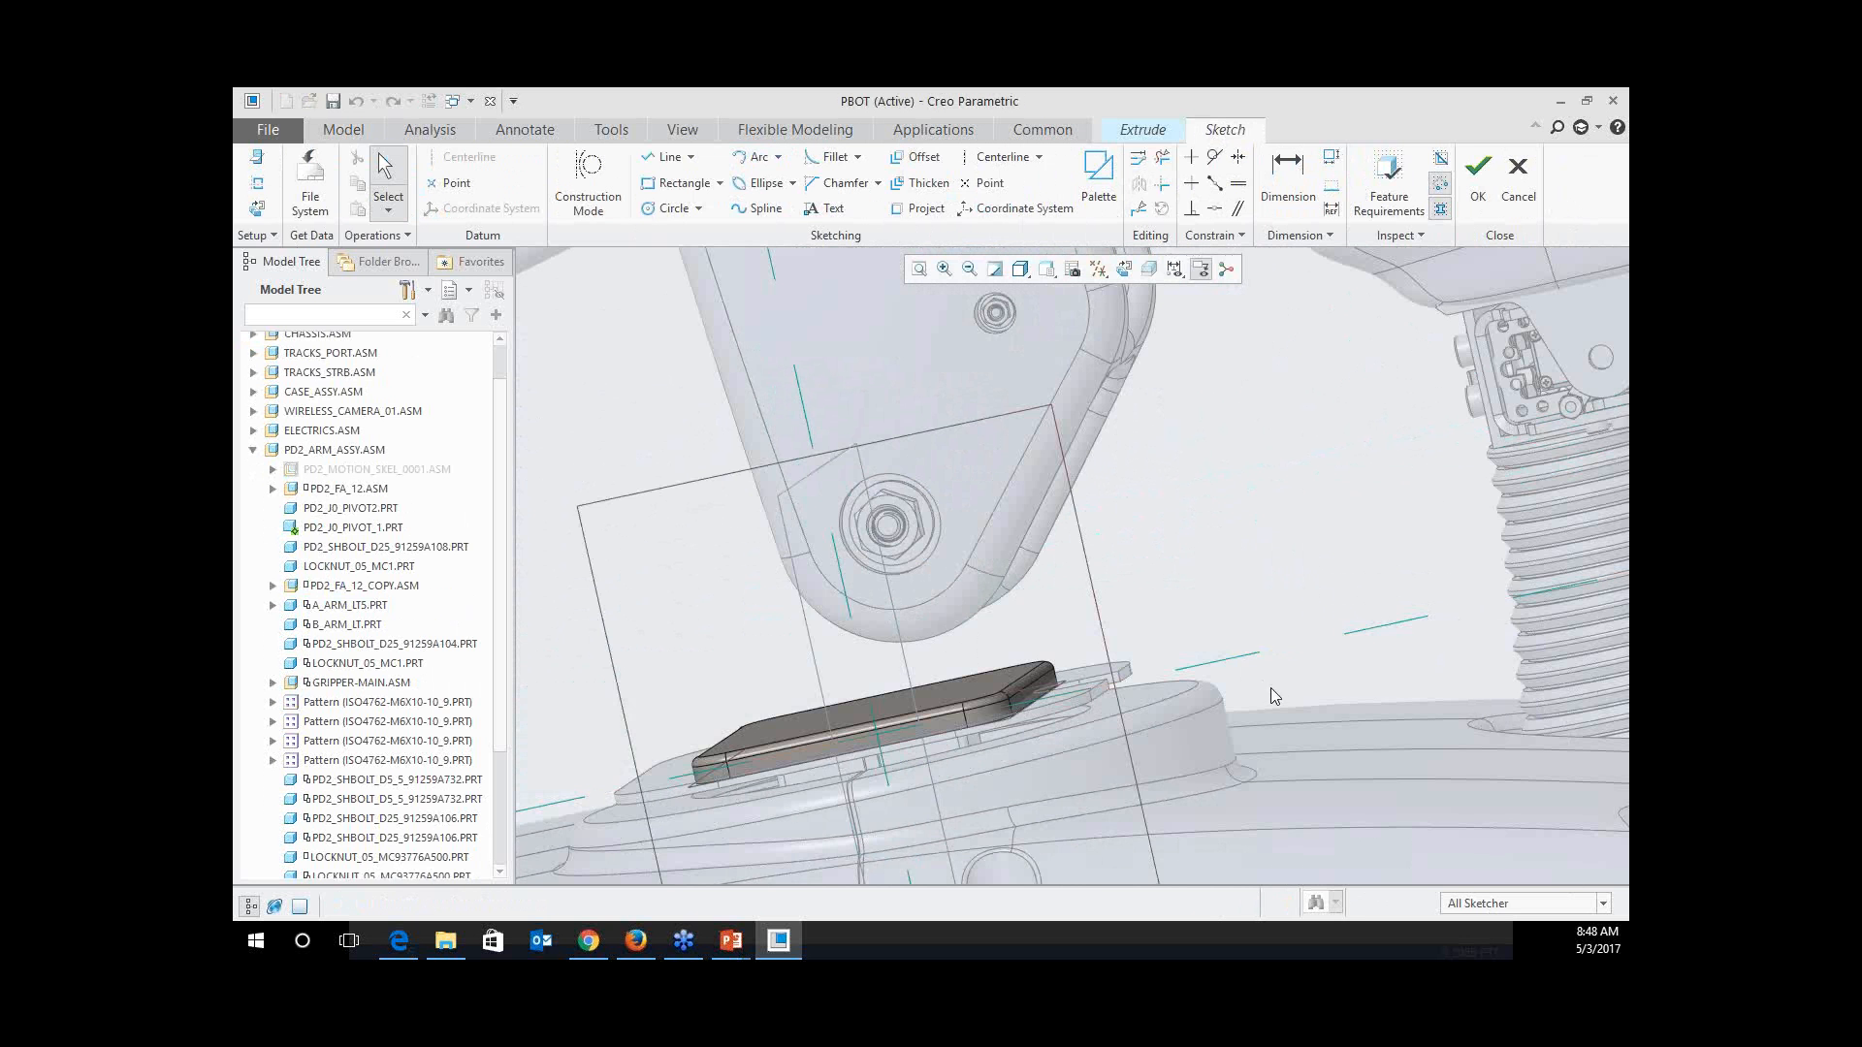
scroll(1270, 688, up, 1)
click(1123, 270)
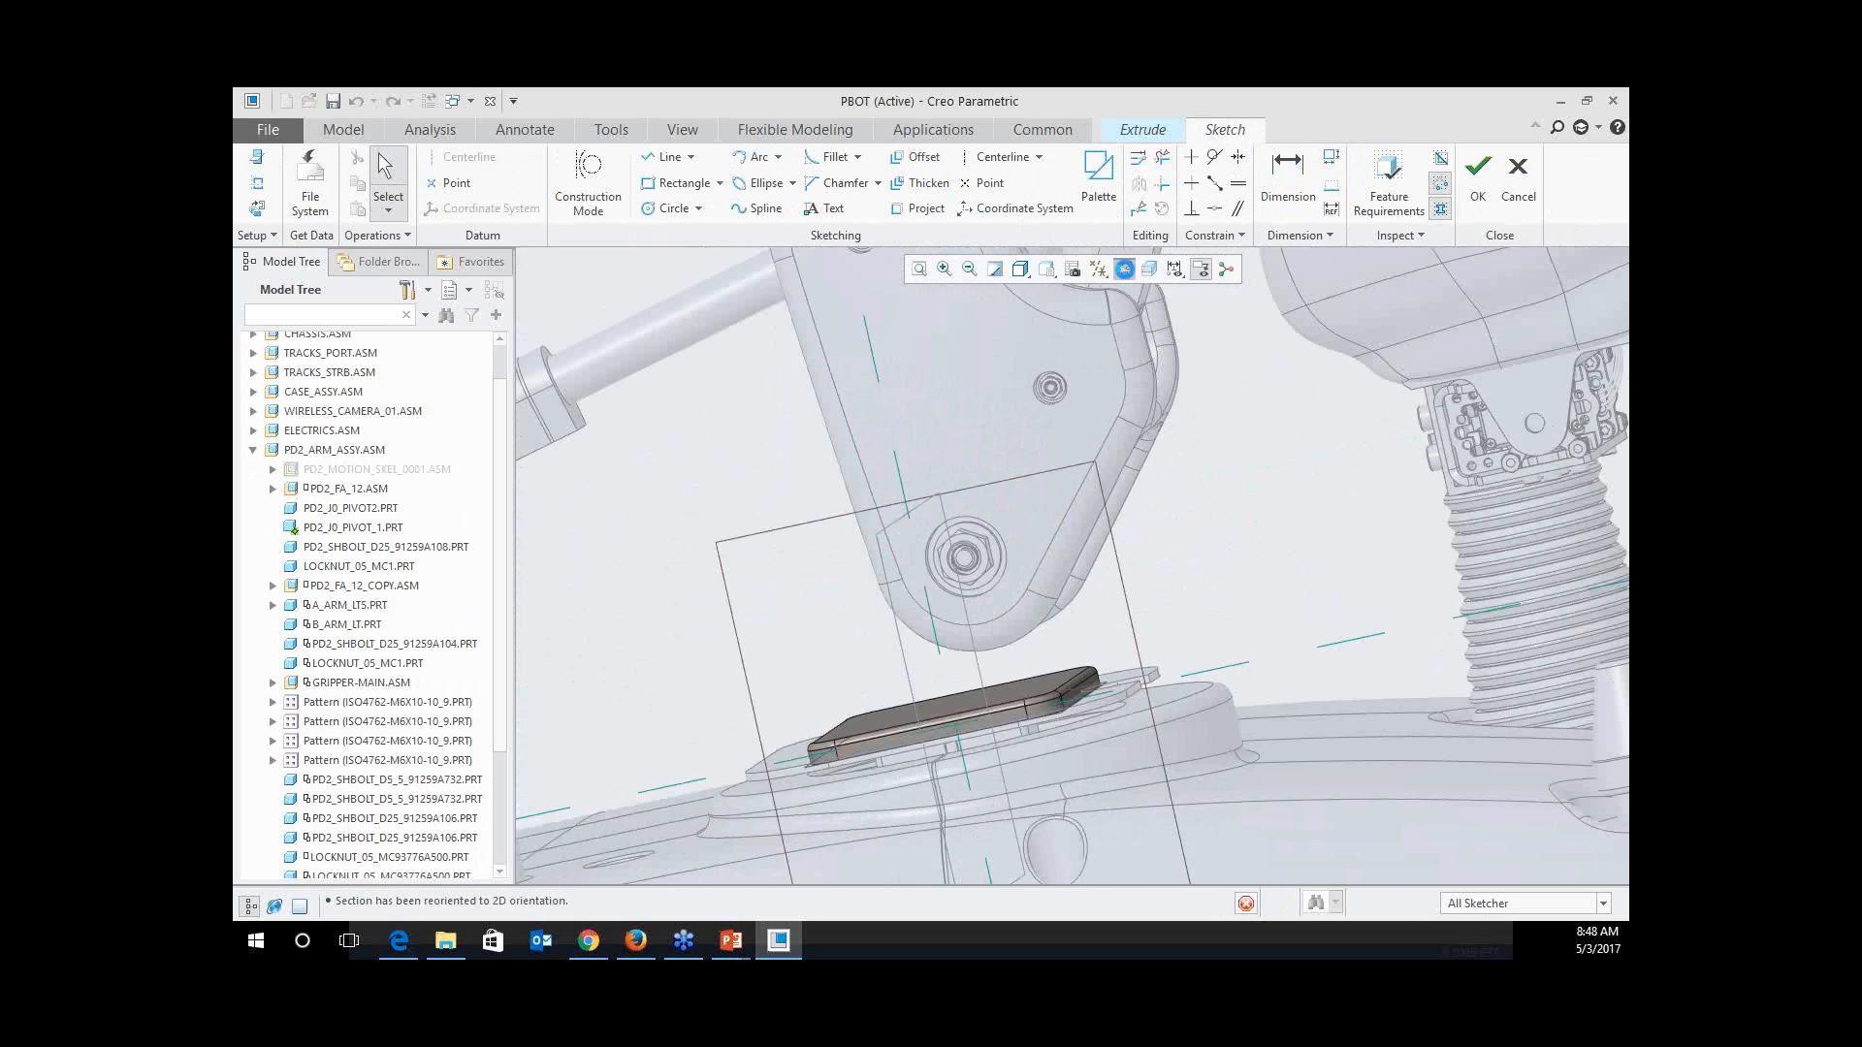
Step: Clip the model geometry at the sketching plane to expose the arm's pivot hole above the plate
scroll(1121, 595, down, 5)
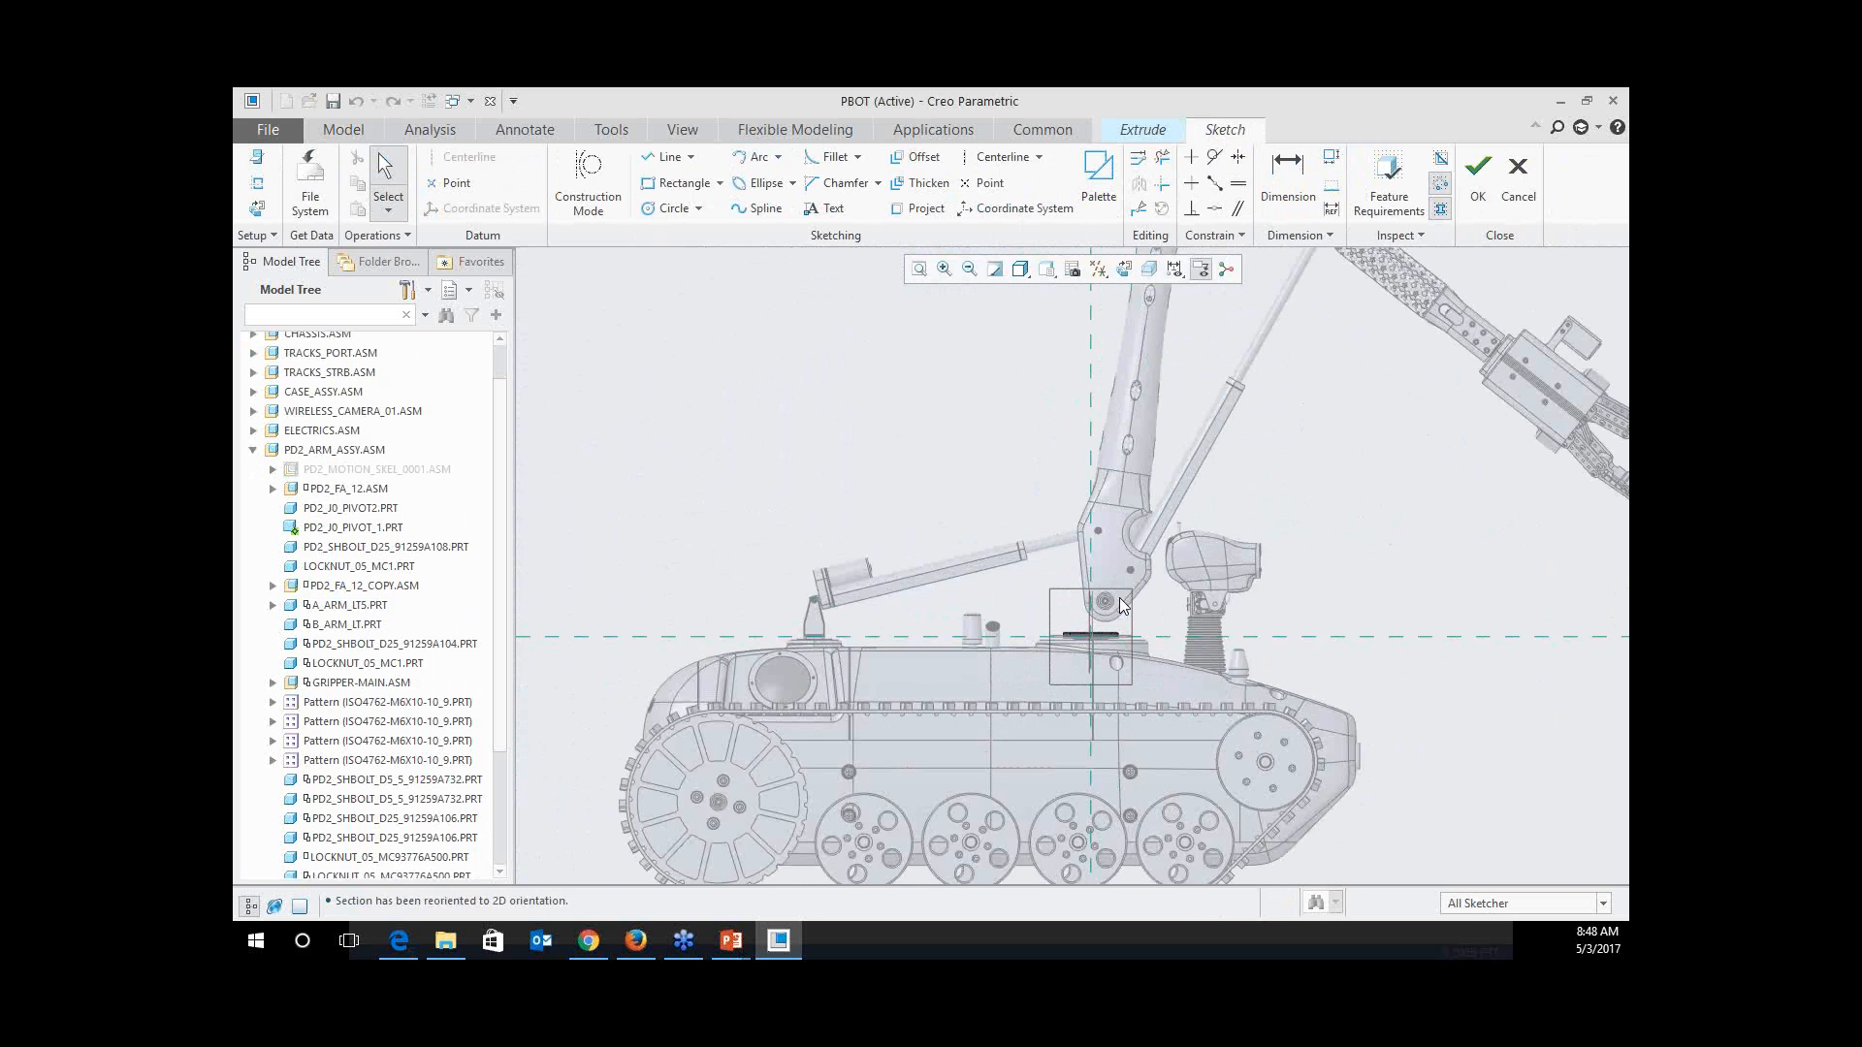
click(1147, 270)
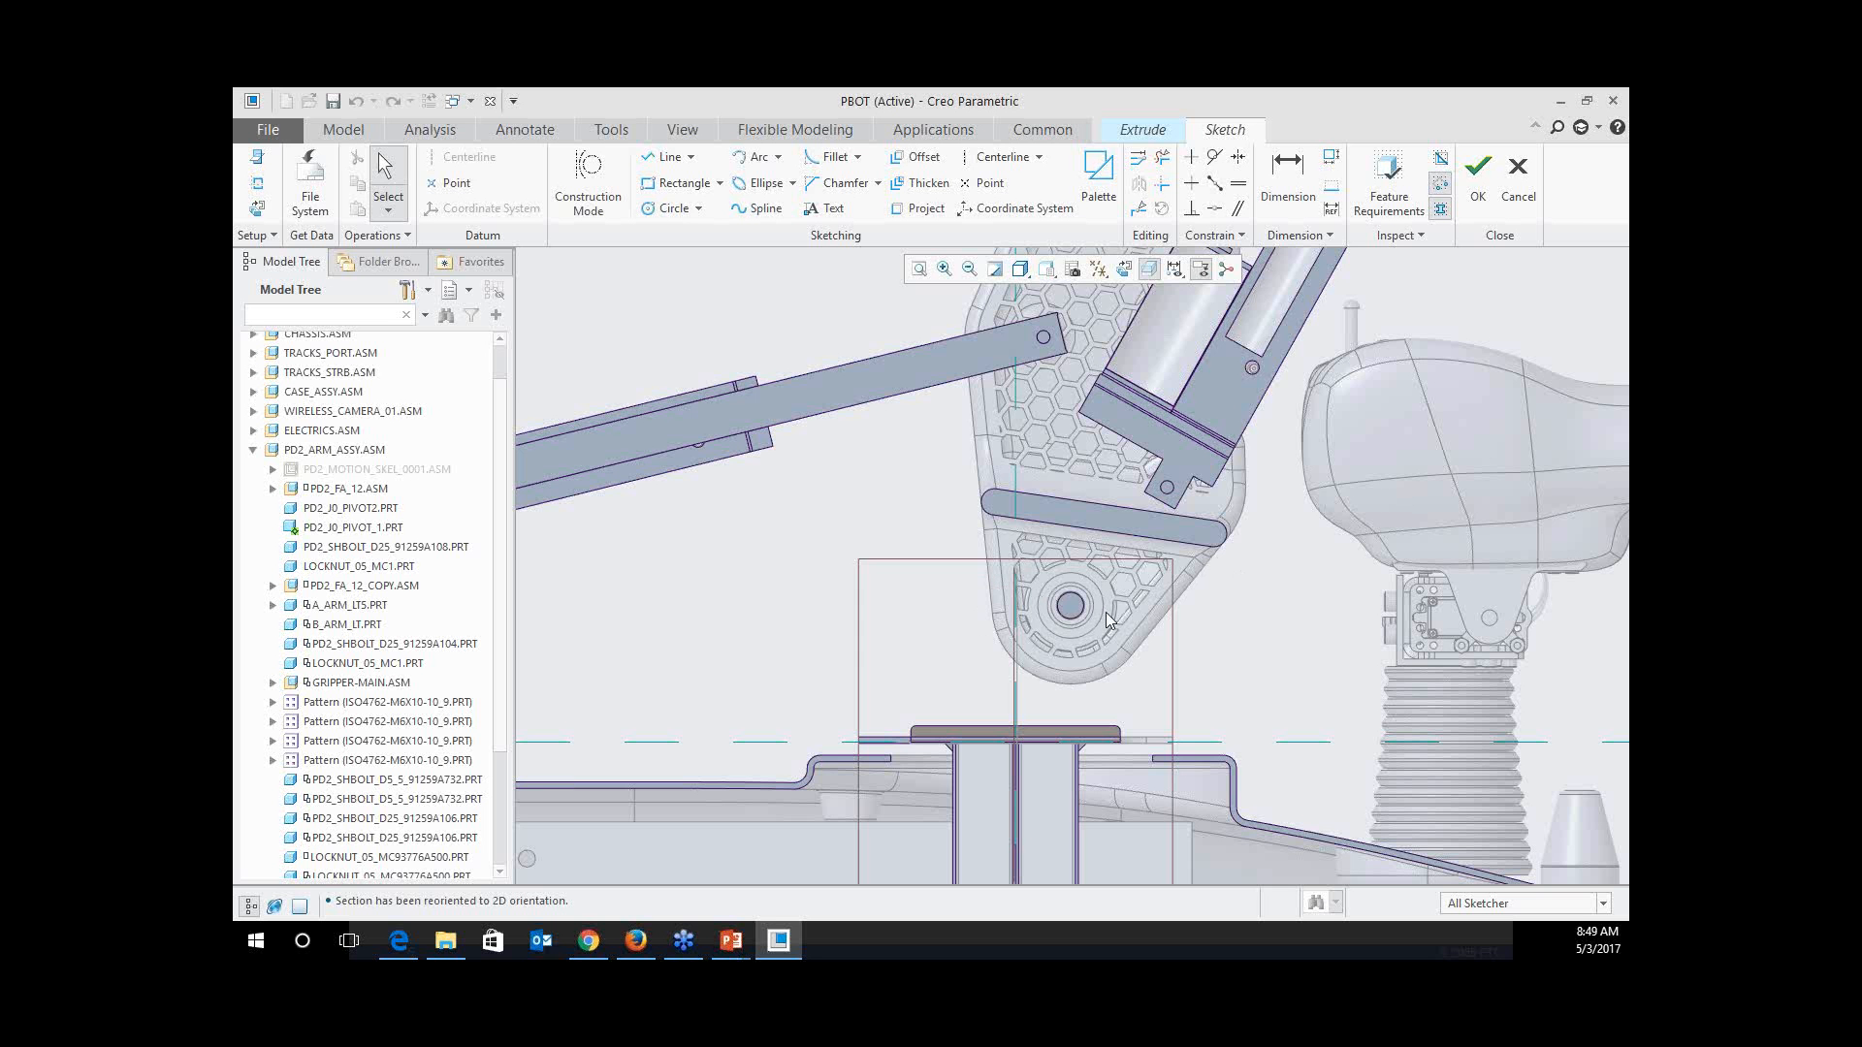
scroll(1070, 603, up, 5)
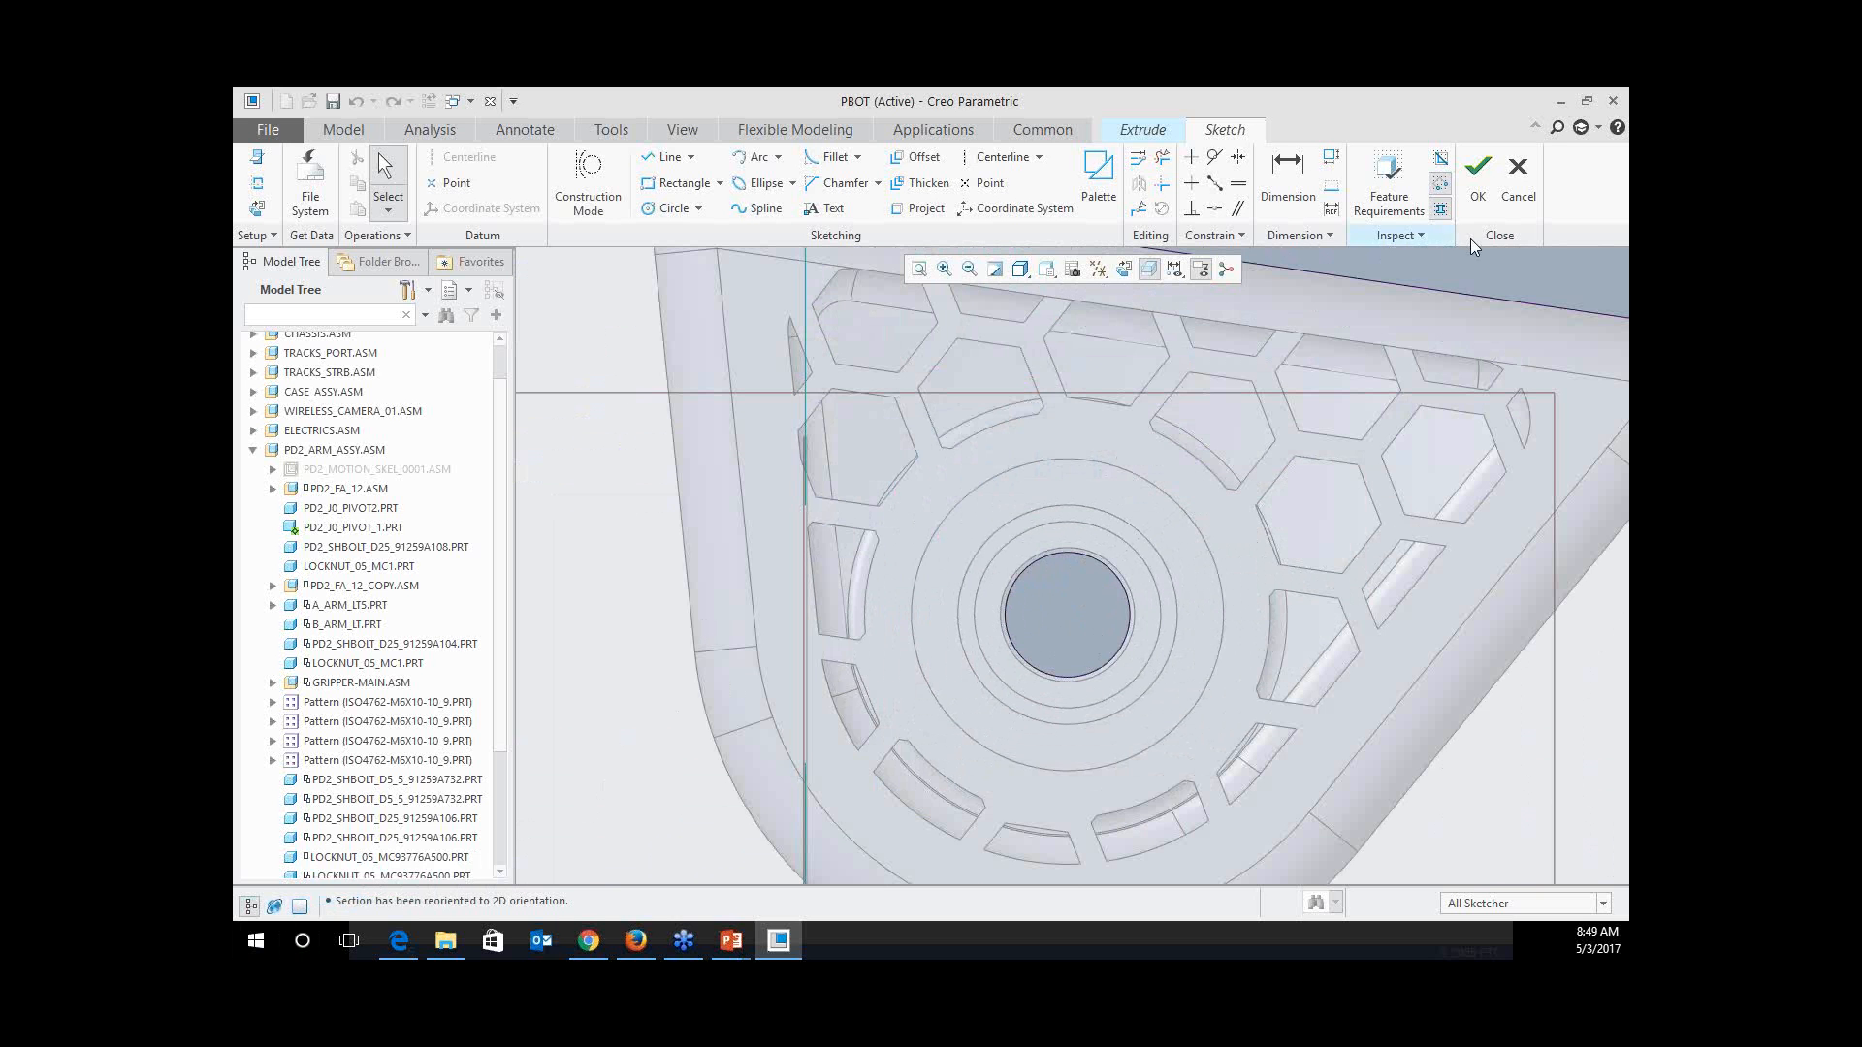
click(1585, 101)
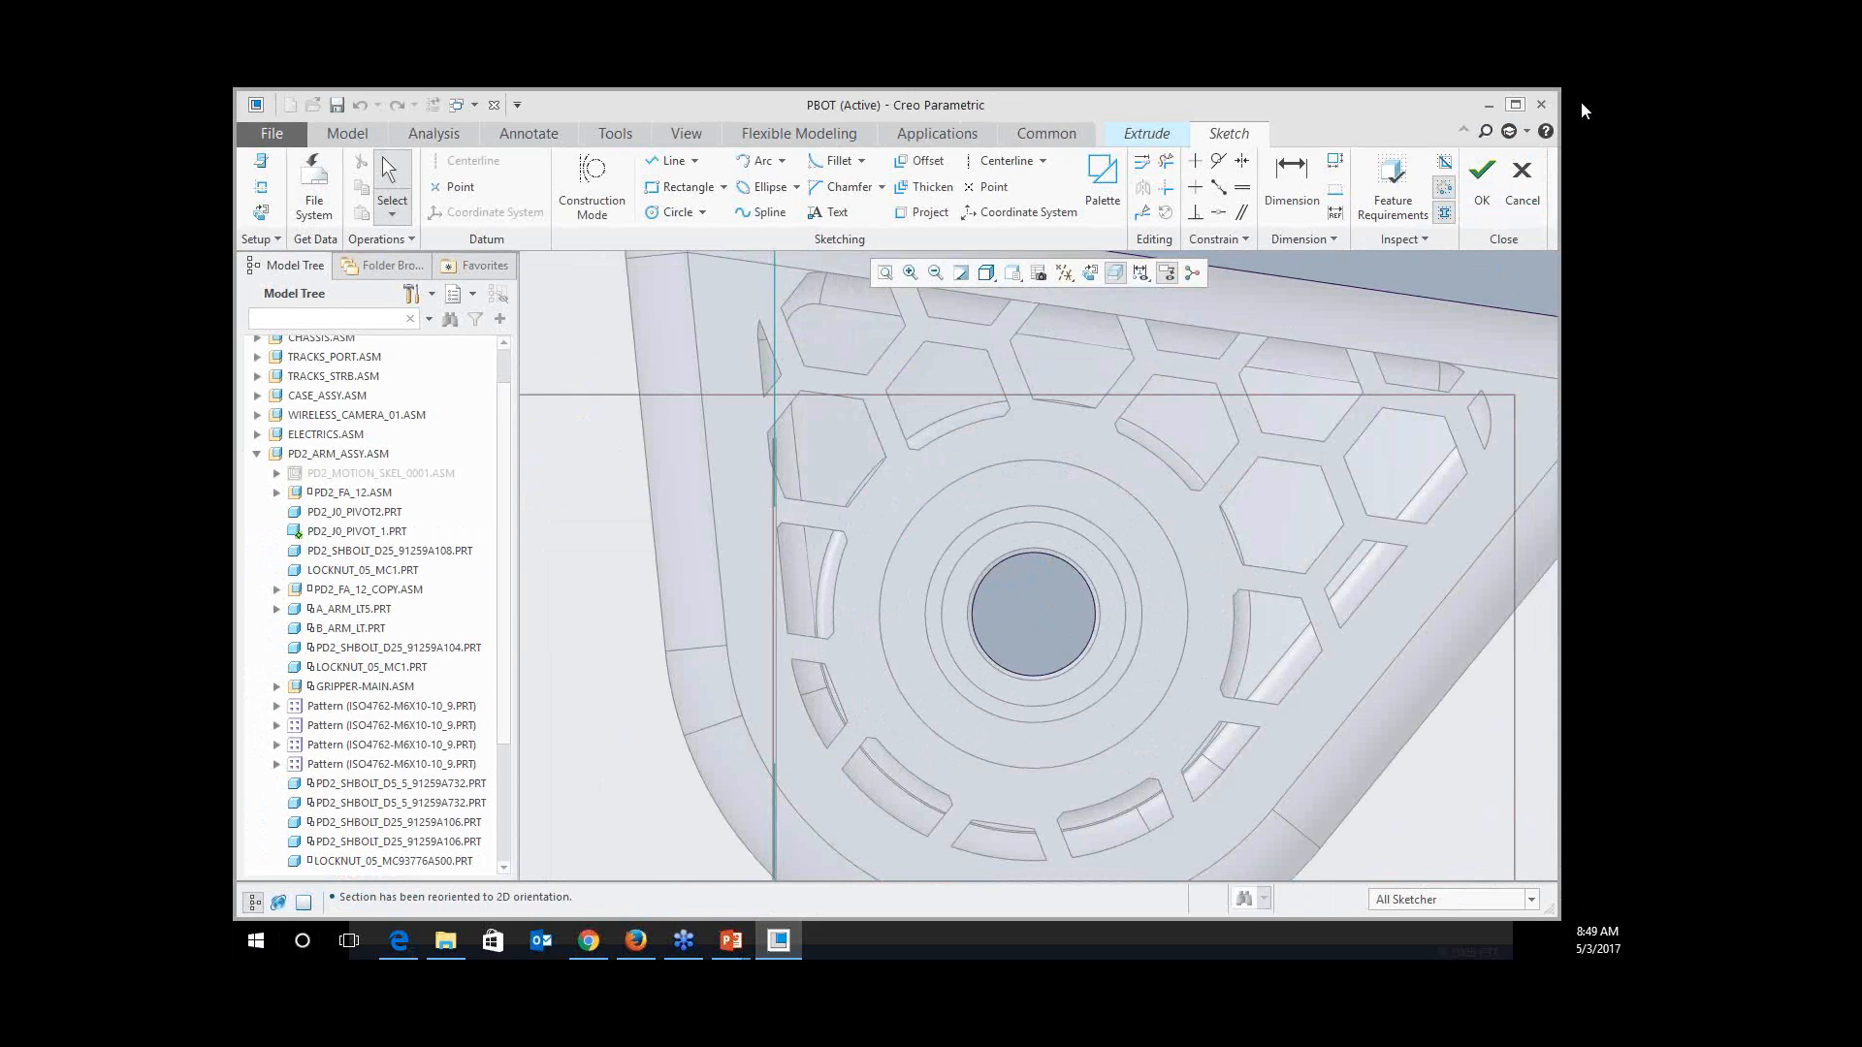
click(1513, 105)
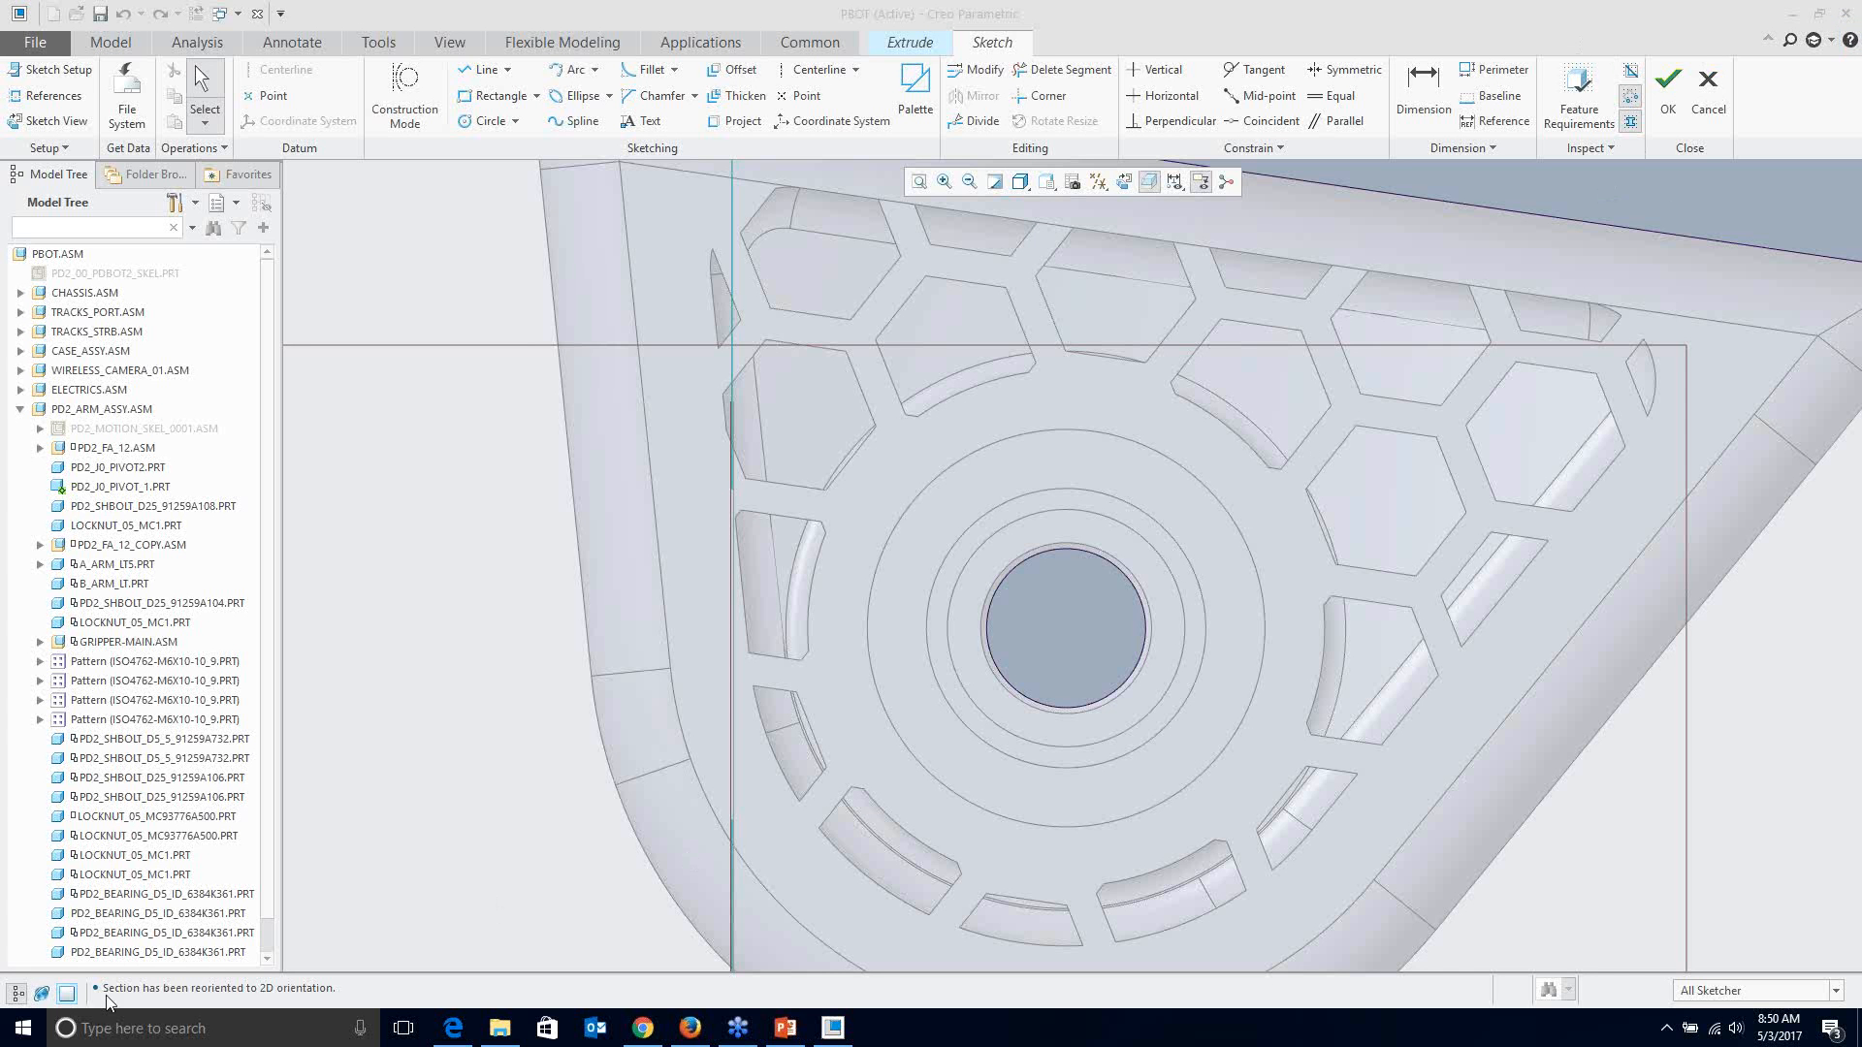
click(427, 770)
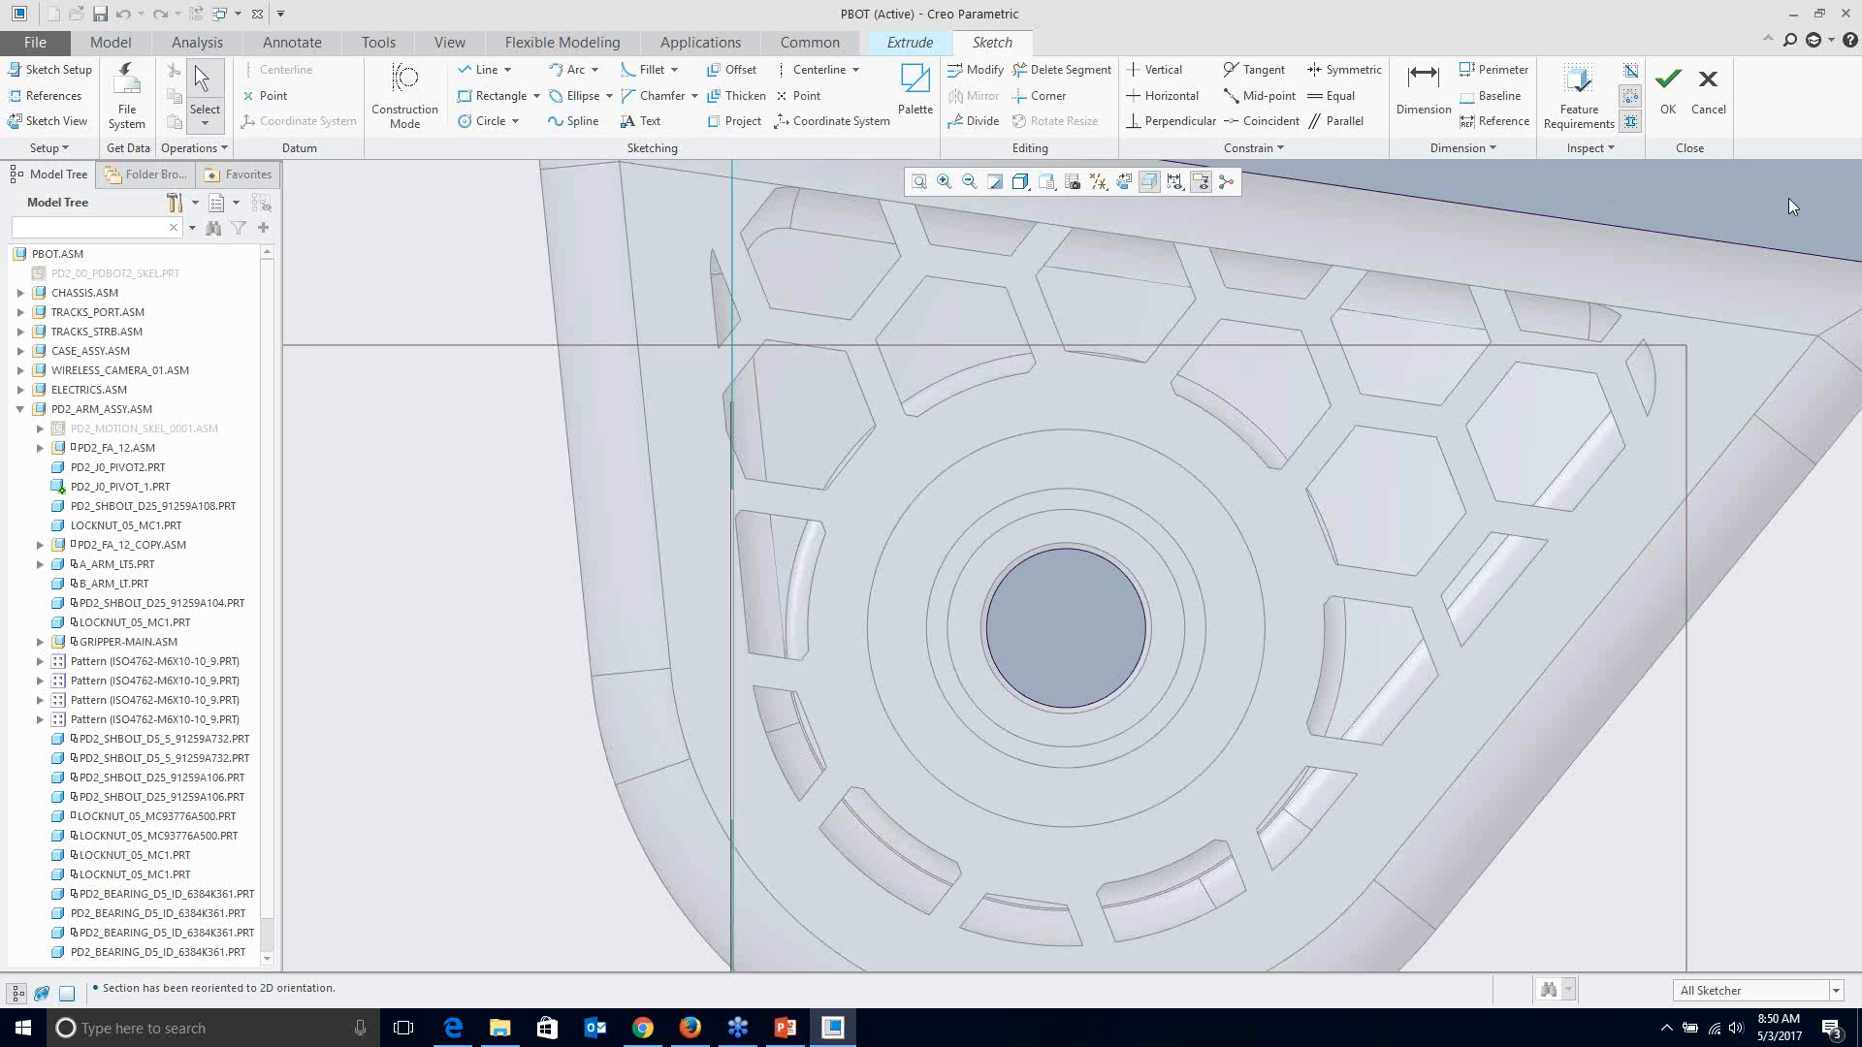
click(1845, 43)
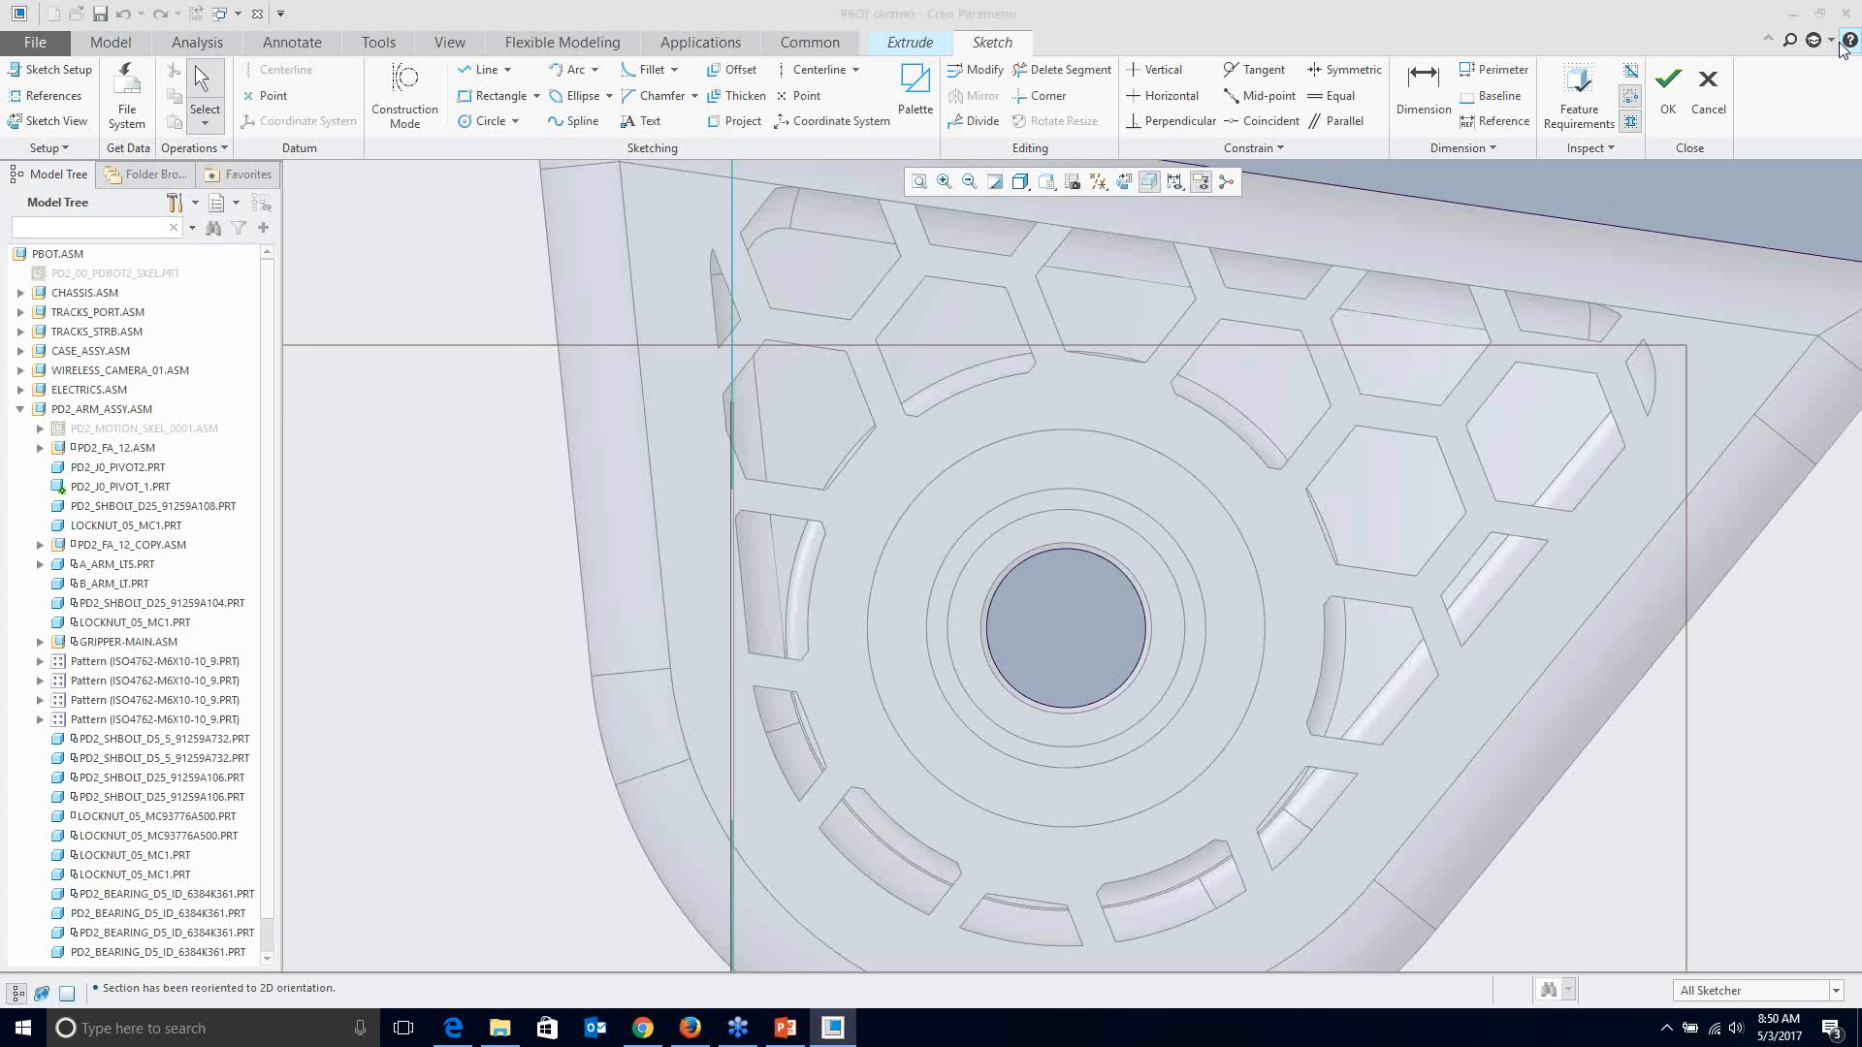
click(1340, 180)
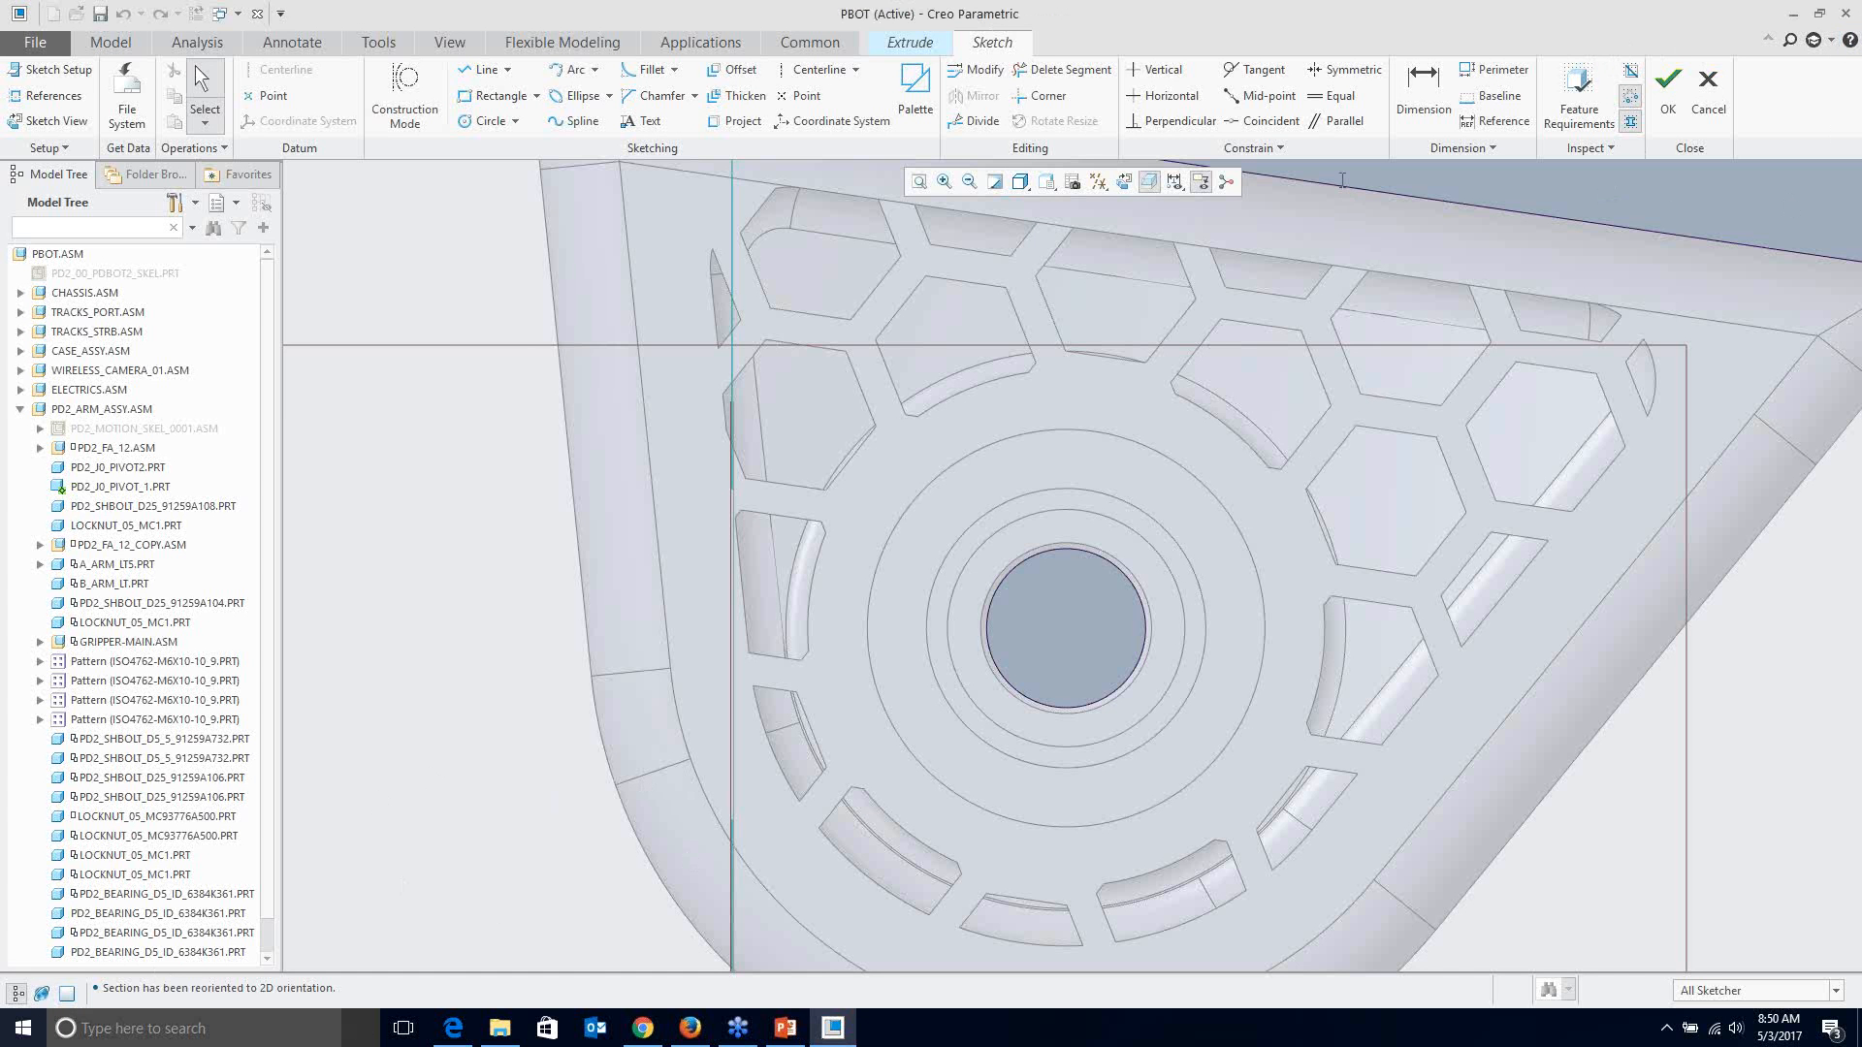
Step: Switch the graphics area to full-screen mode
click(66, 992)
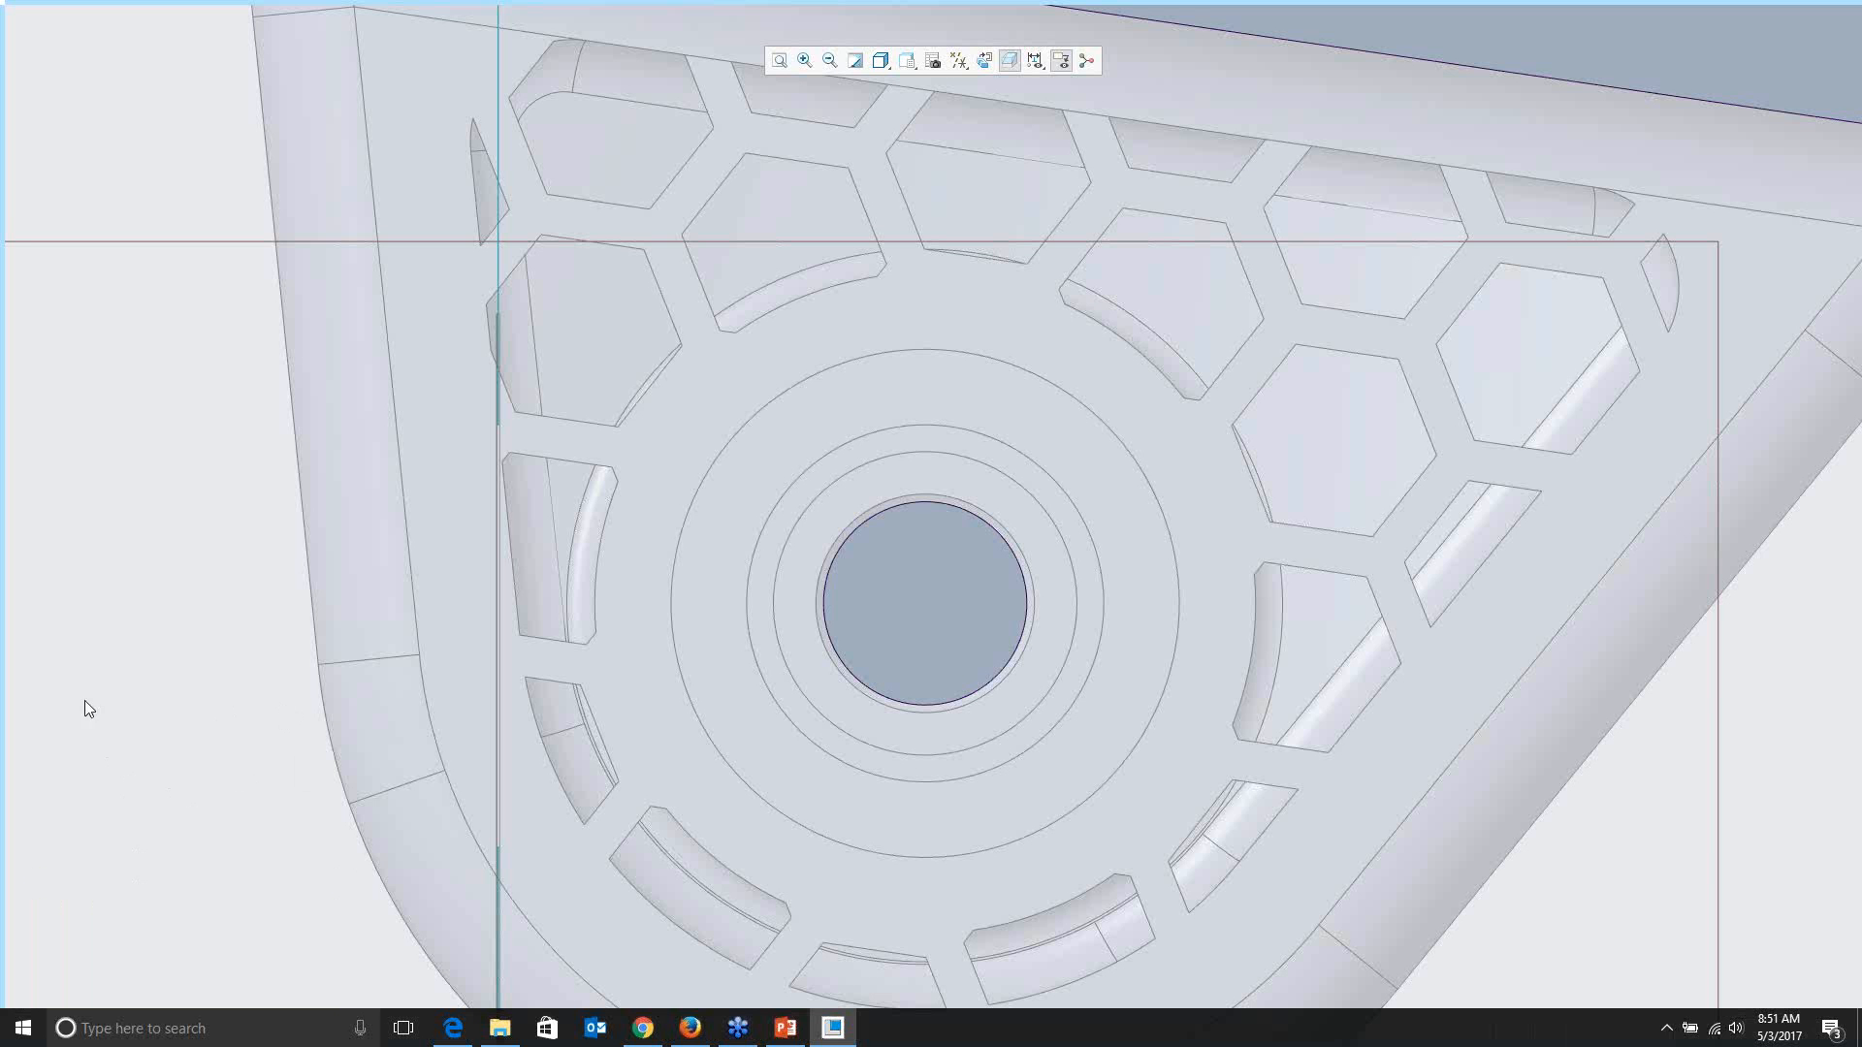
mouse_move(9, 694)
mouse_move(743, 4)
Step: Sketch a circle centred on the arm's pivot hole and matching the hole's edge
scroll(1100, 355, down, 3)
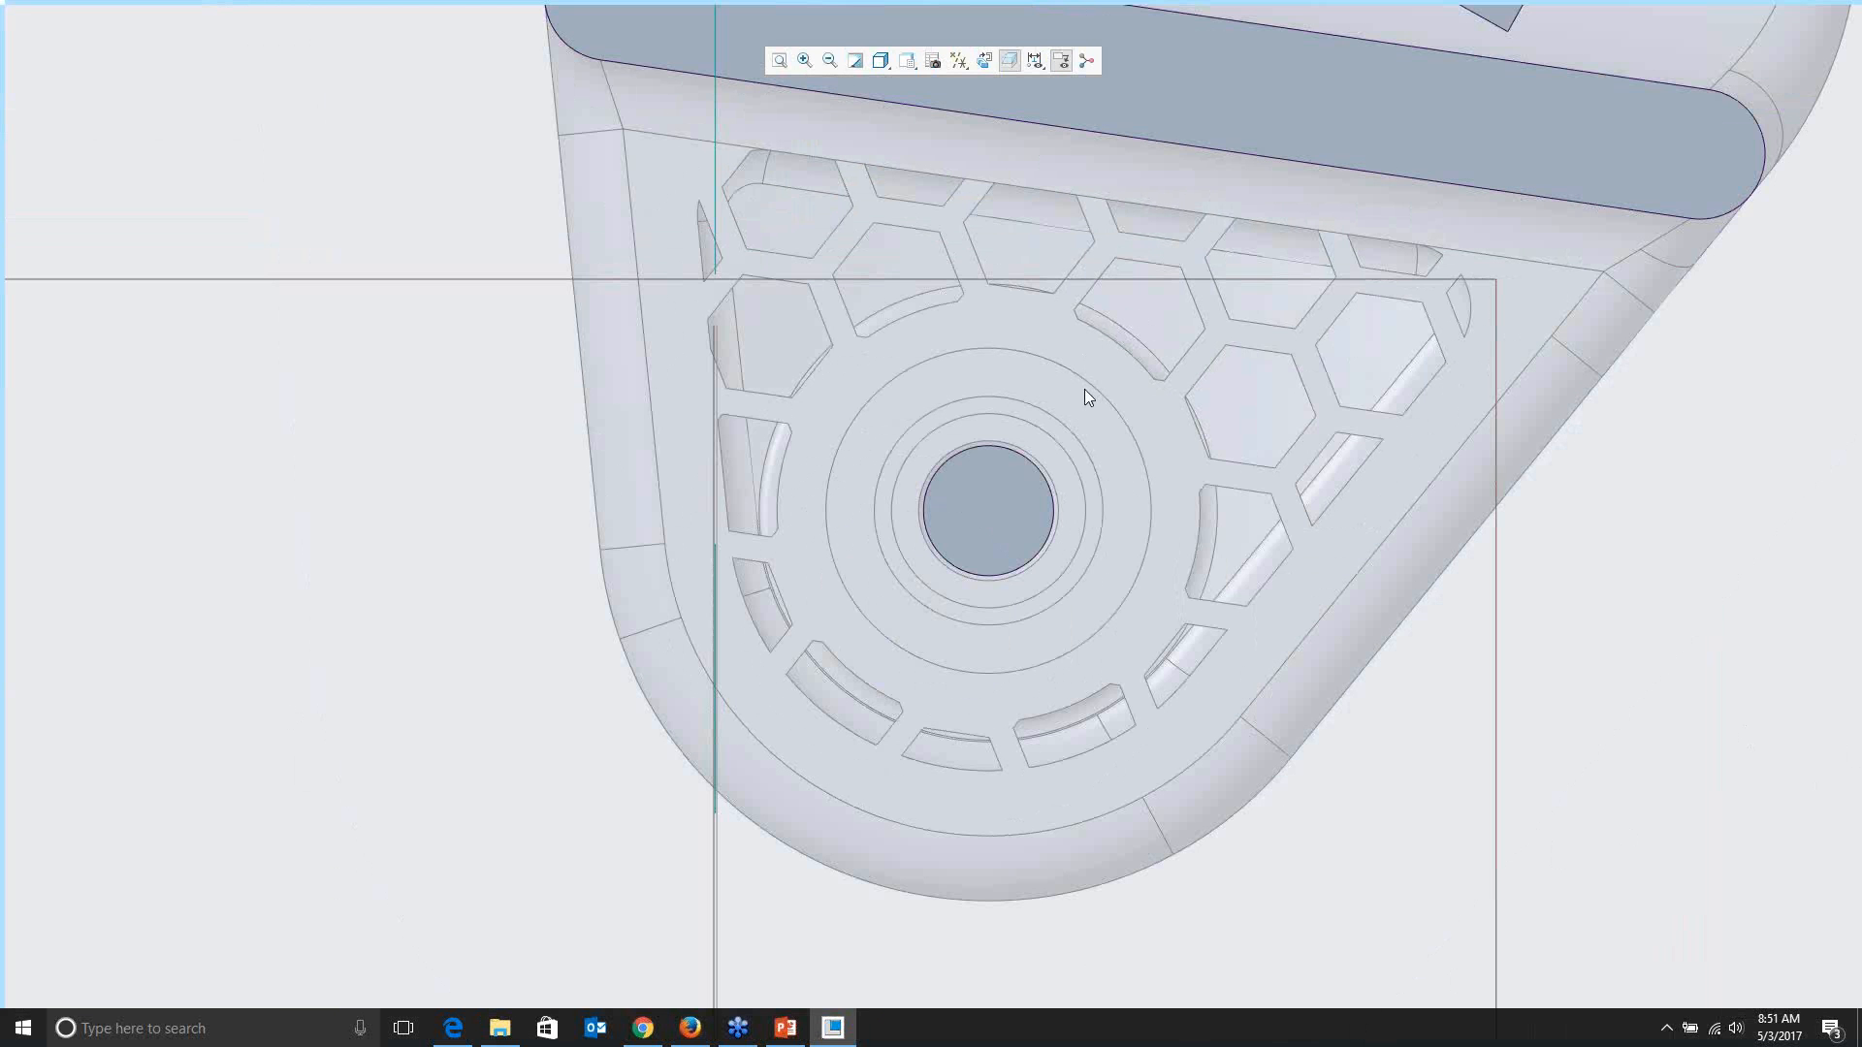
right_click(1084, 388)
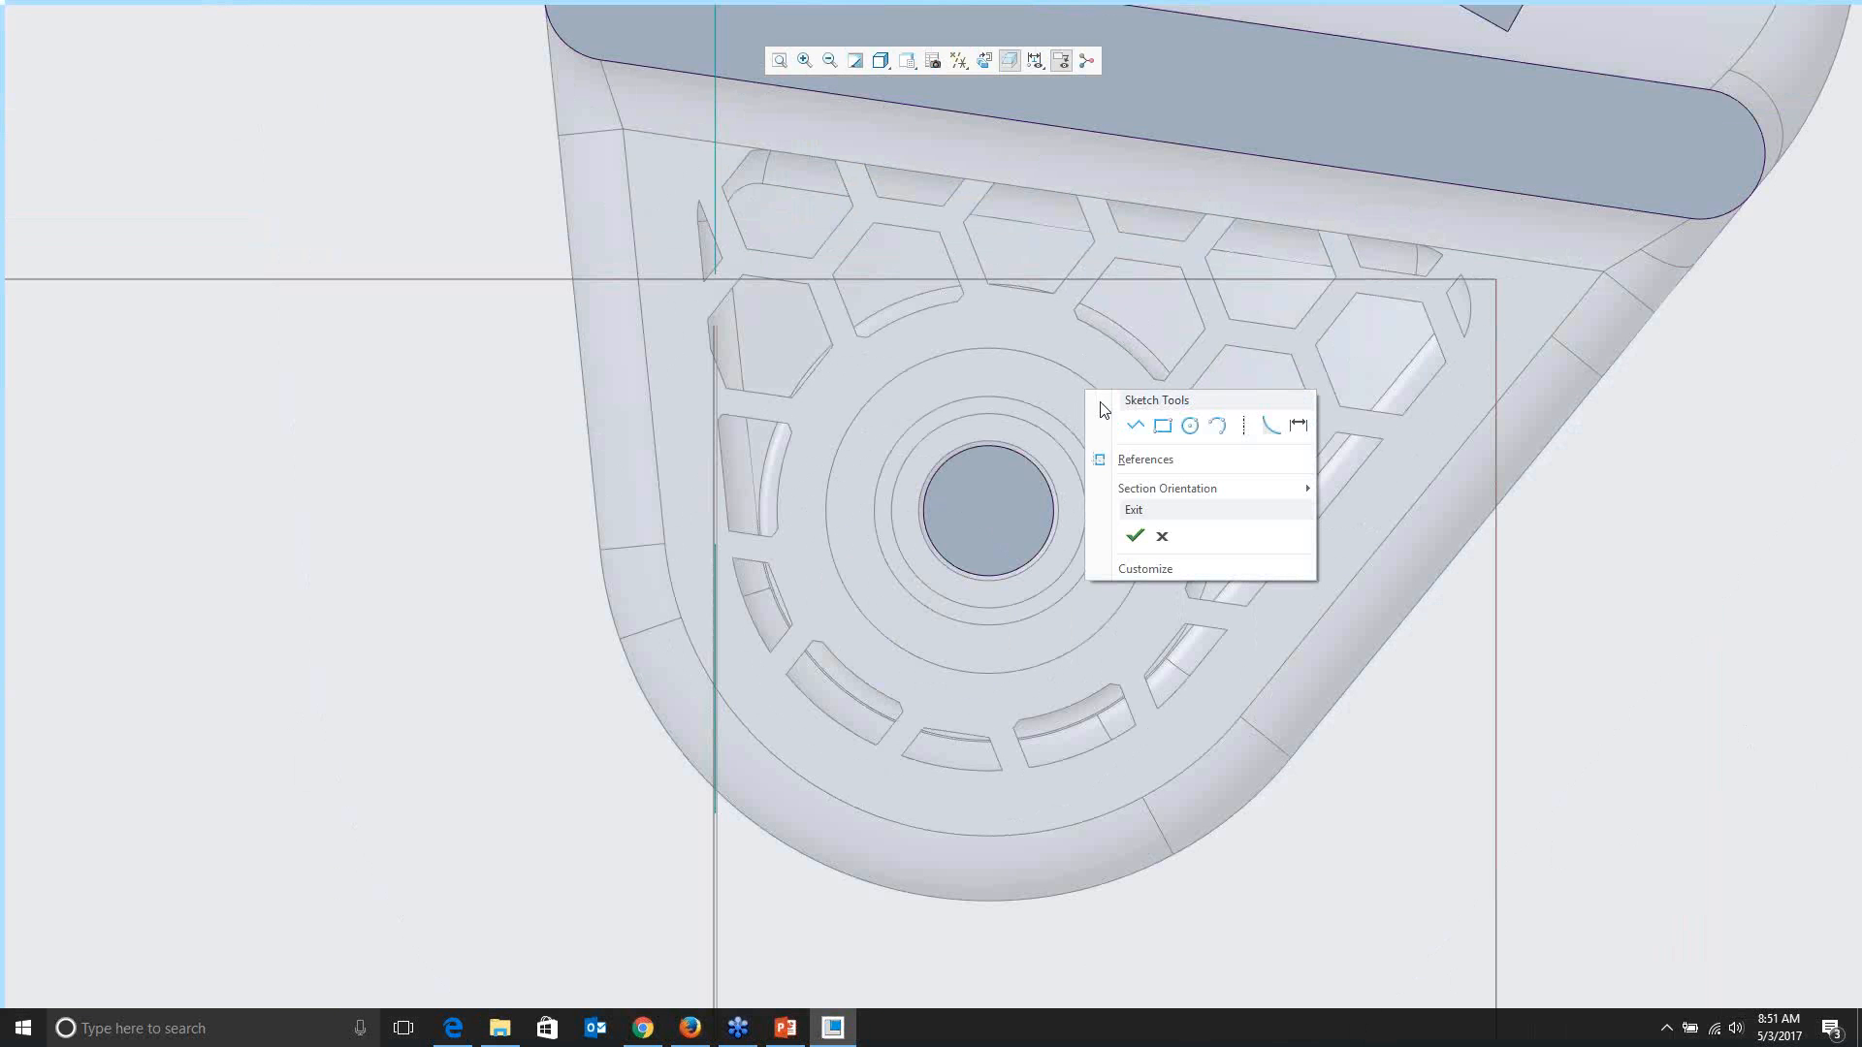
click(1189, 428)
scroll(1039, 480, up, 3)
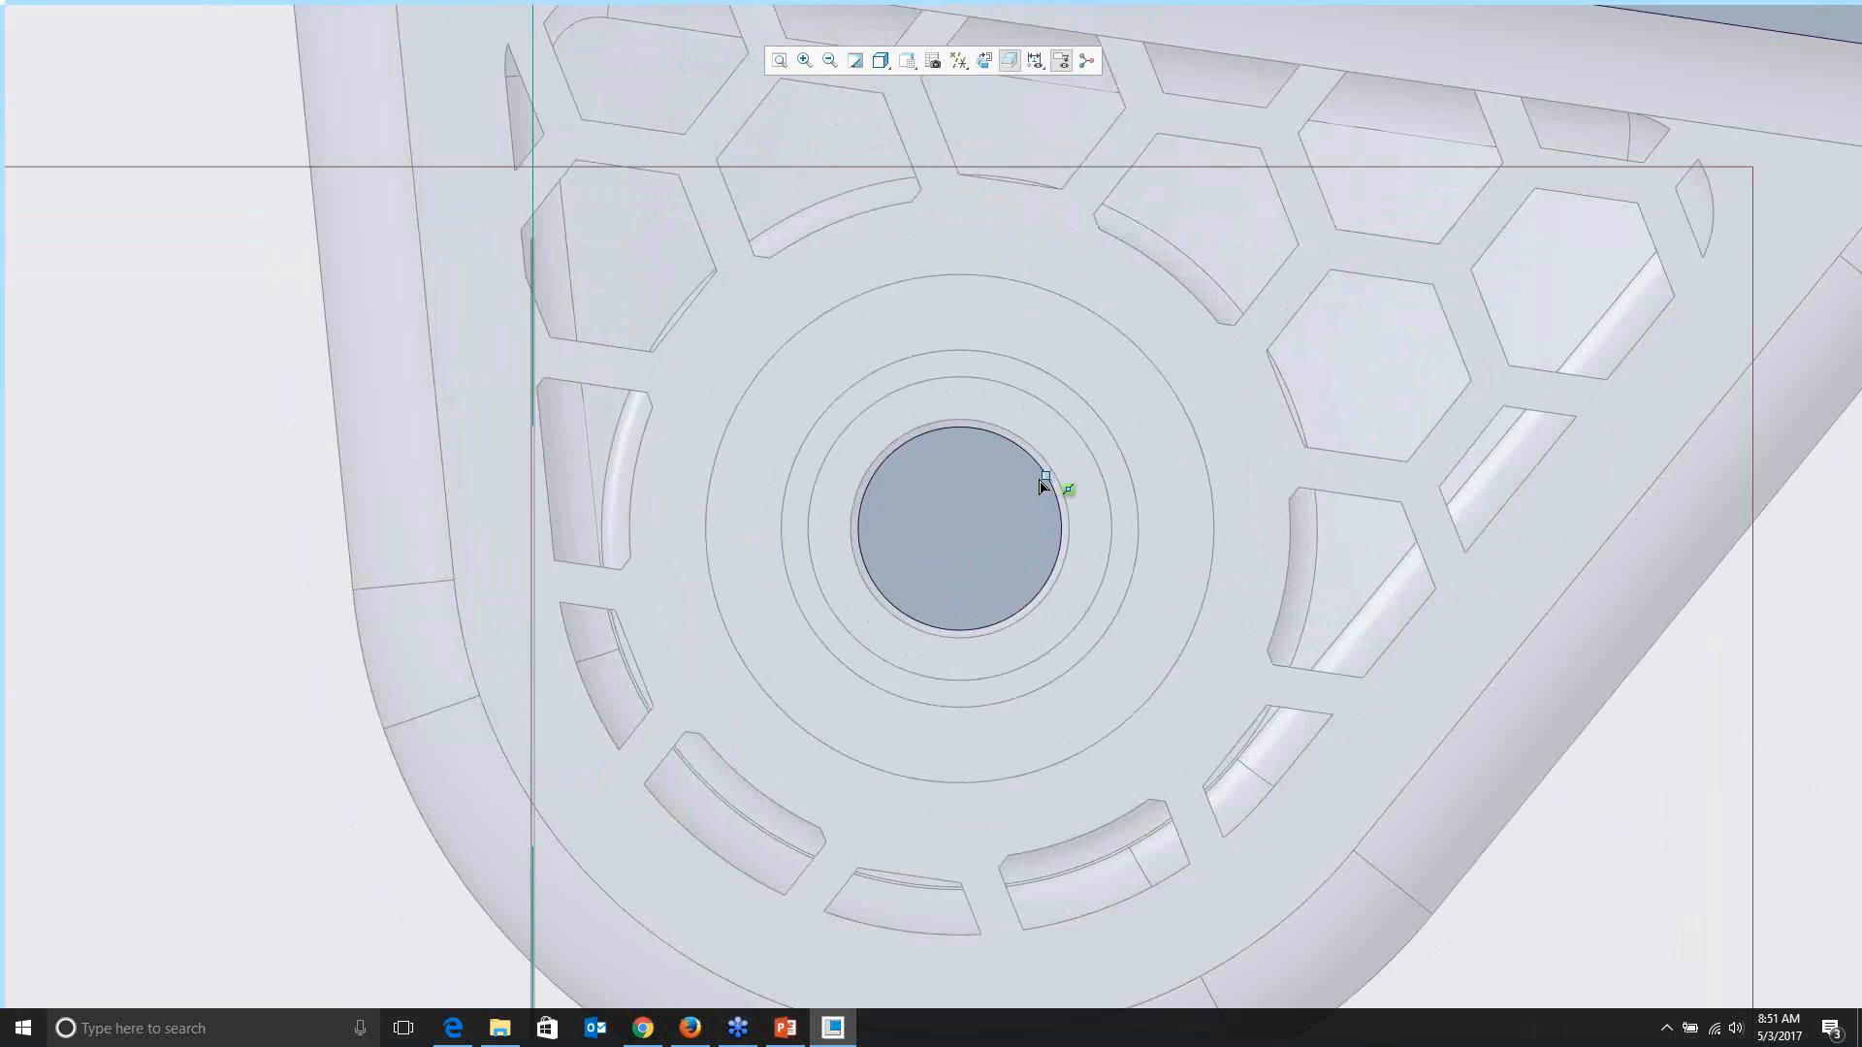
click(1084, 381)
scroll(1085, 378, up, 2)
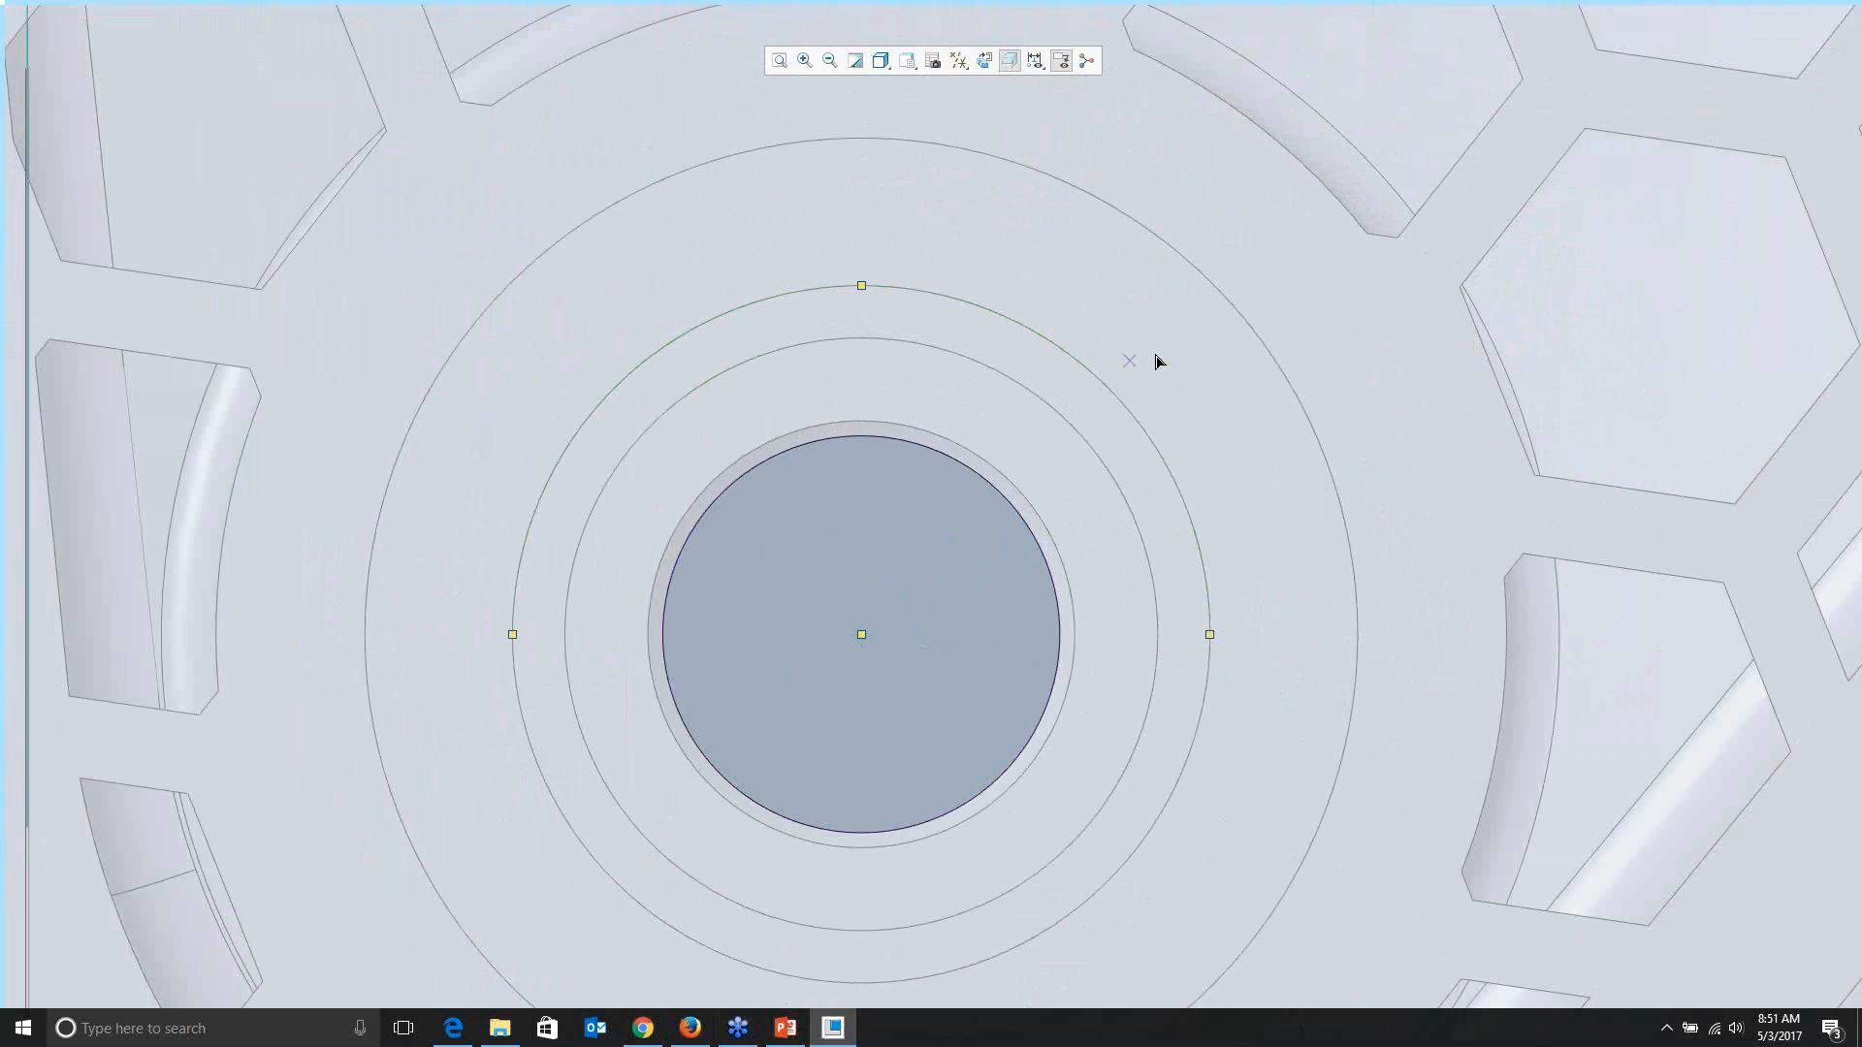
click(1260, 535)
right_click(1228, 432)
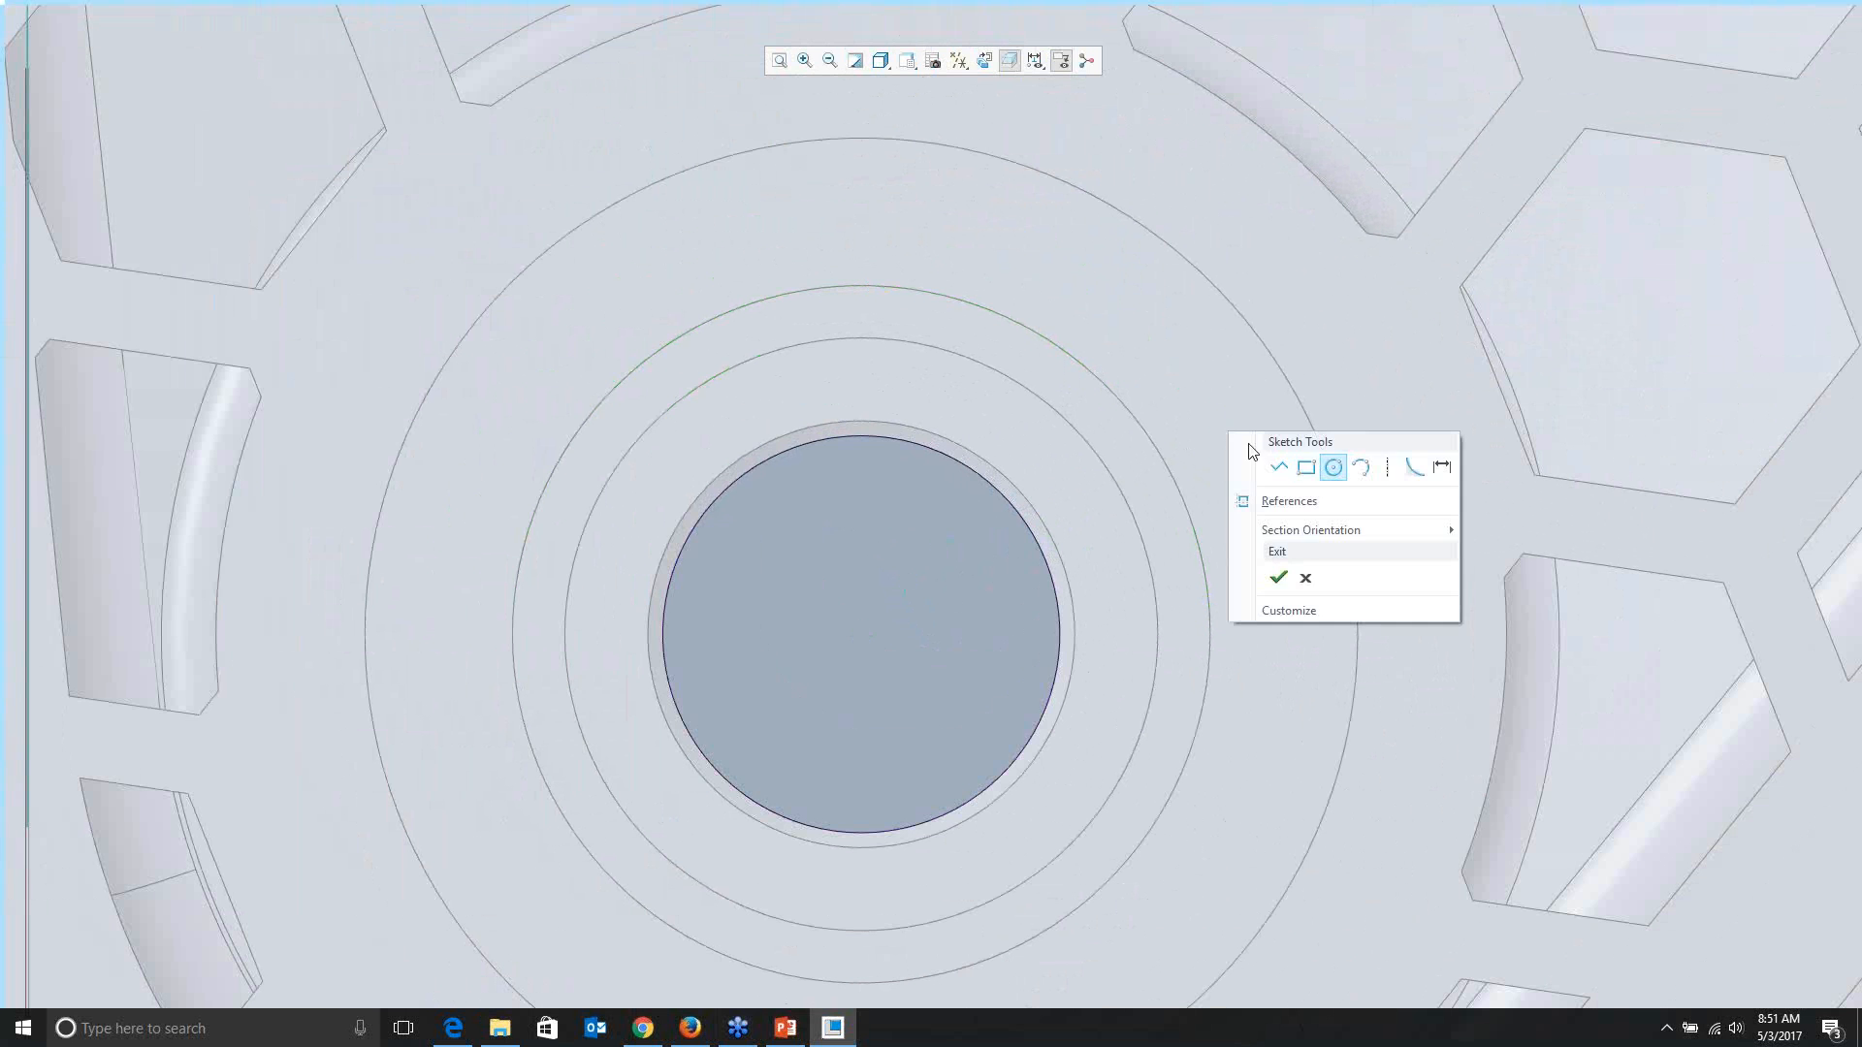
click(1334, 472)
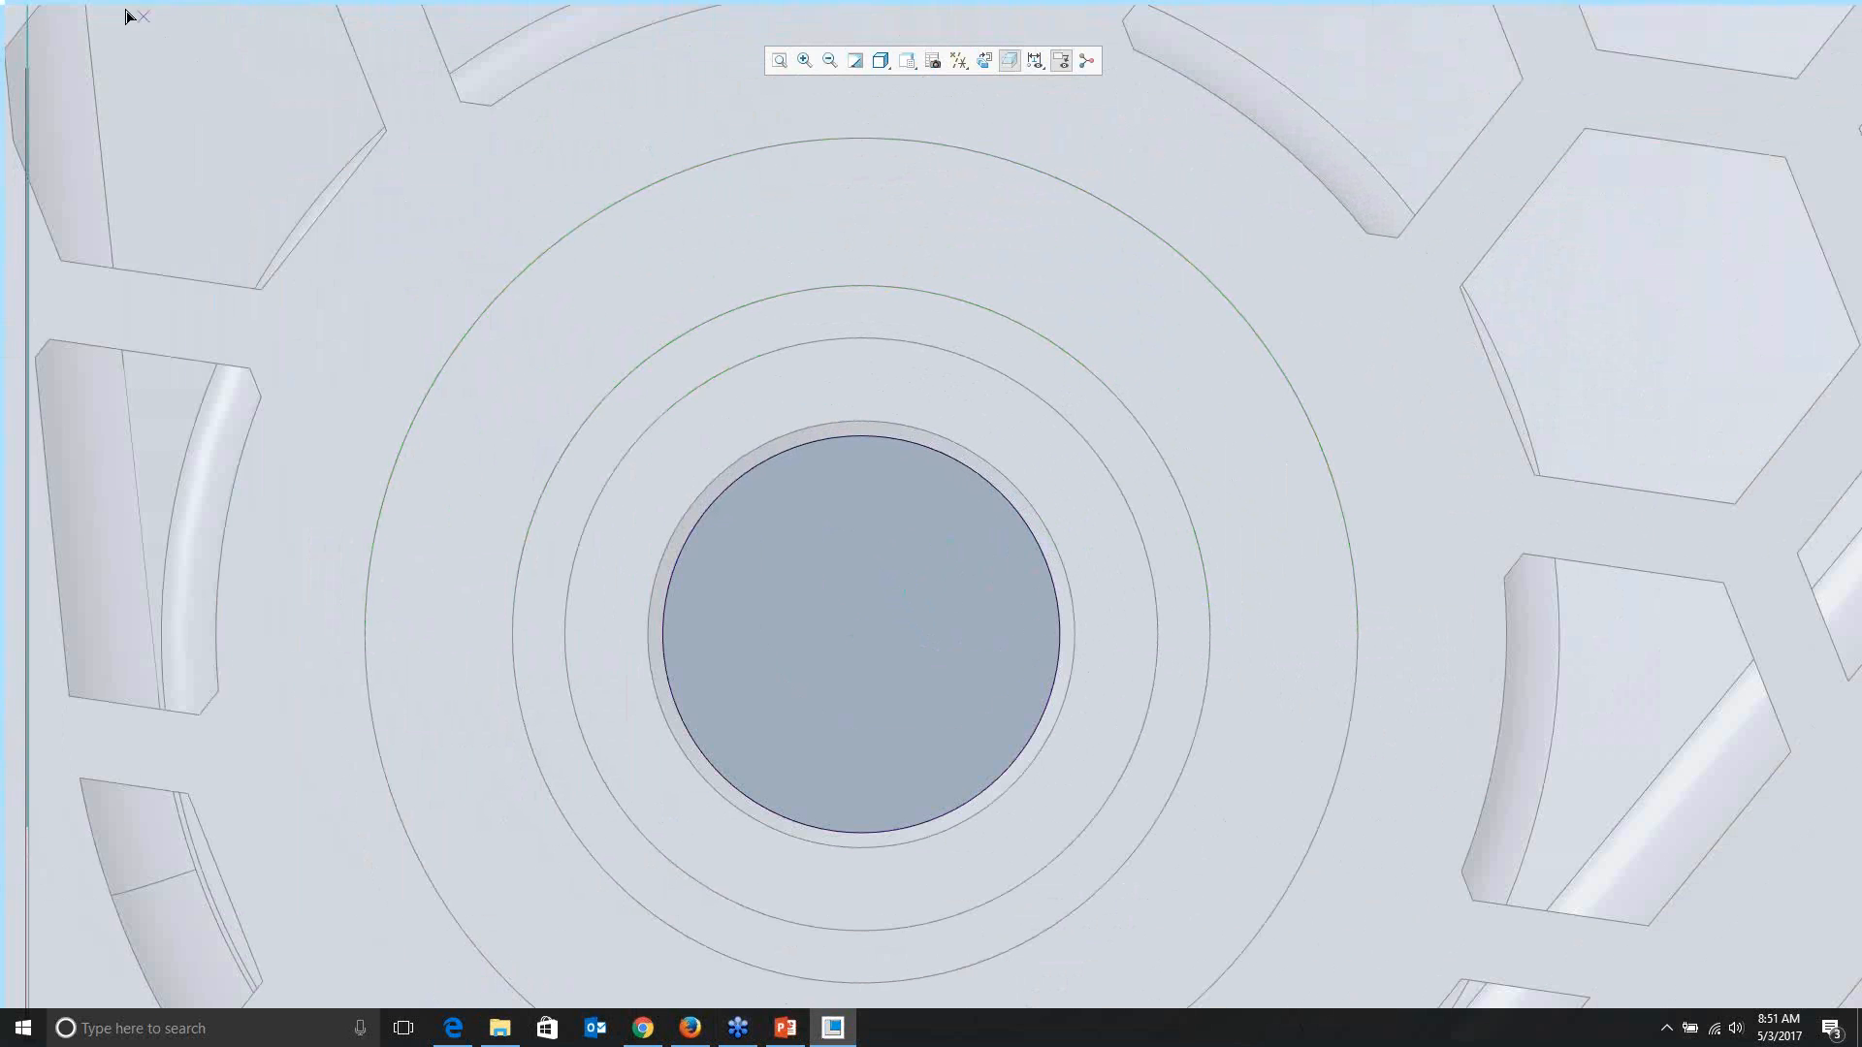
mouse_move(61, 8)
click(861, 635)
click(987, 797)
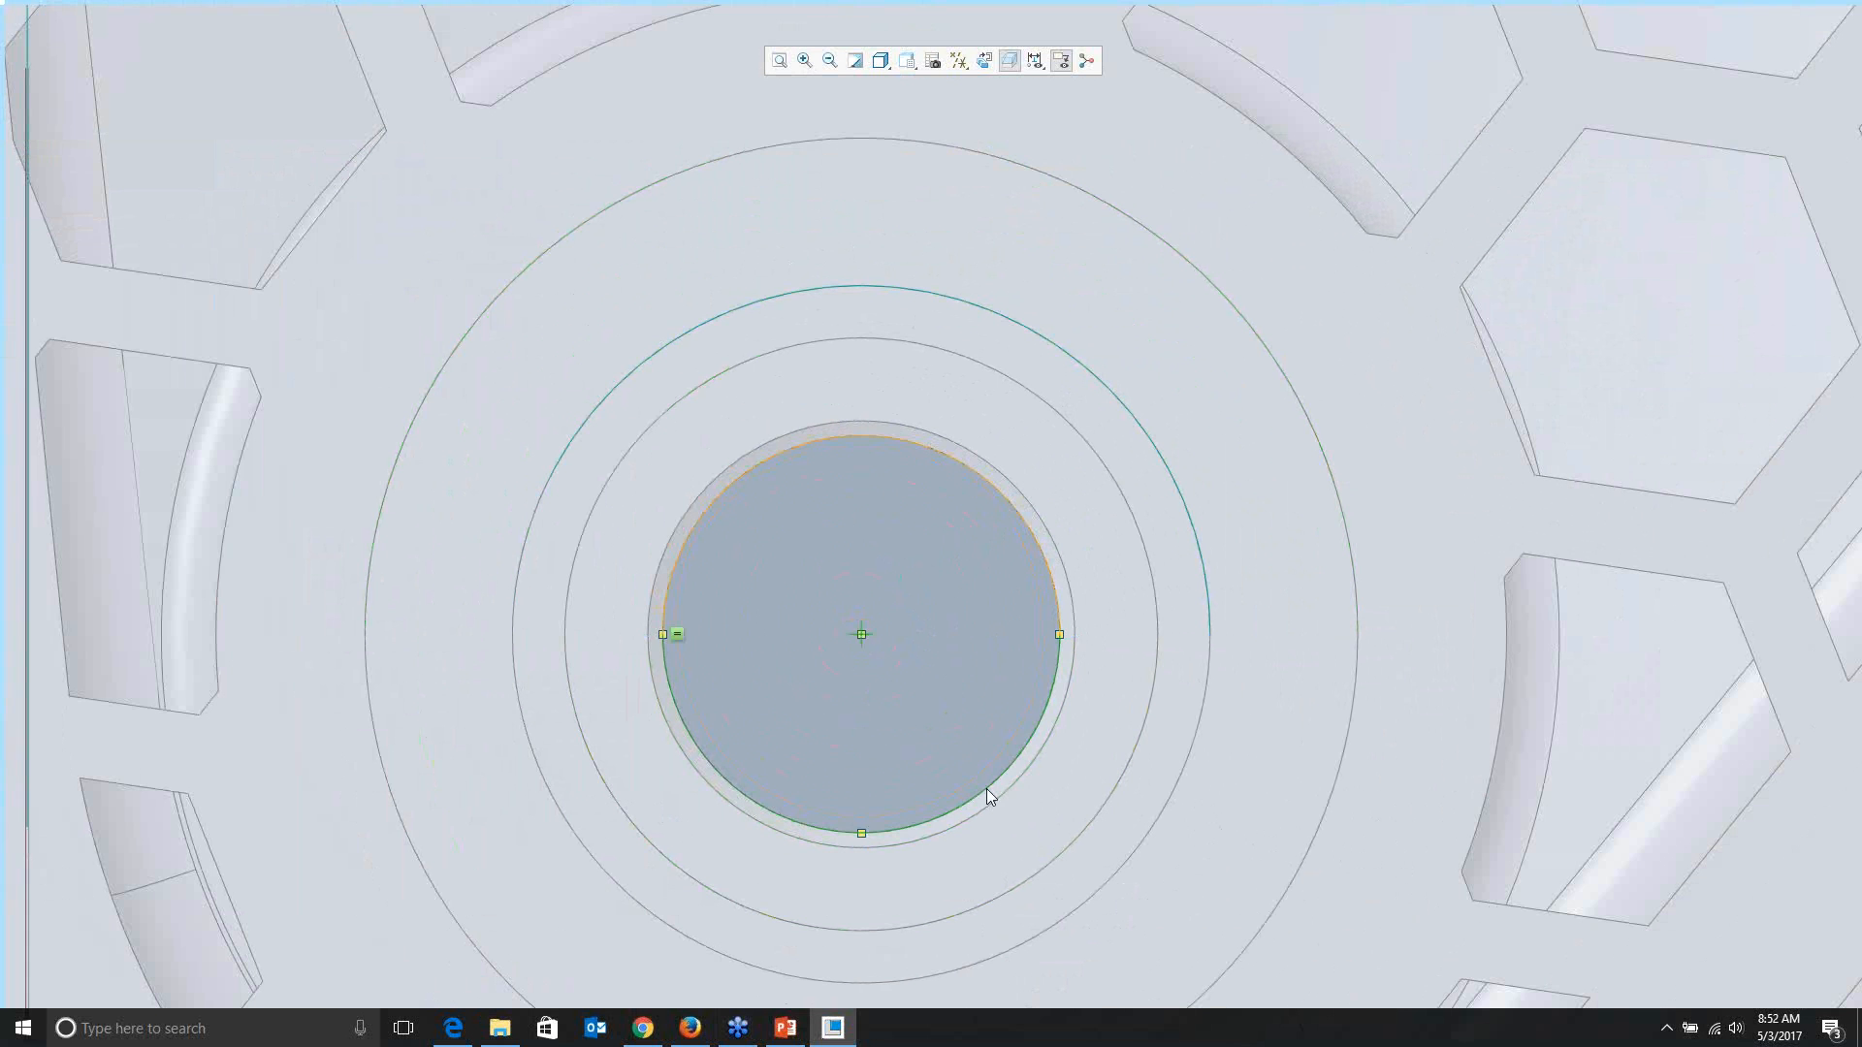
middle_click(986, 789)
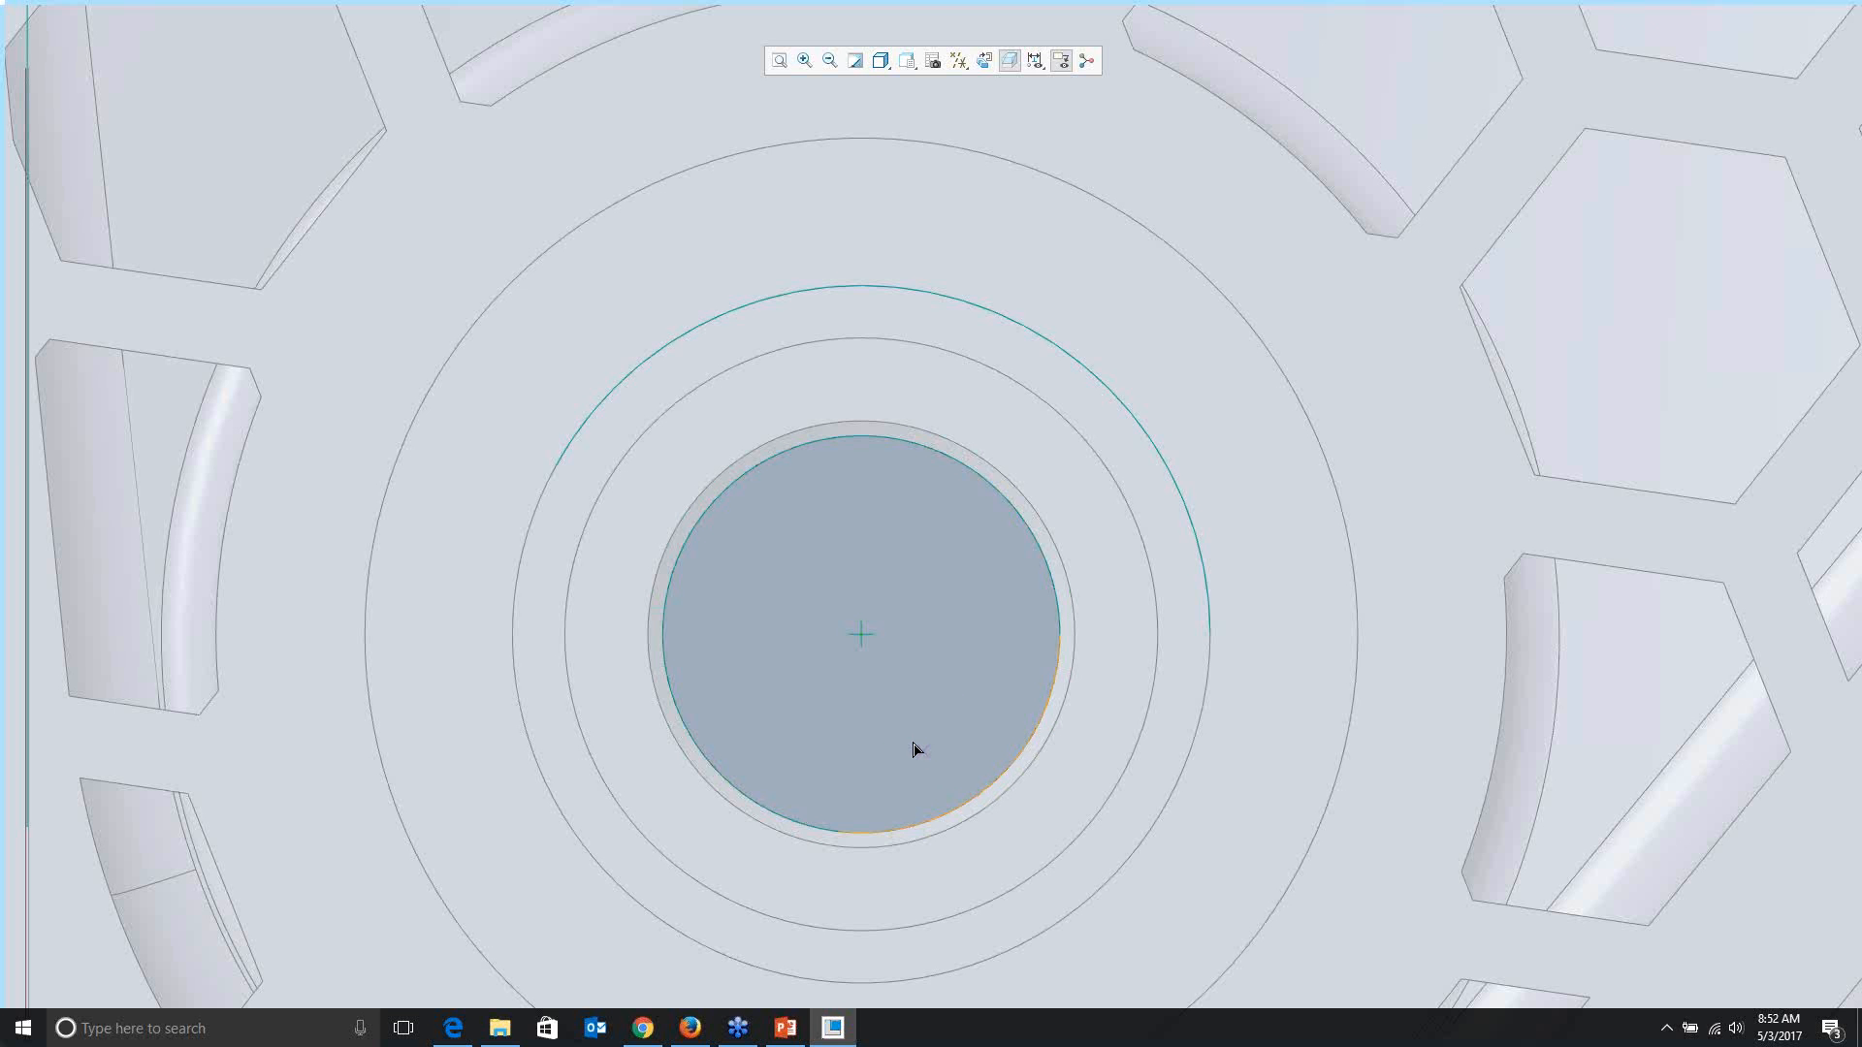
Step: Sketch a larger circle concentric with the pivot hole, about 1.03 in diameter
click(861, 635)
click(1278, 602)
click(1266, 595)
scroll(1144, 485, down, 5)
scroll(1053, 351, down, 3)
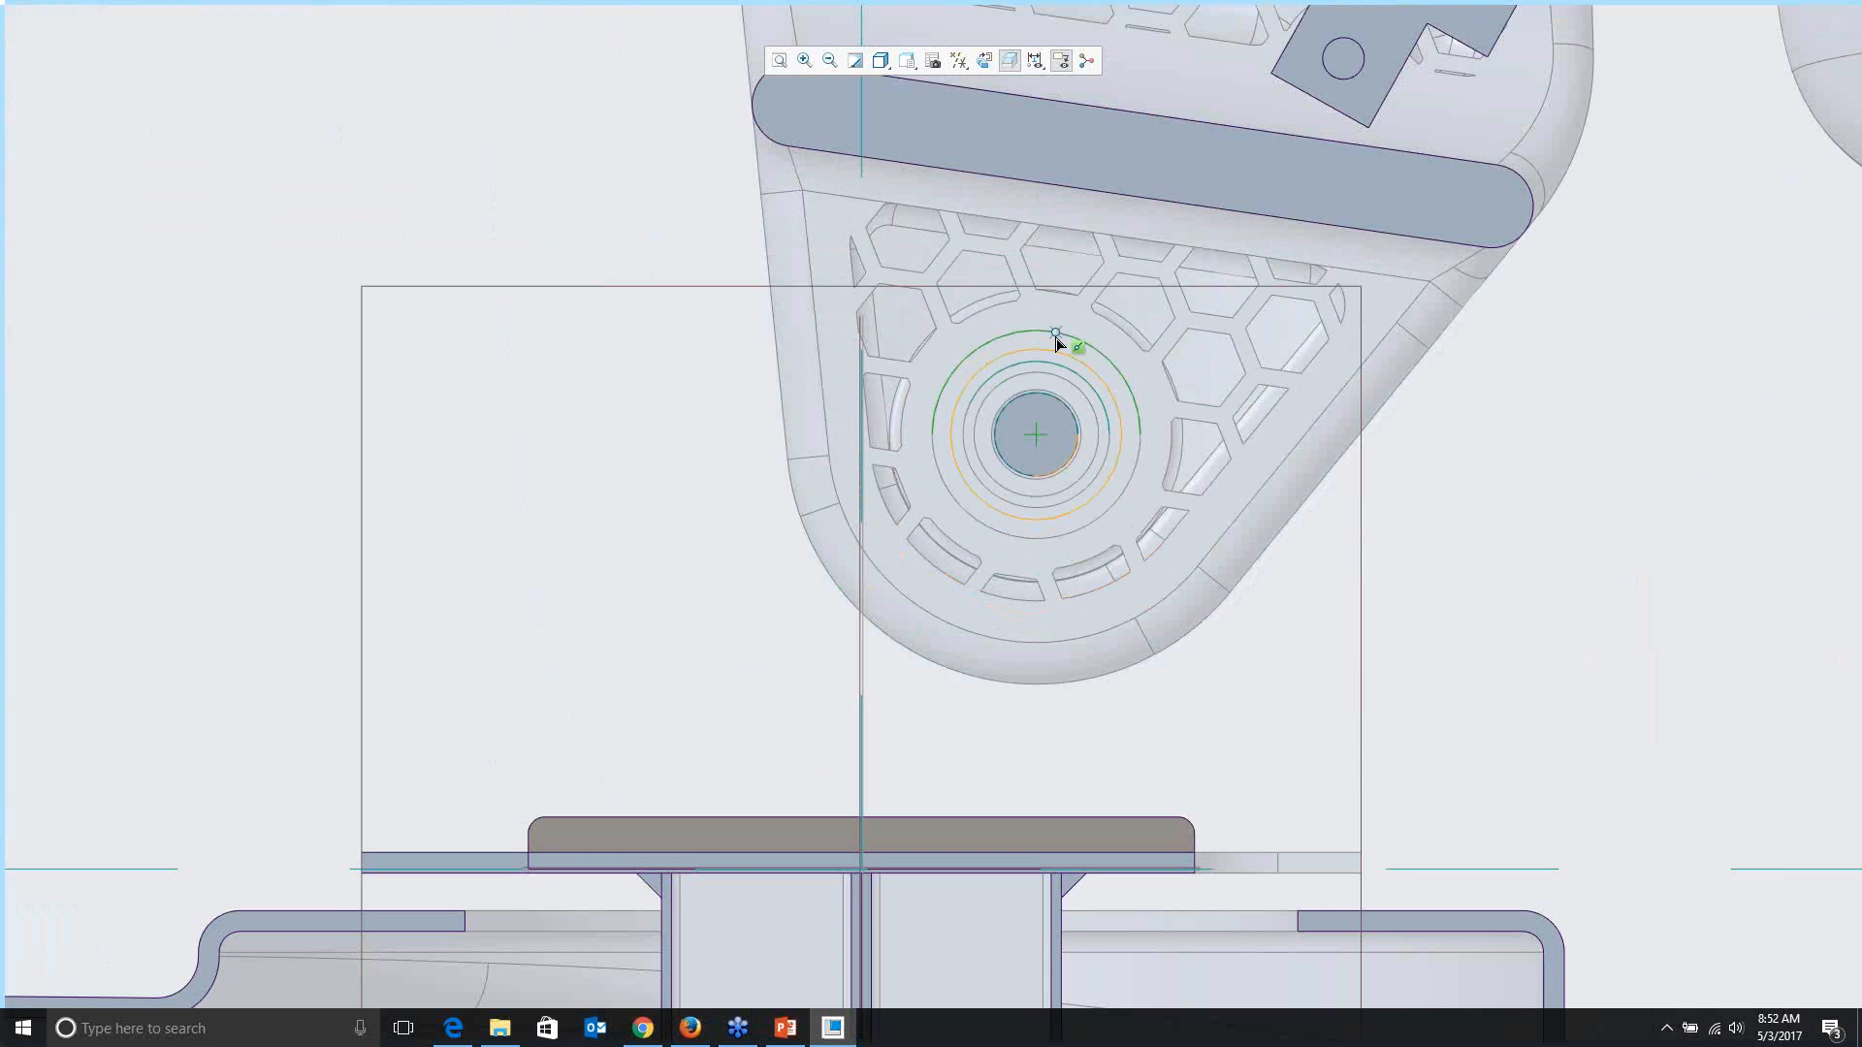
click(970, 527)
Step: Reference the plate's upper edge and sketch a baseline about 1.91 long on it, starting directly below the pivot hole's centre
scroll(1047, 638, up, 1)
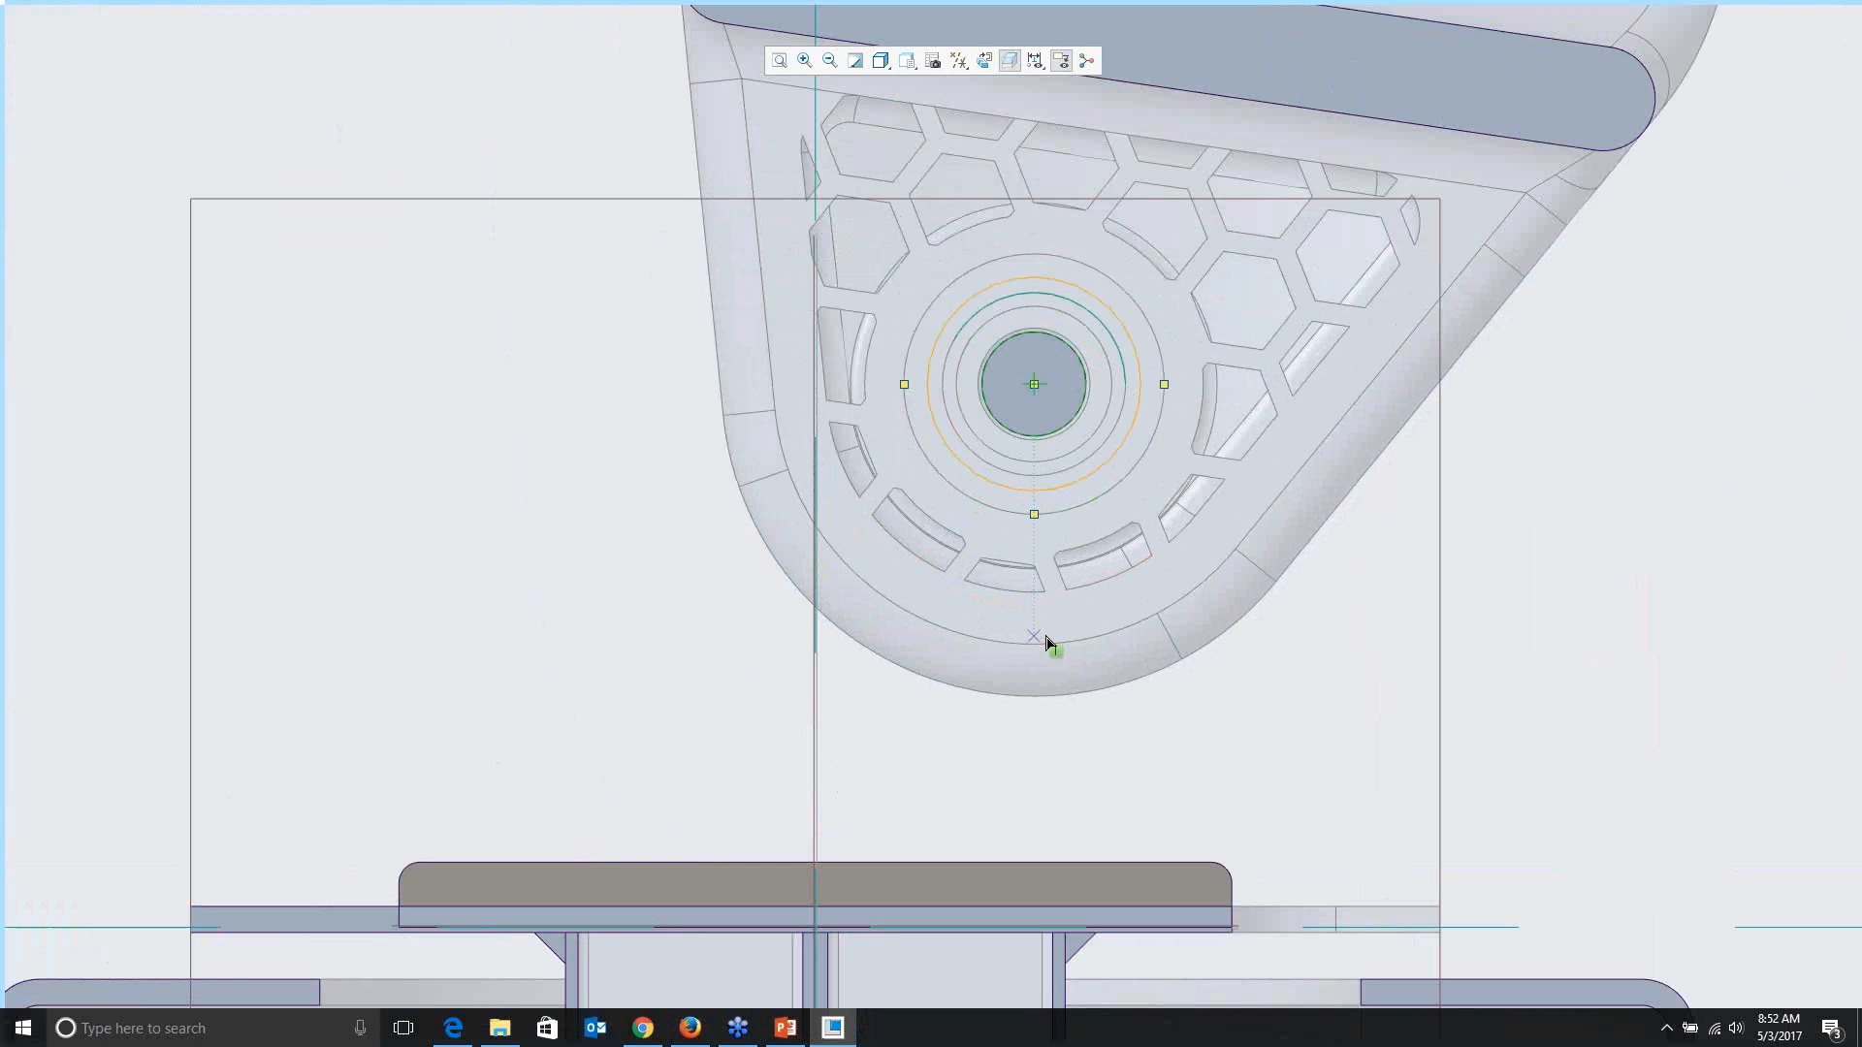
scroll(1047, 642, up, 1)
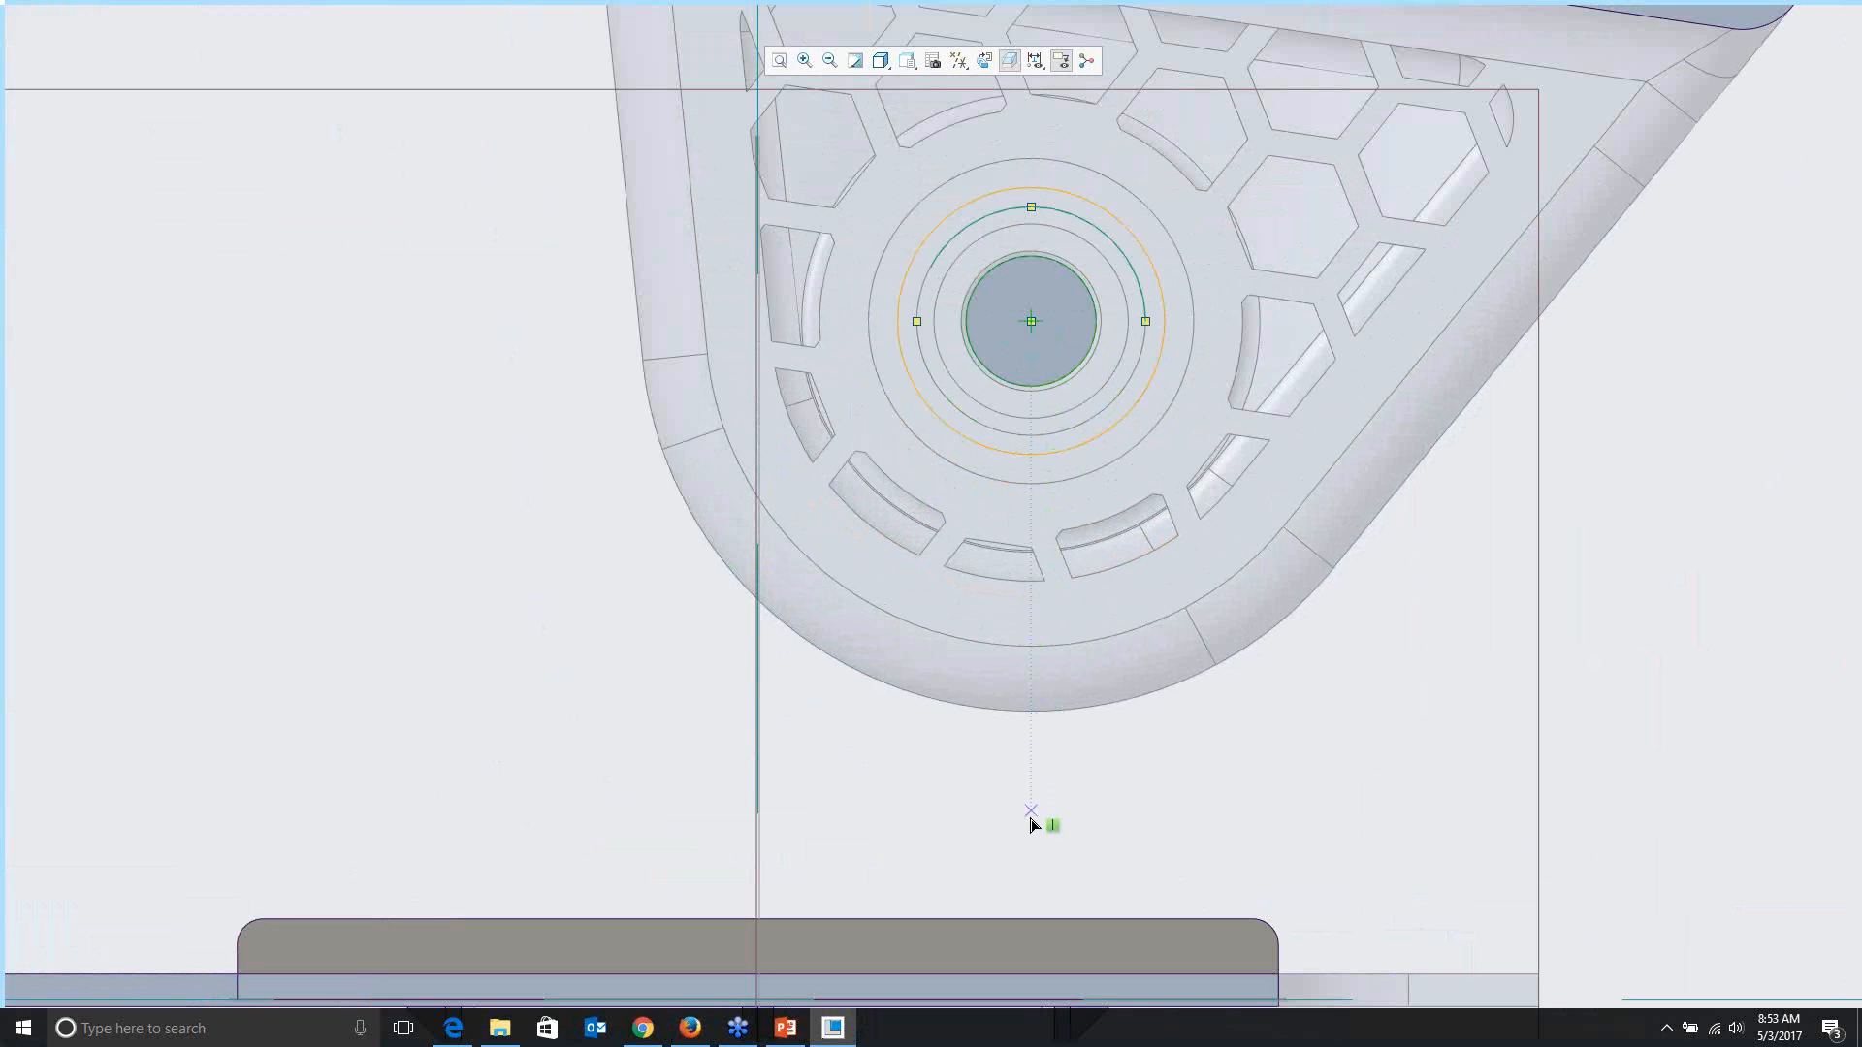
click(1032, 918)
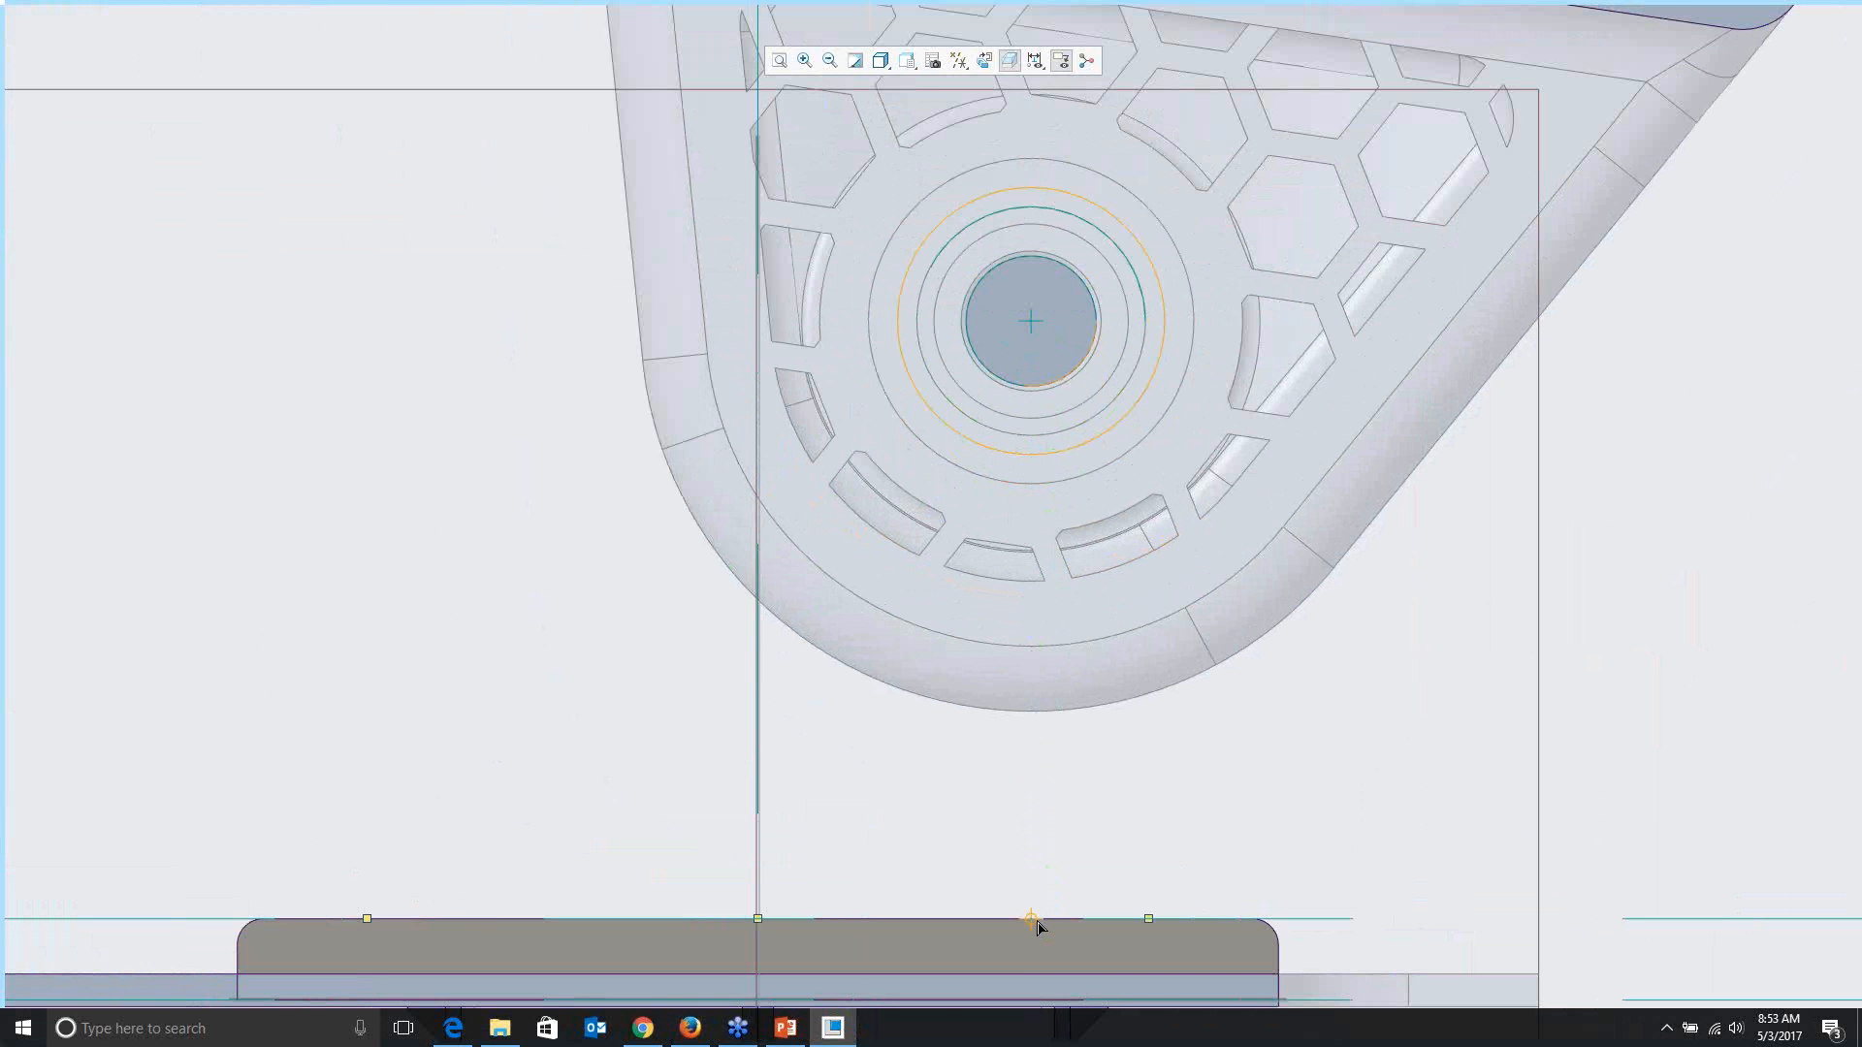
right_click(1055, 876)
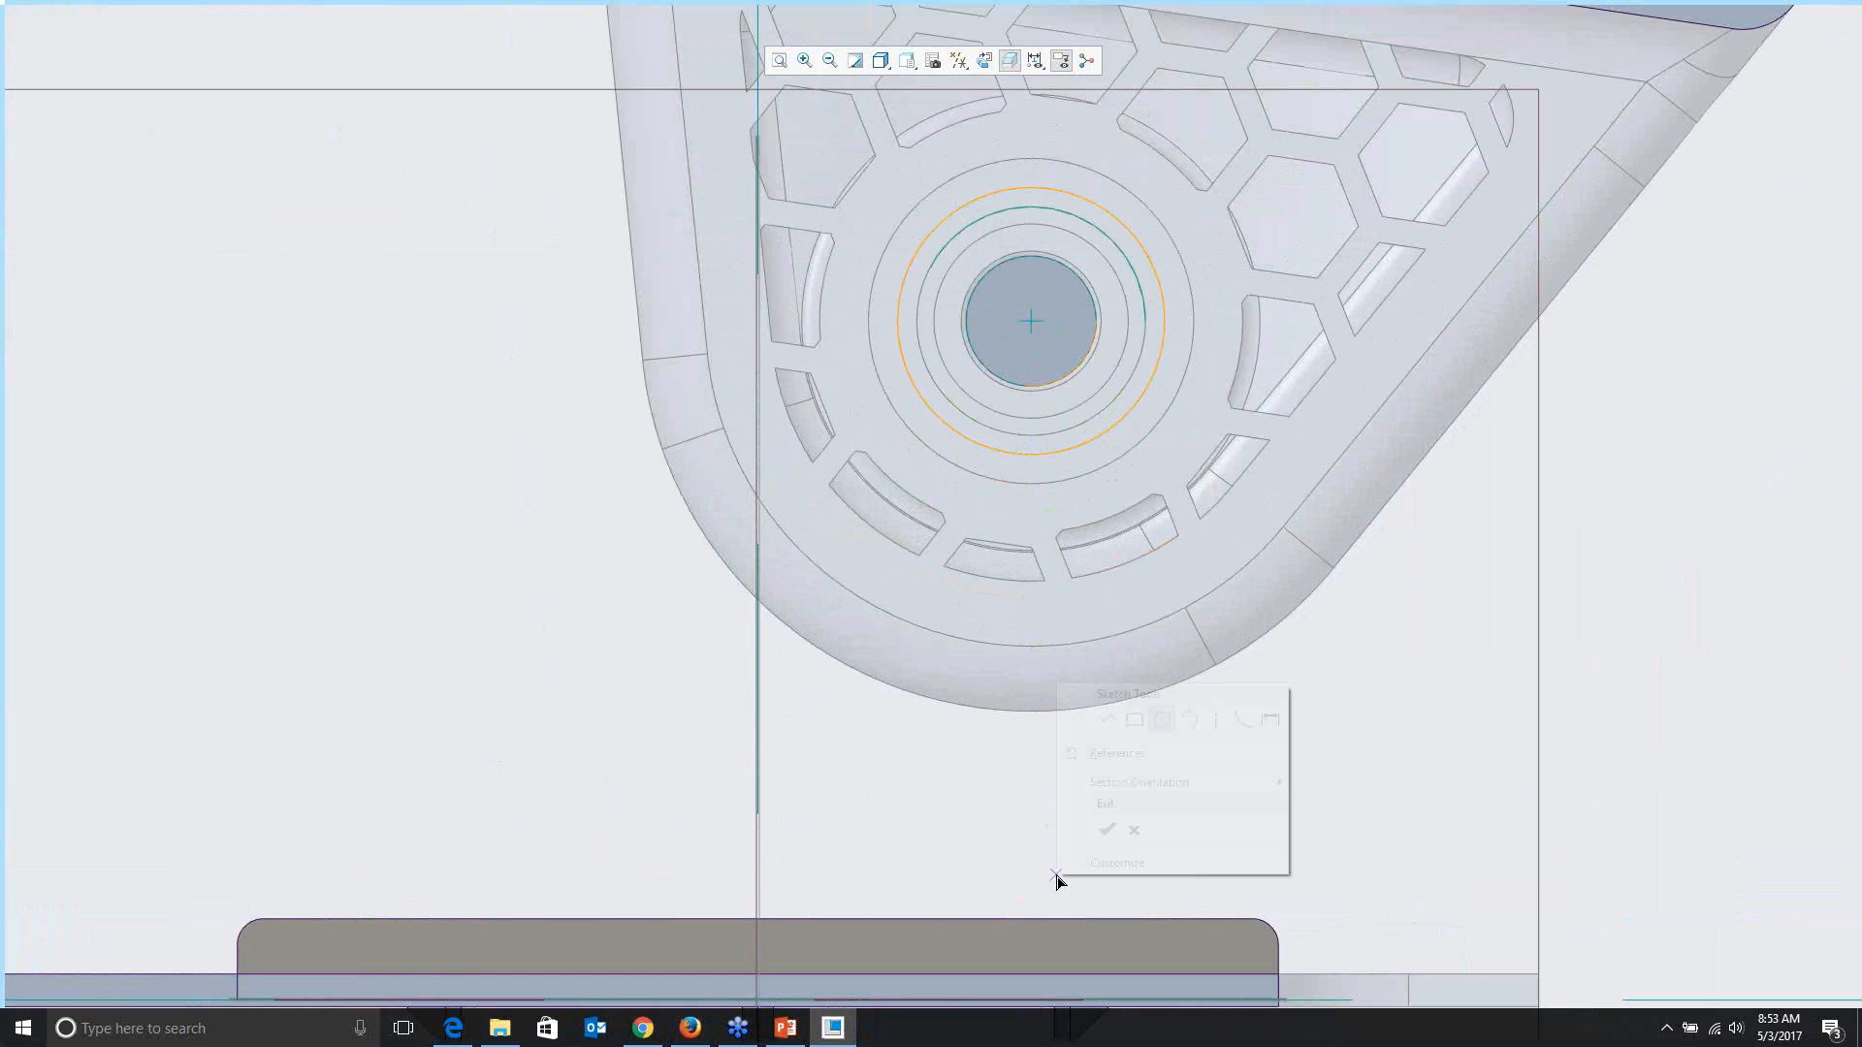
click(1107, 719)
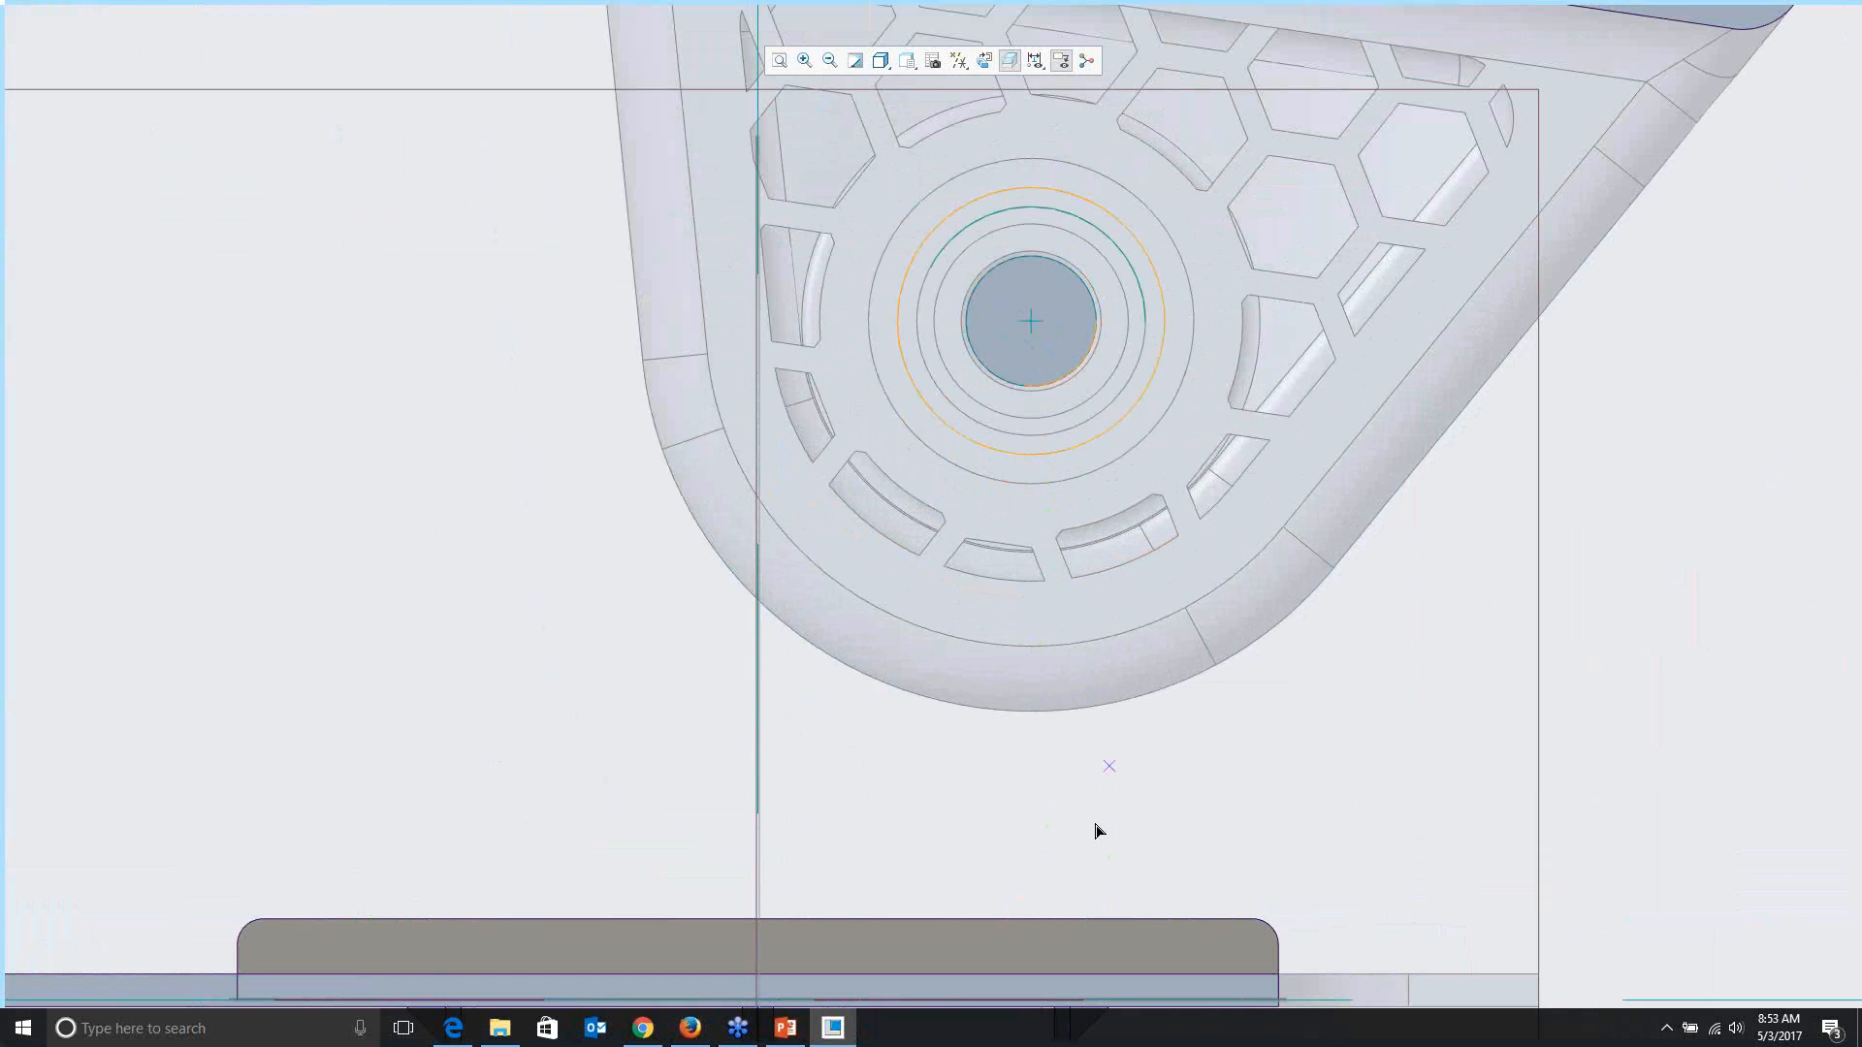
click(1031, 919)
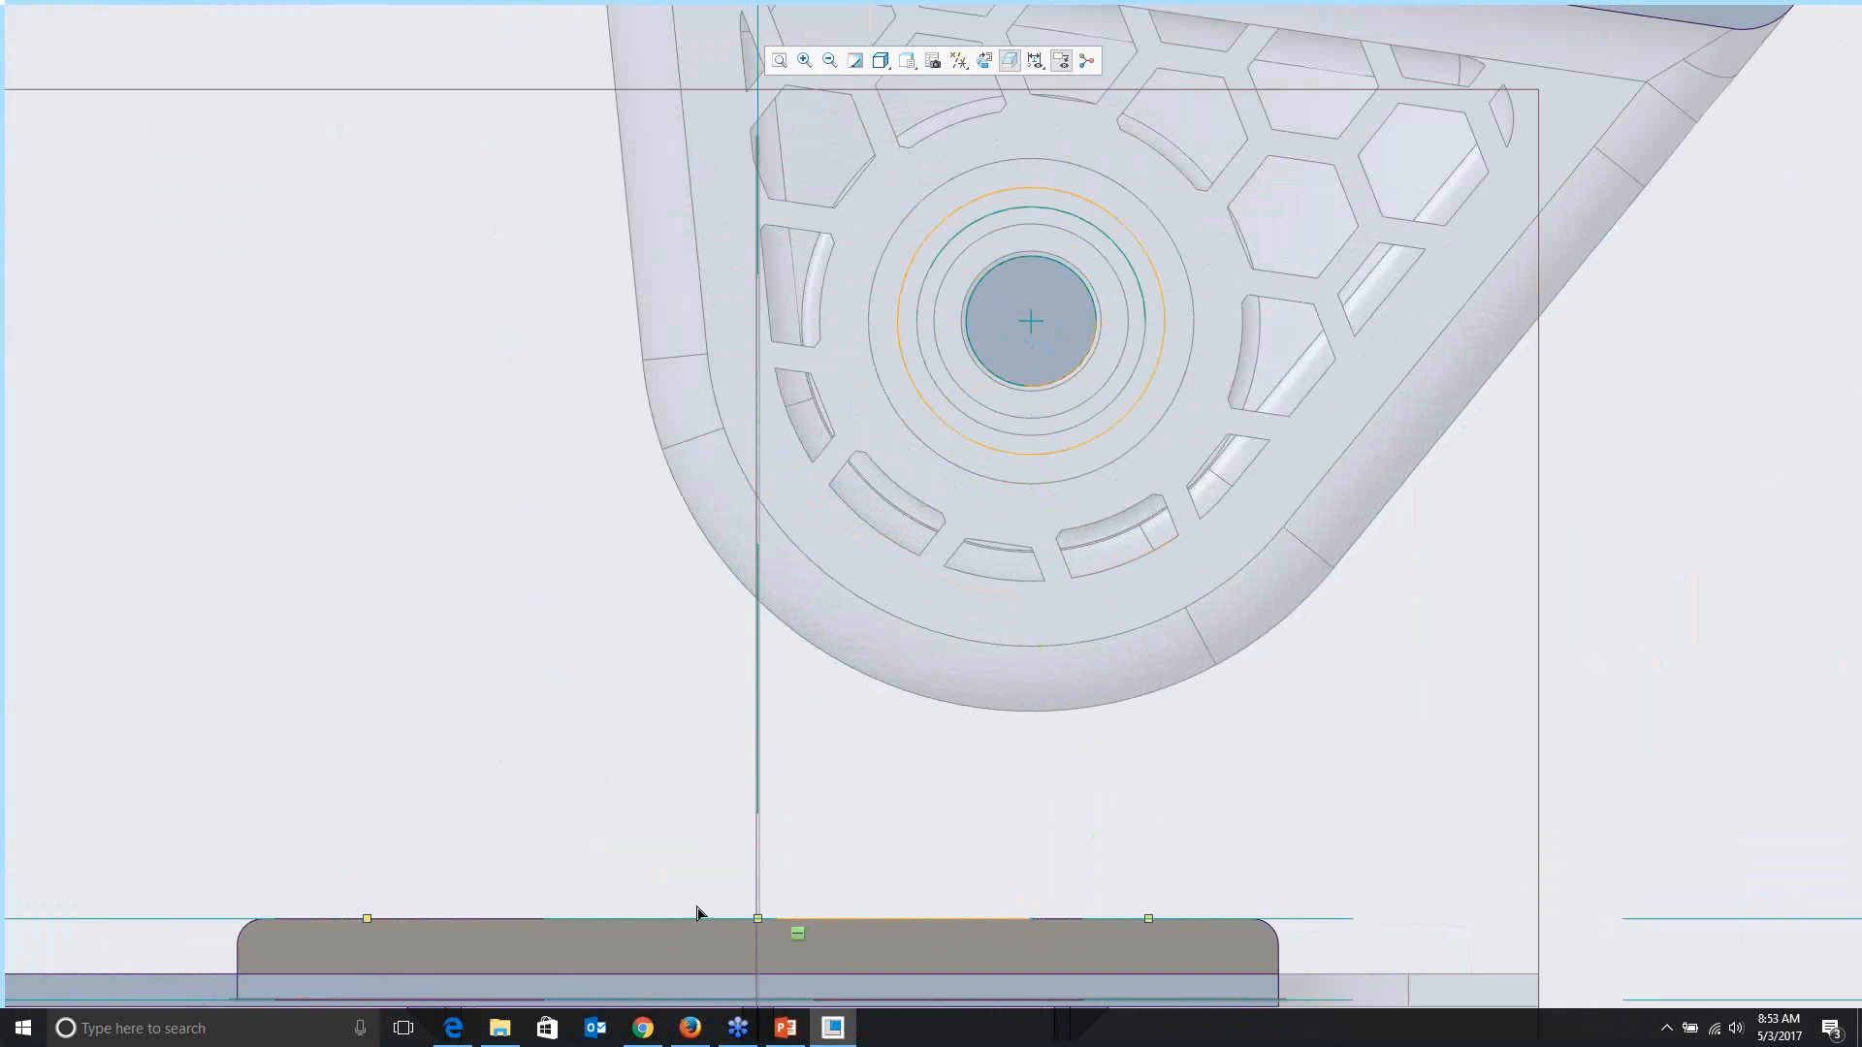
click(535, 920)
Step: Sketch lines from both ends of the baseline up to the larger circle, each ending tangent to it
click(917, 259)
scroll(915, 254, down, 4)
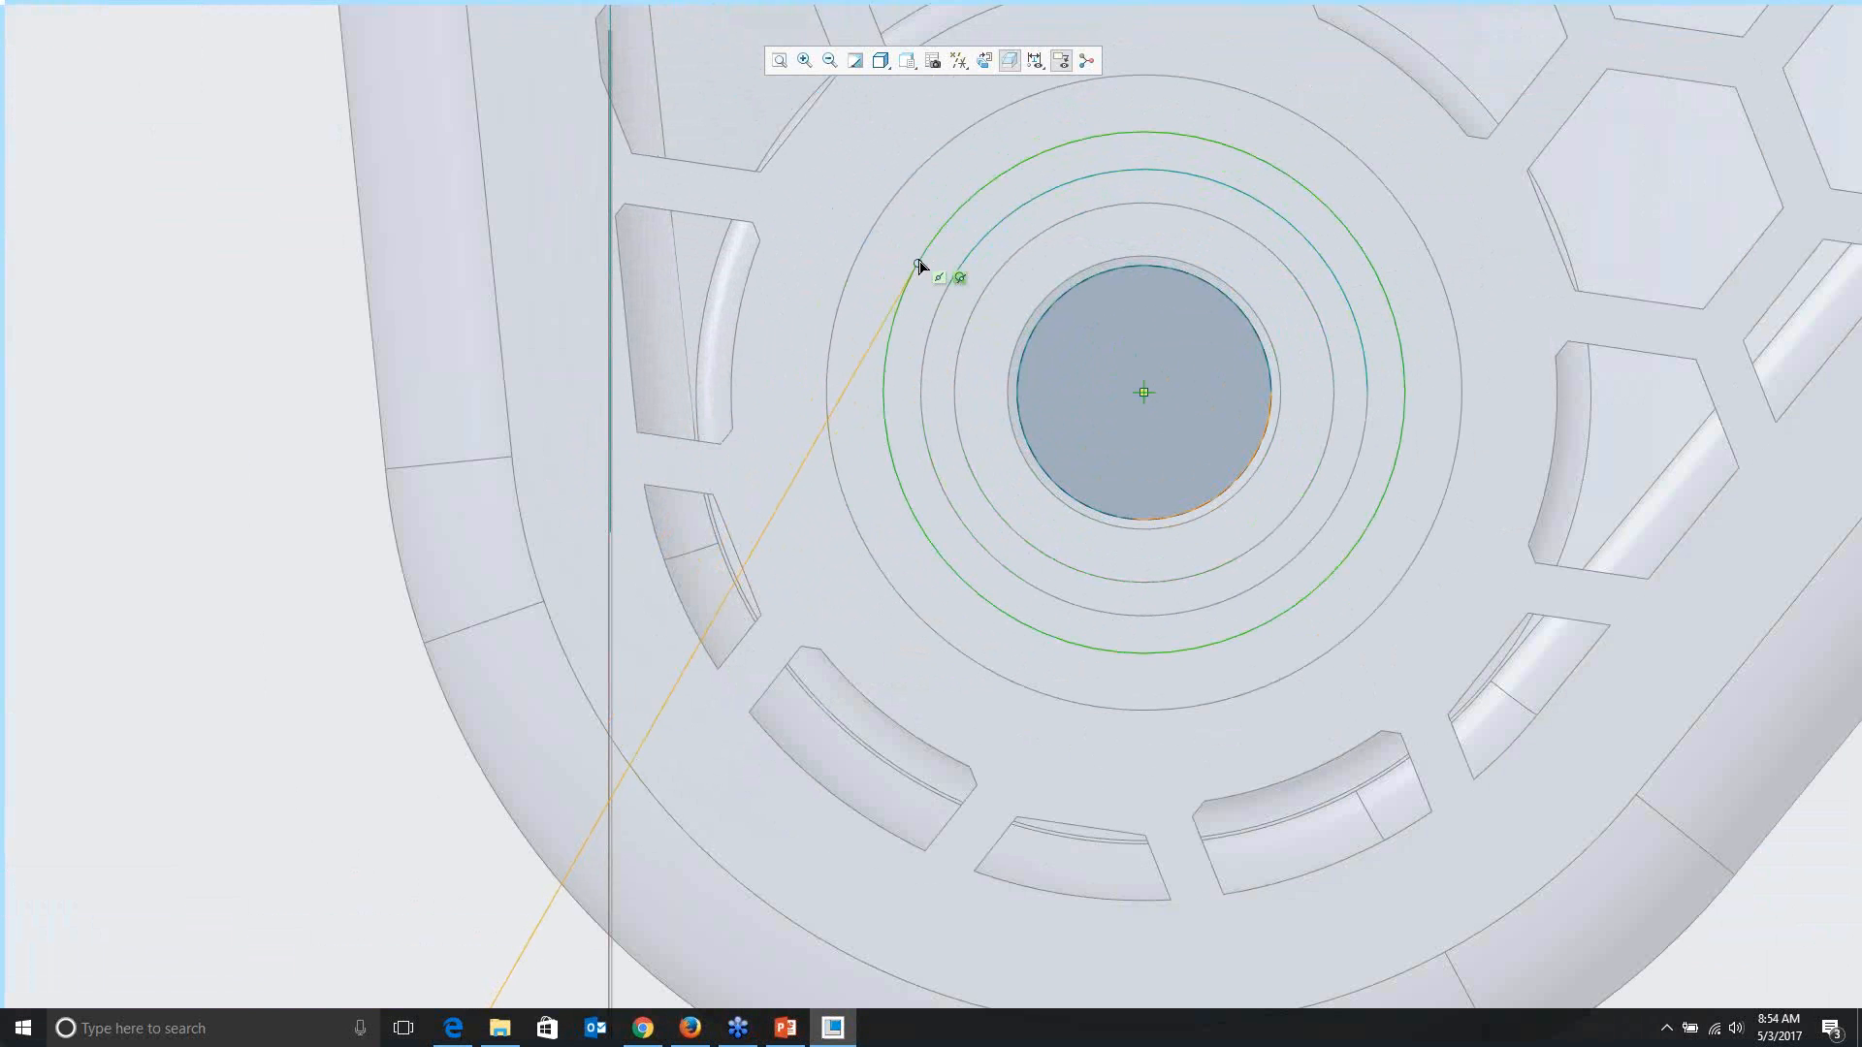
click(918, 263)
scroll(917, 254, down, 5)
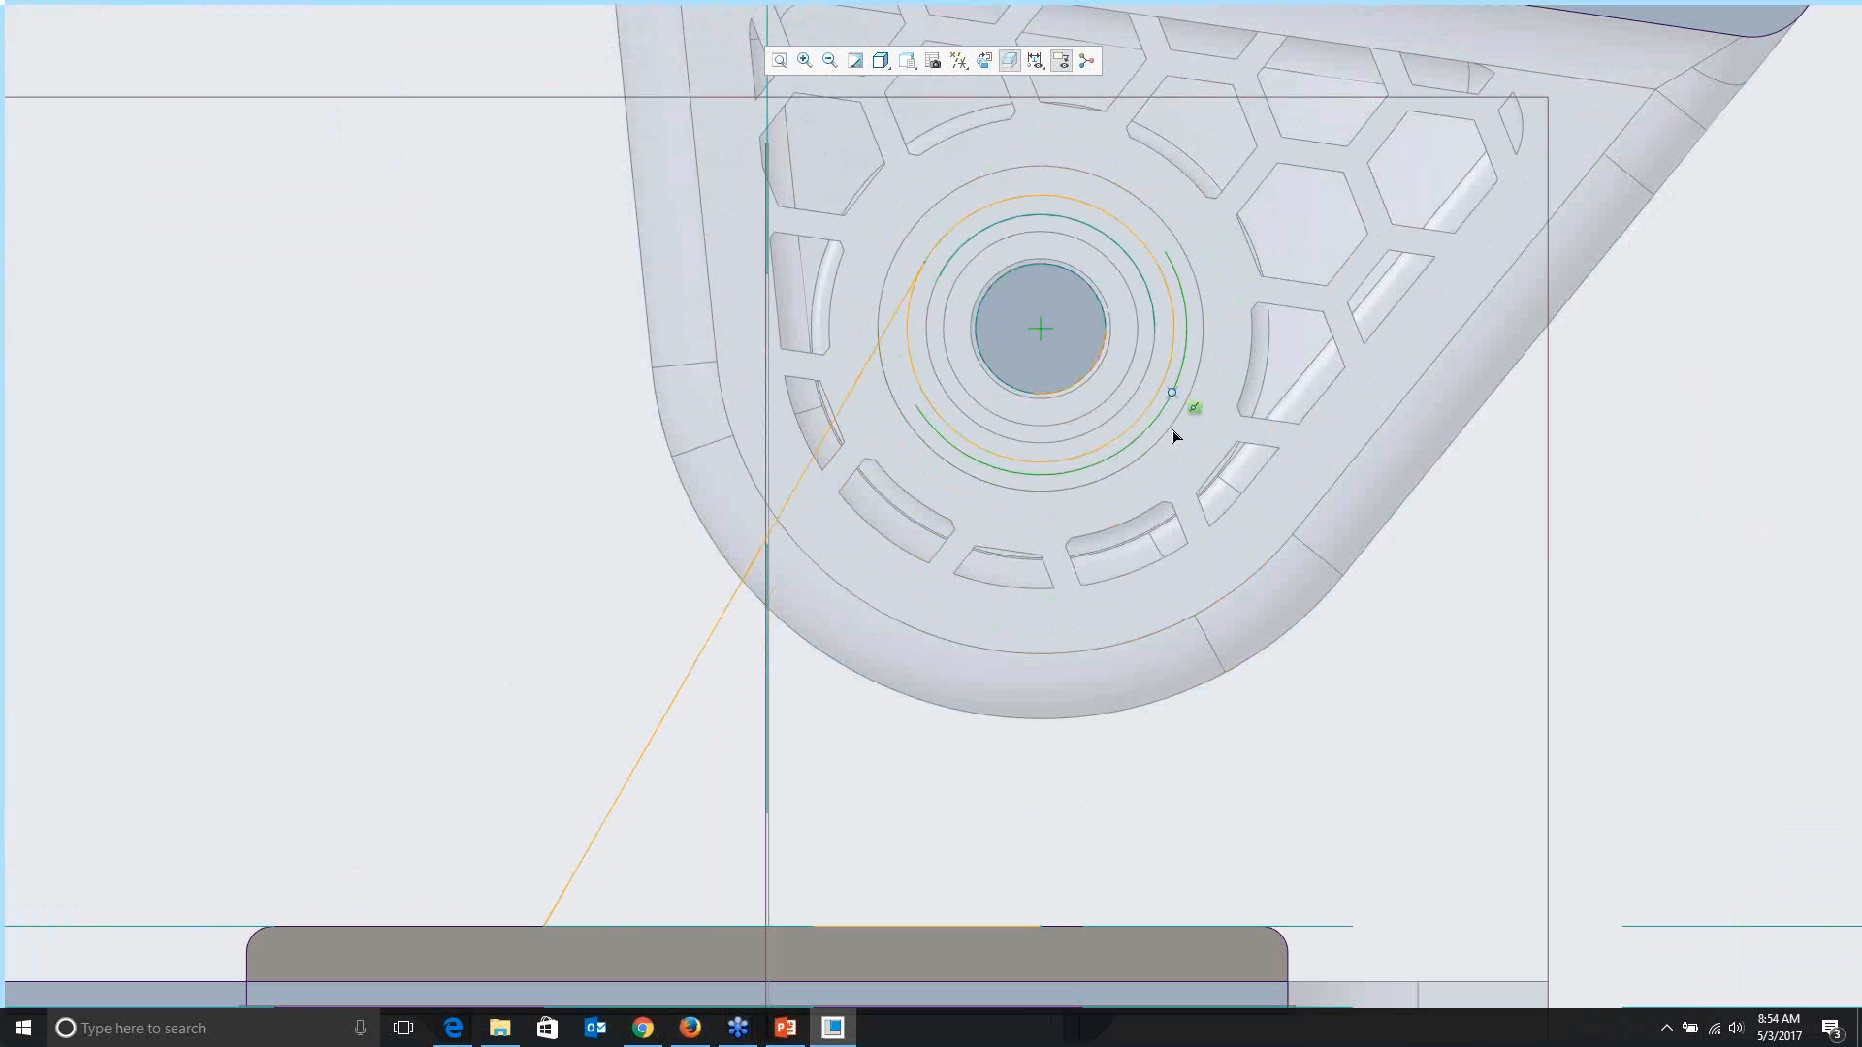
click(1040, 929)
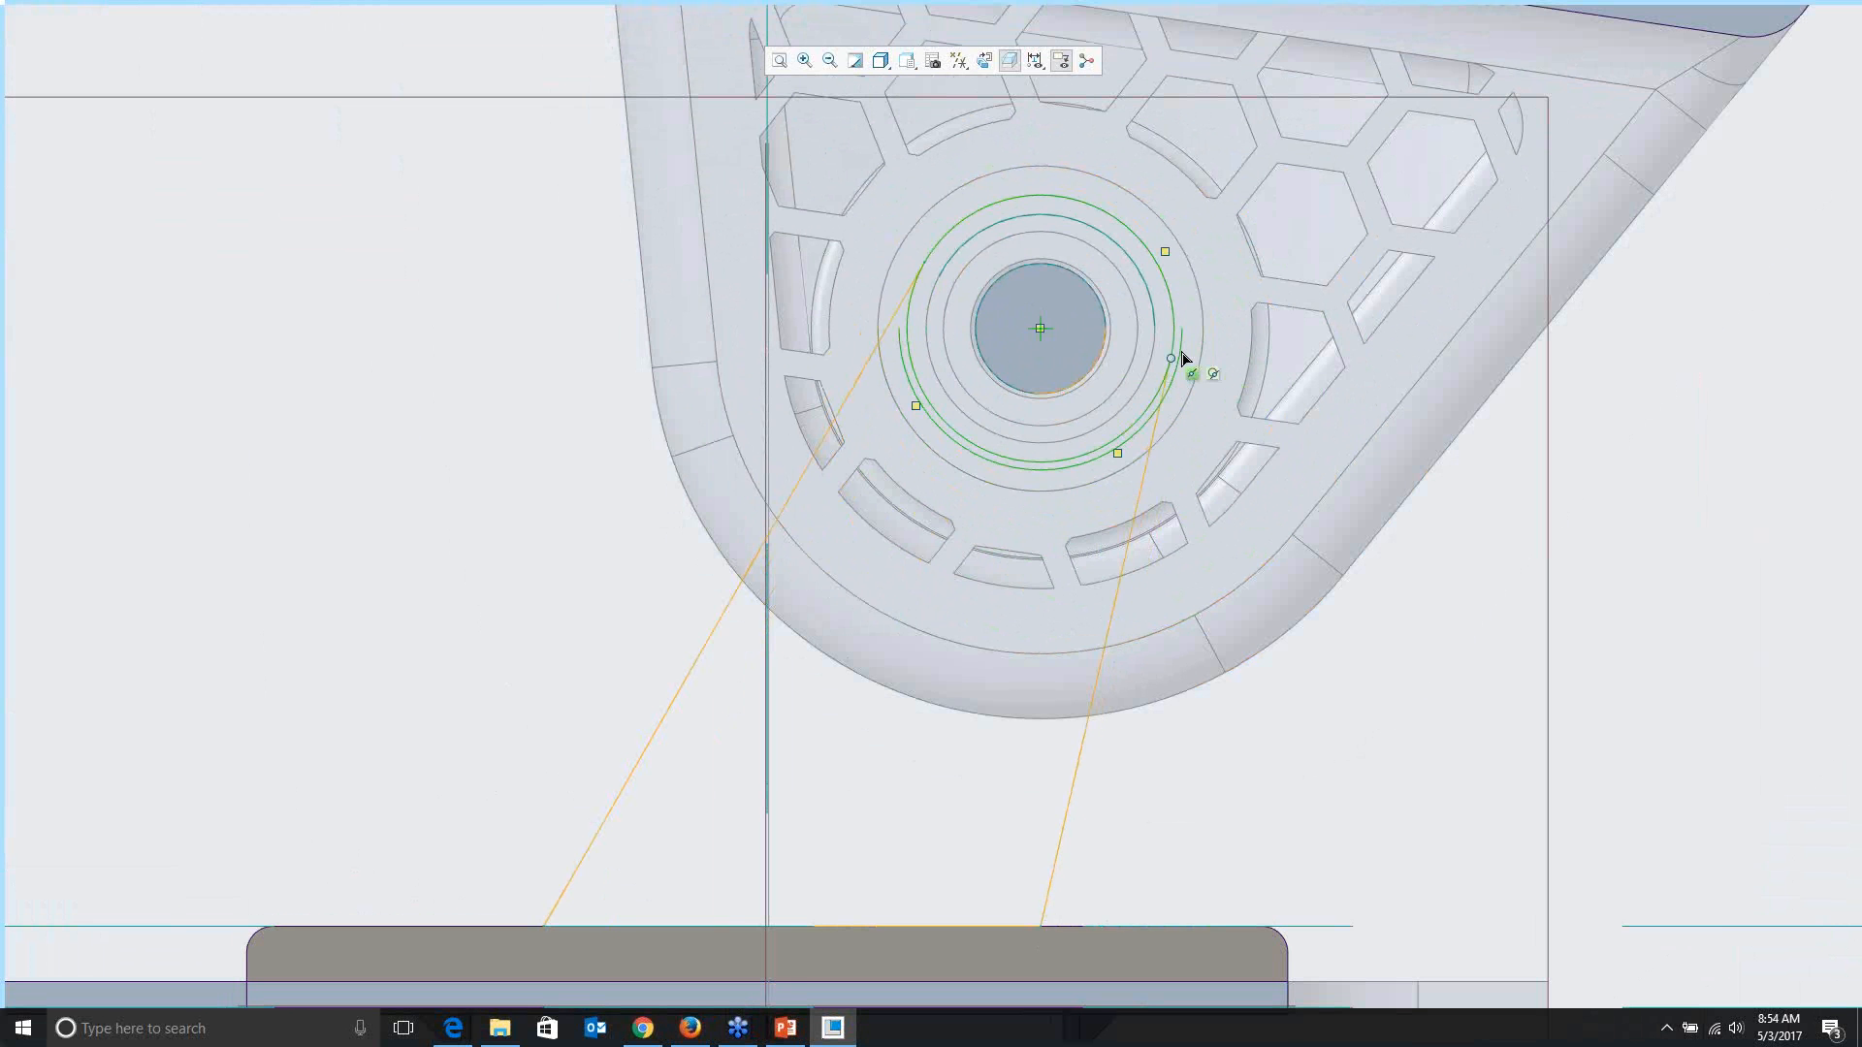
scroll(1181, 359, up, 5)
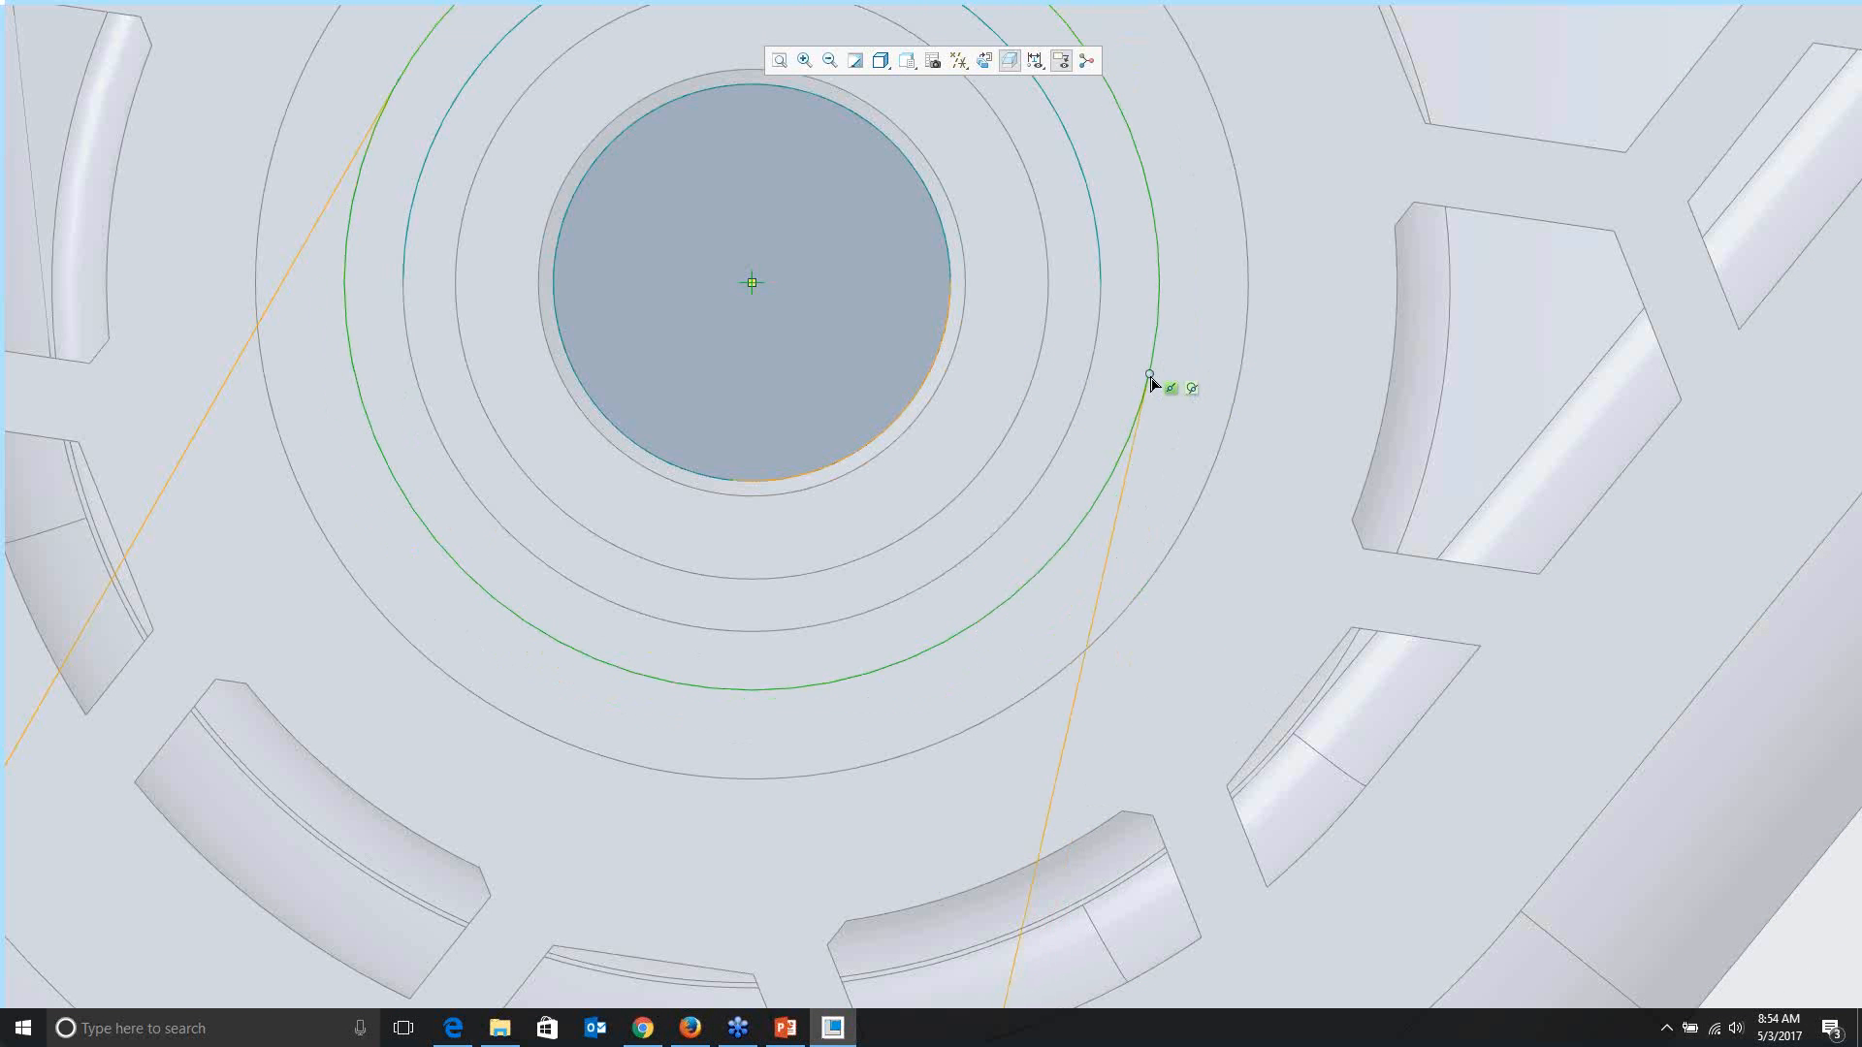
click(1150, 376)
scroll(1210, 377, down, 4)
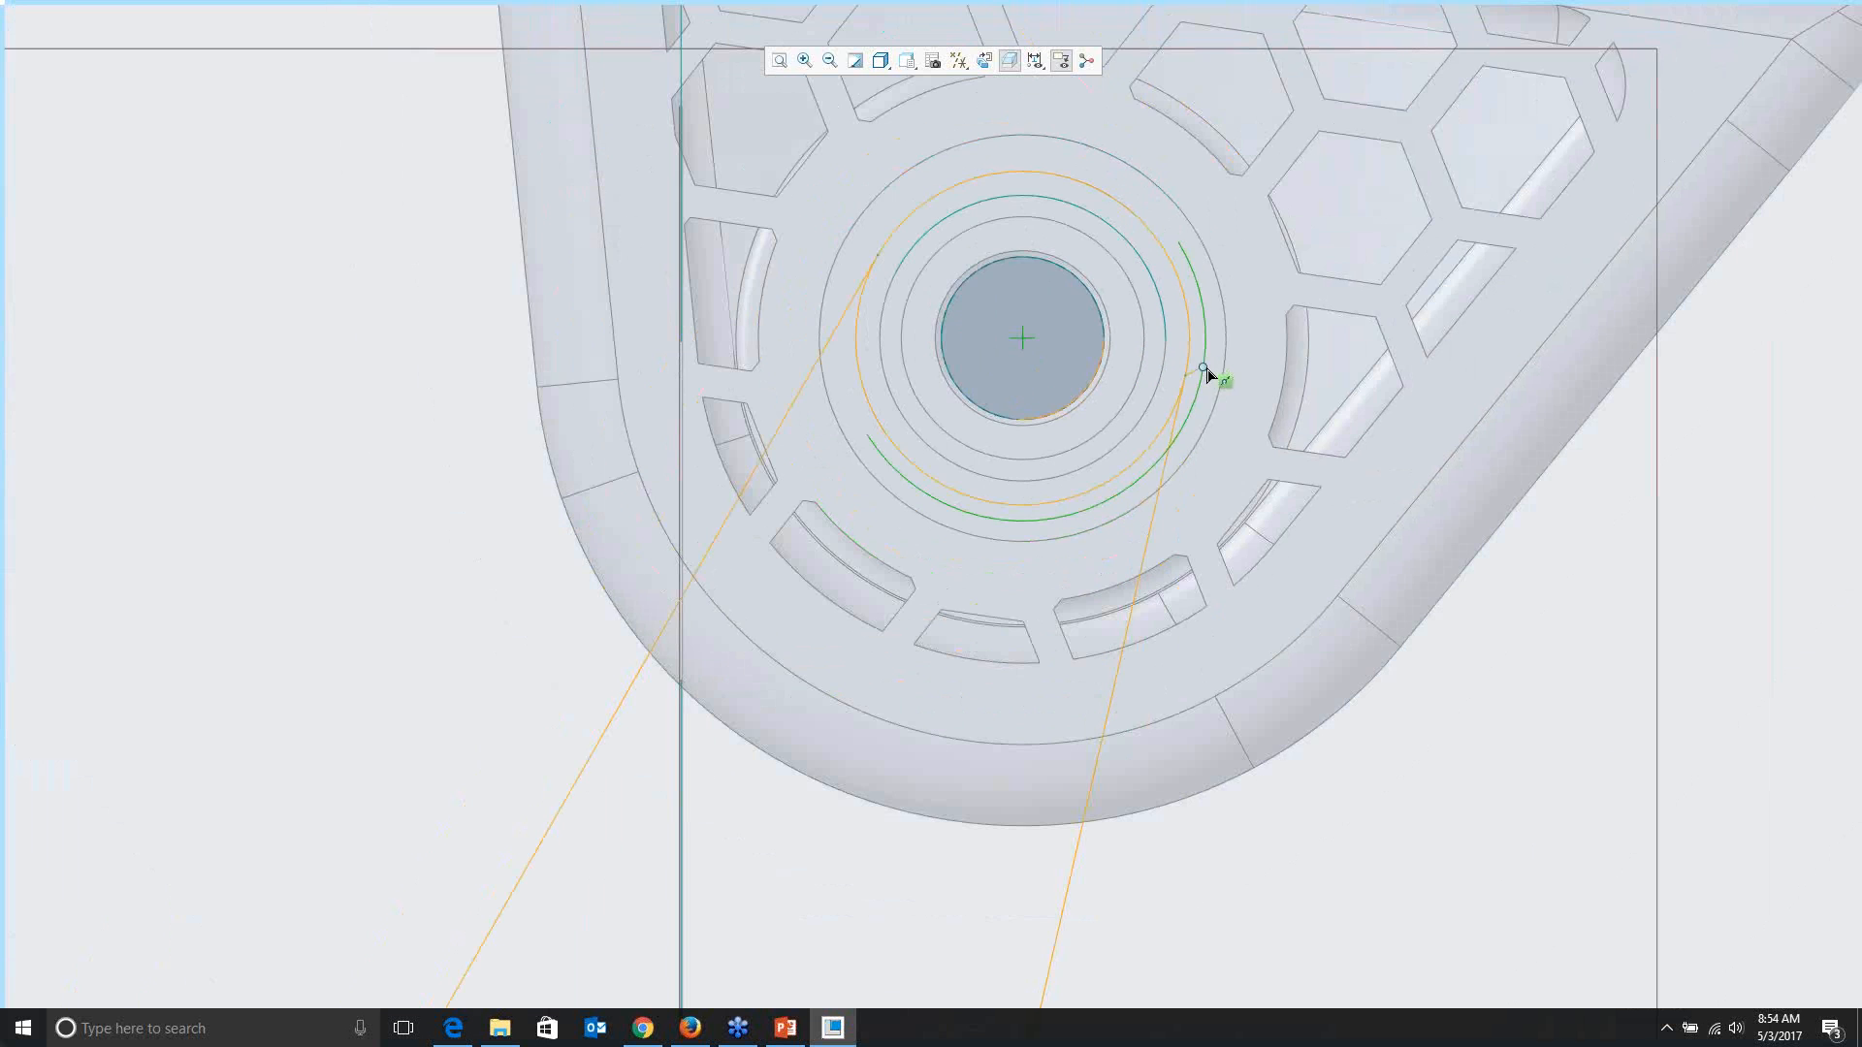
scroll(1183, 376, down, 2)
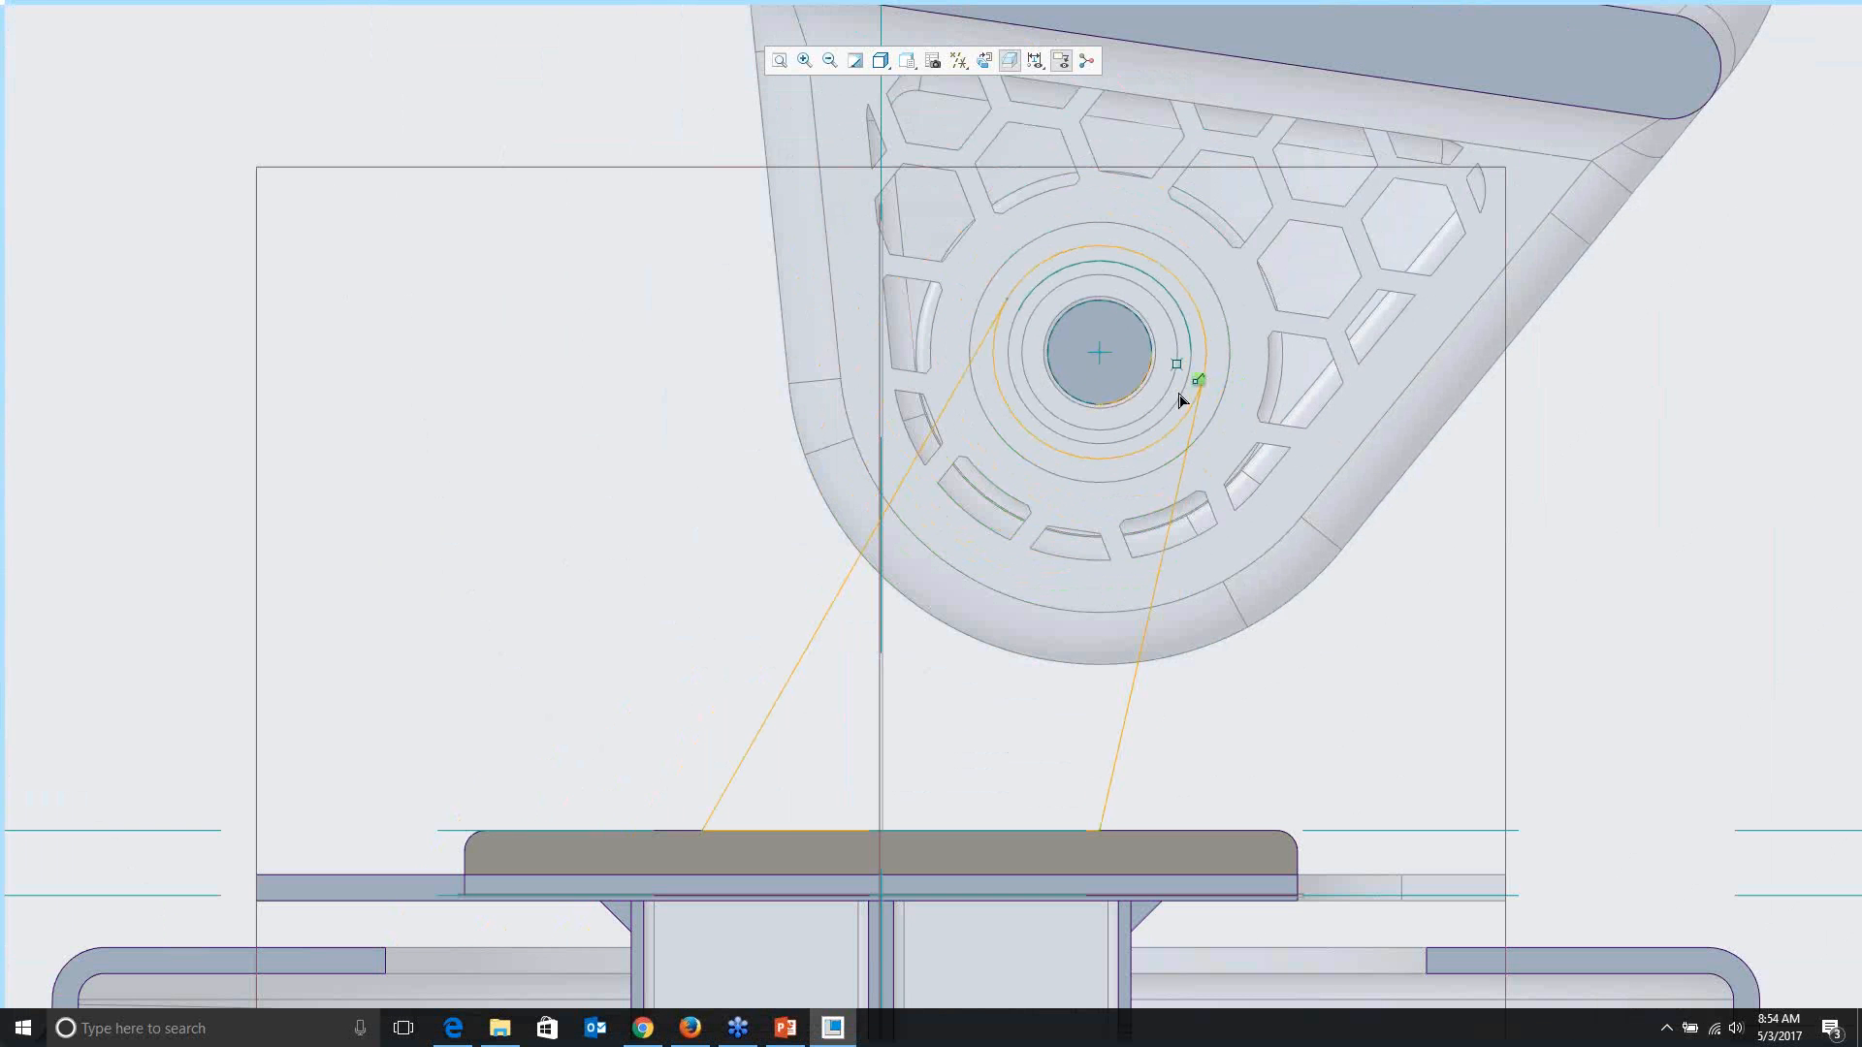
middle_click(1316, 677)
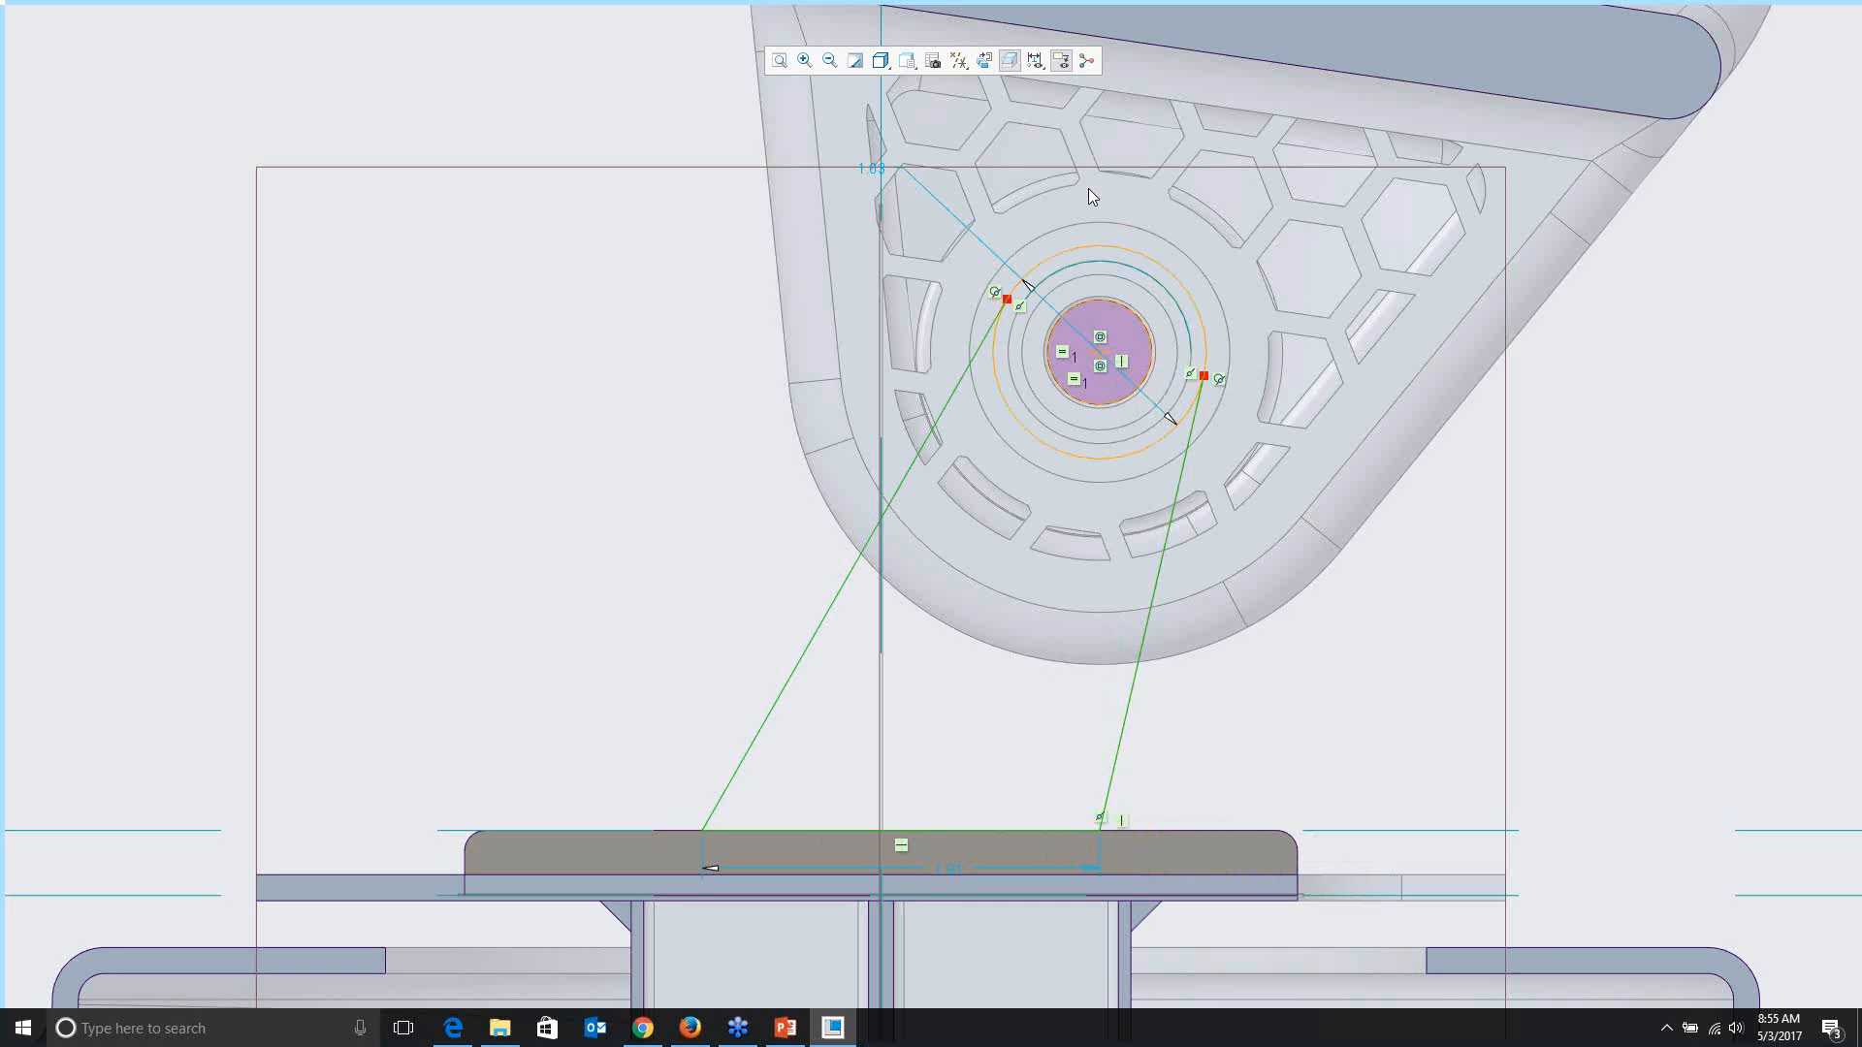
Step: Trim away the lower portion of the larger circle between the two tangent lines
mouse_move(965, 4)
click(1062, 68)
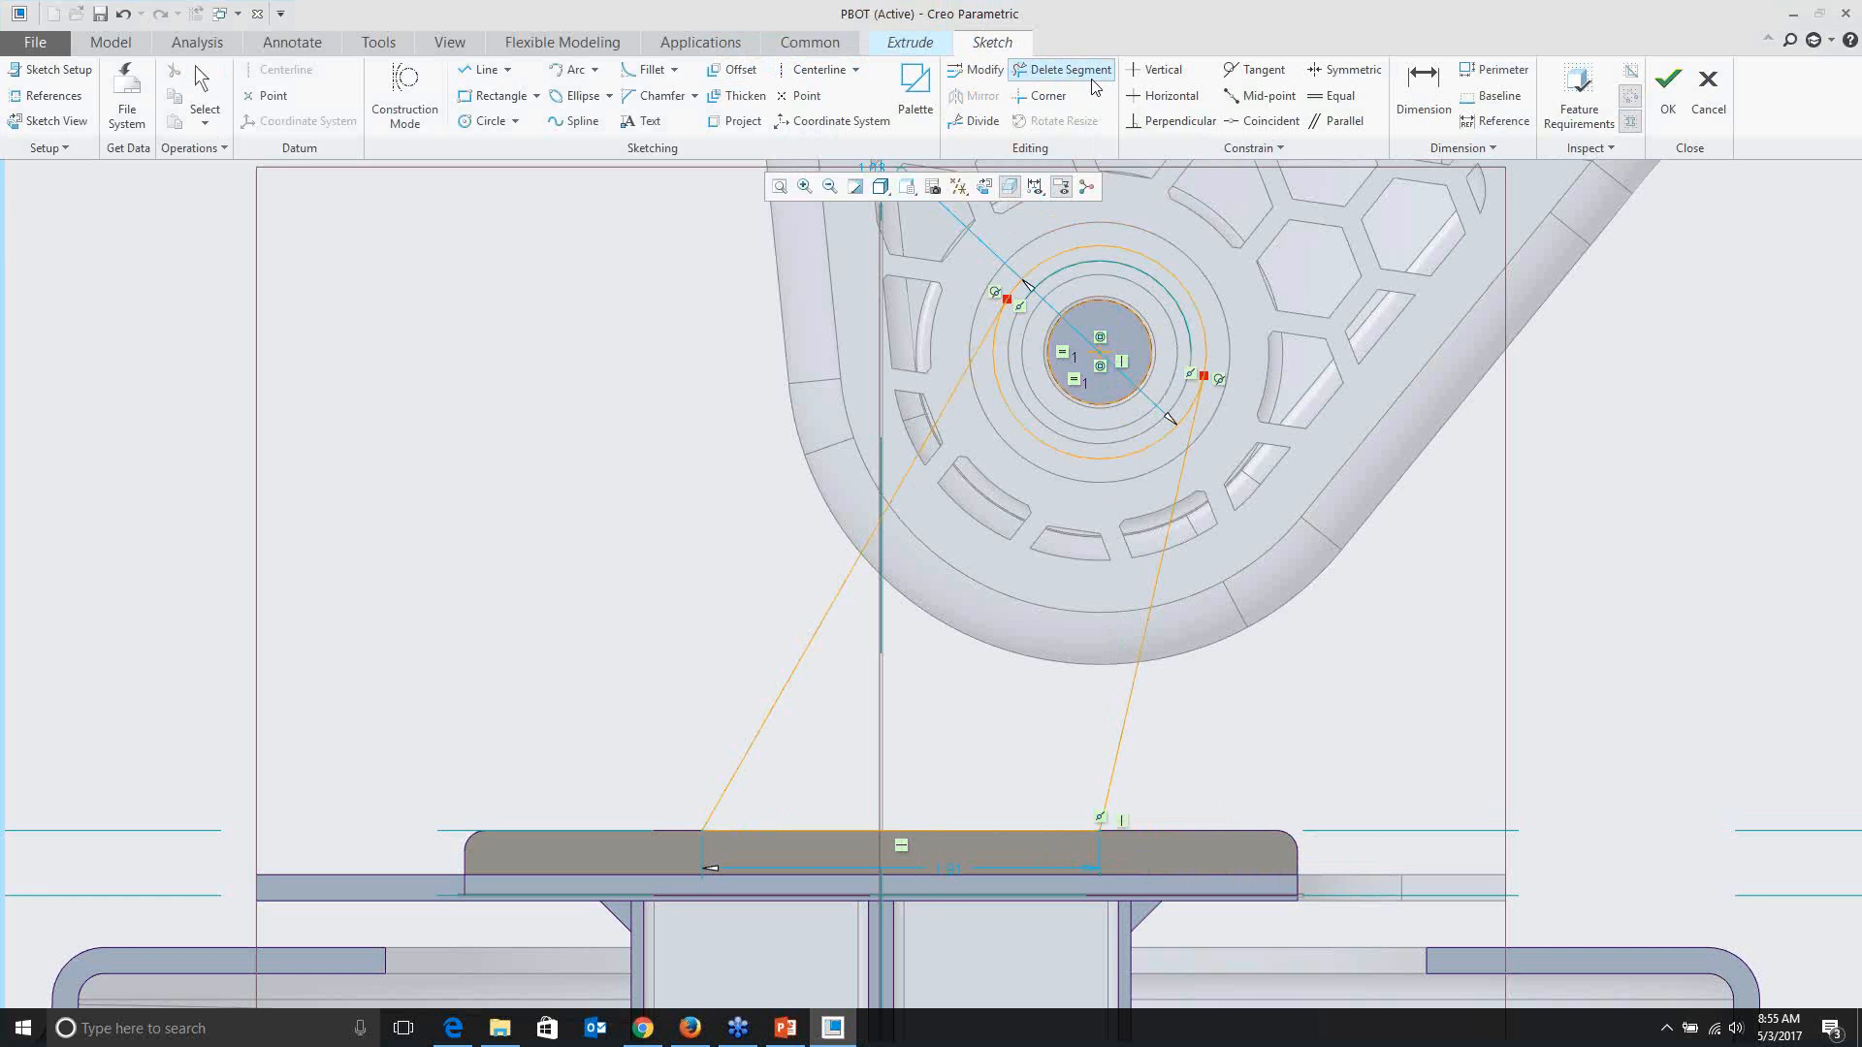
click(1075, 453)
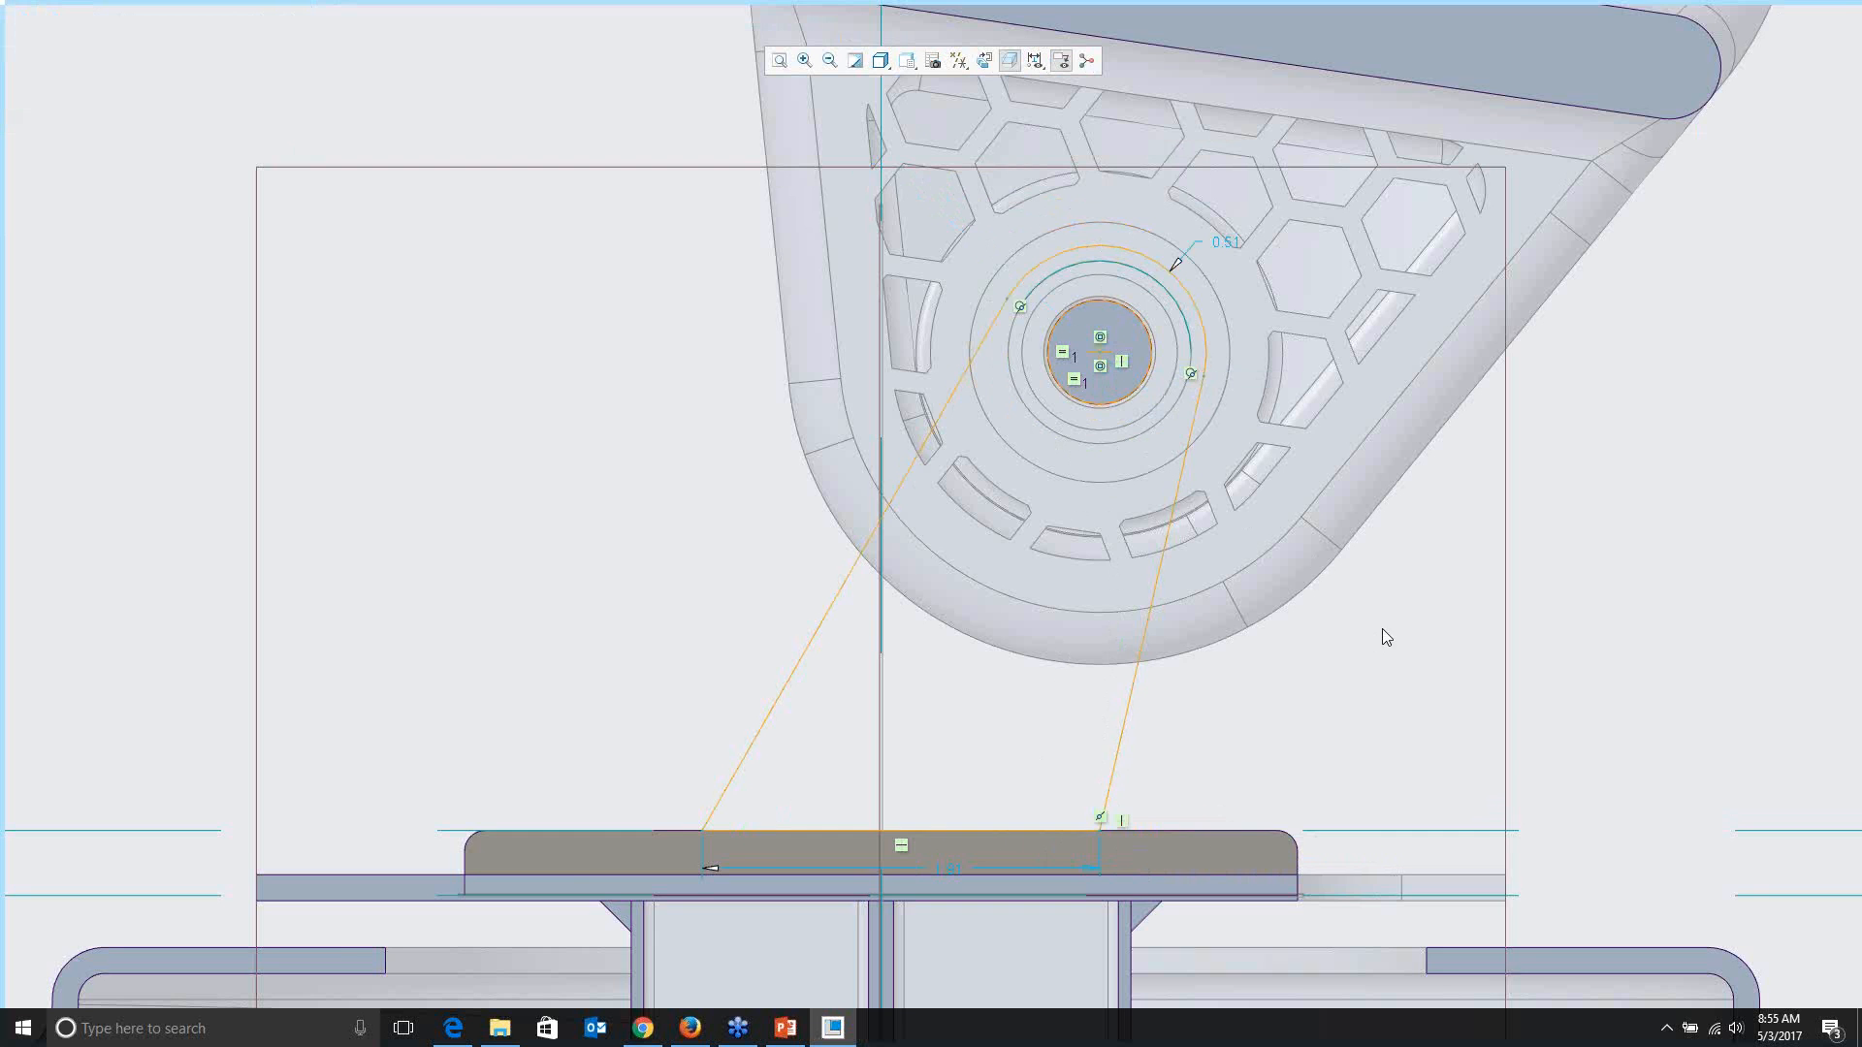
Step: Set the rounded end's radius to 0.75 and the baseline's length to 2, and finish the sketch
scroll(1383, 636, up, 1)
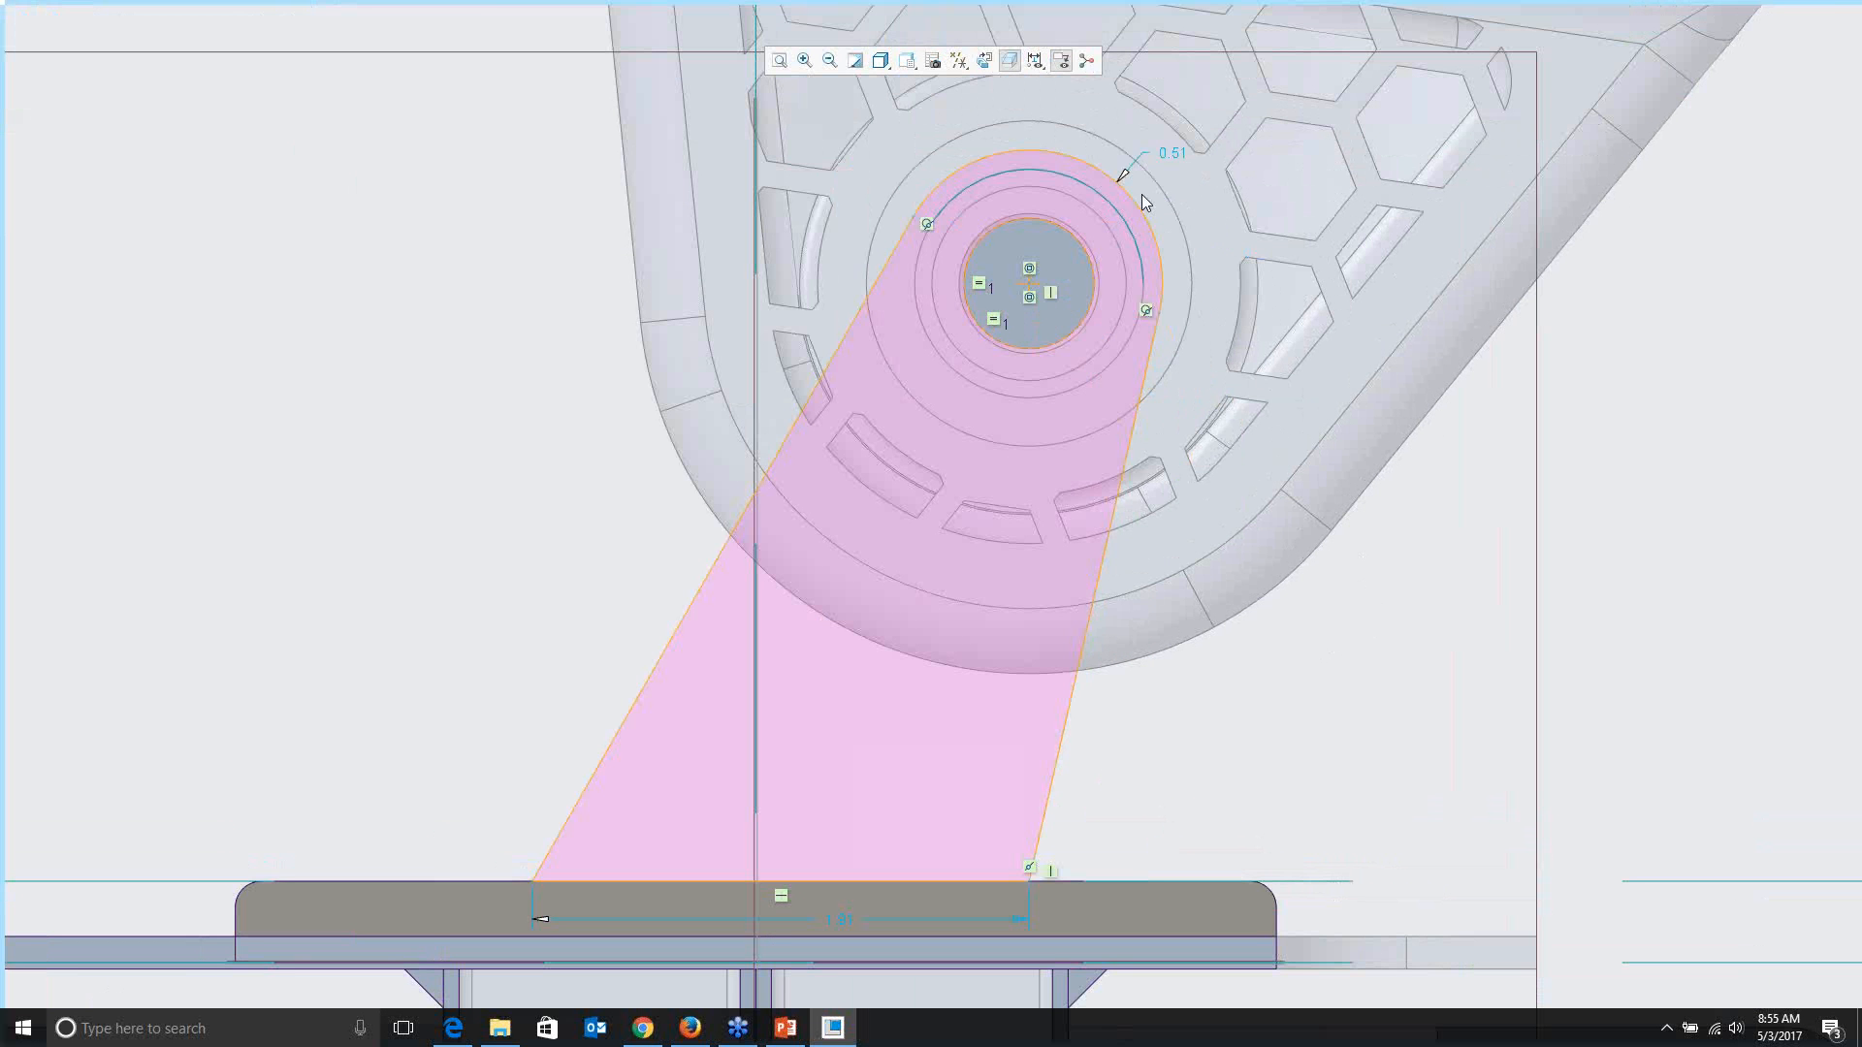
double_click(1175, 153)
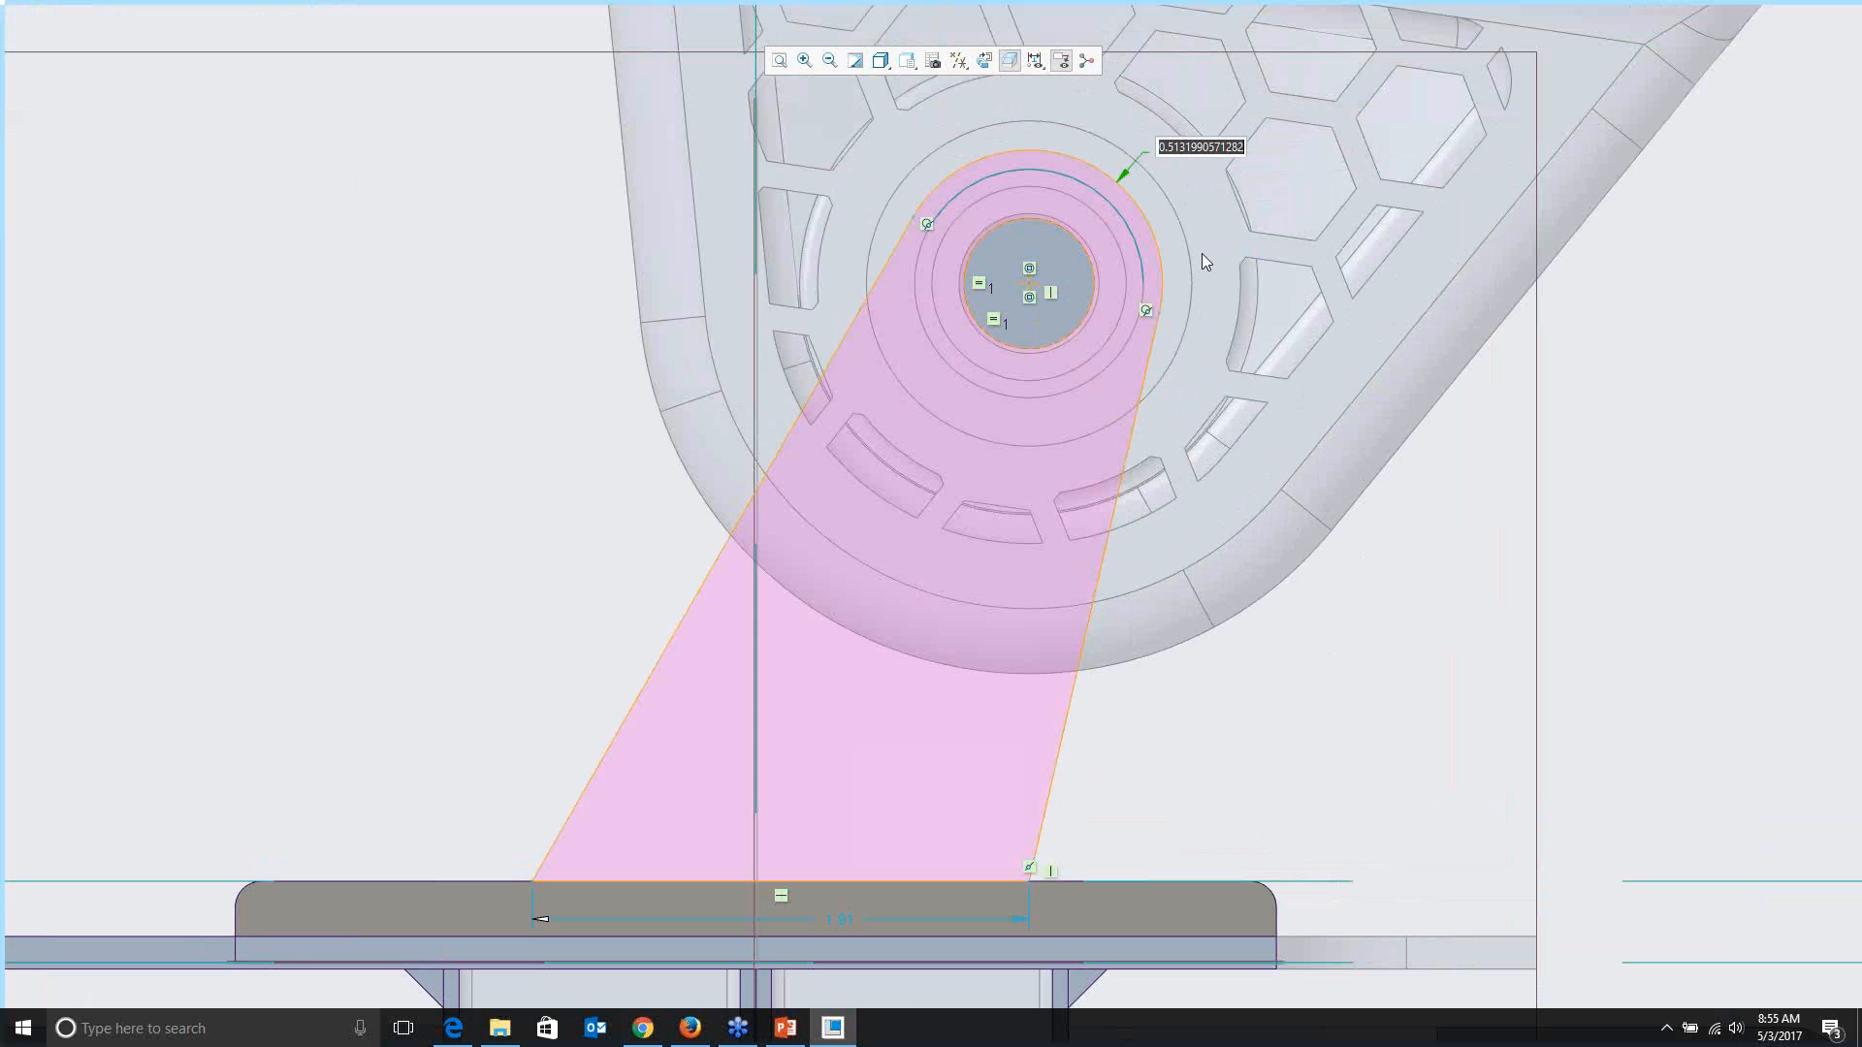
text(0.75)
key(Return)
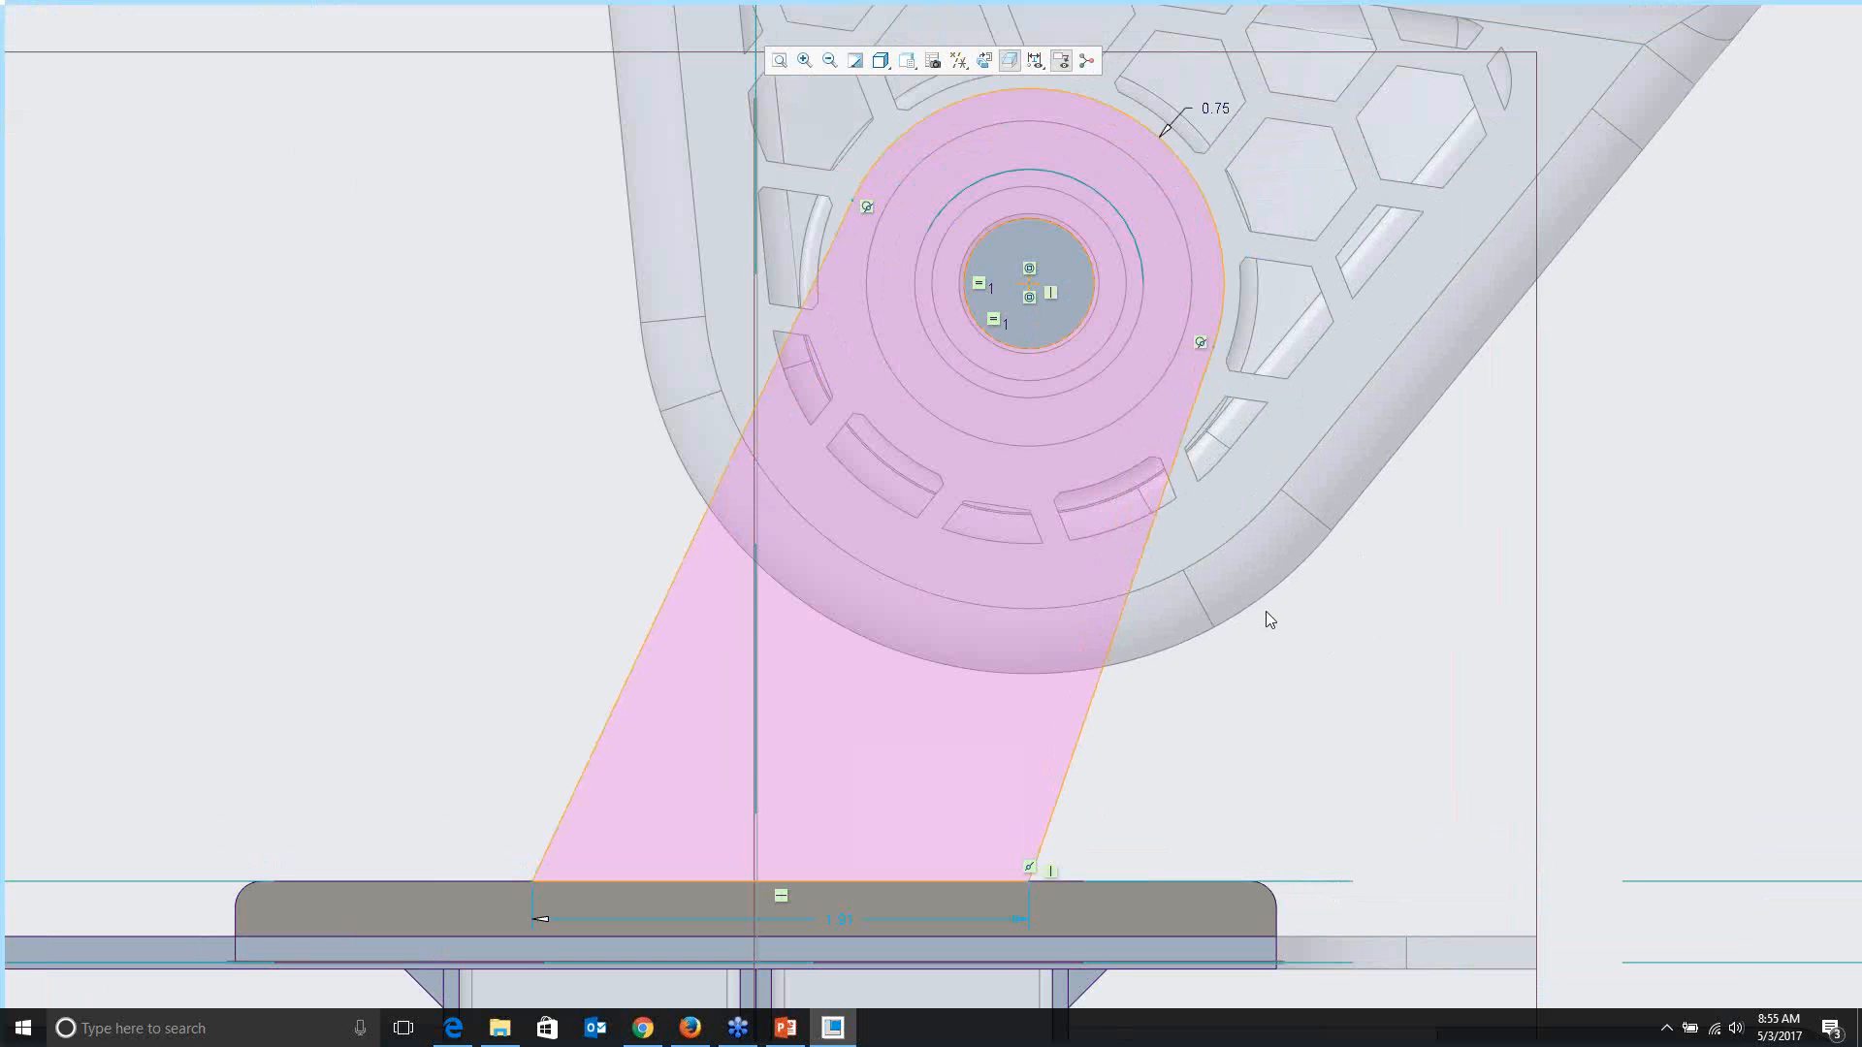
double_click(843, 921)
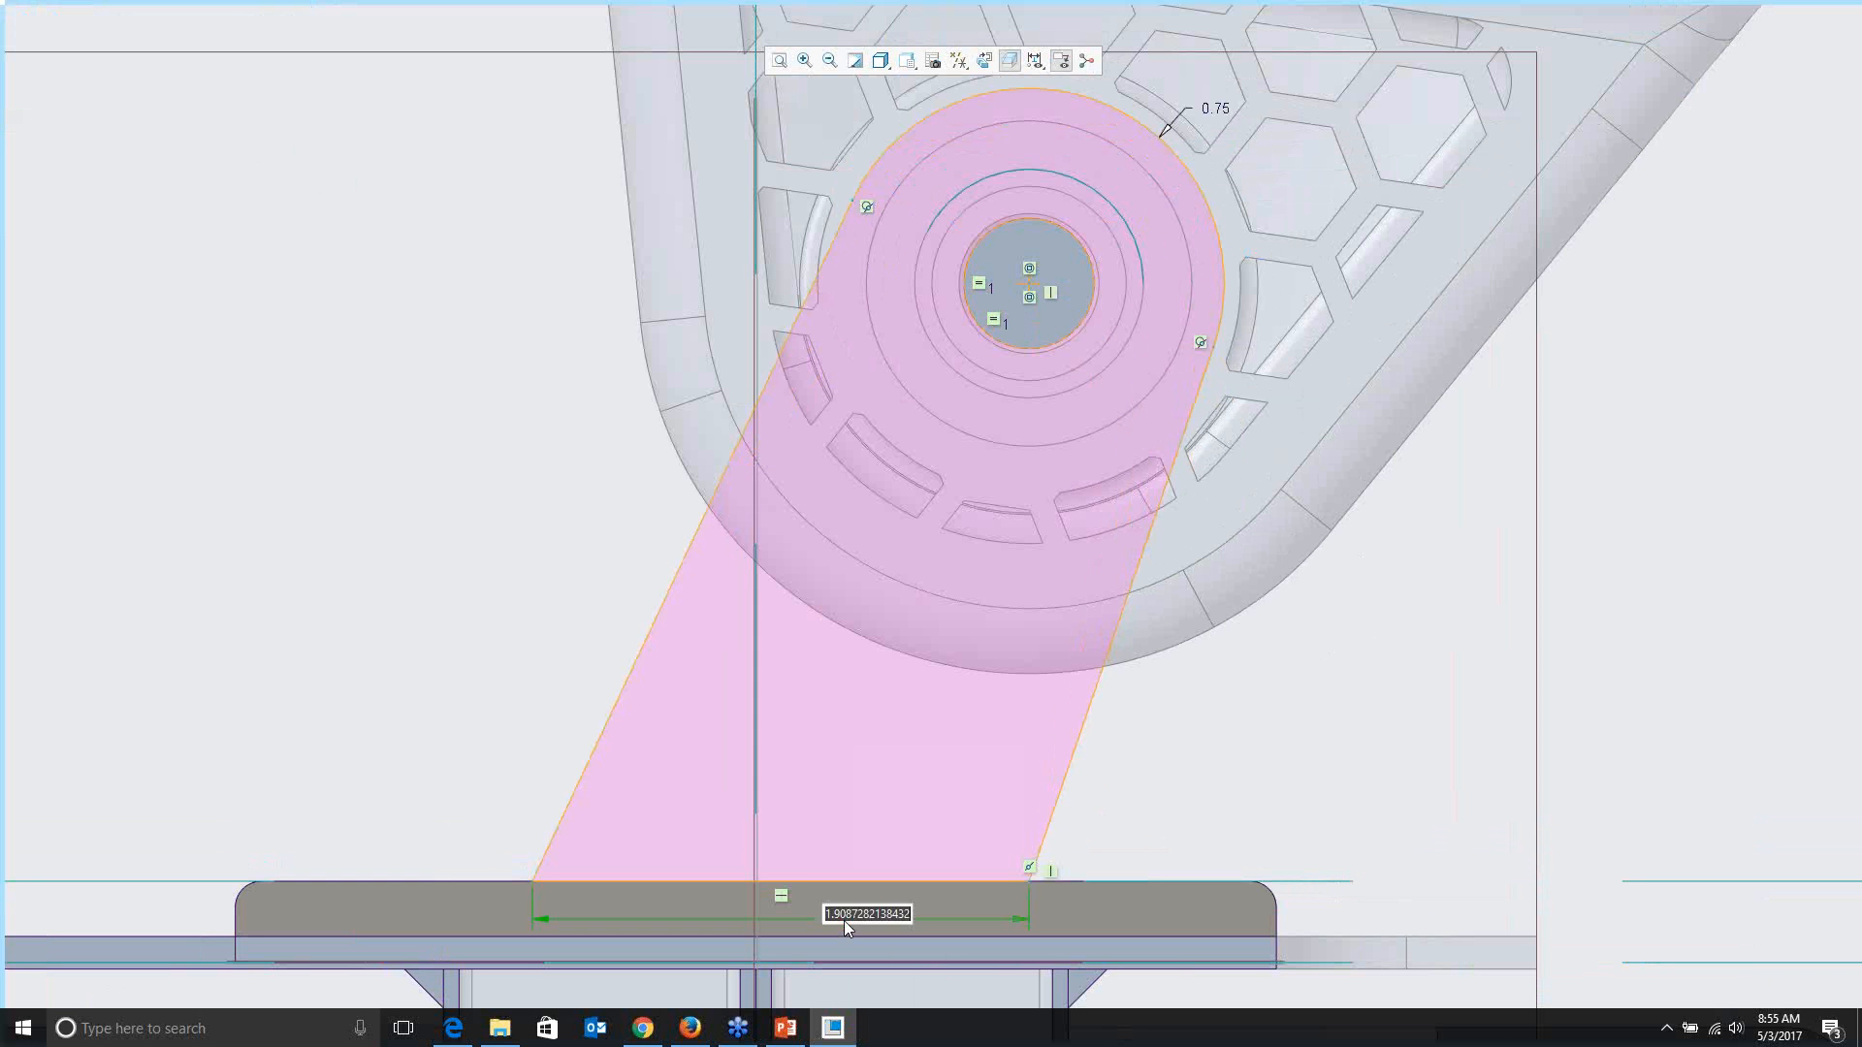
text(2)
key(Return)
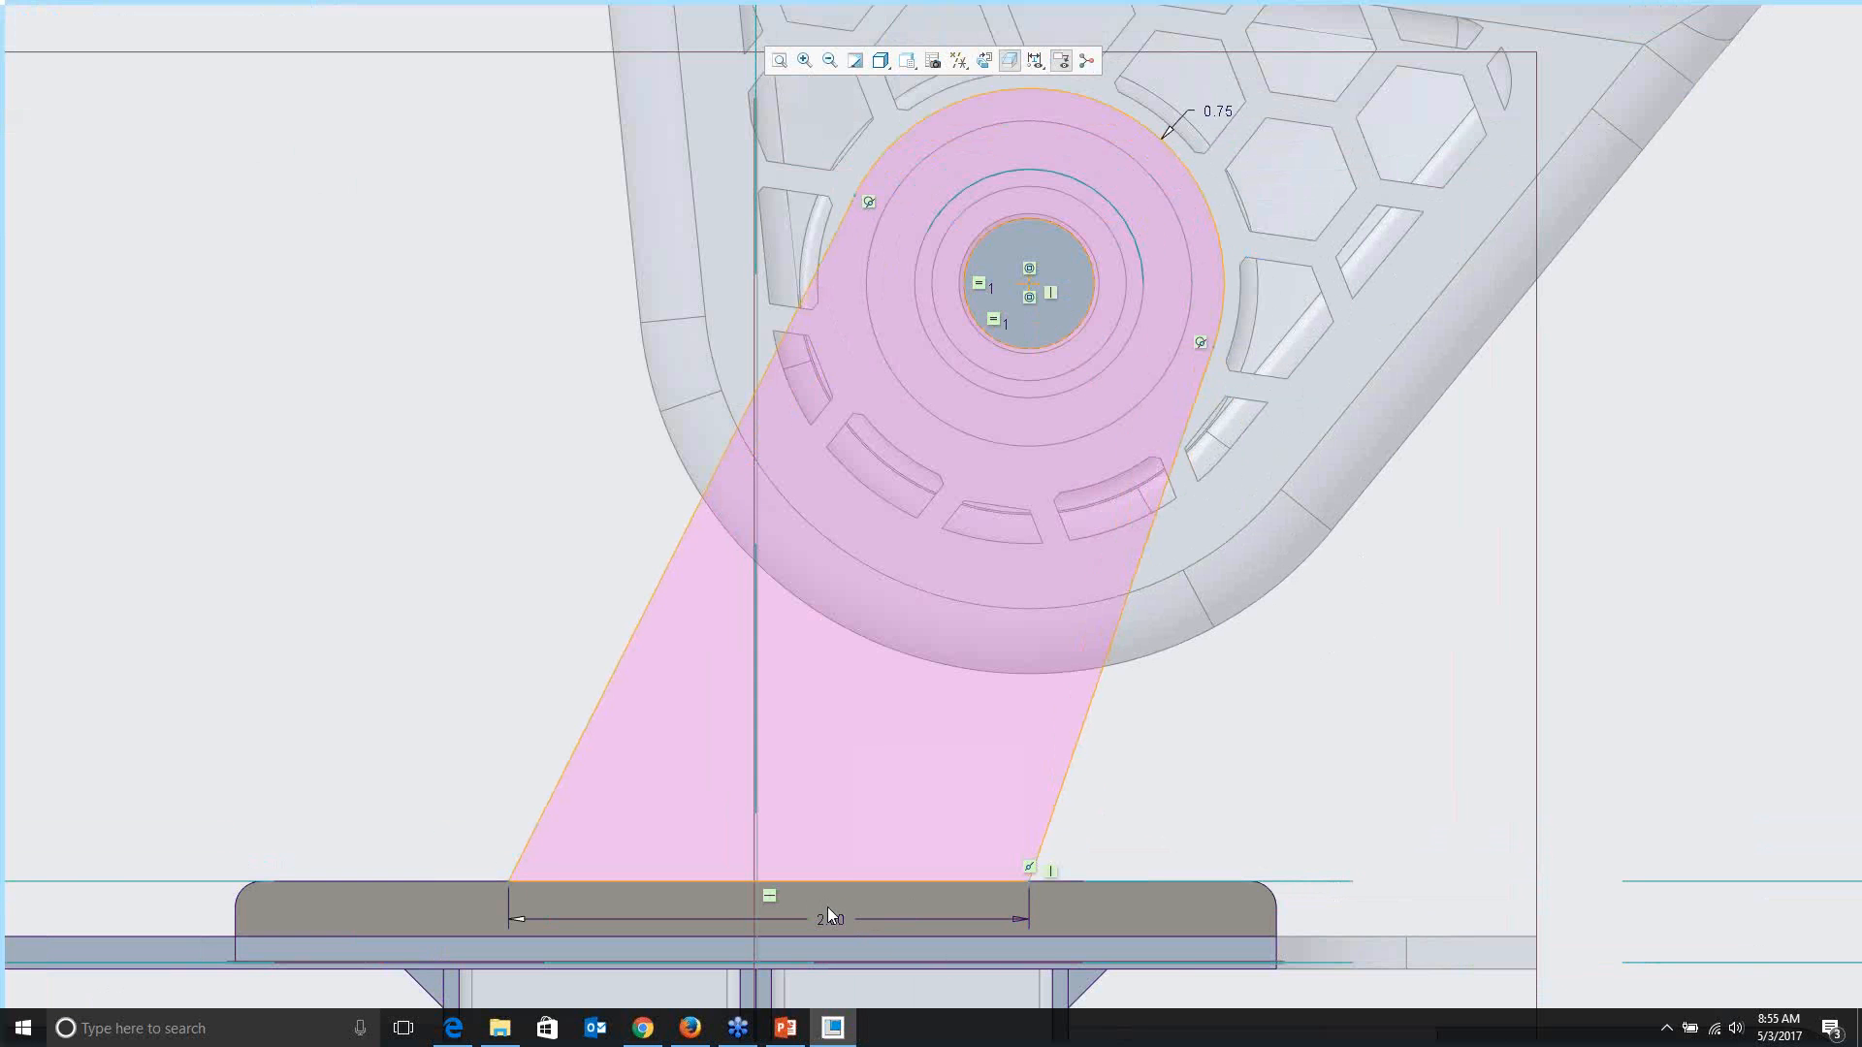
right_click(1187, 768)
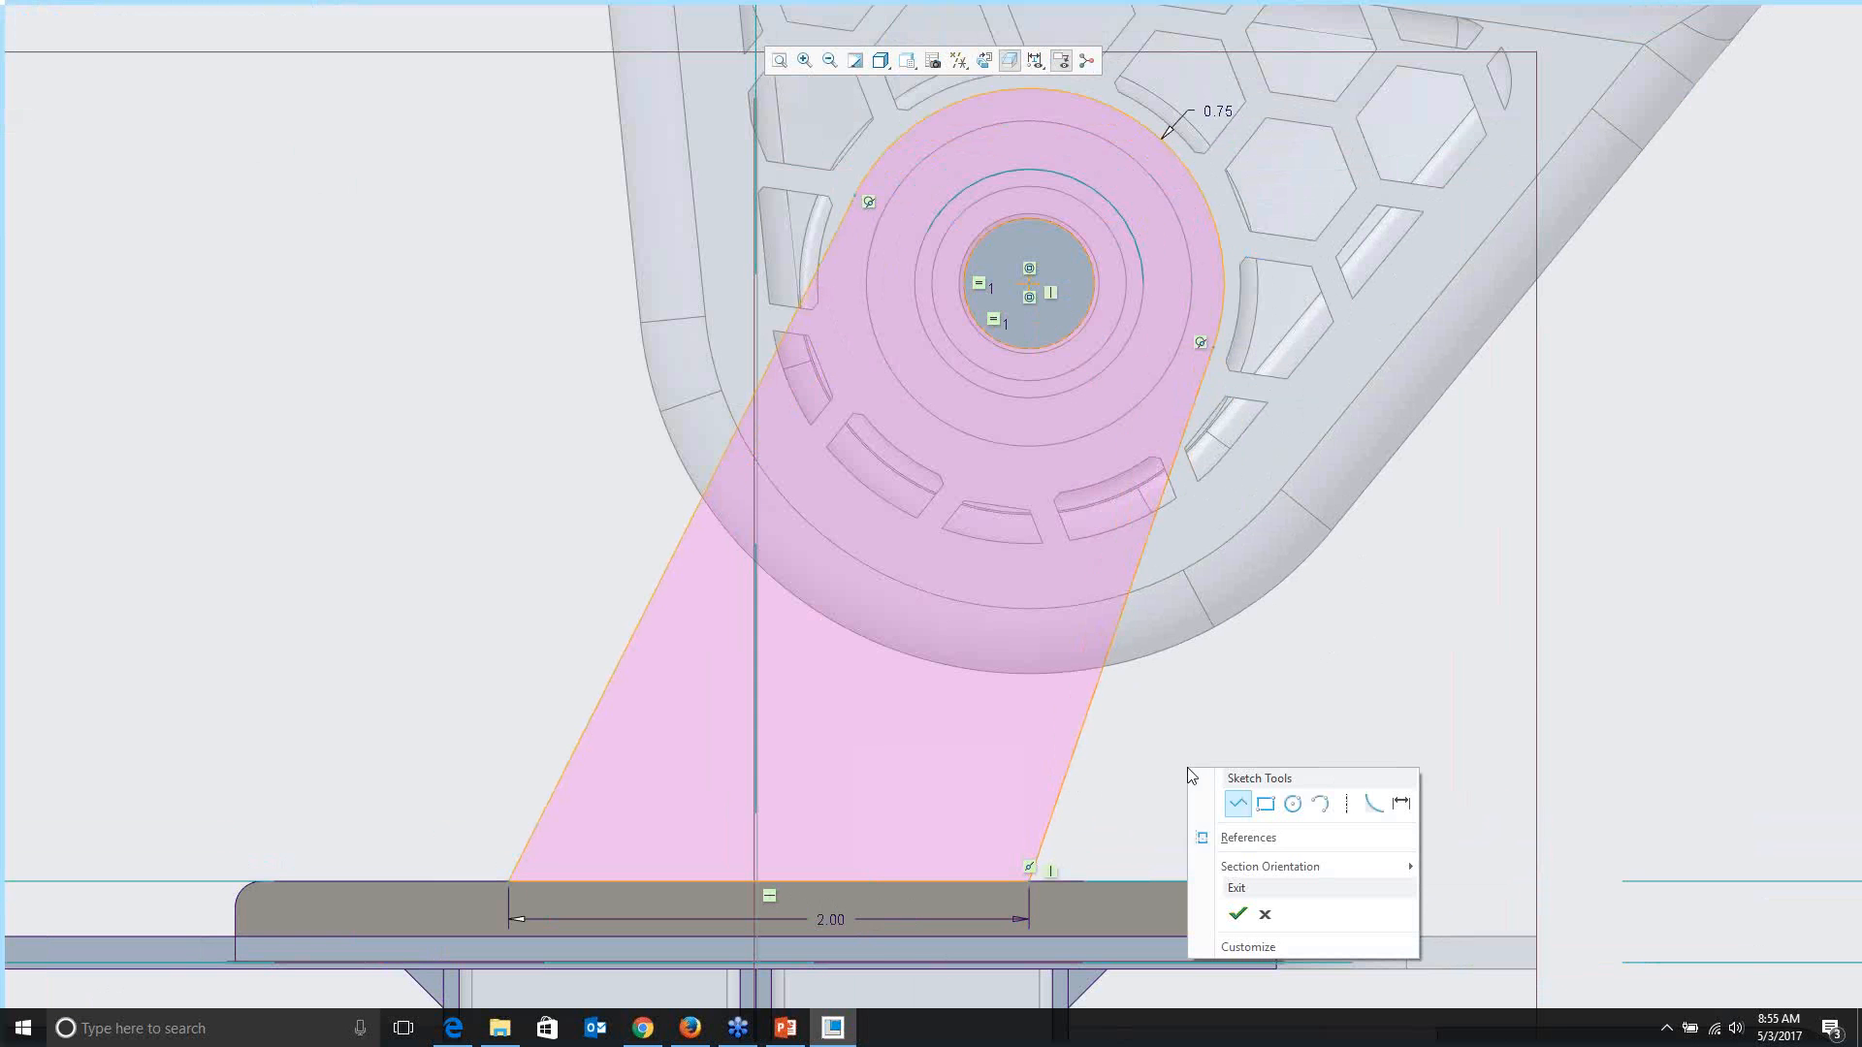
click(1238, 917)
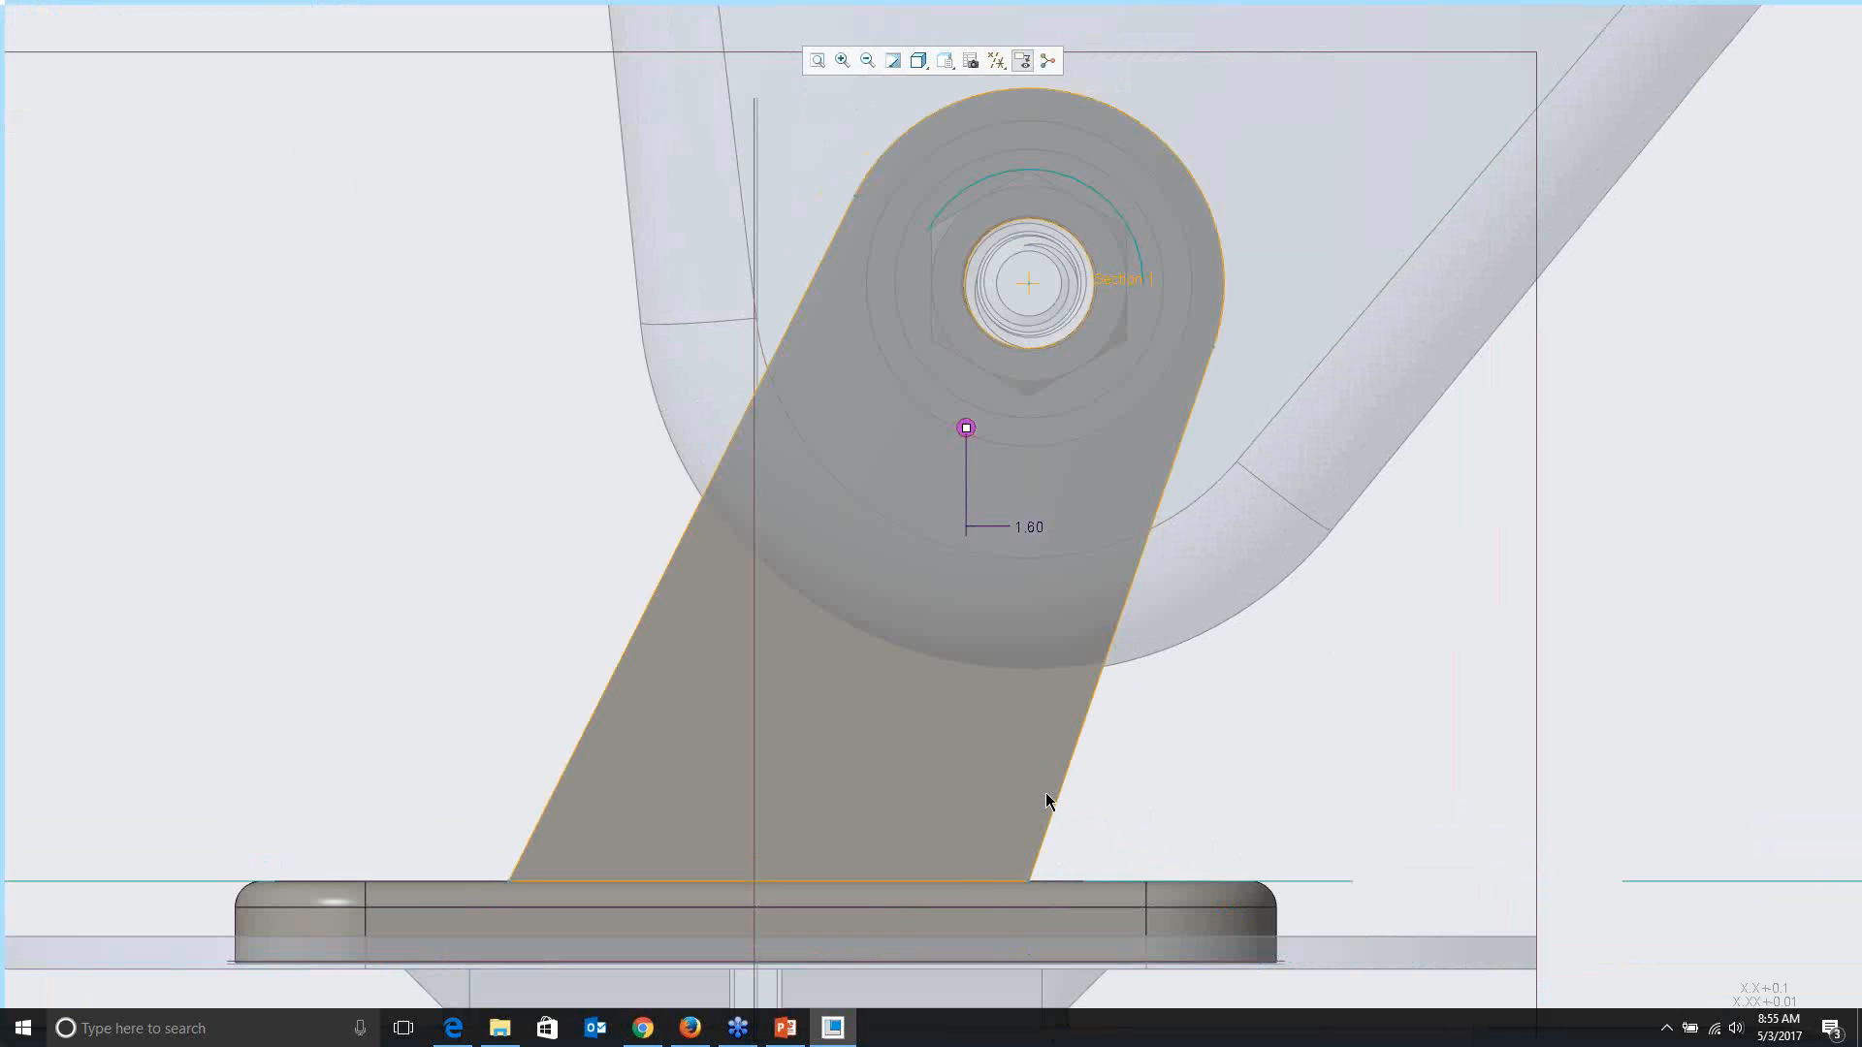
Step: Reduce the extrusion depth to about 0.91 in the standard 3D orientation
scroll(1045, 793, down, 3)
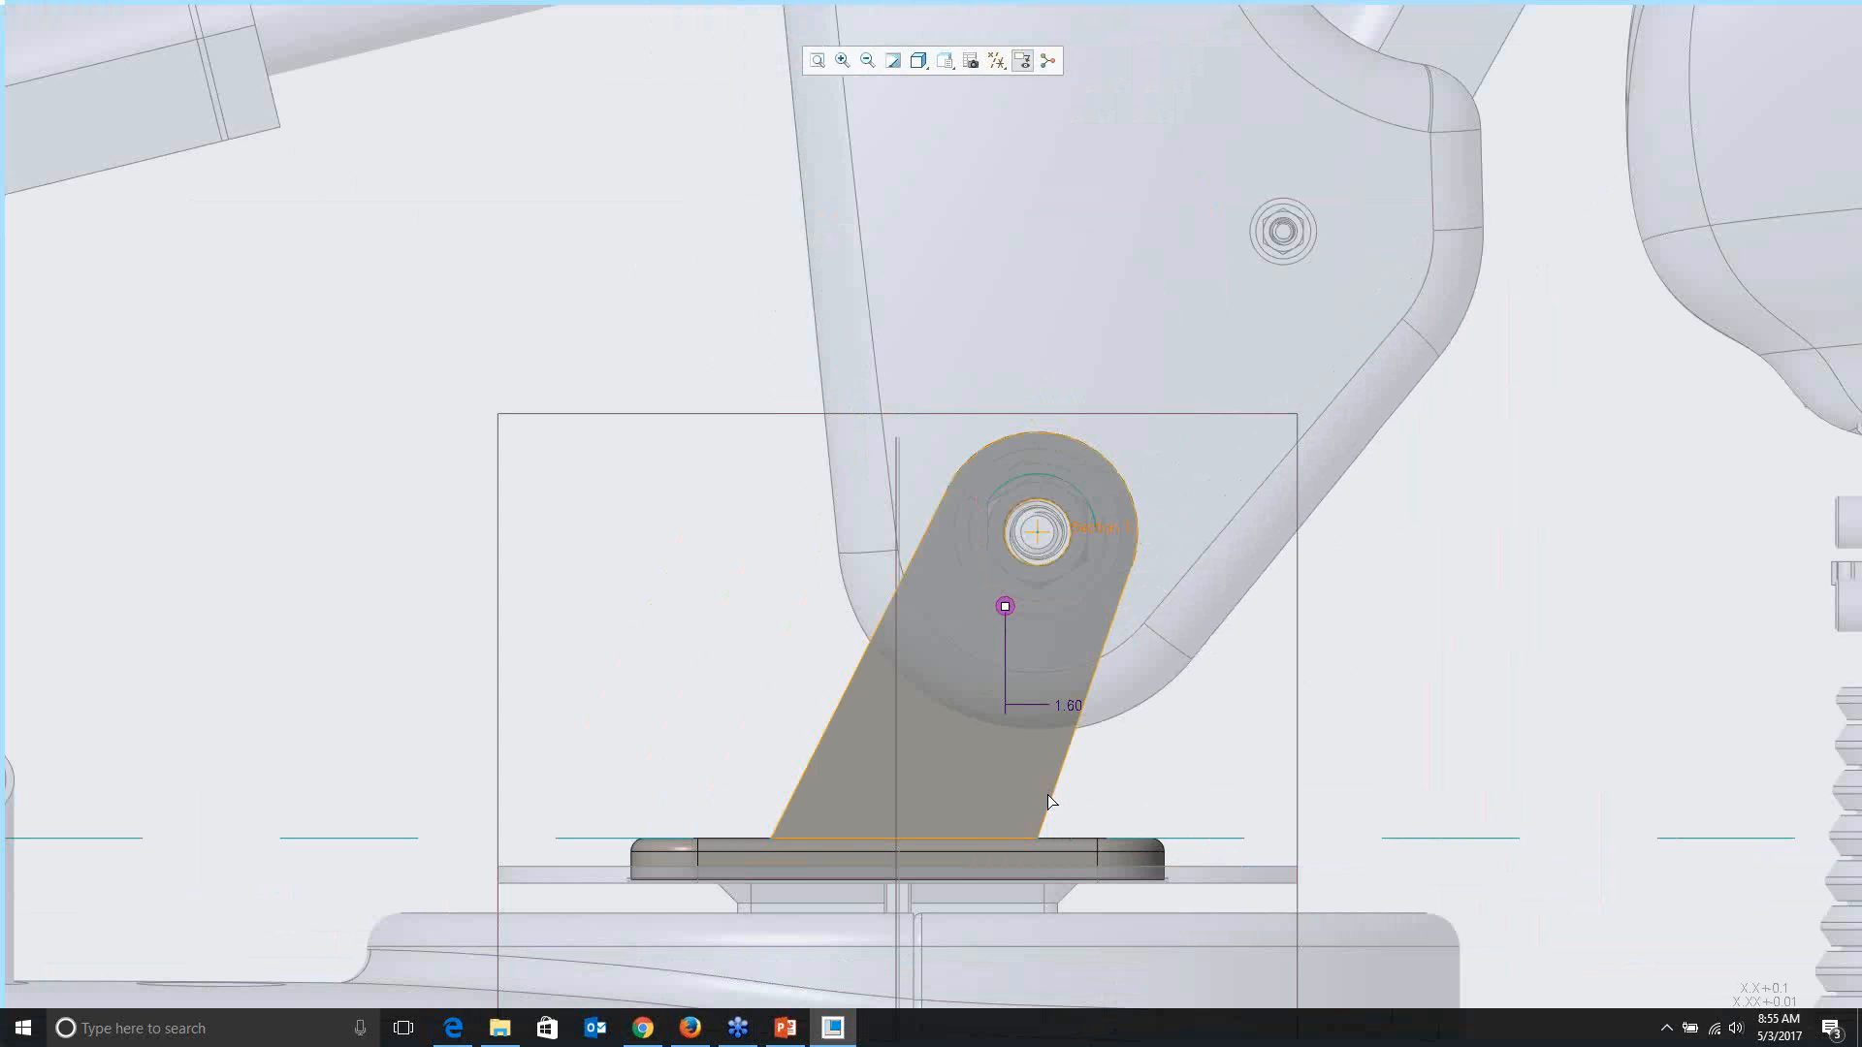
scroll(1047, 794, down, 4)
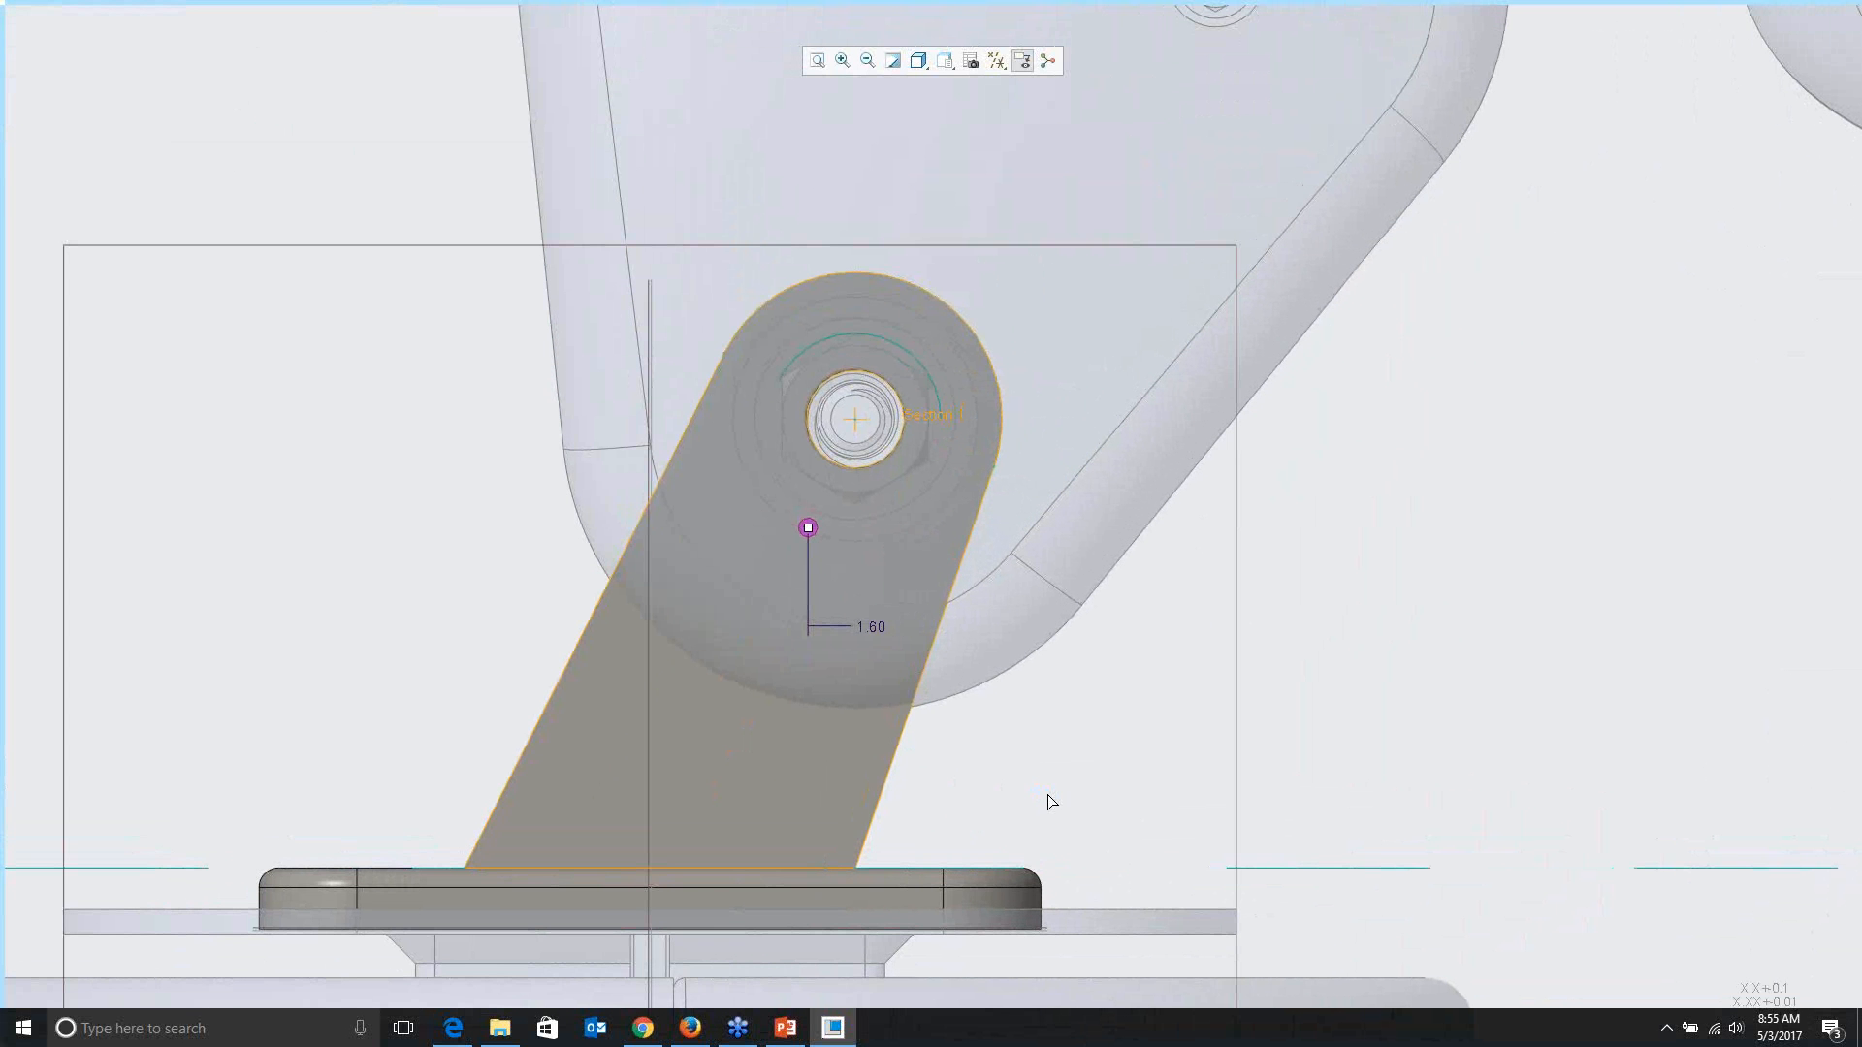
key(ctrl+d)
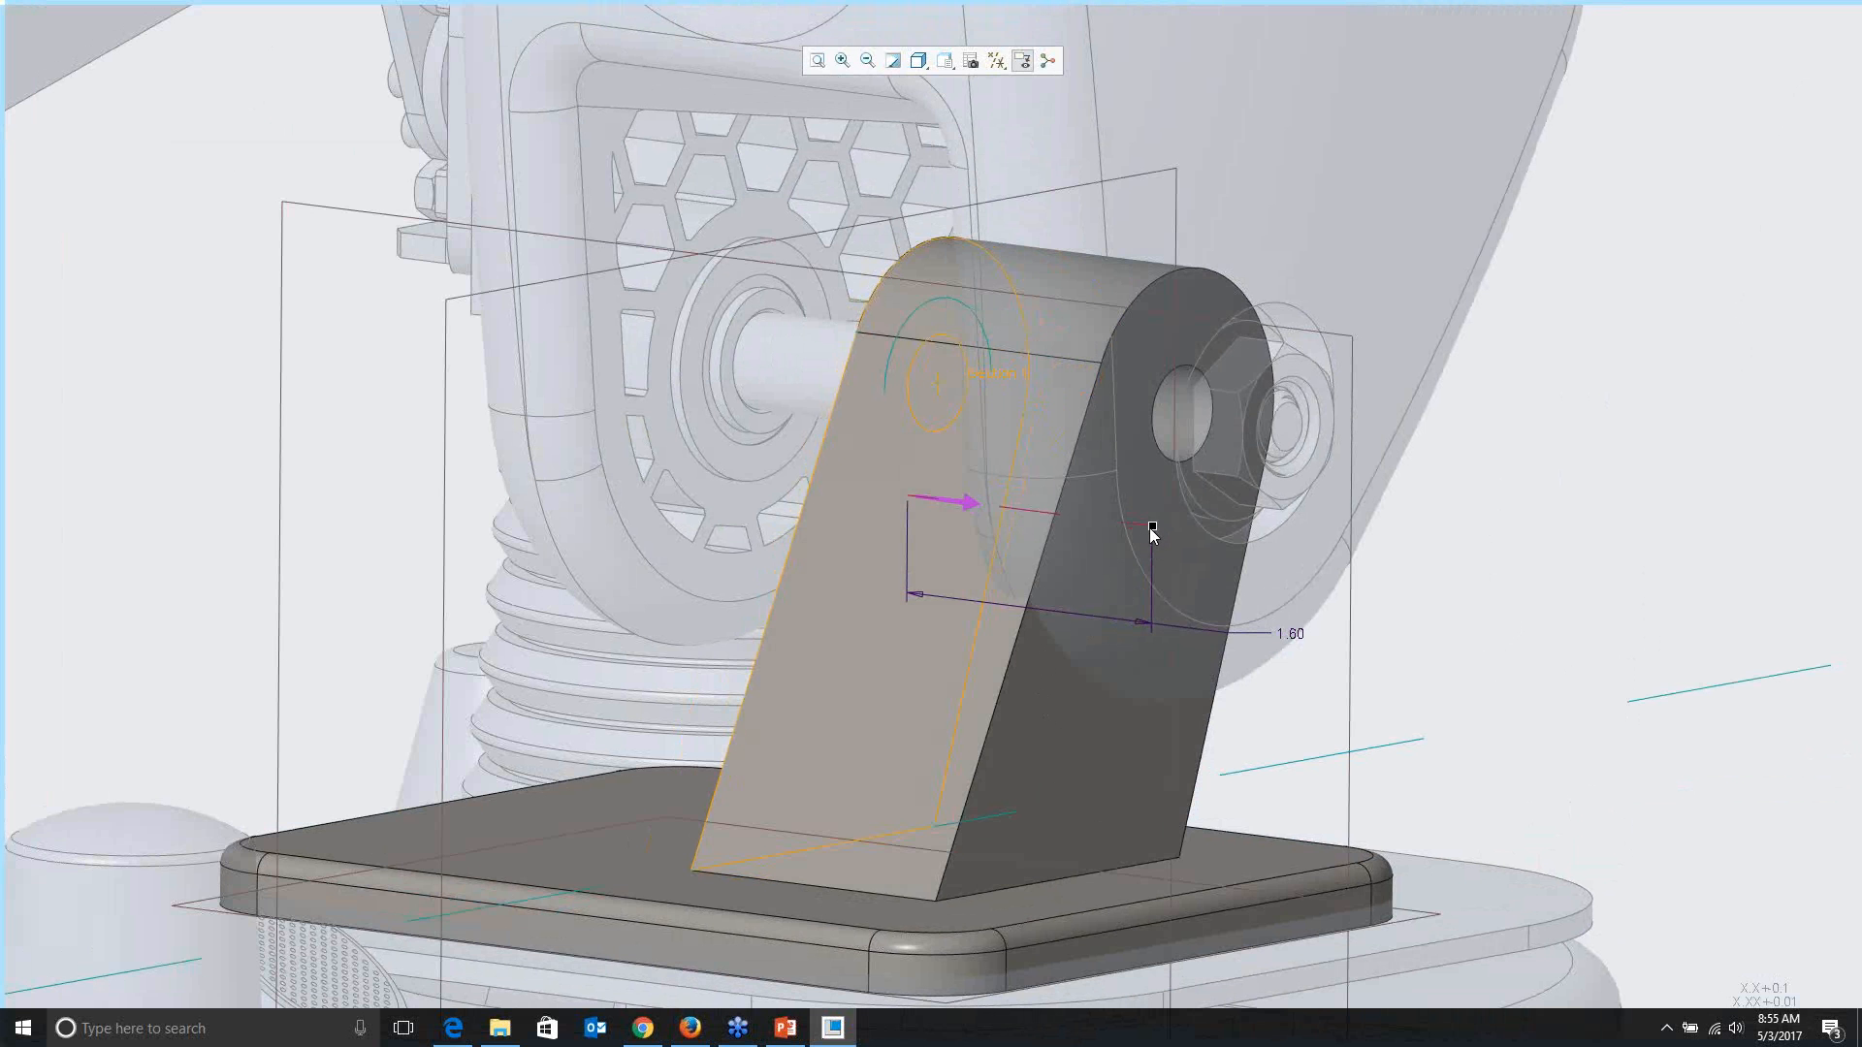
drag(1152, 528, 1046, 512)
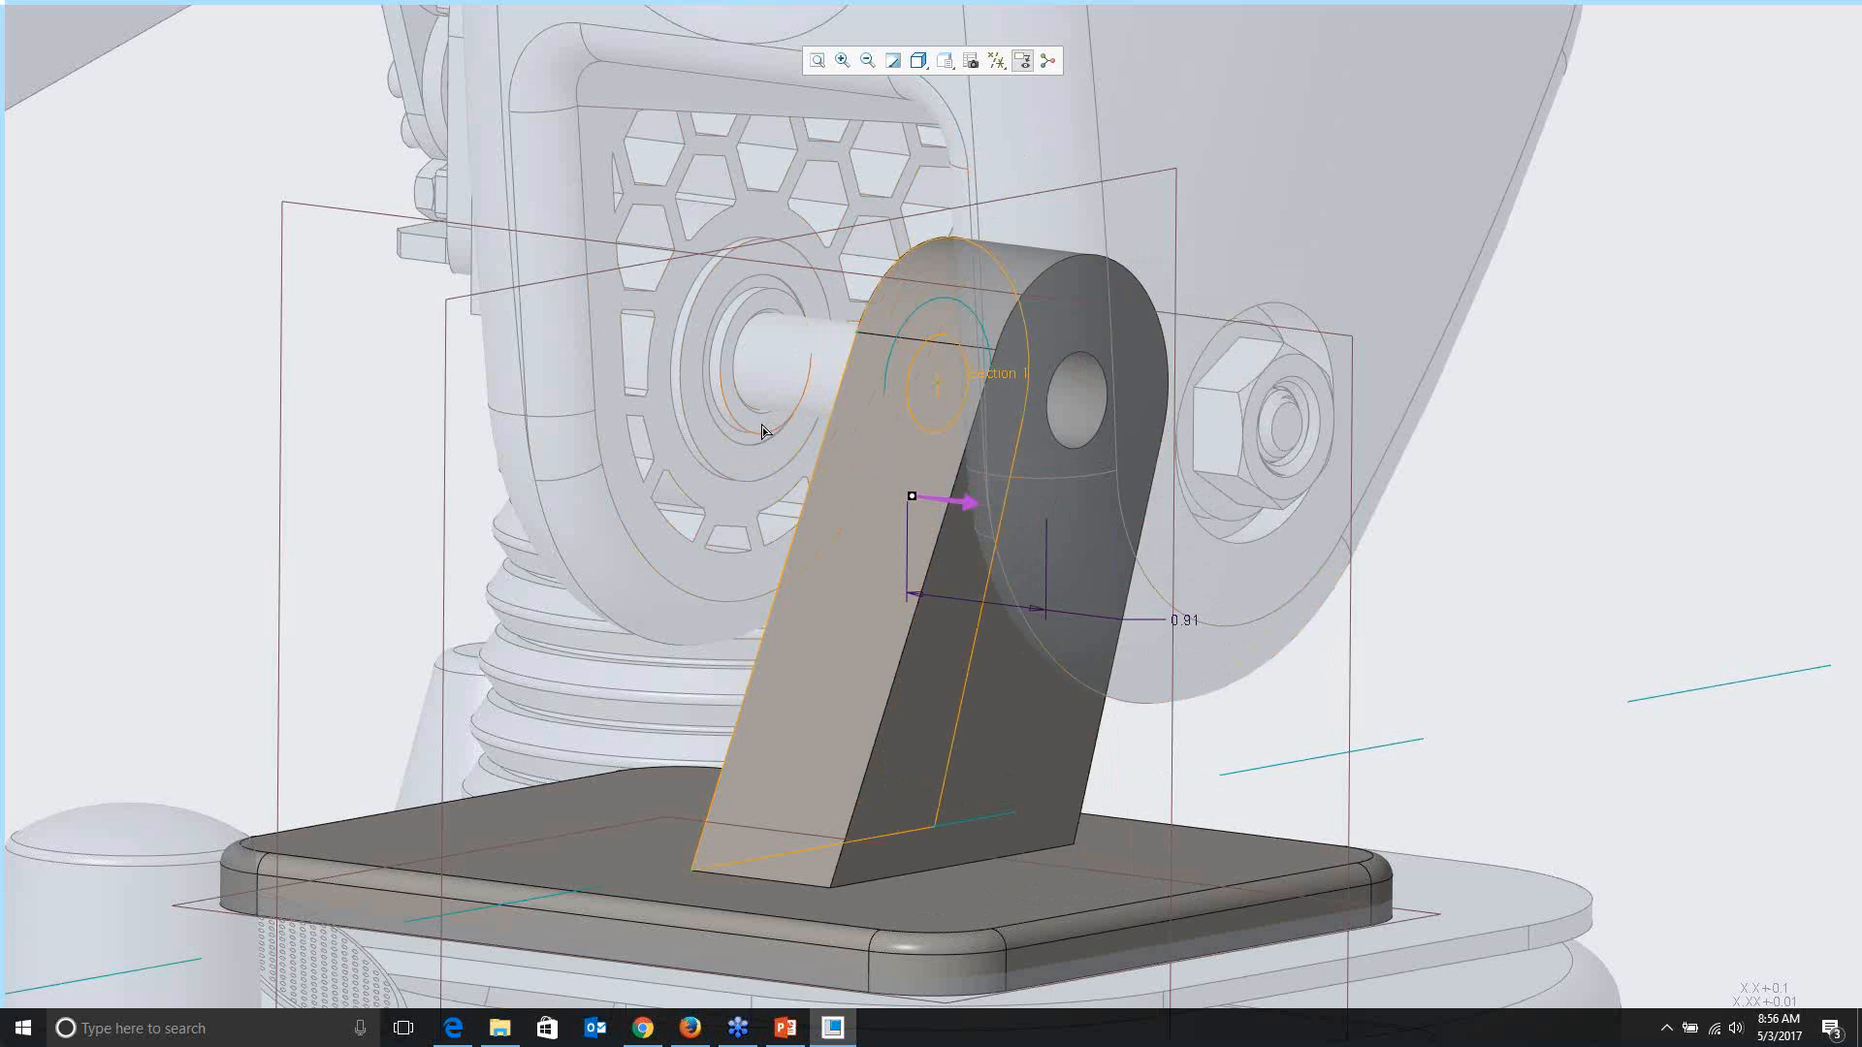
Step: Extrude the bracket up to the circular edge around the arm's pivot shaft and add a second side about 0.69 deep
click(759, 430)
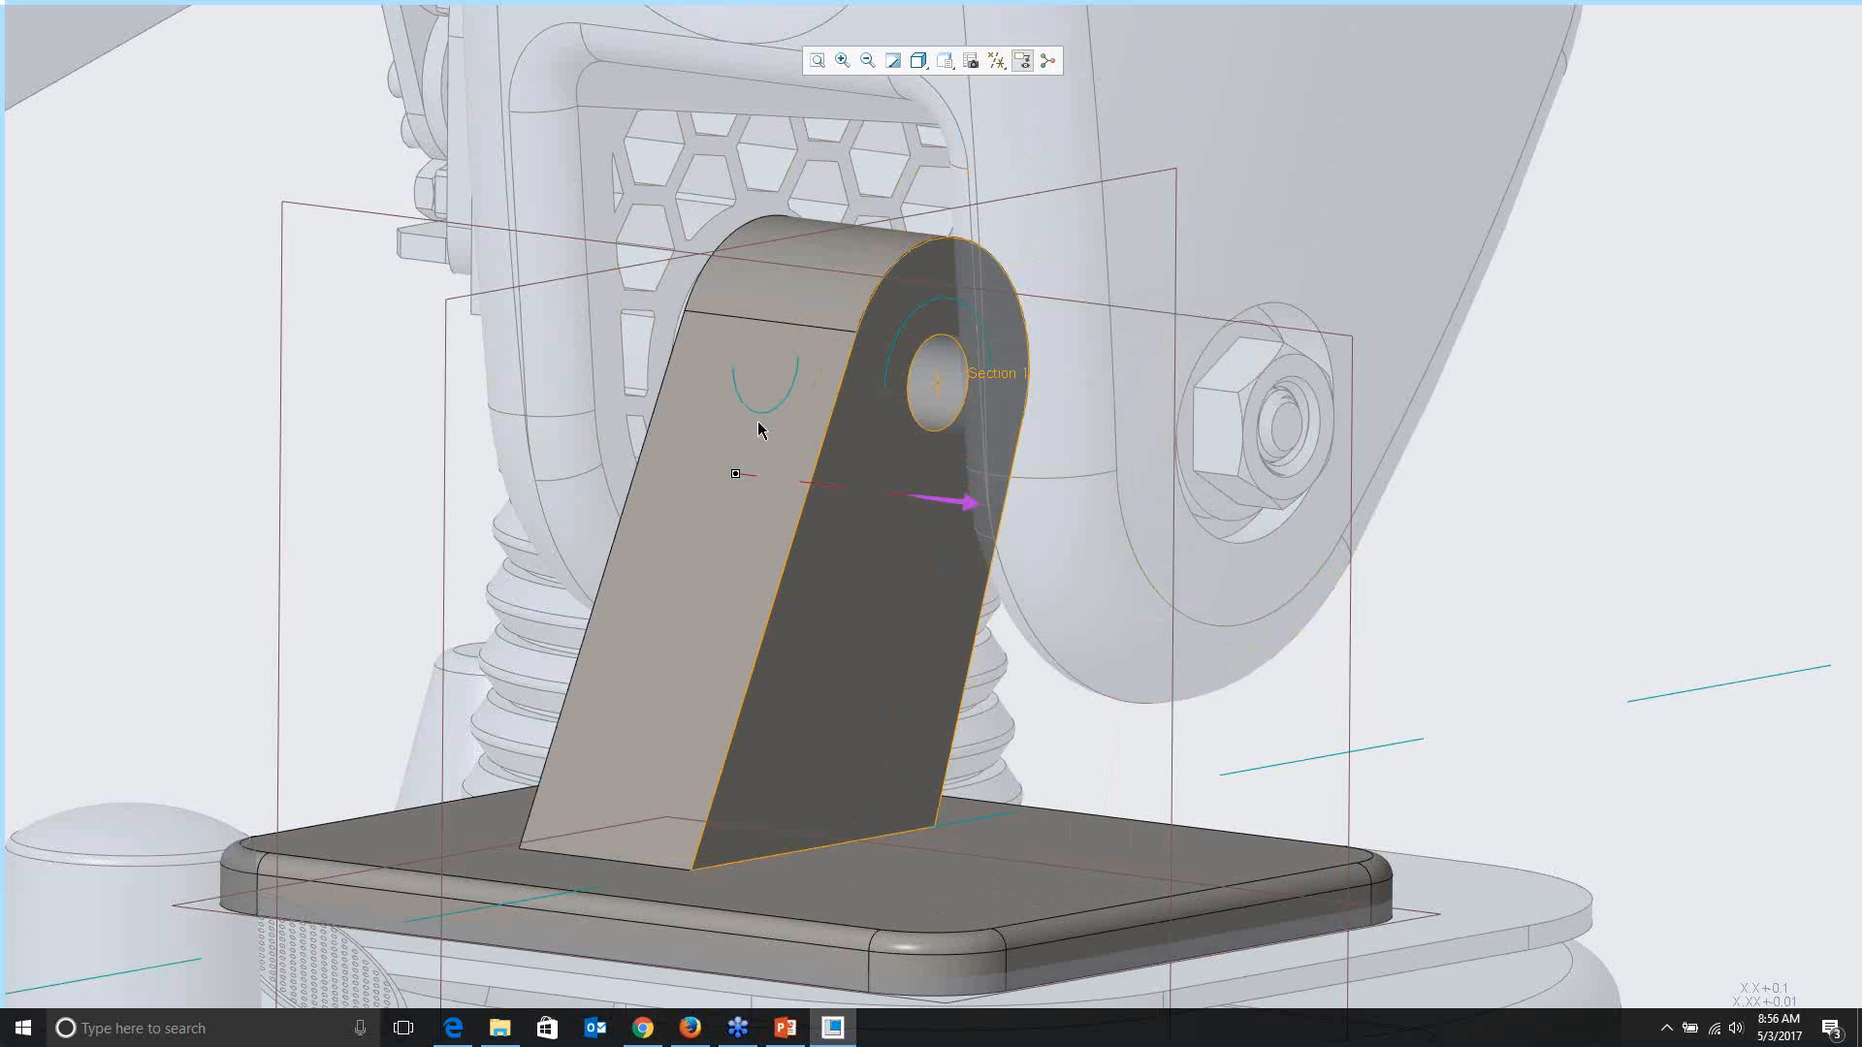
right_click(862, 596)
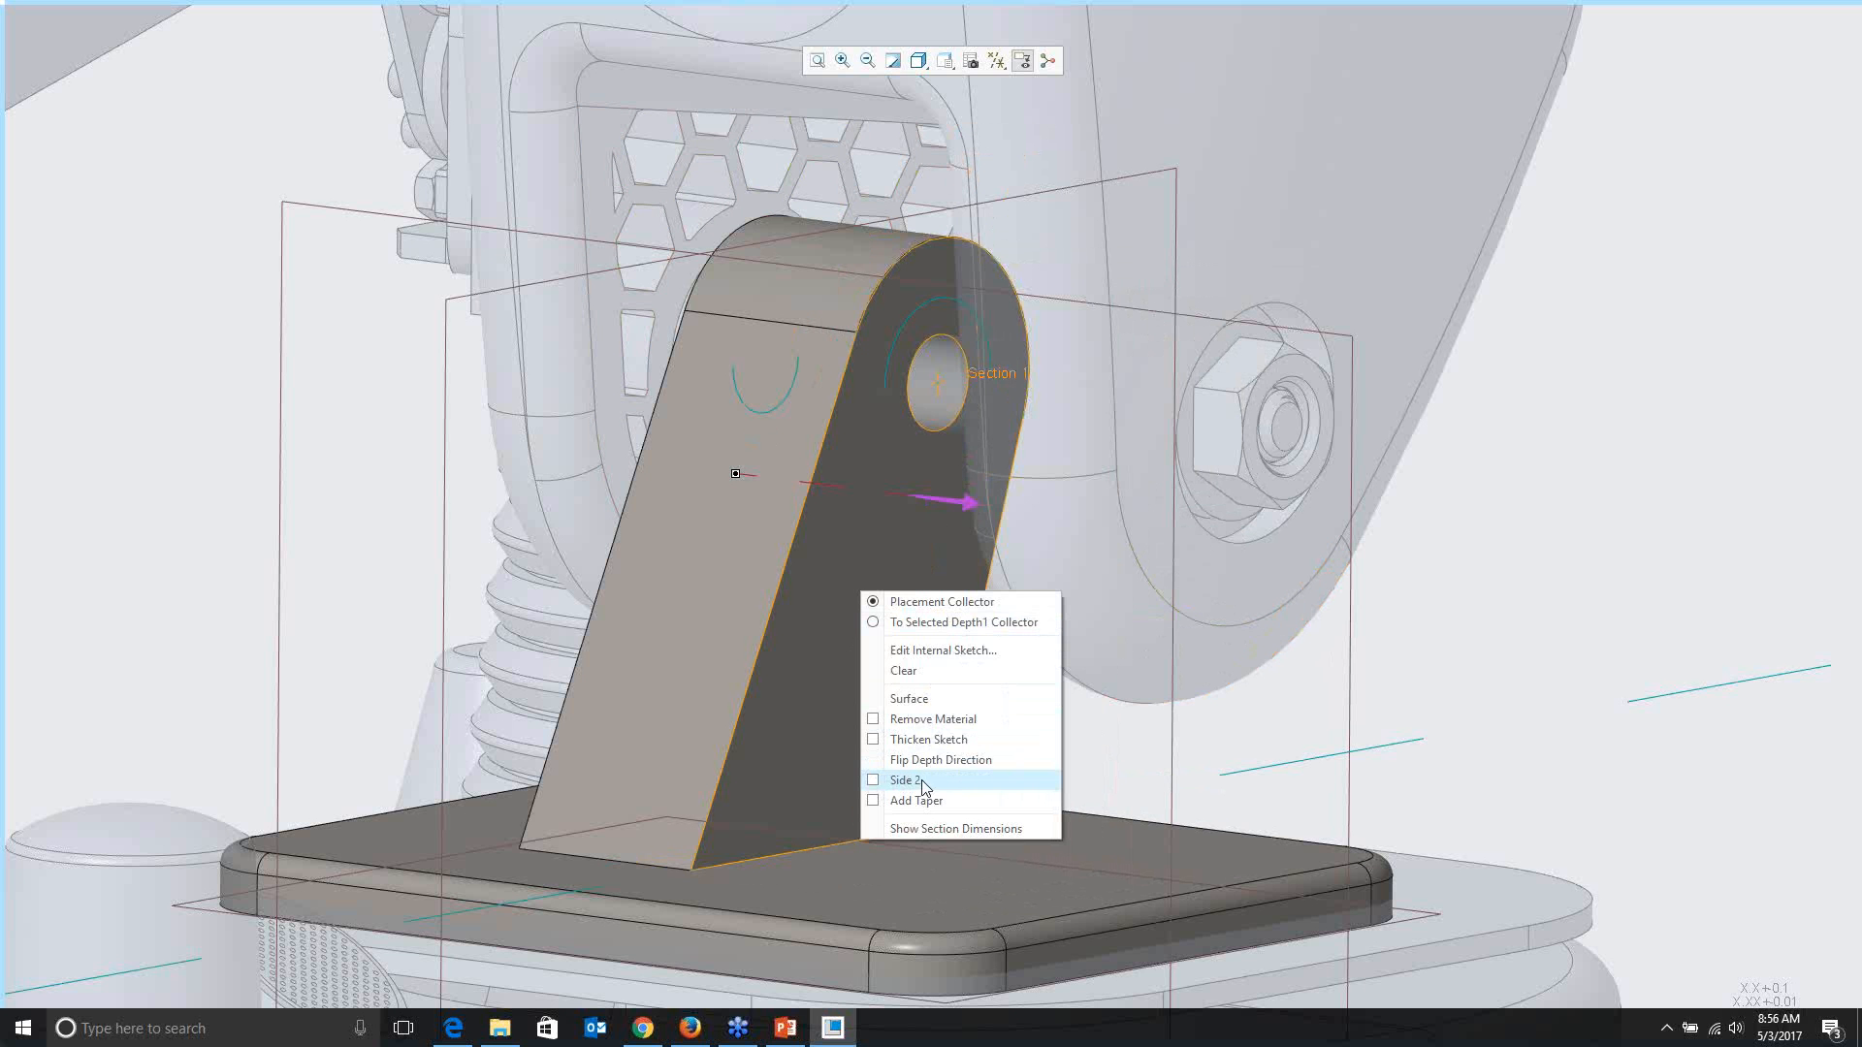
click(876, 780)
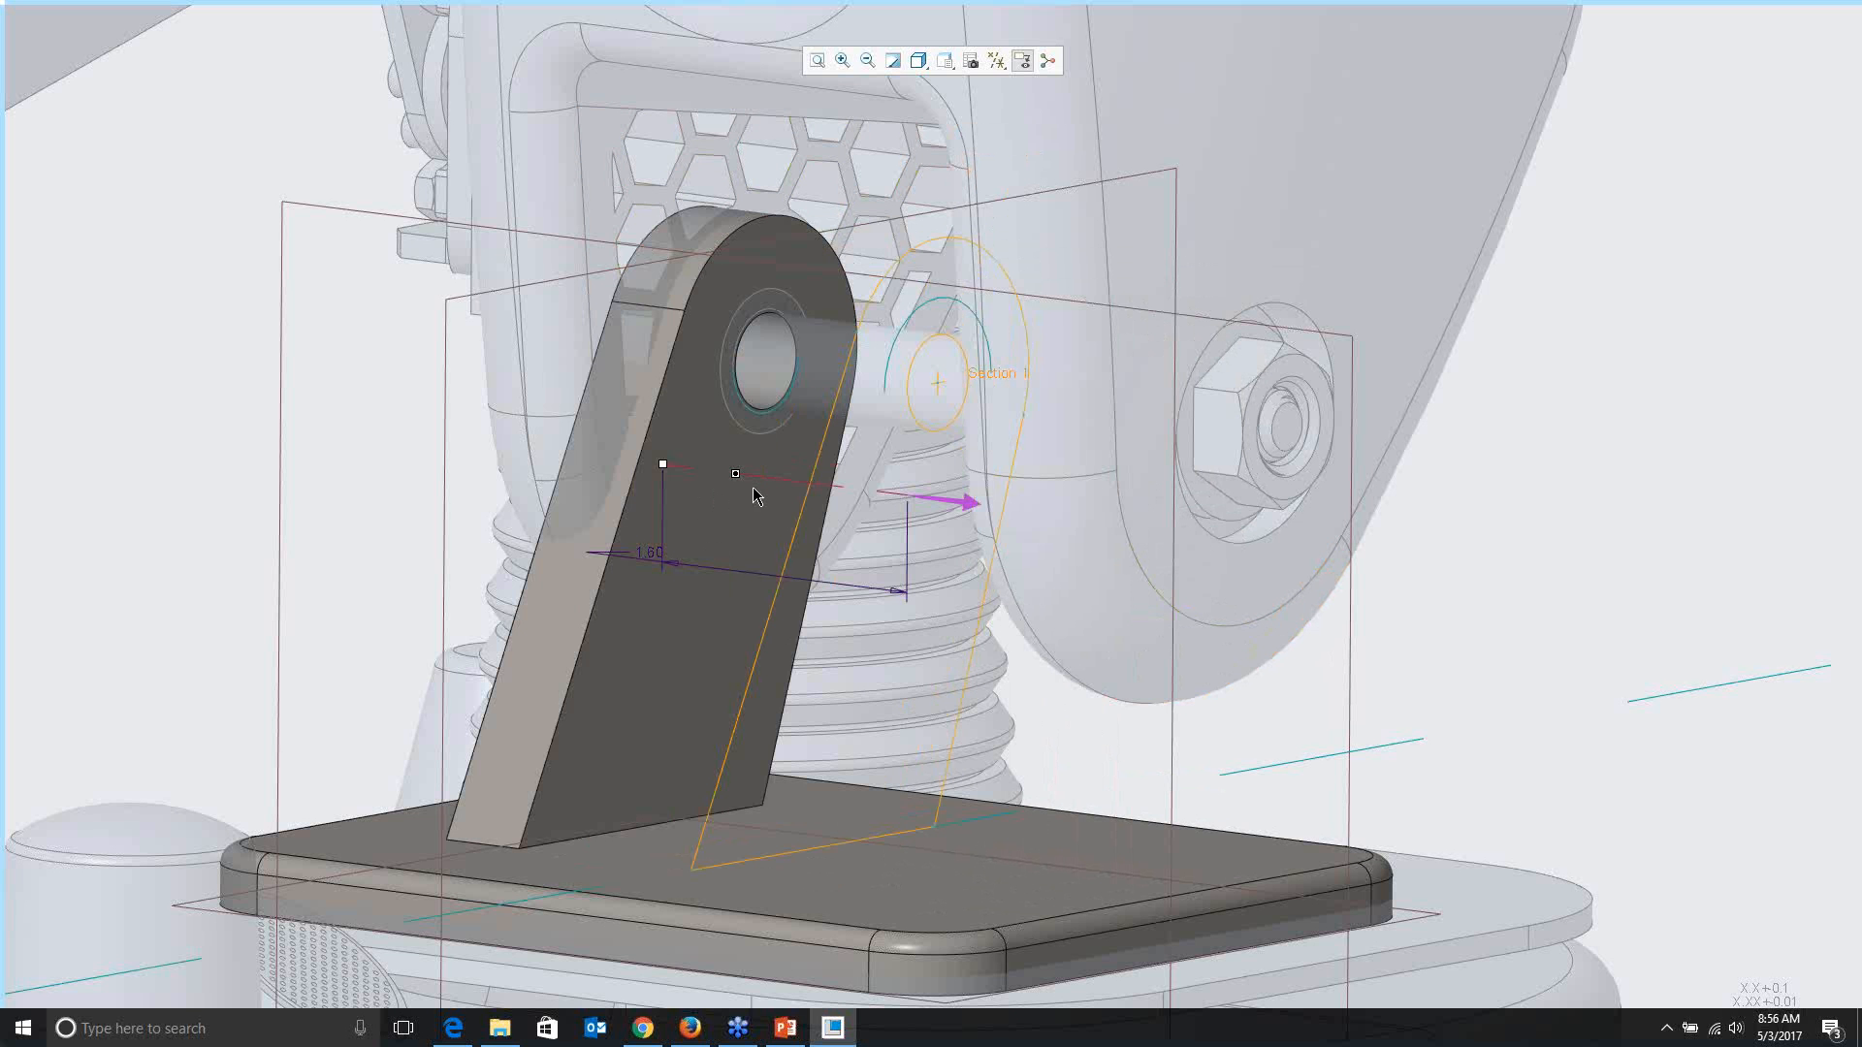
drag(663, 465, 800, 506)
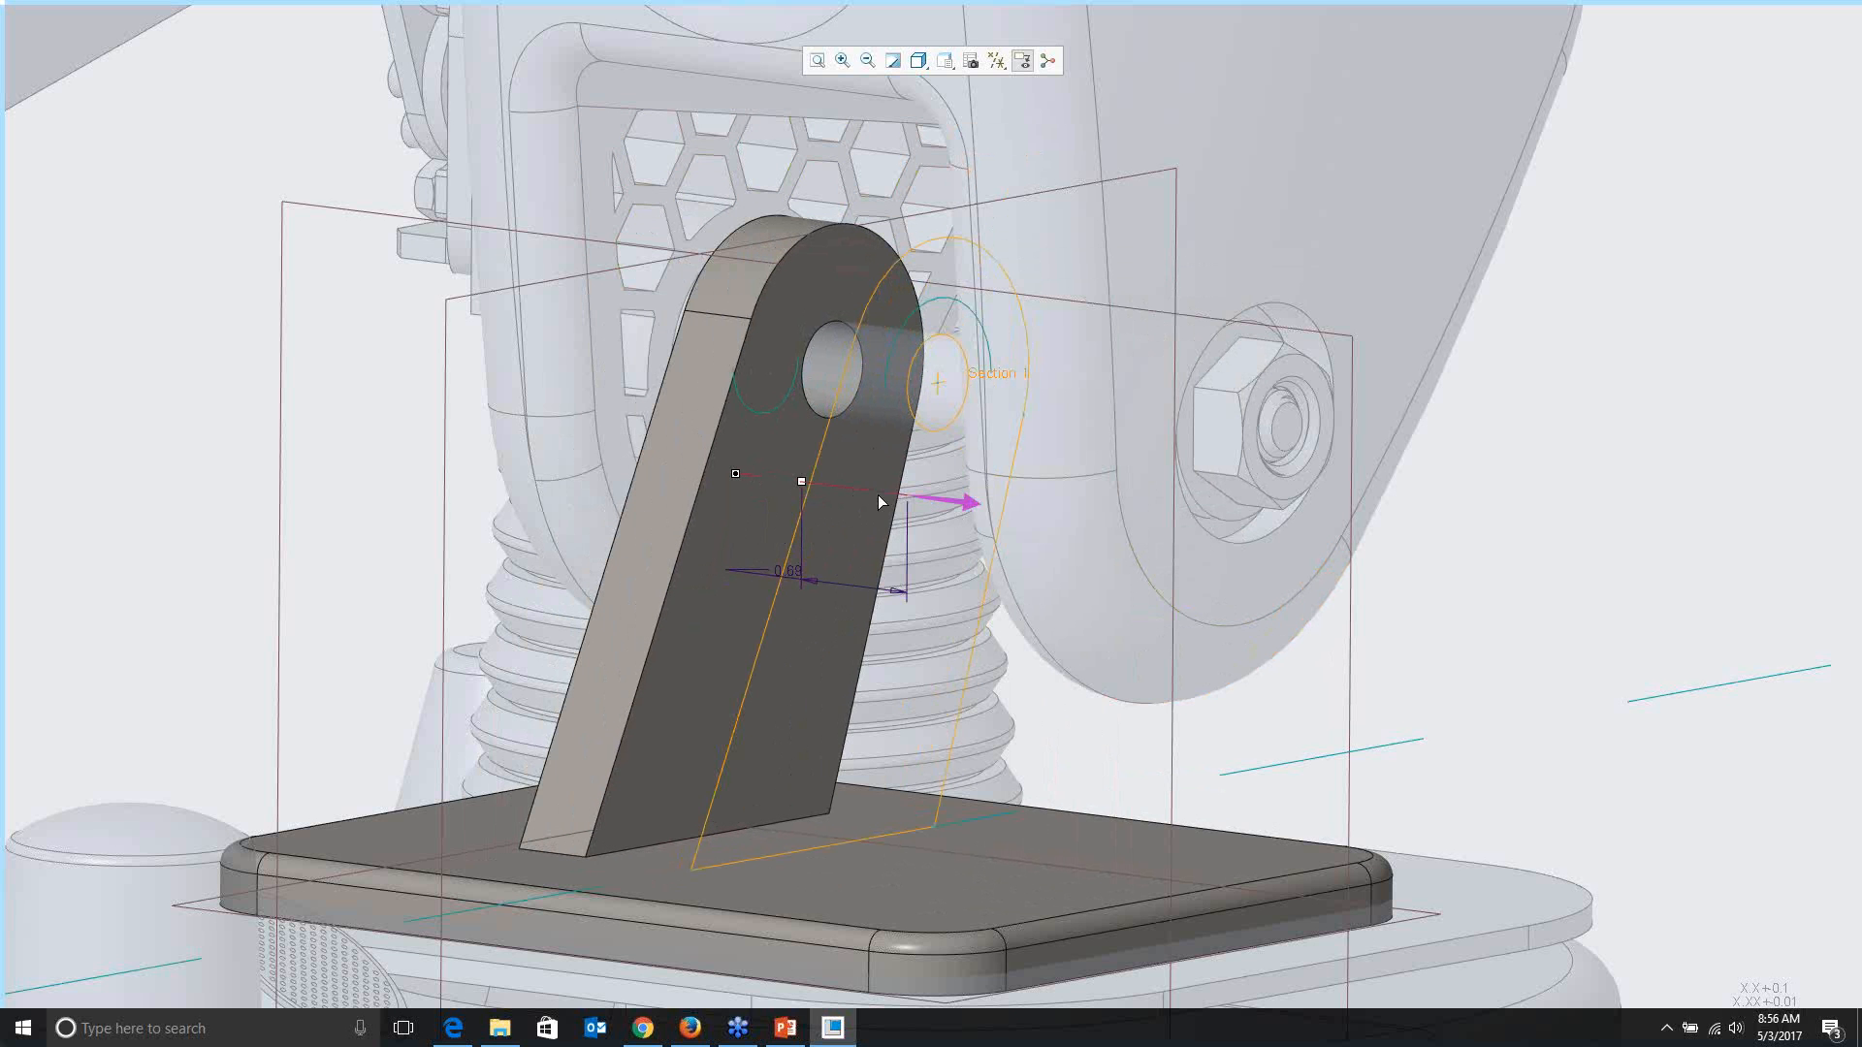
Step: Set the extrusion's Side 2 blind depth to 0.65 and complete the feature
mouse_move(273, 68)
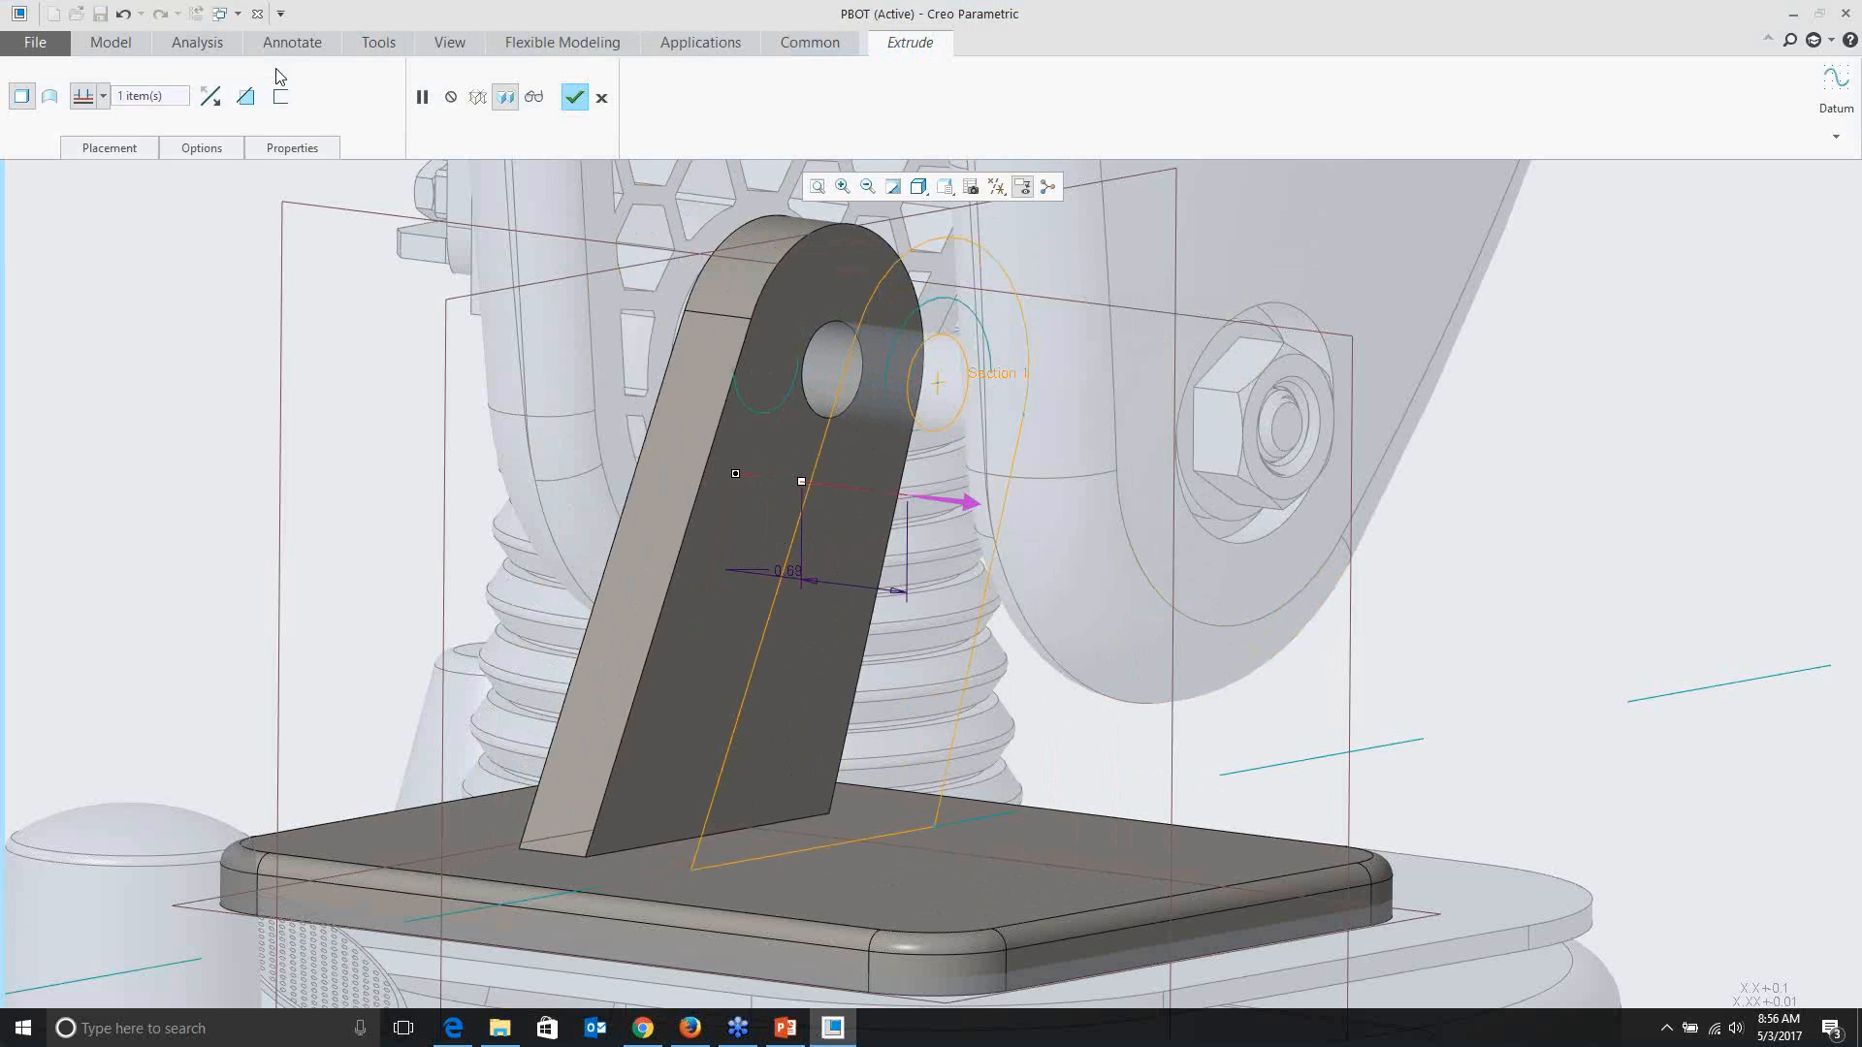
click(223, 149)
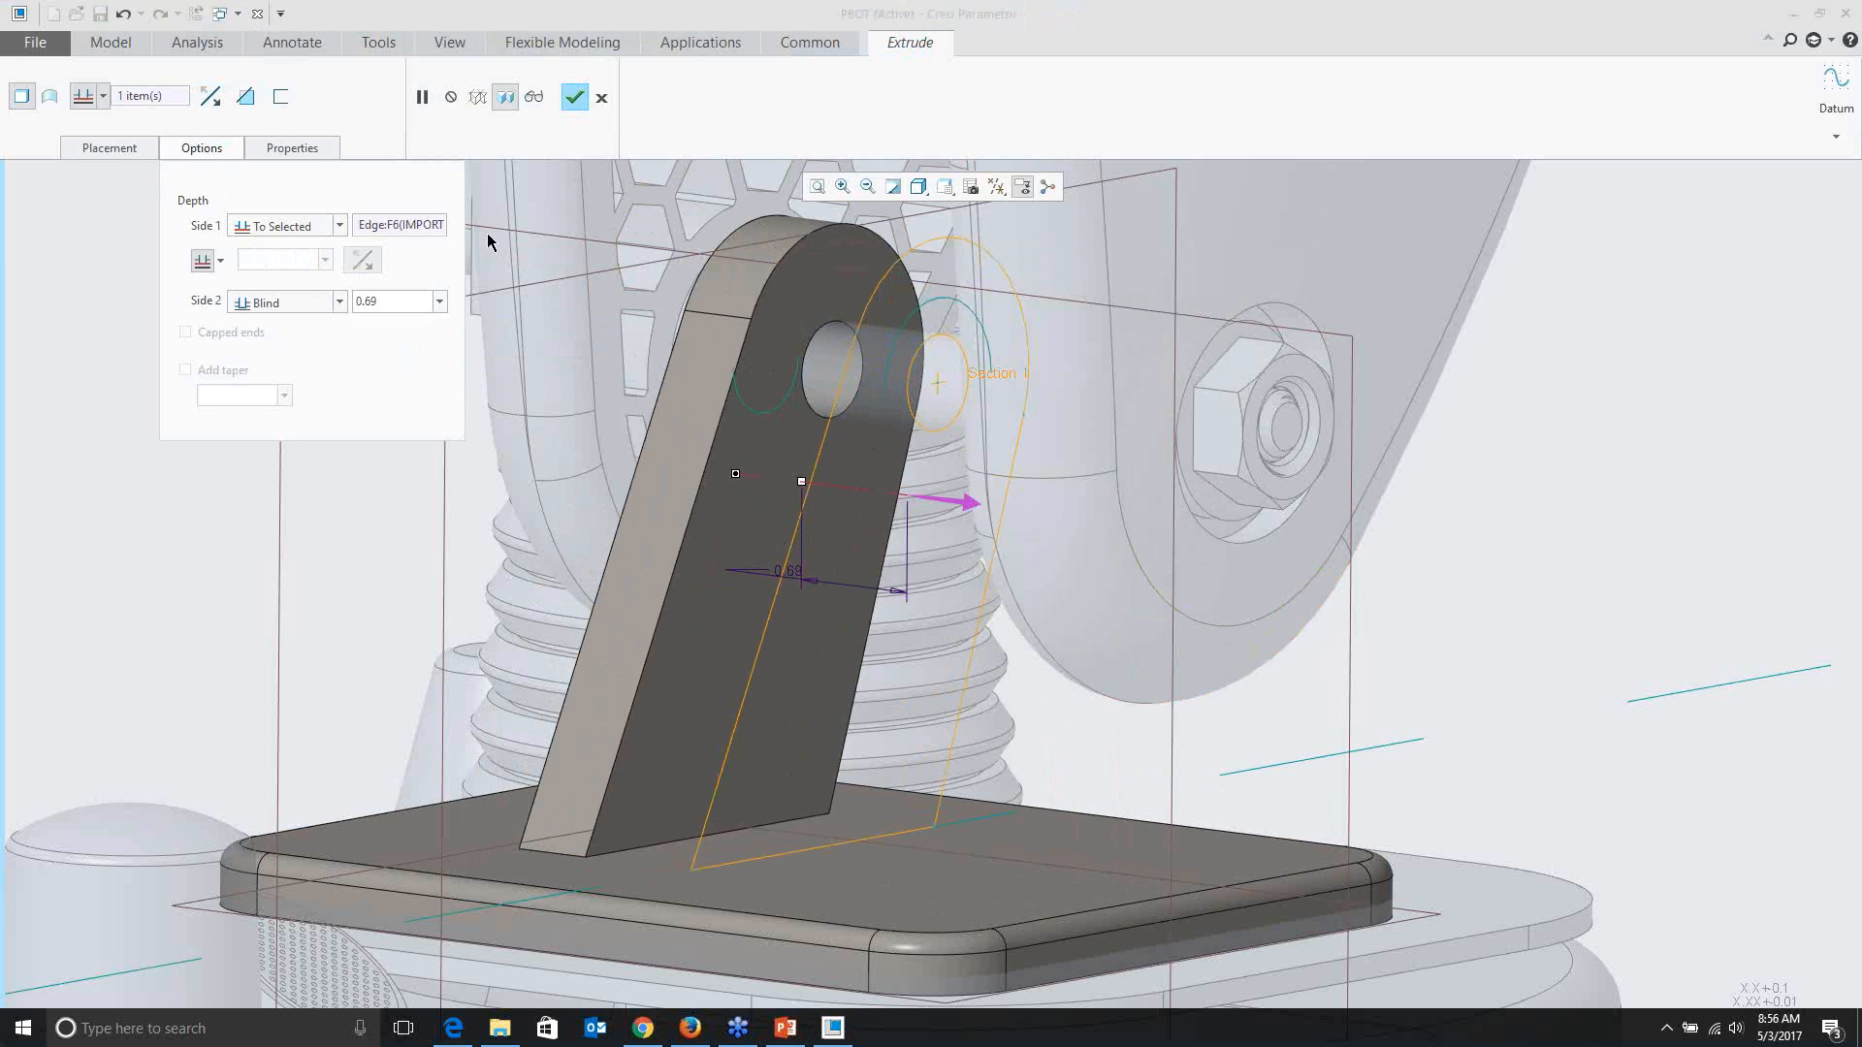
click(192, 669)
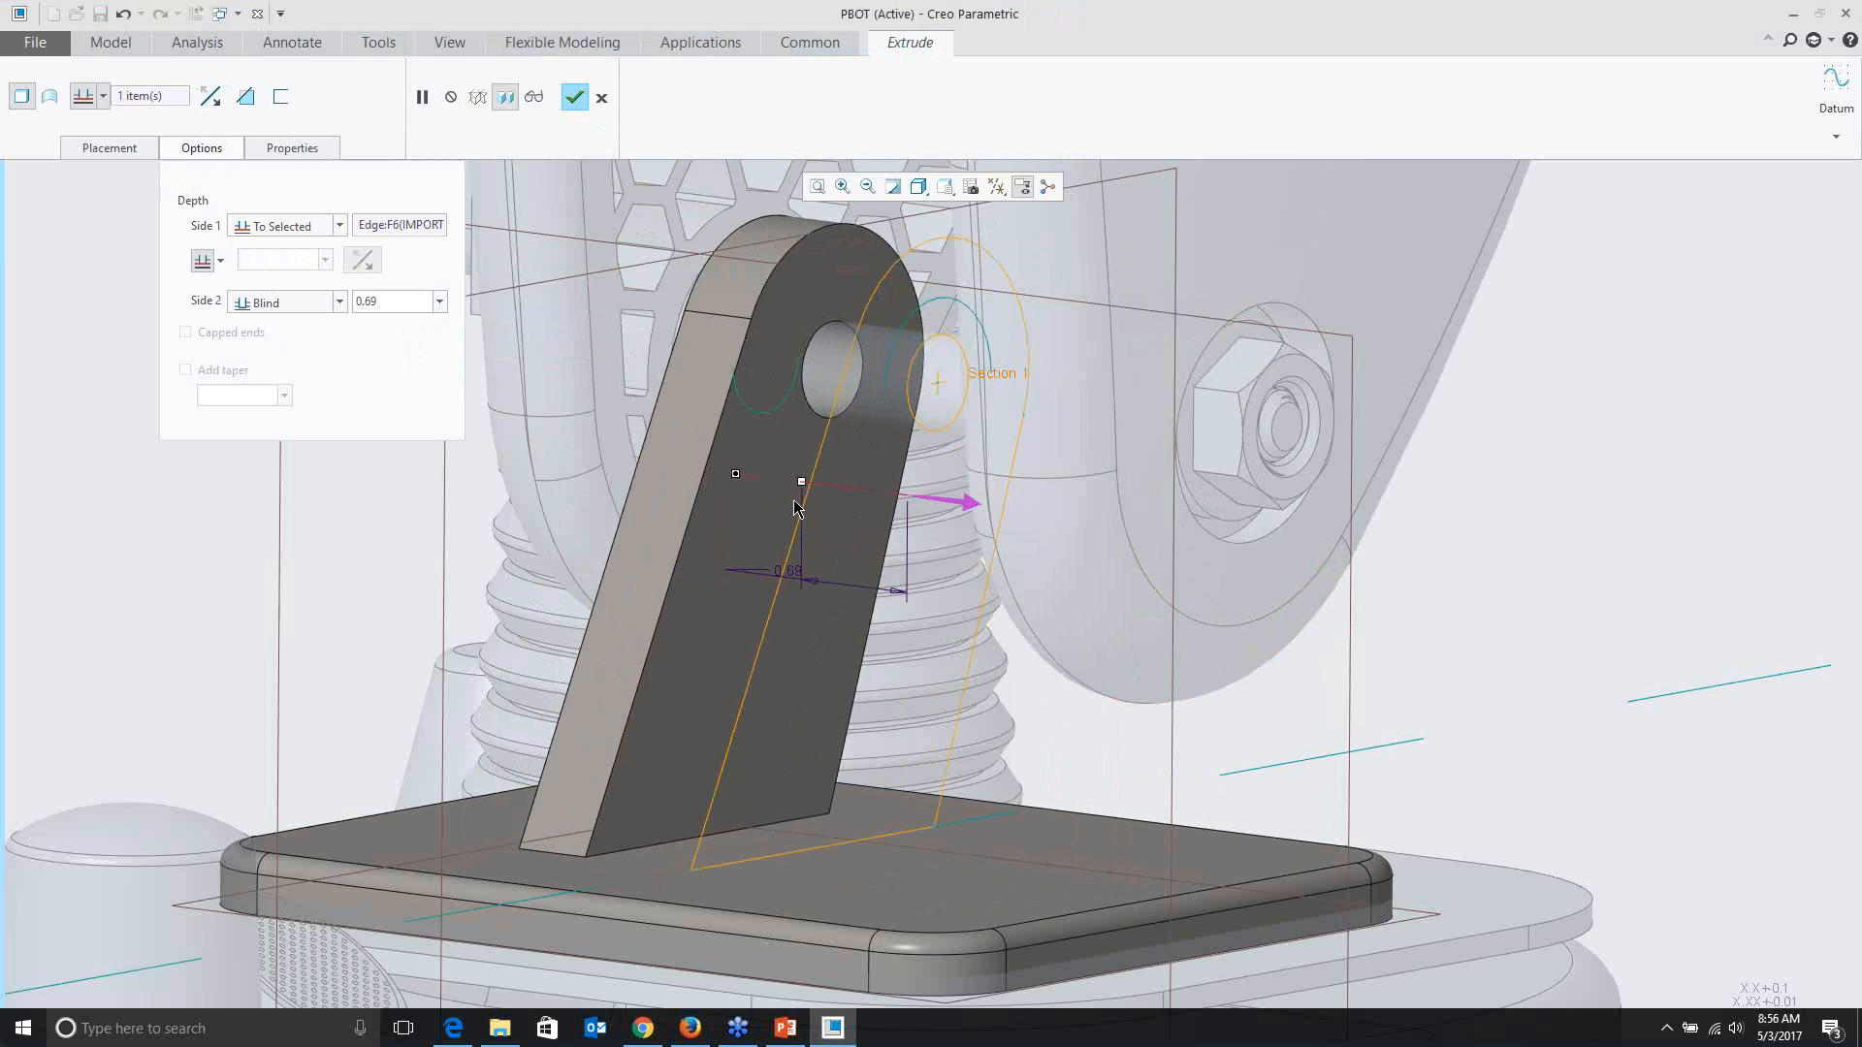
double_click(794, 568)
text(.65)
key(Return)
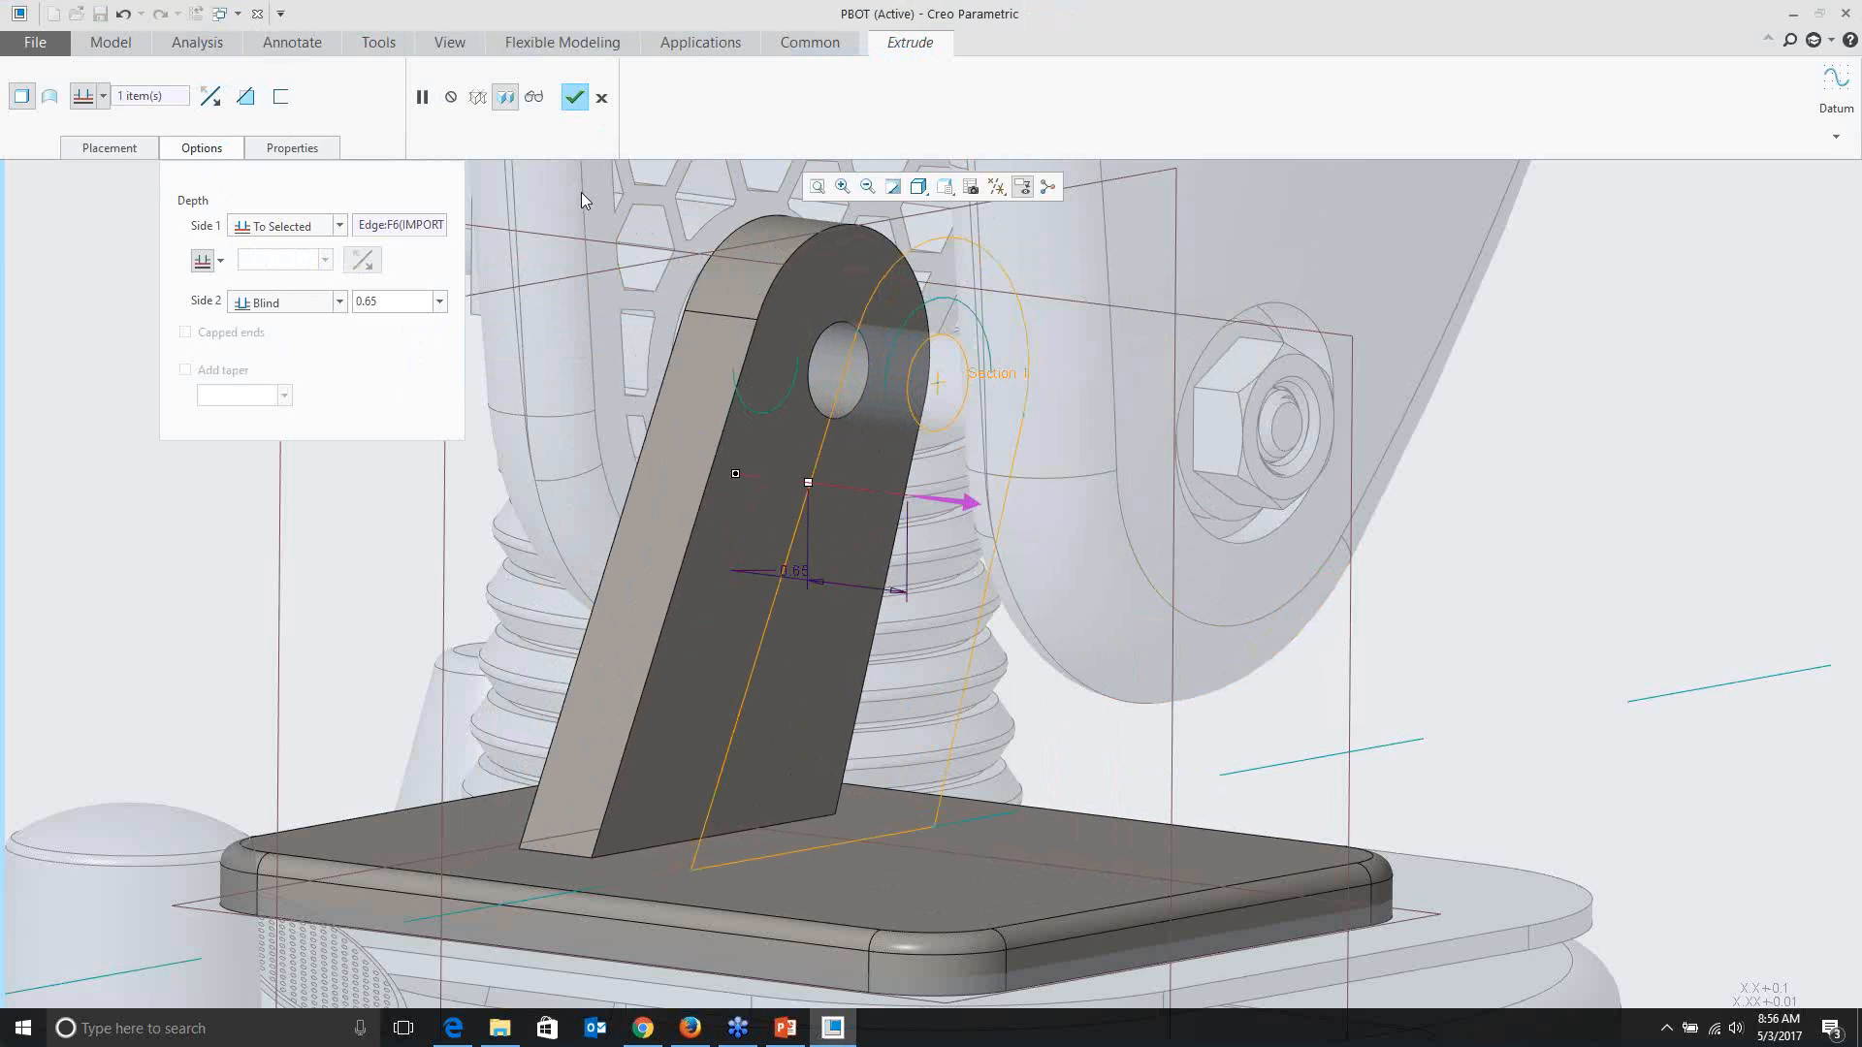
middle_click(643, 395)
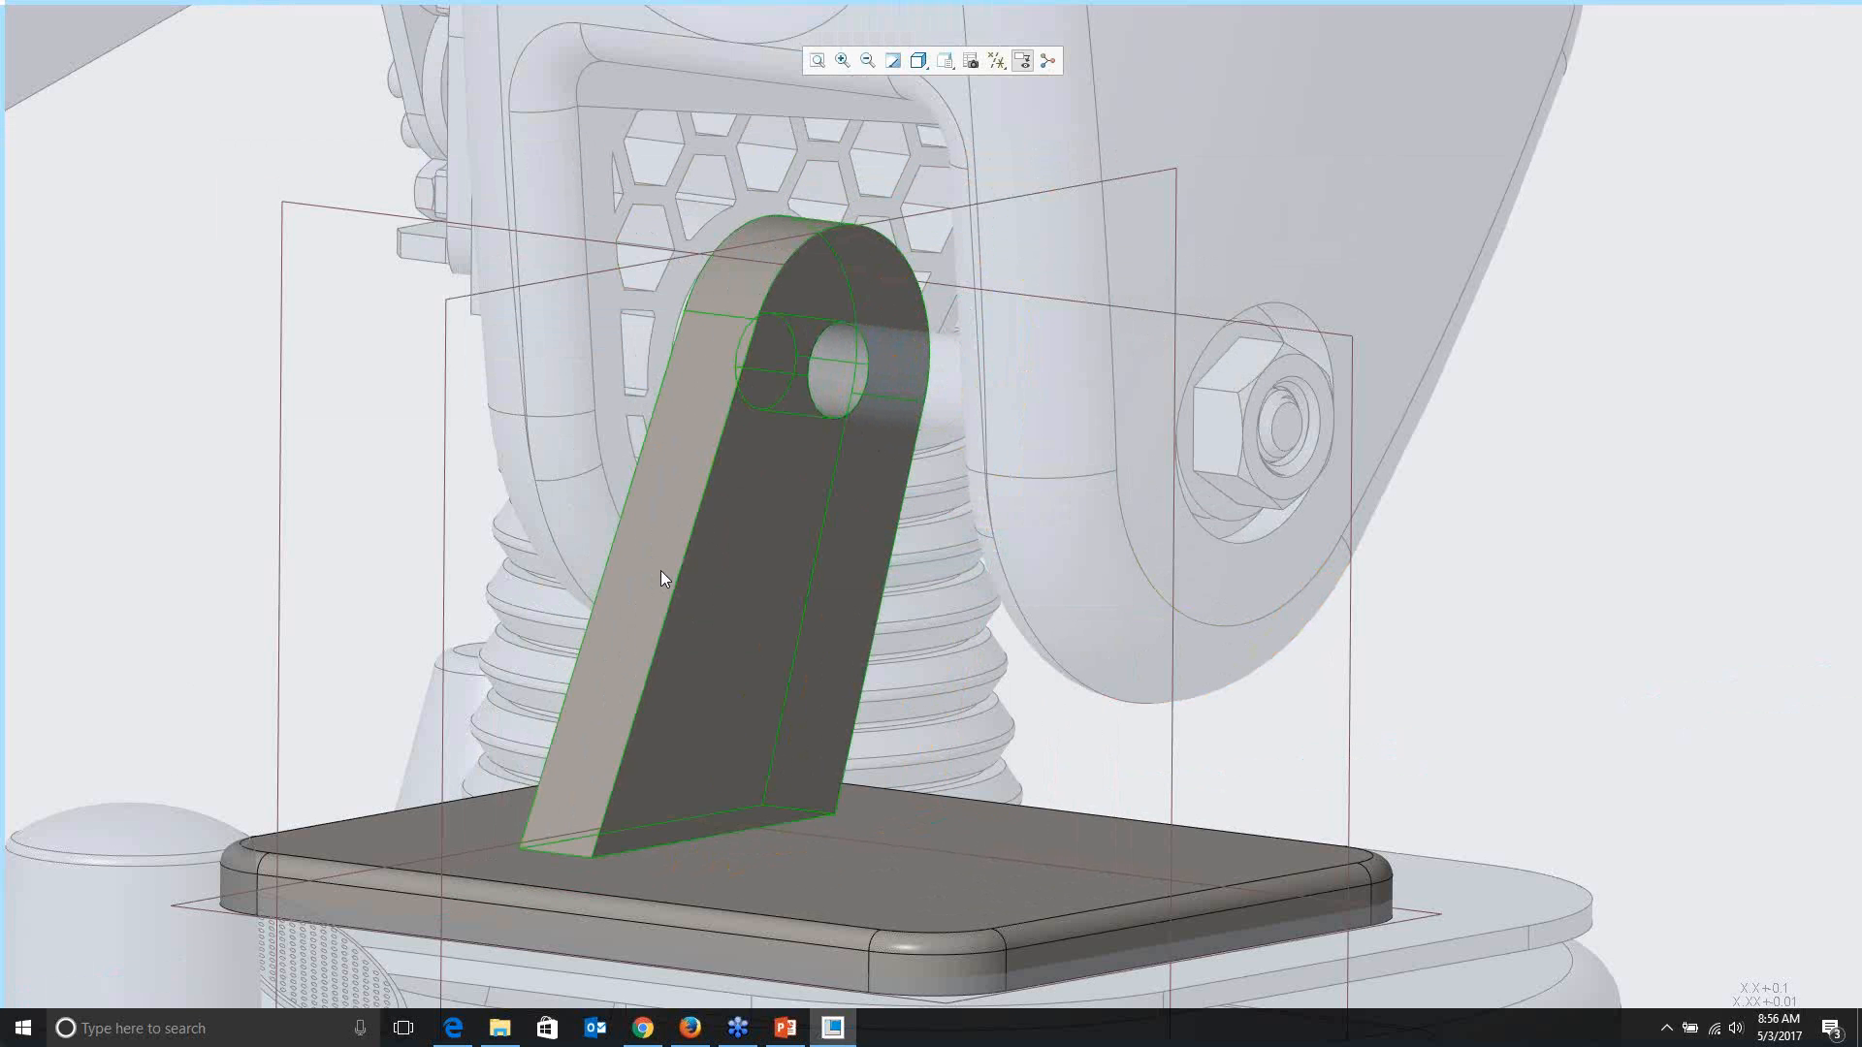
Step: Select the parent extrusion of the bracket's flat face and mirror it about the plate's FRONT datum plane
click(660, 570)
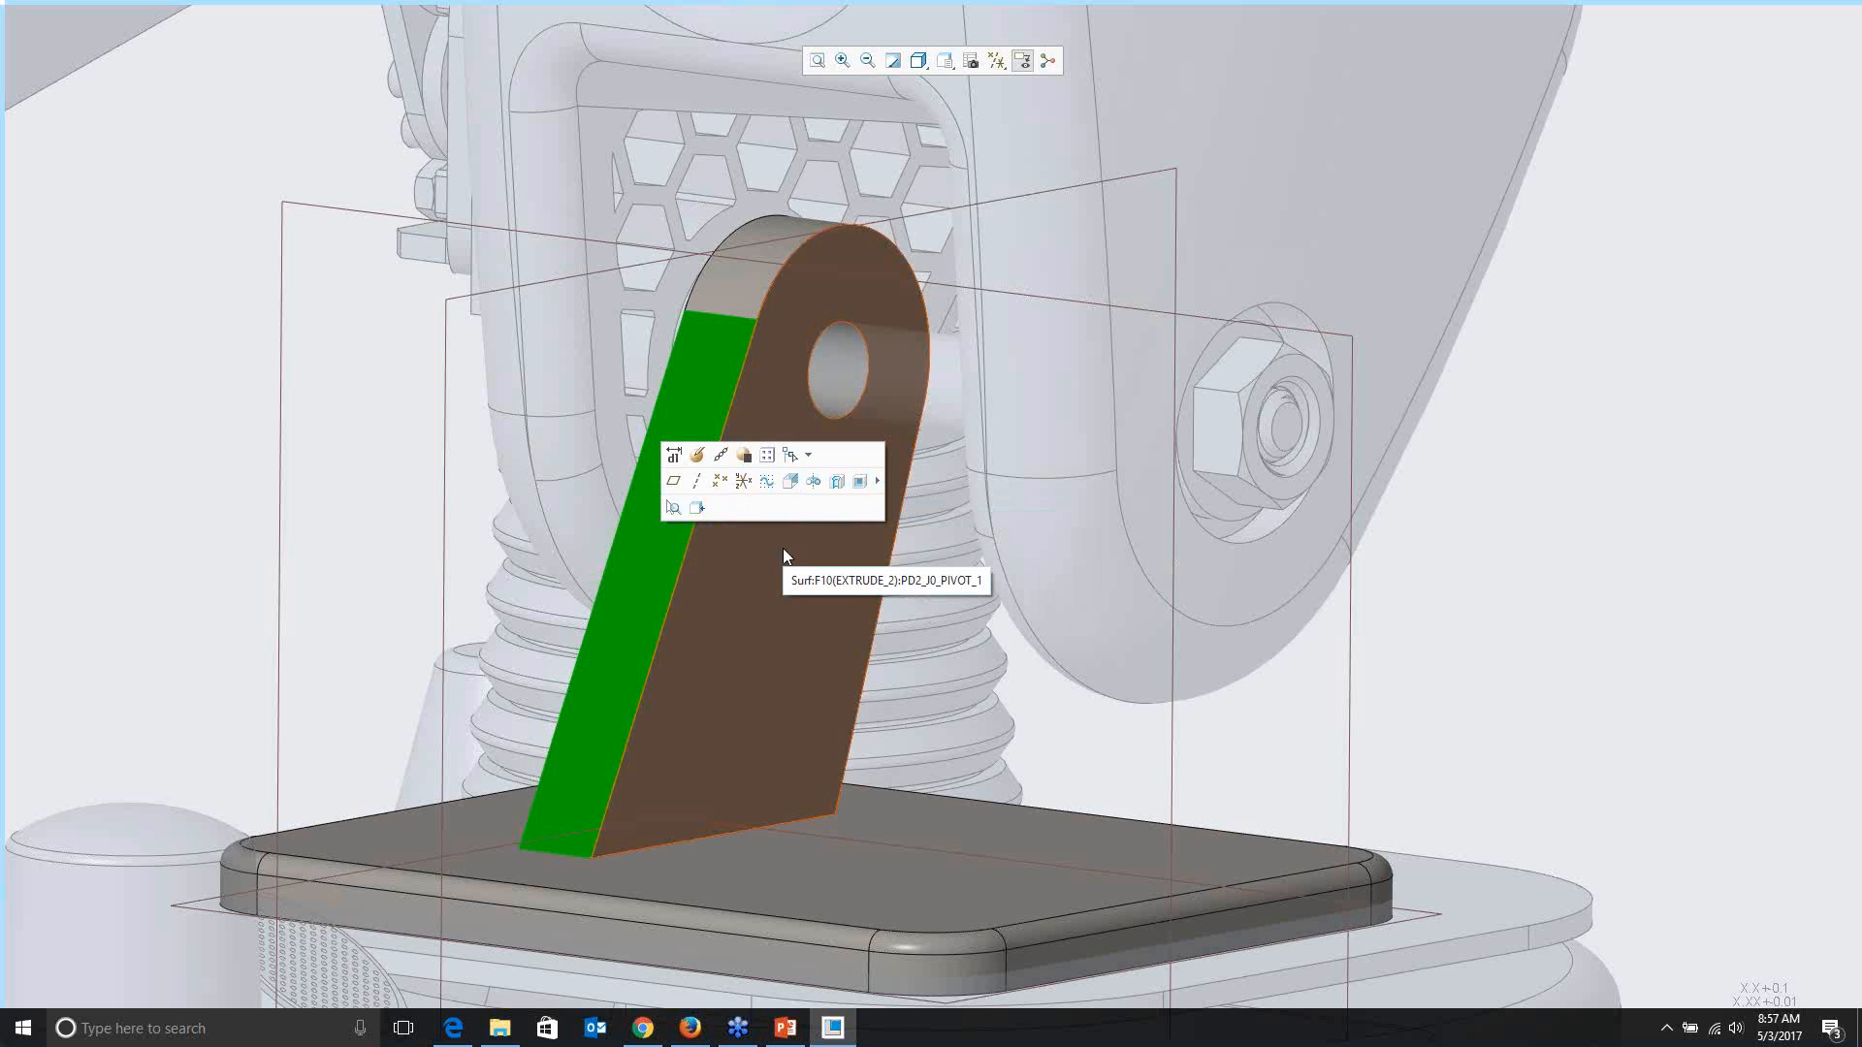
click(791, 454)
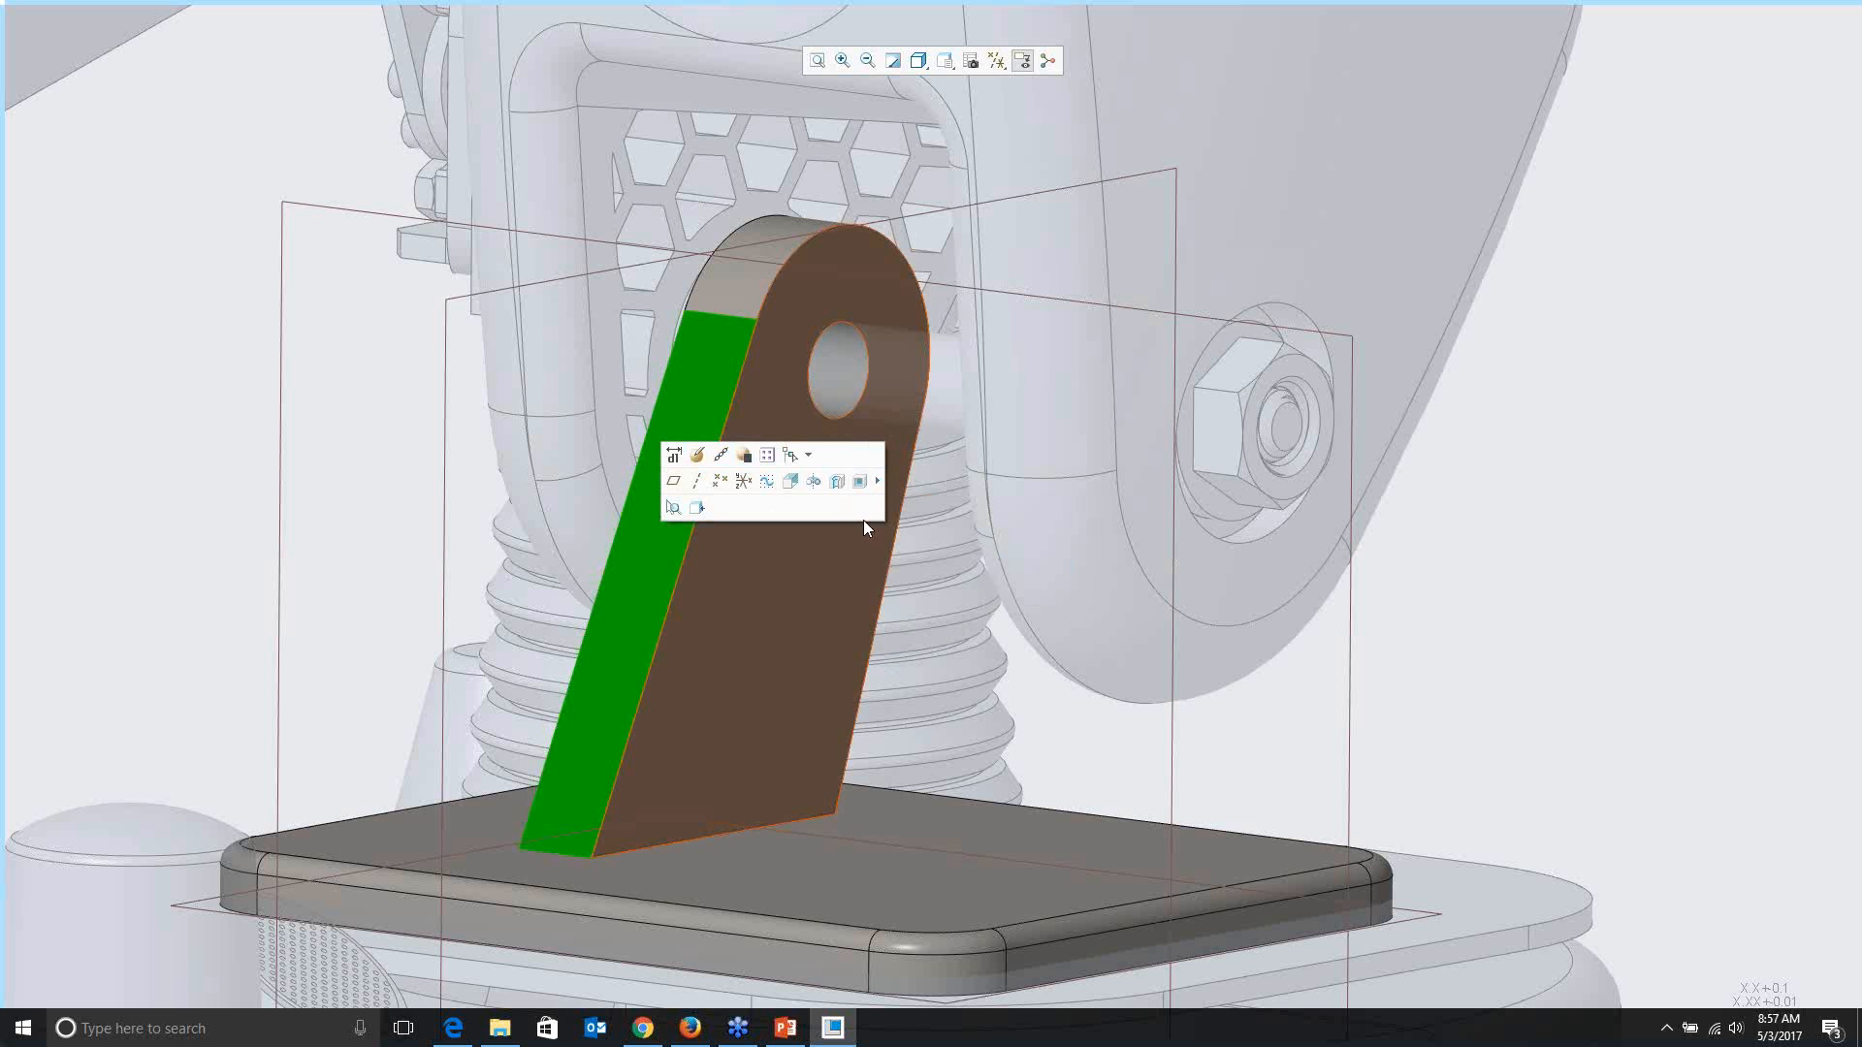
click(770, 606)
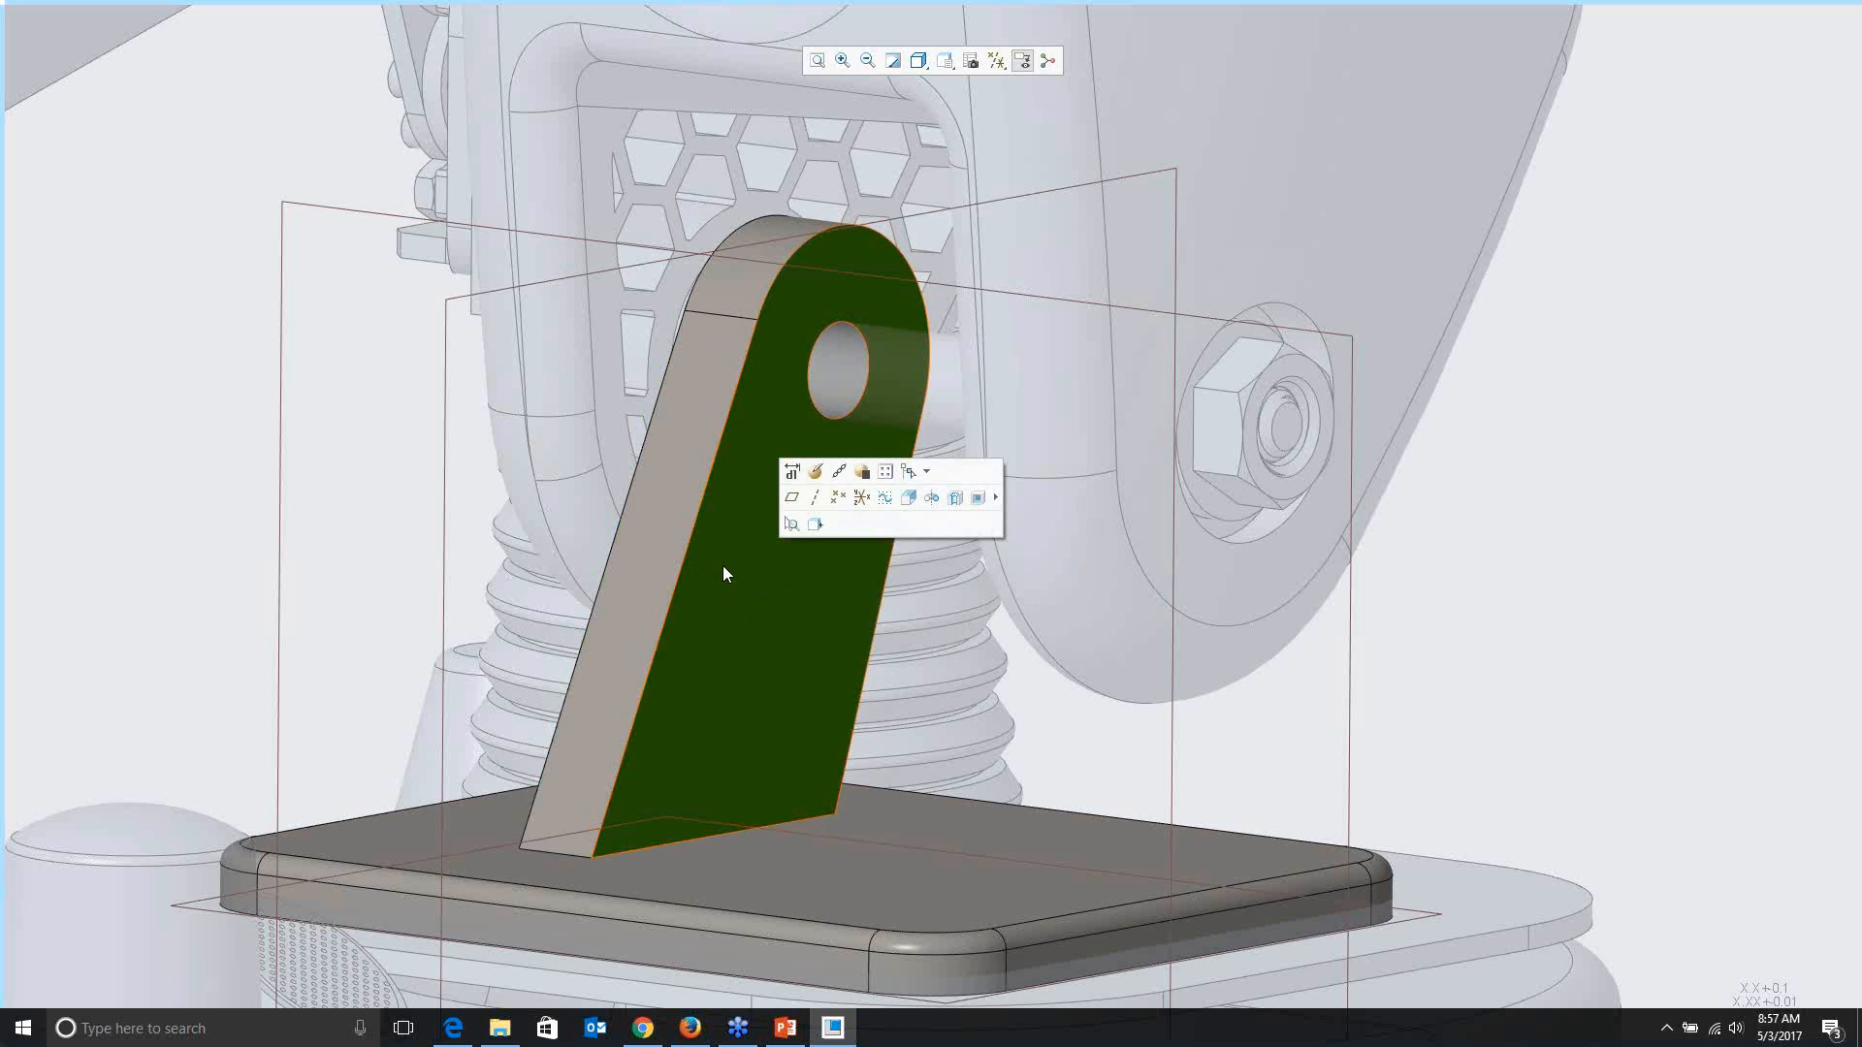
mouse_move(922, 480)
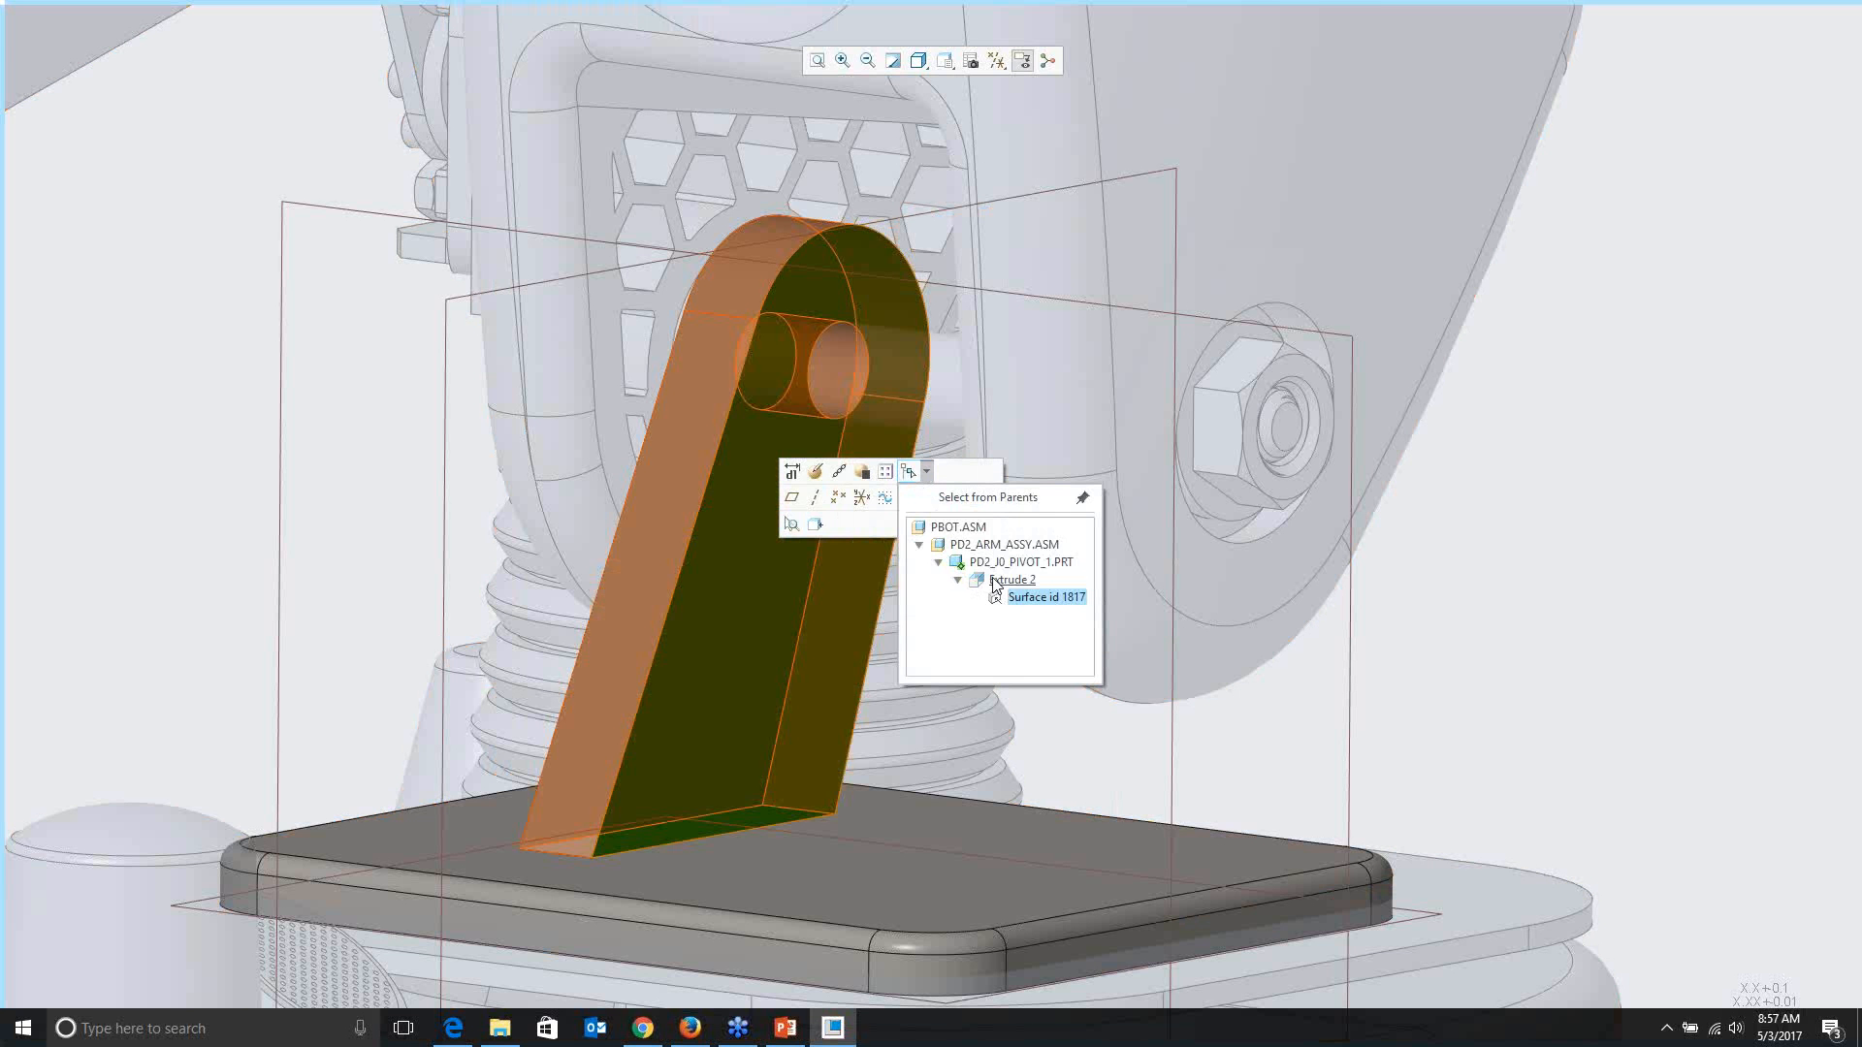
click(994, 580)
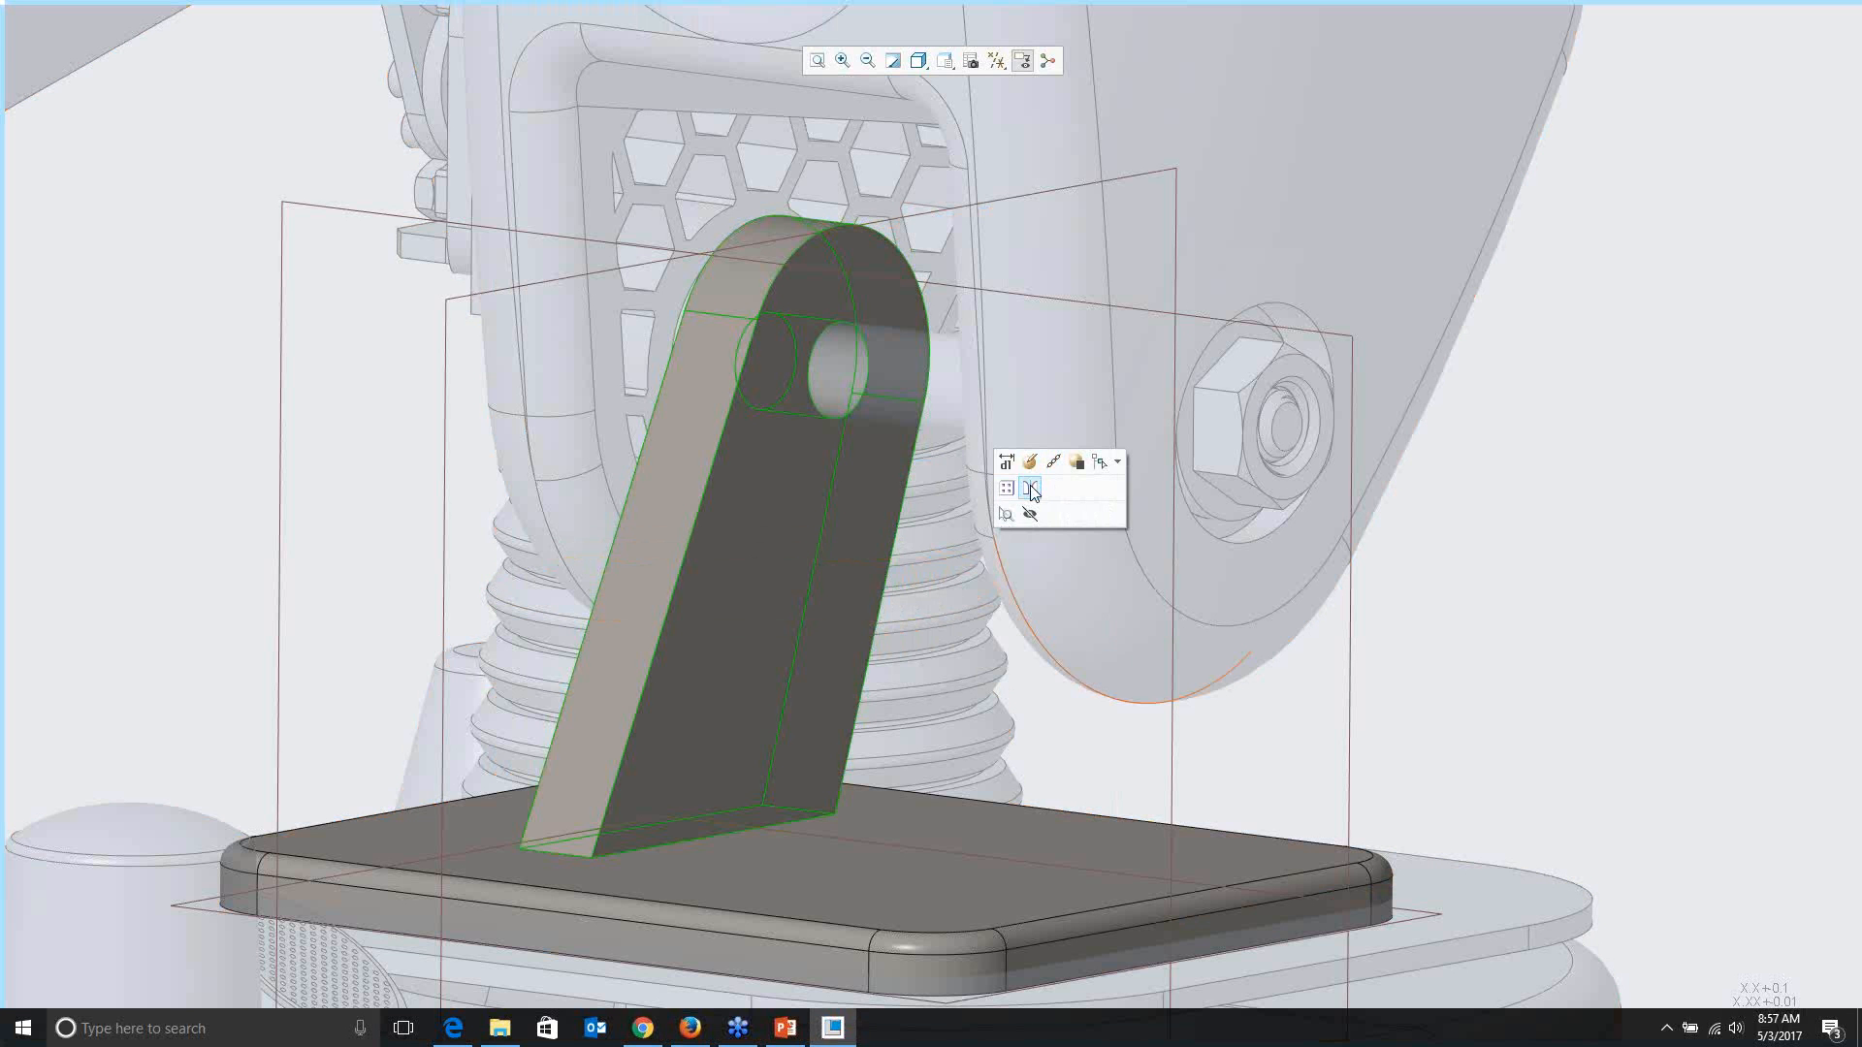
click(1031, 489)
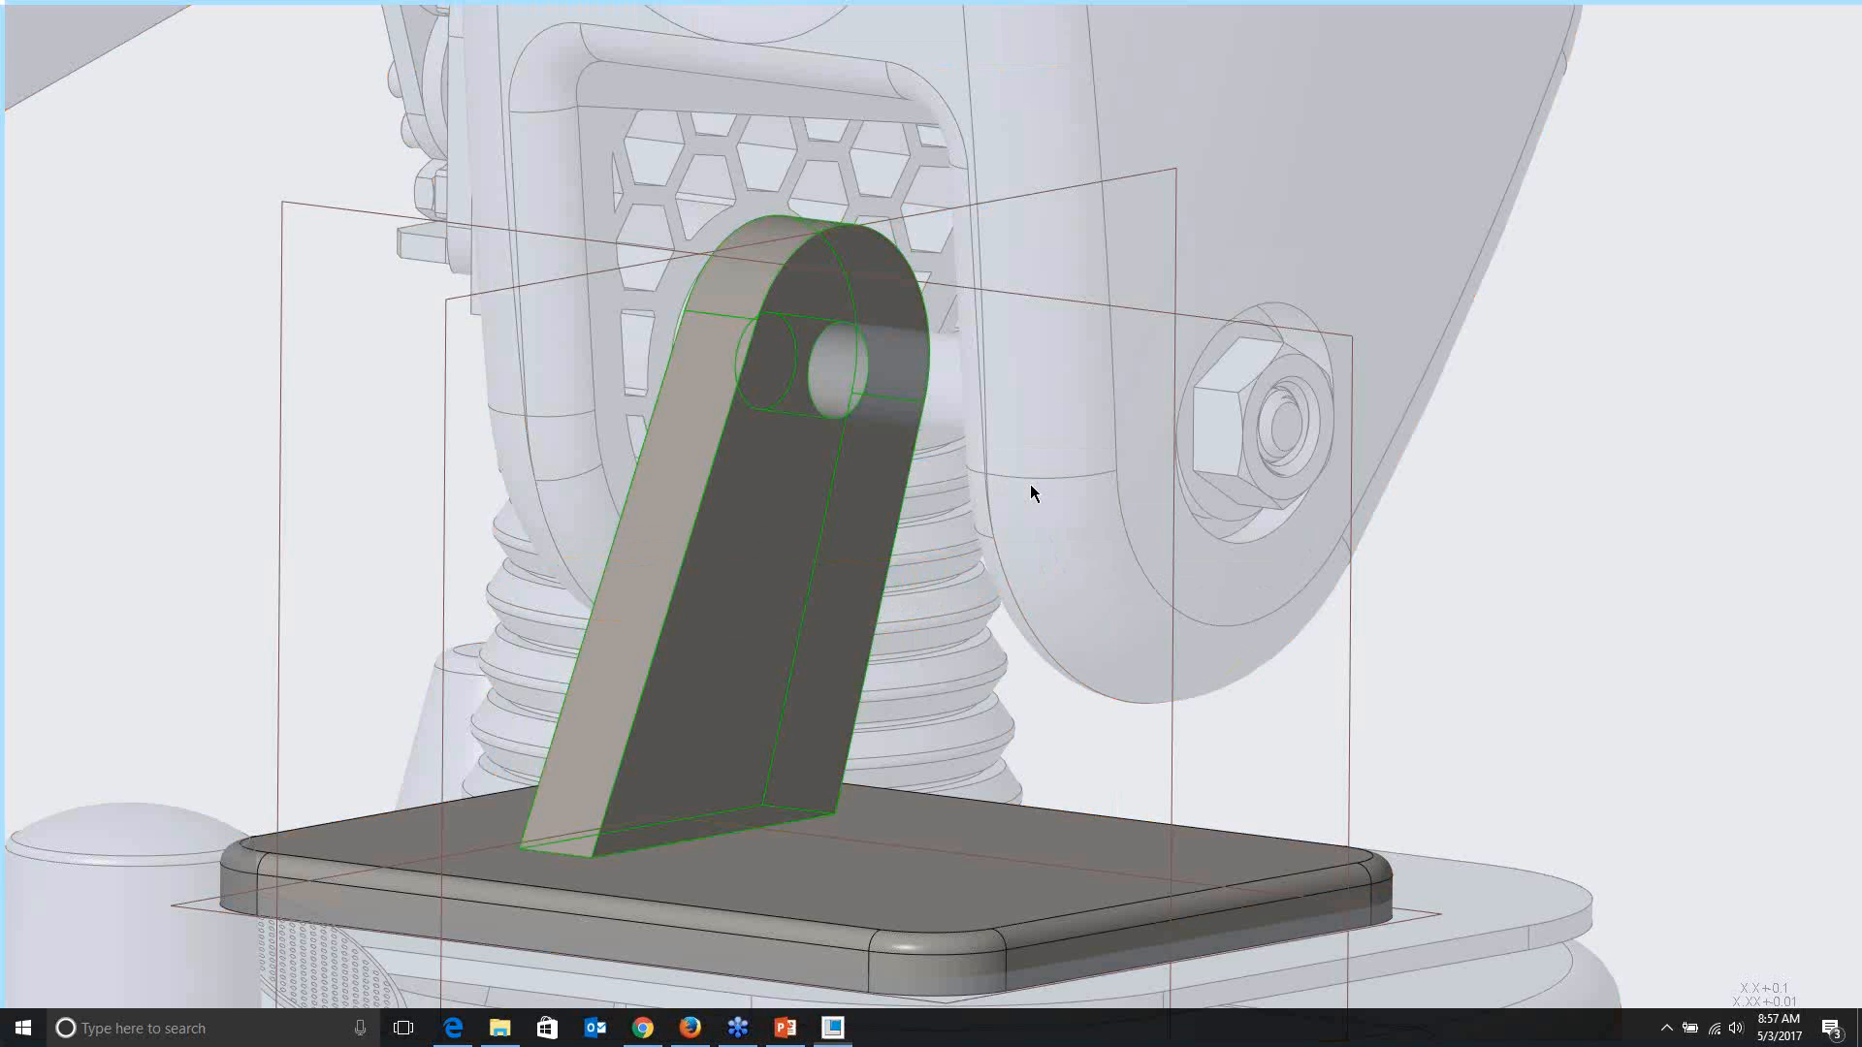
click(441, 411)
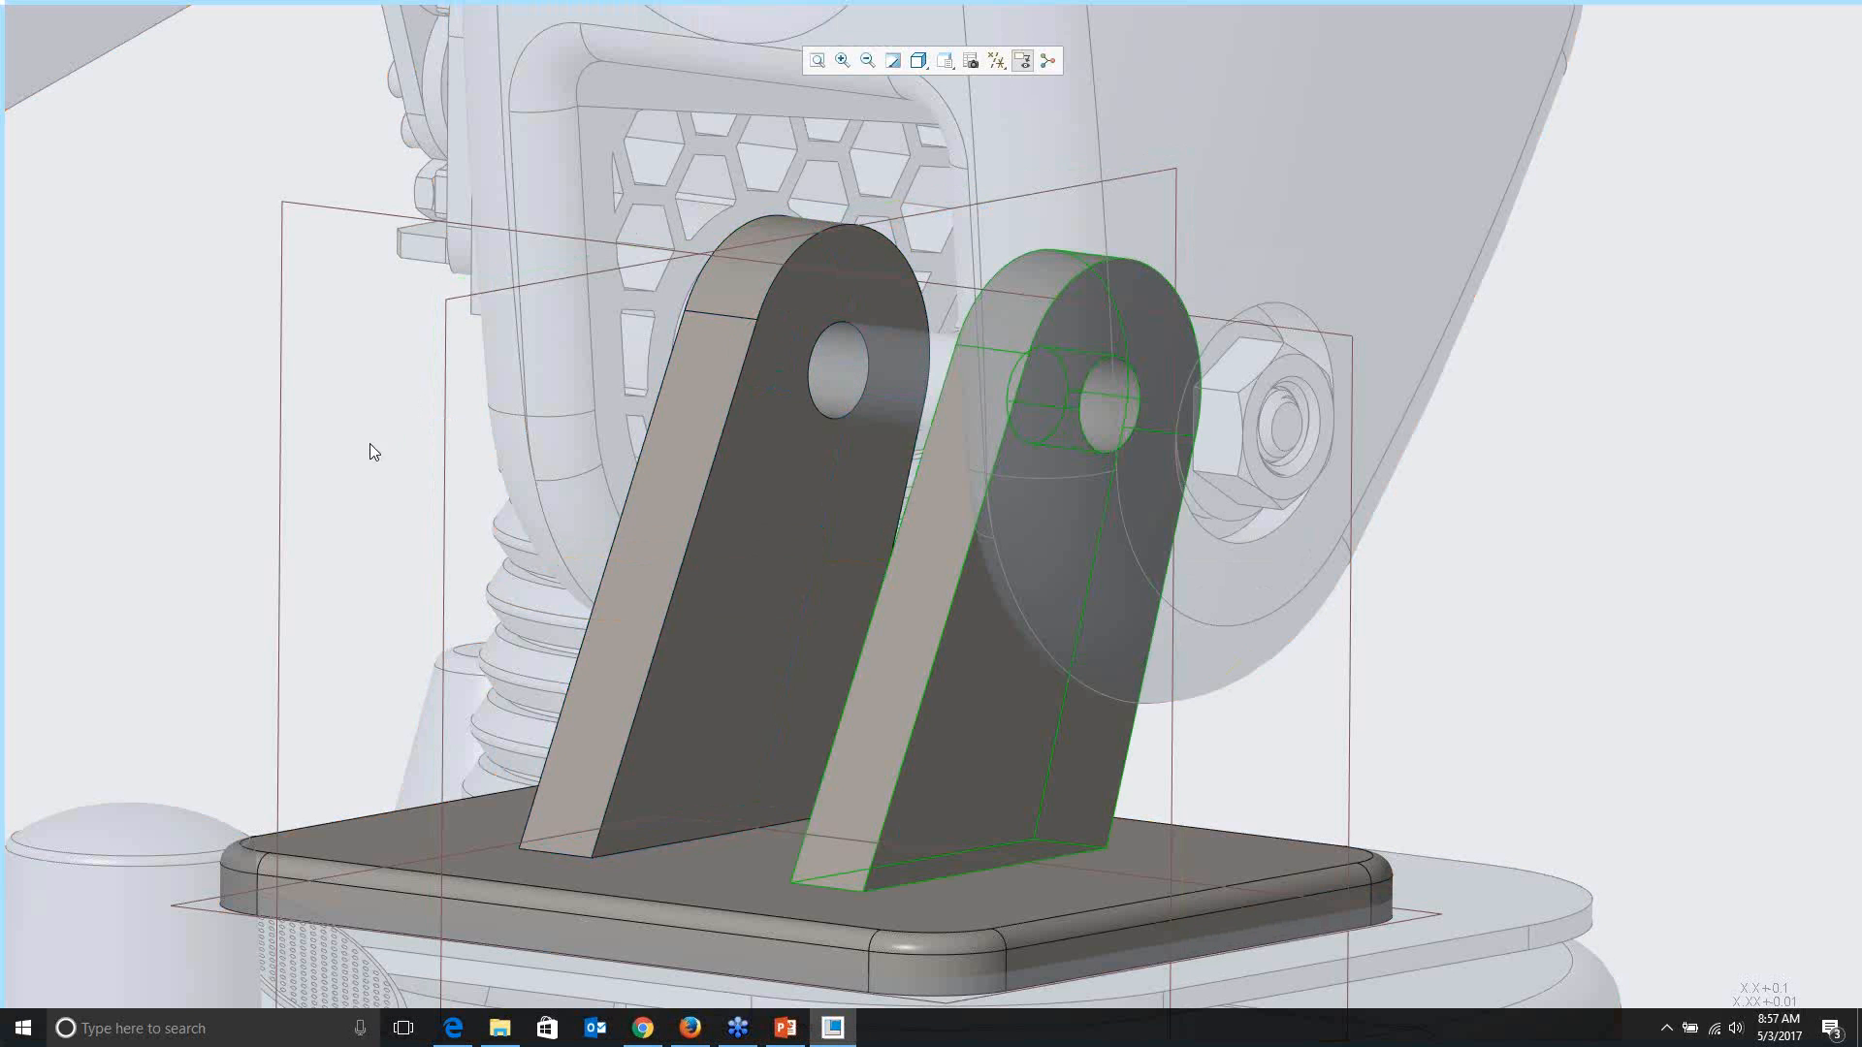
Step: Return to the full assembly and open the pivot part in its own window in the standard orientation
click(378, 460)
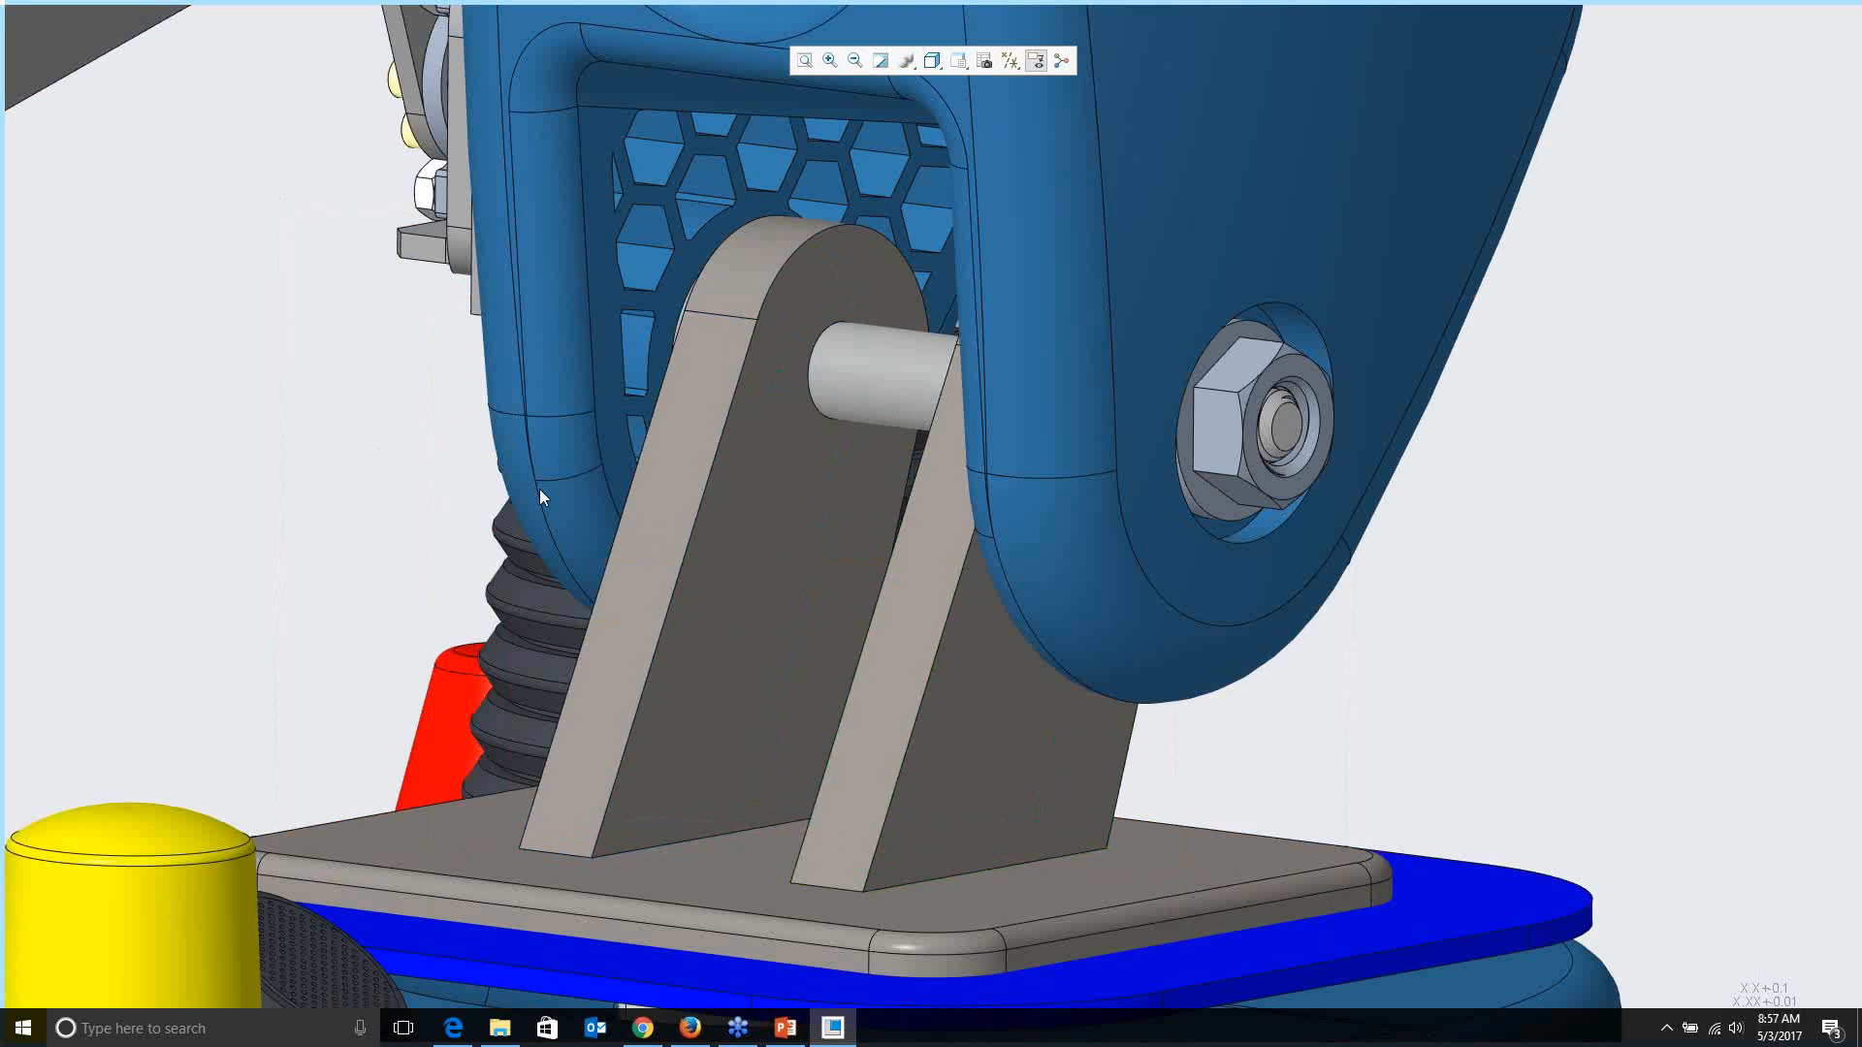
click(696, 607)
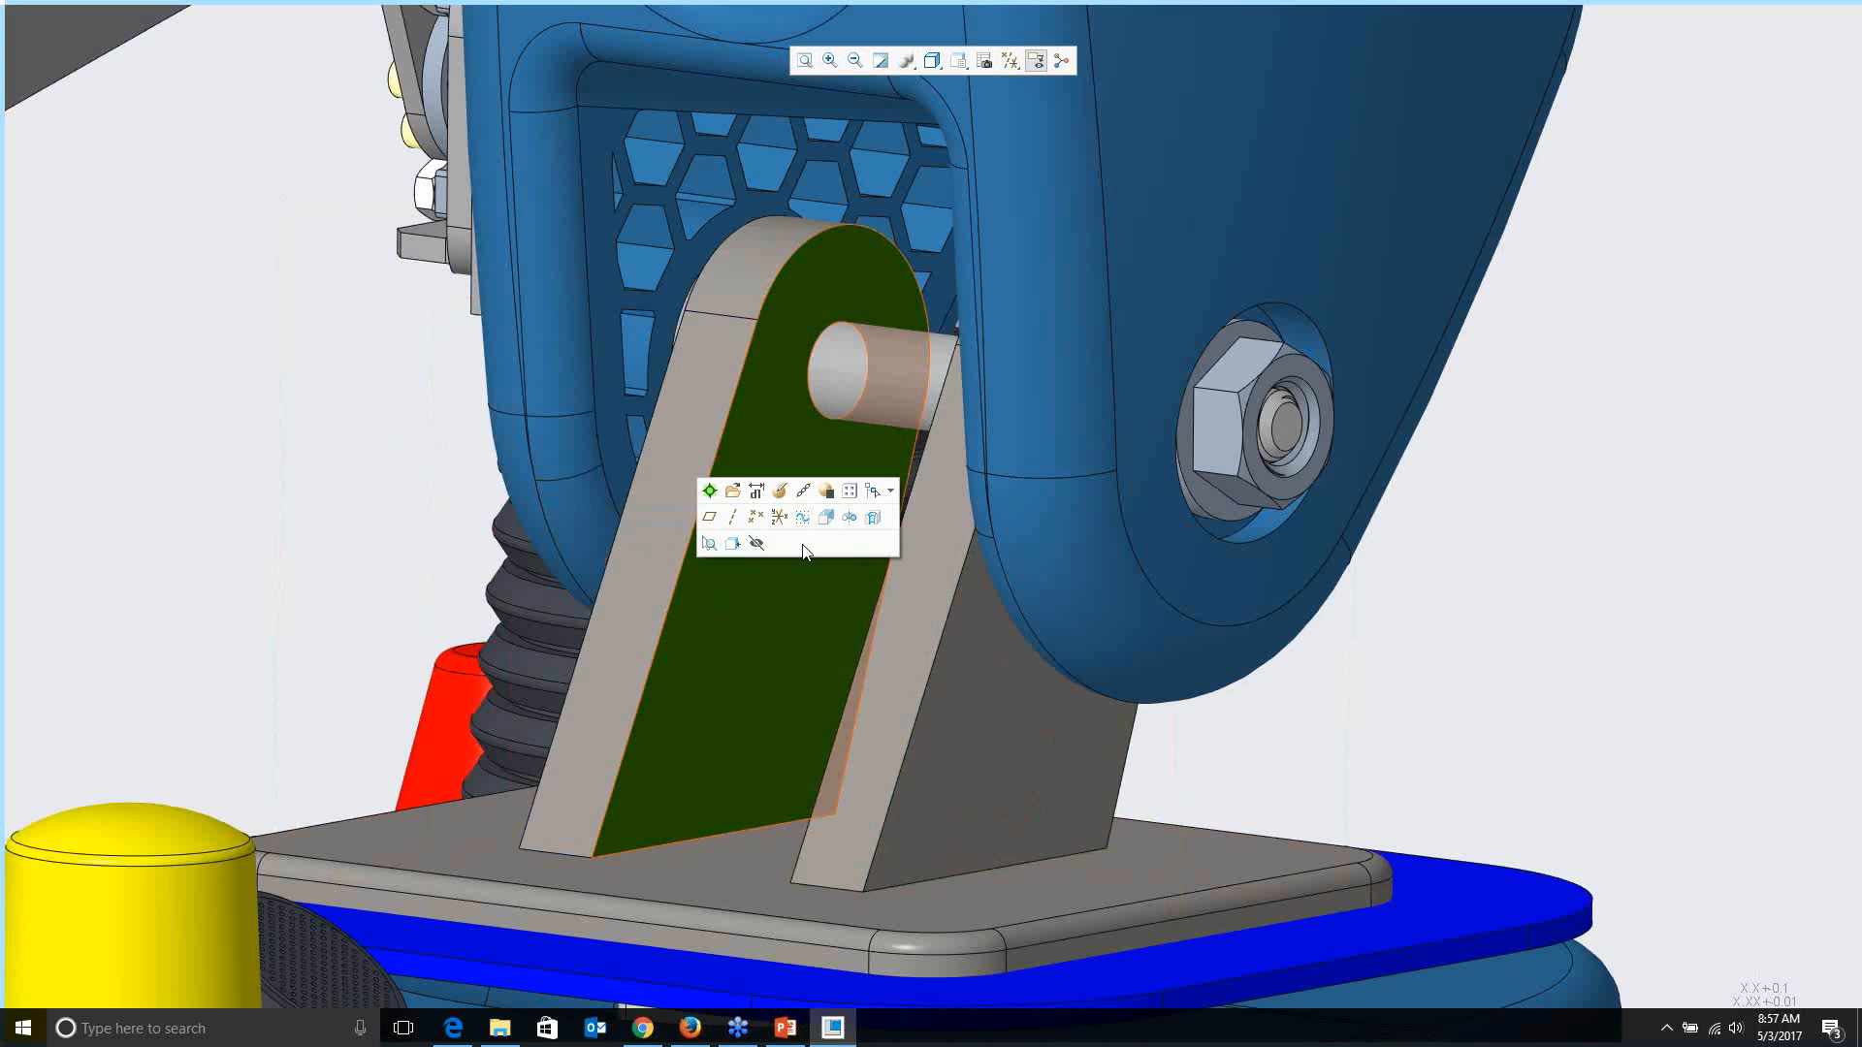
click(732, 490)
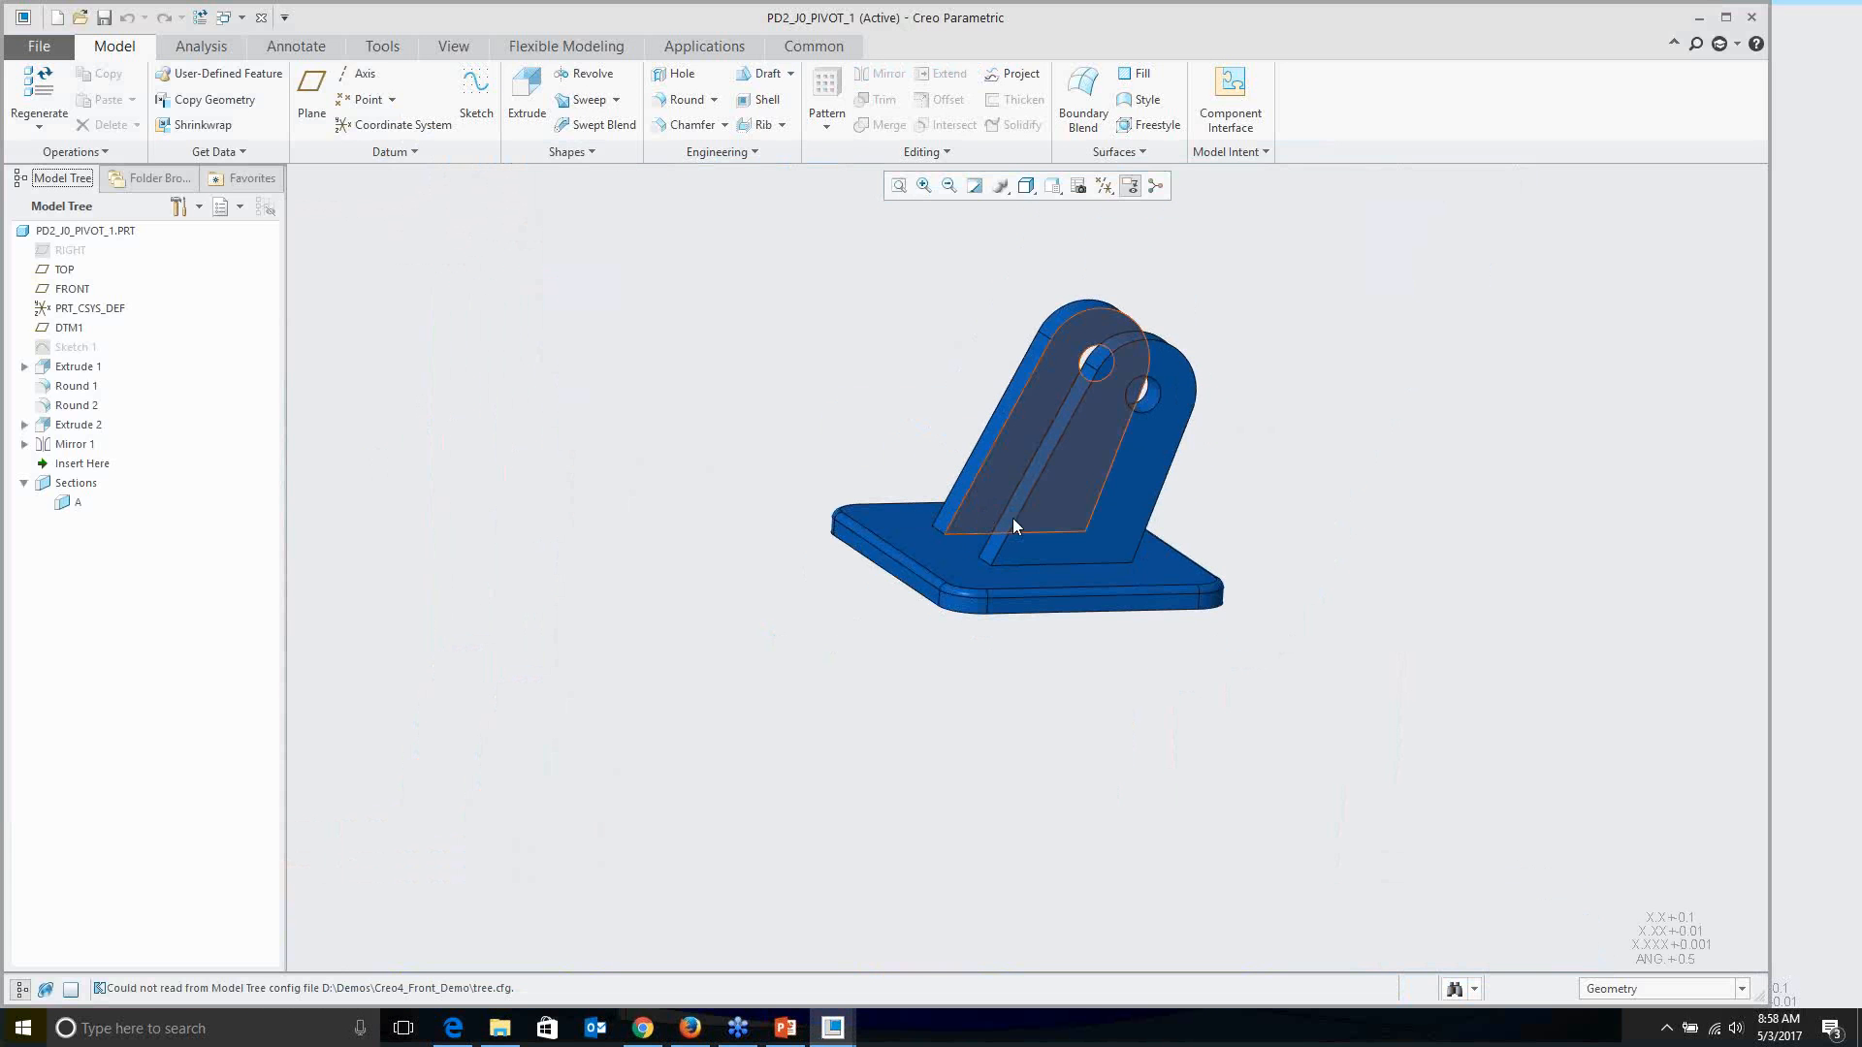
scroll(1057, 485, down, 3)
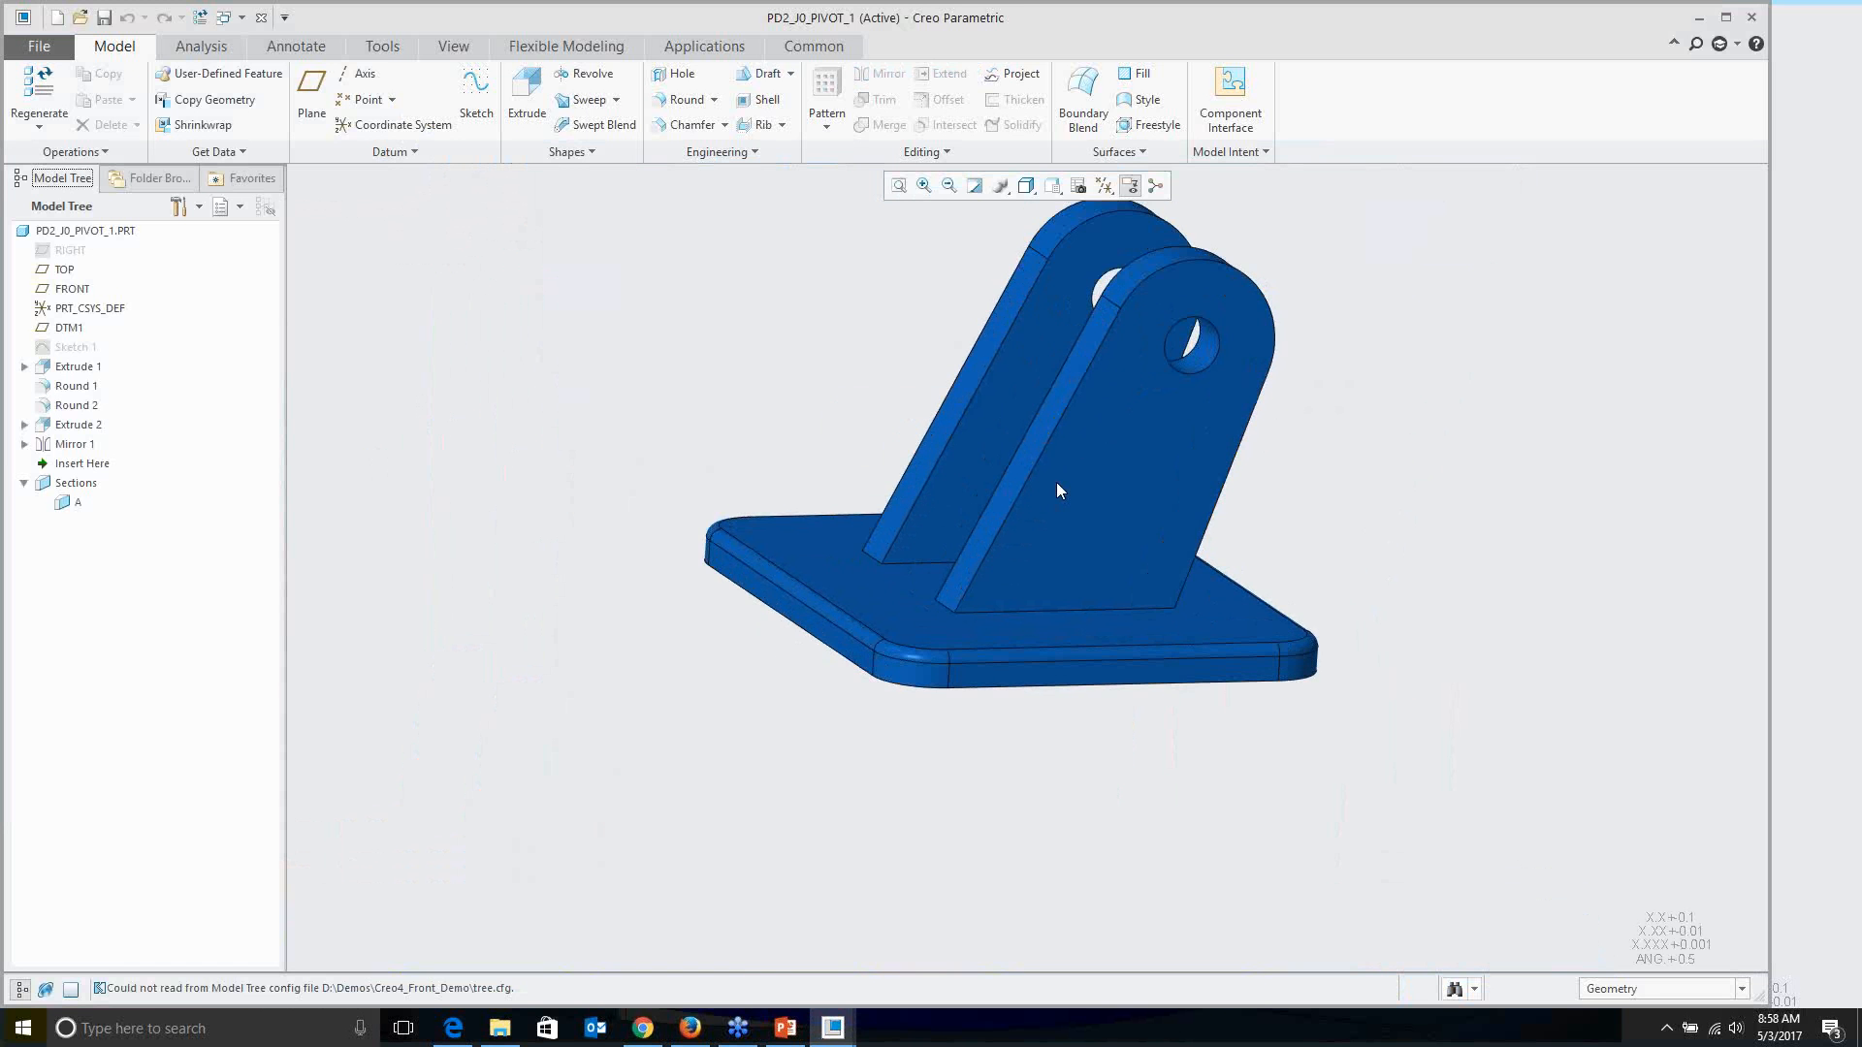
key(ctrl+d)
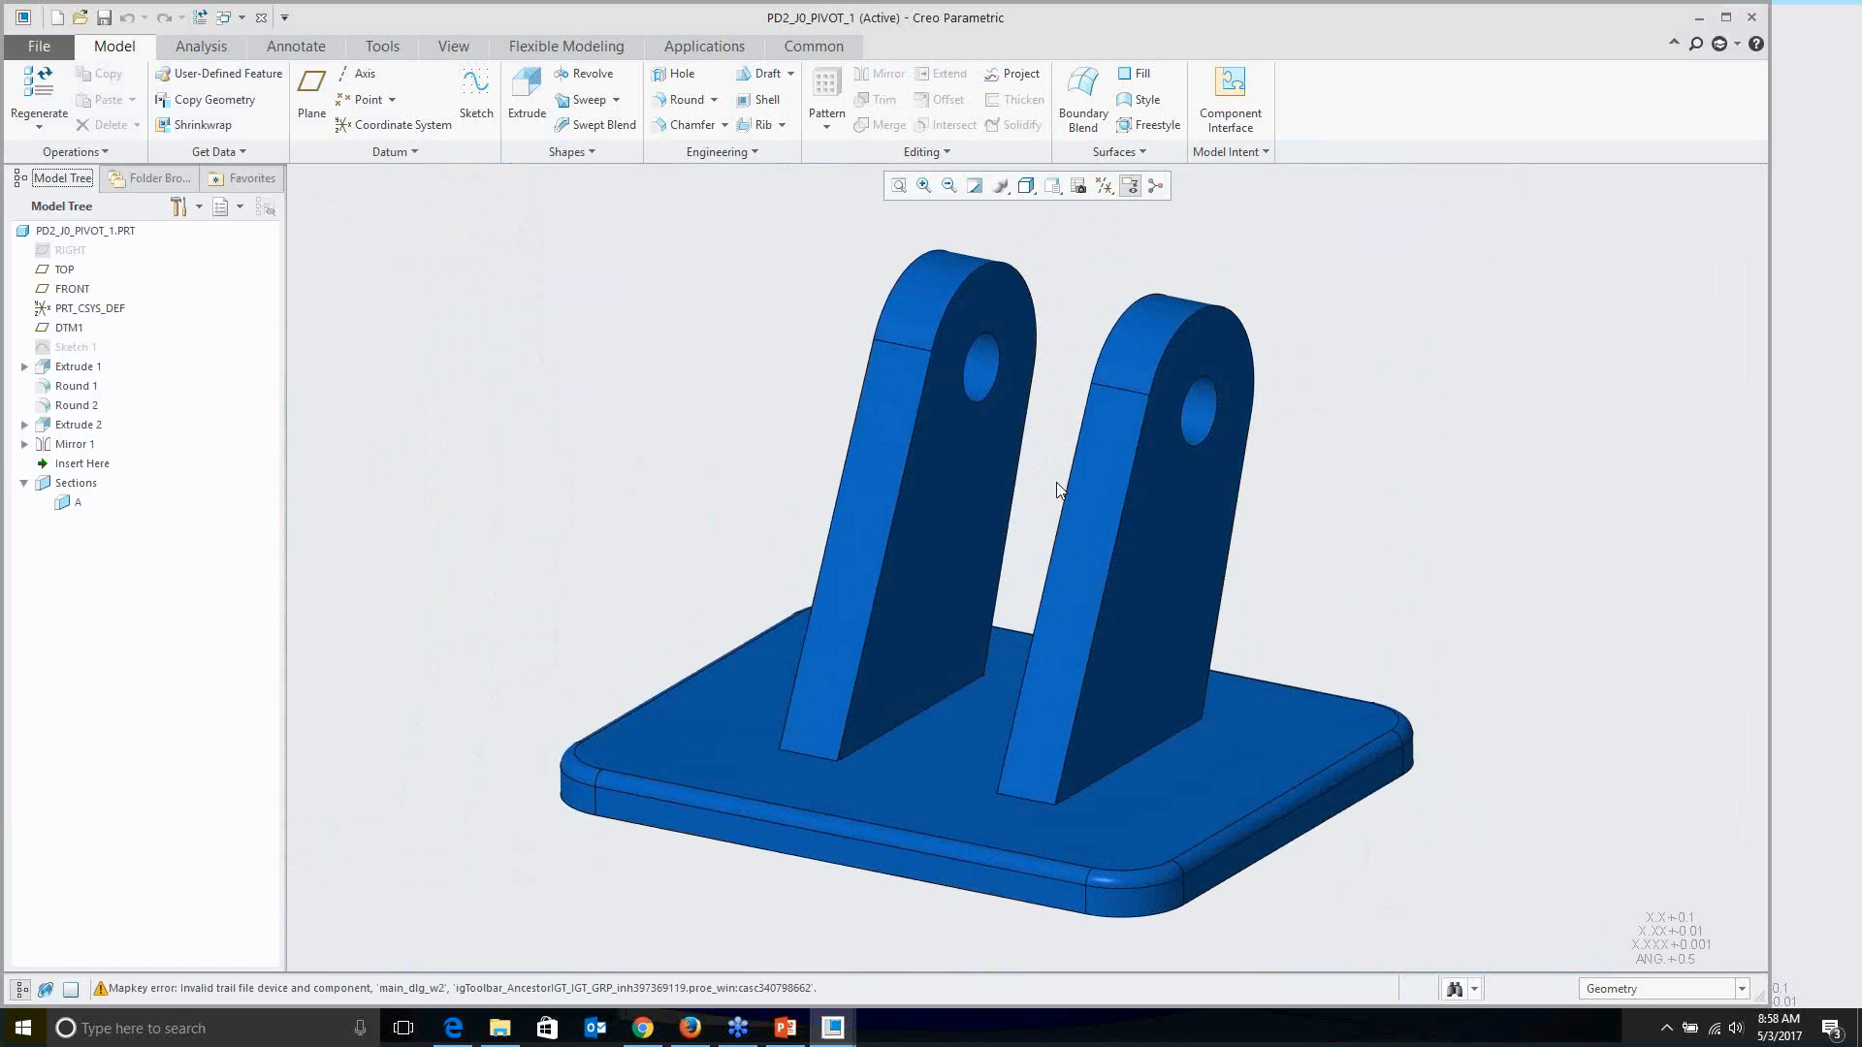
Step: Display the datum planes and create a Midplane datum between DTM1 and the base plate's opposite side face
key(z)
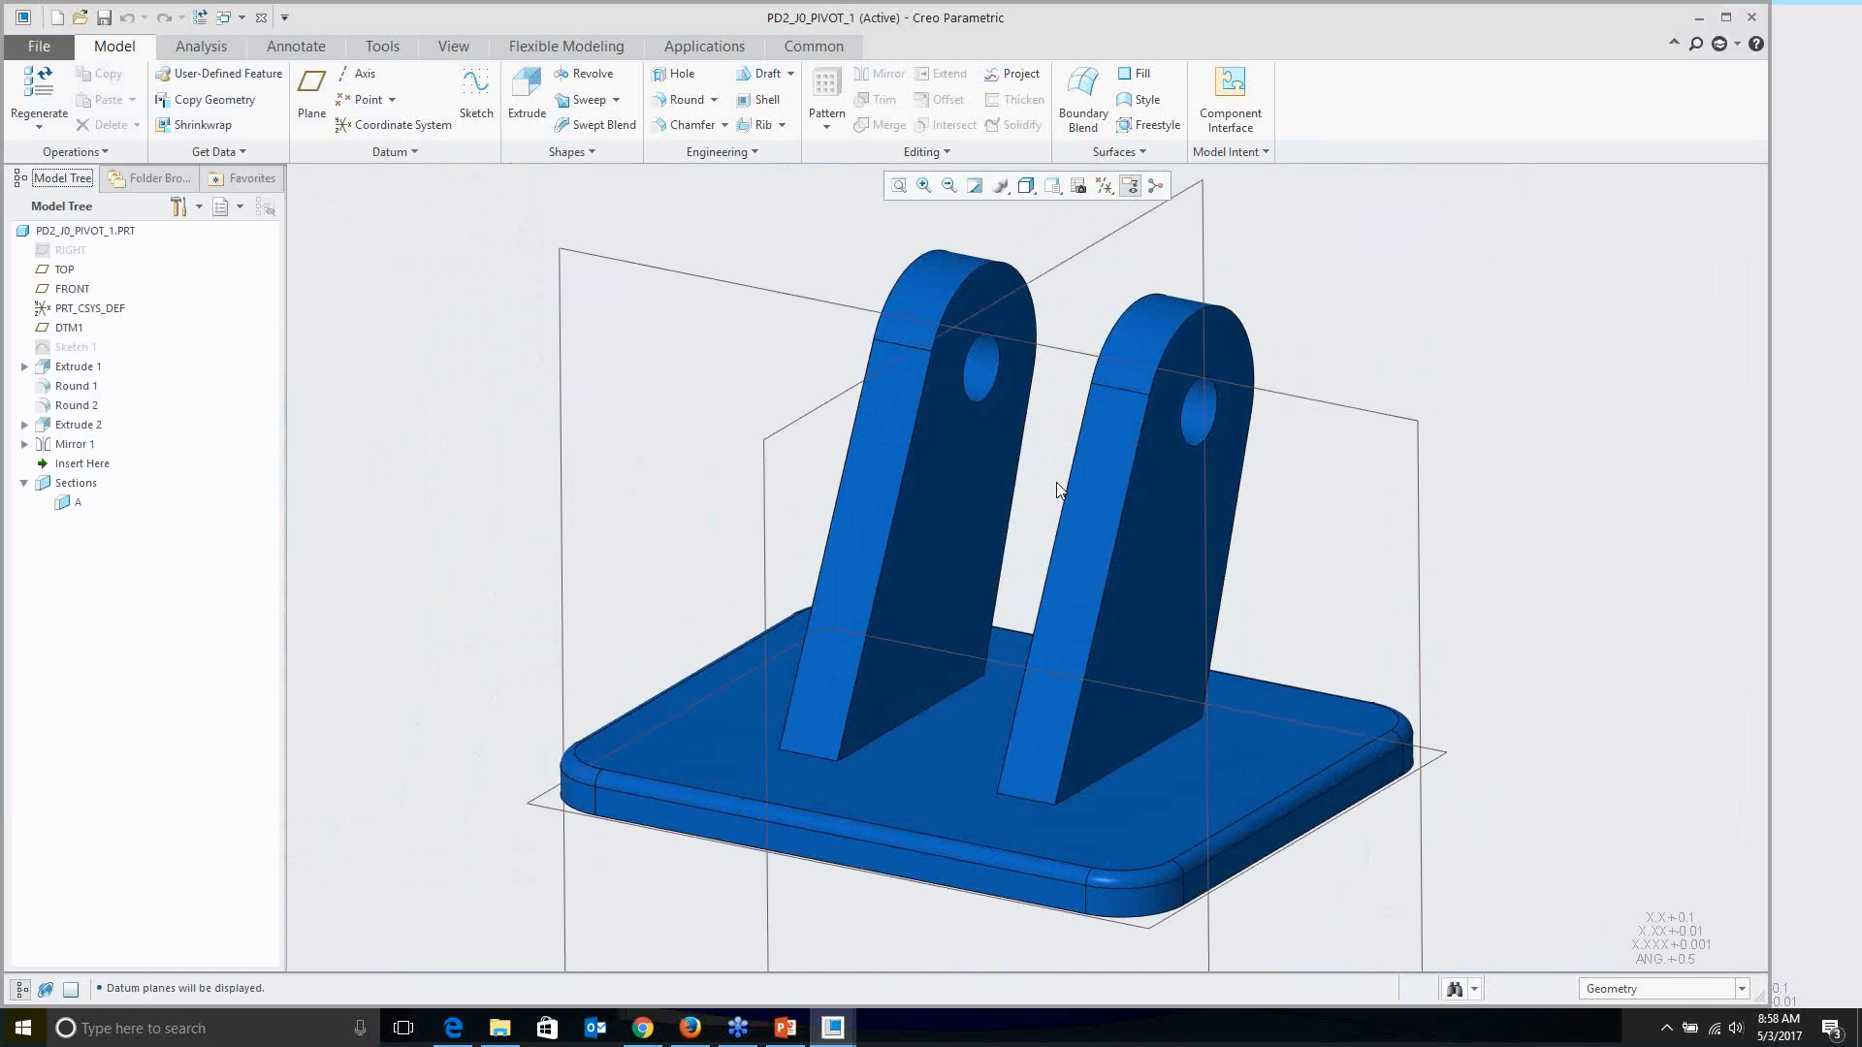
click(1345, 409)
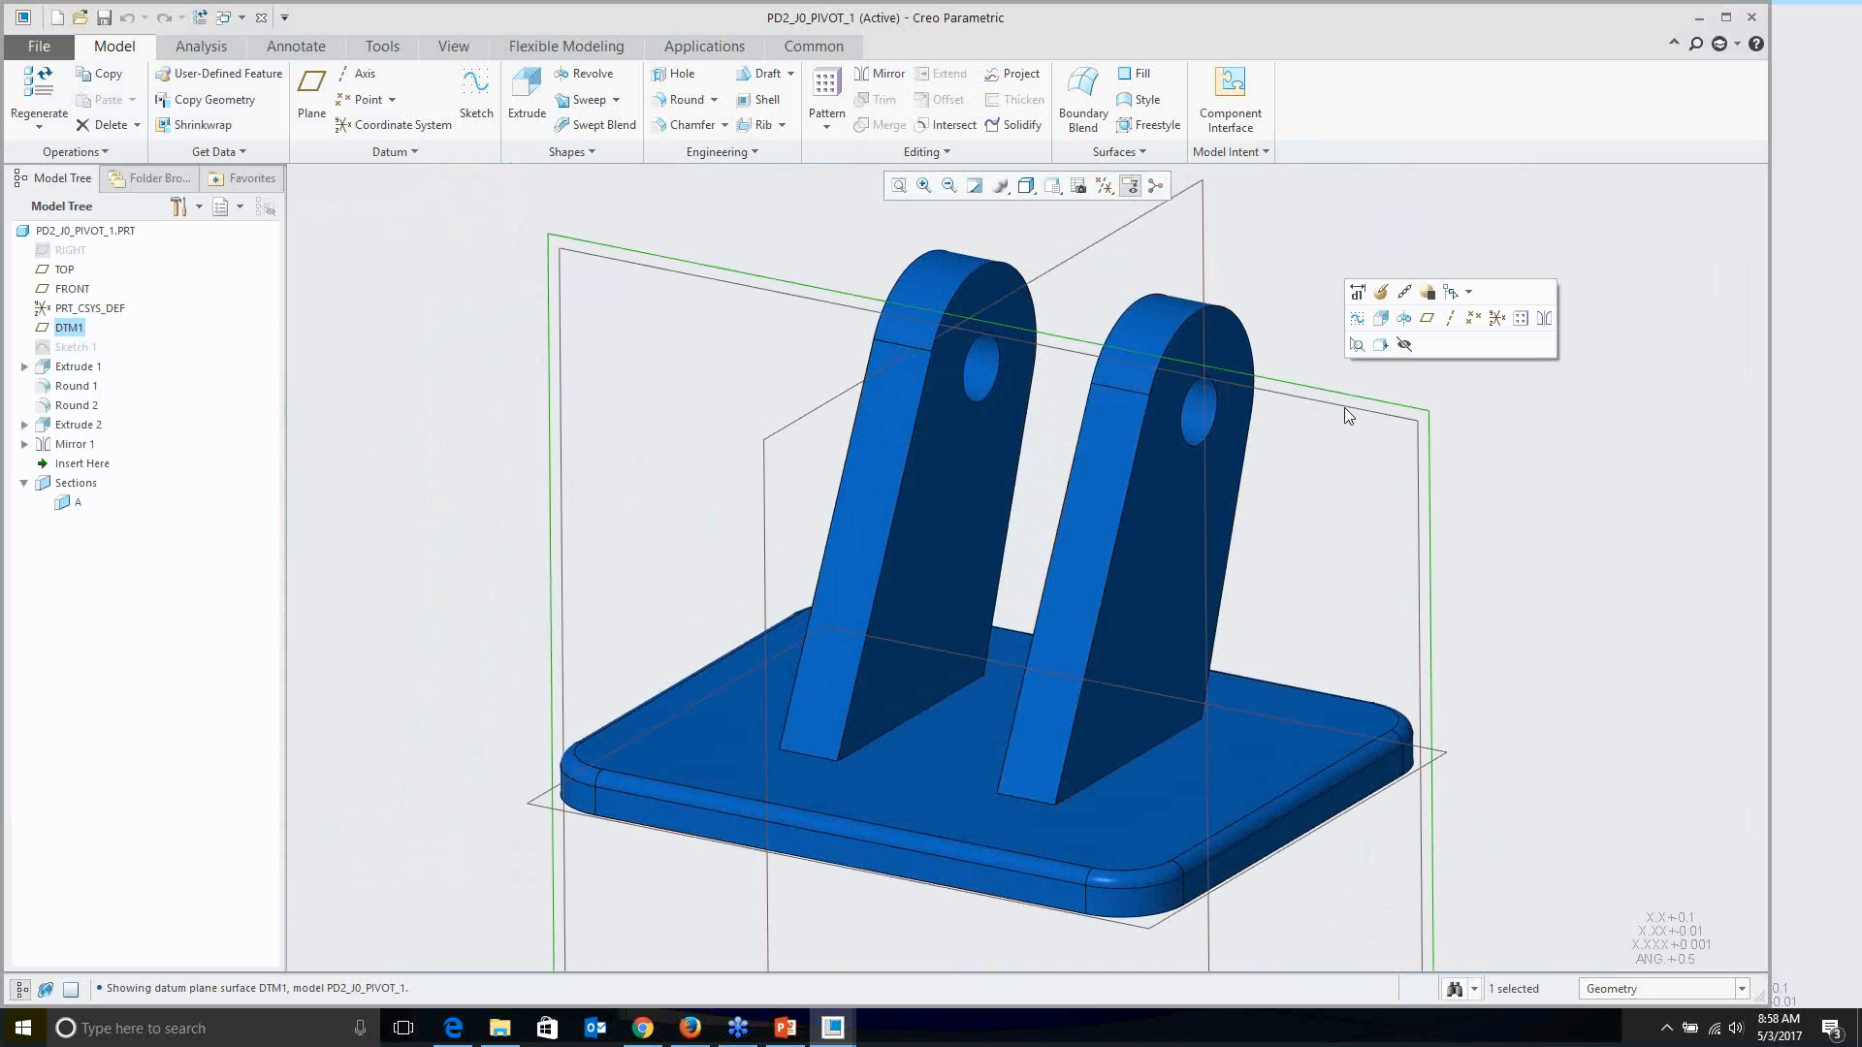
click(1426, 320)
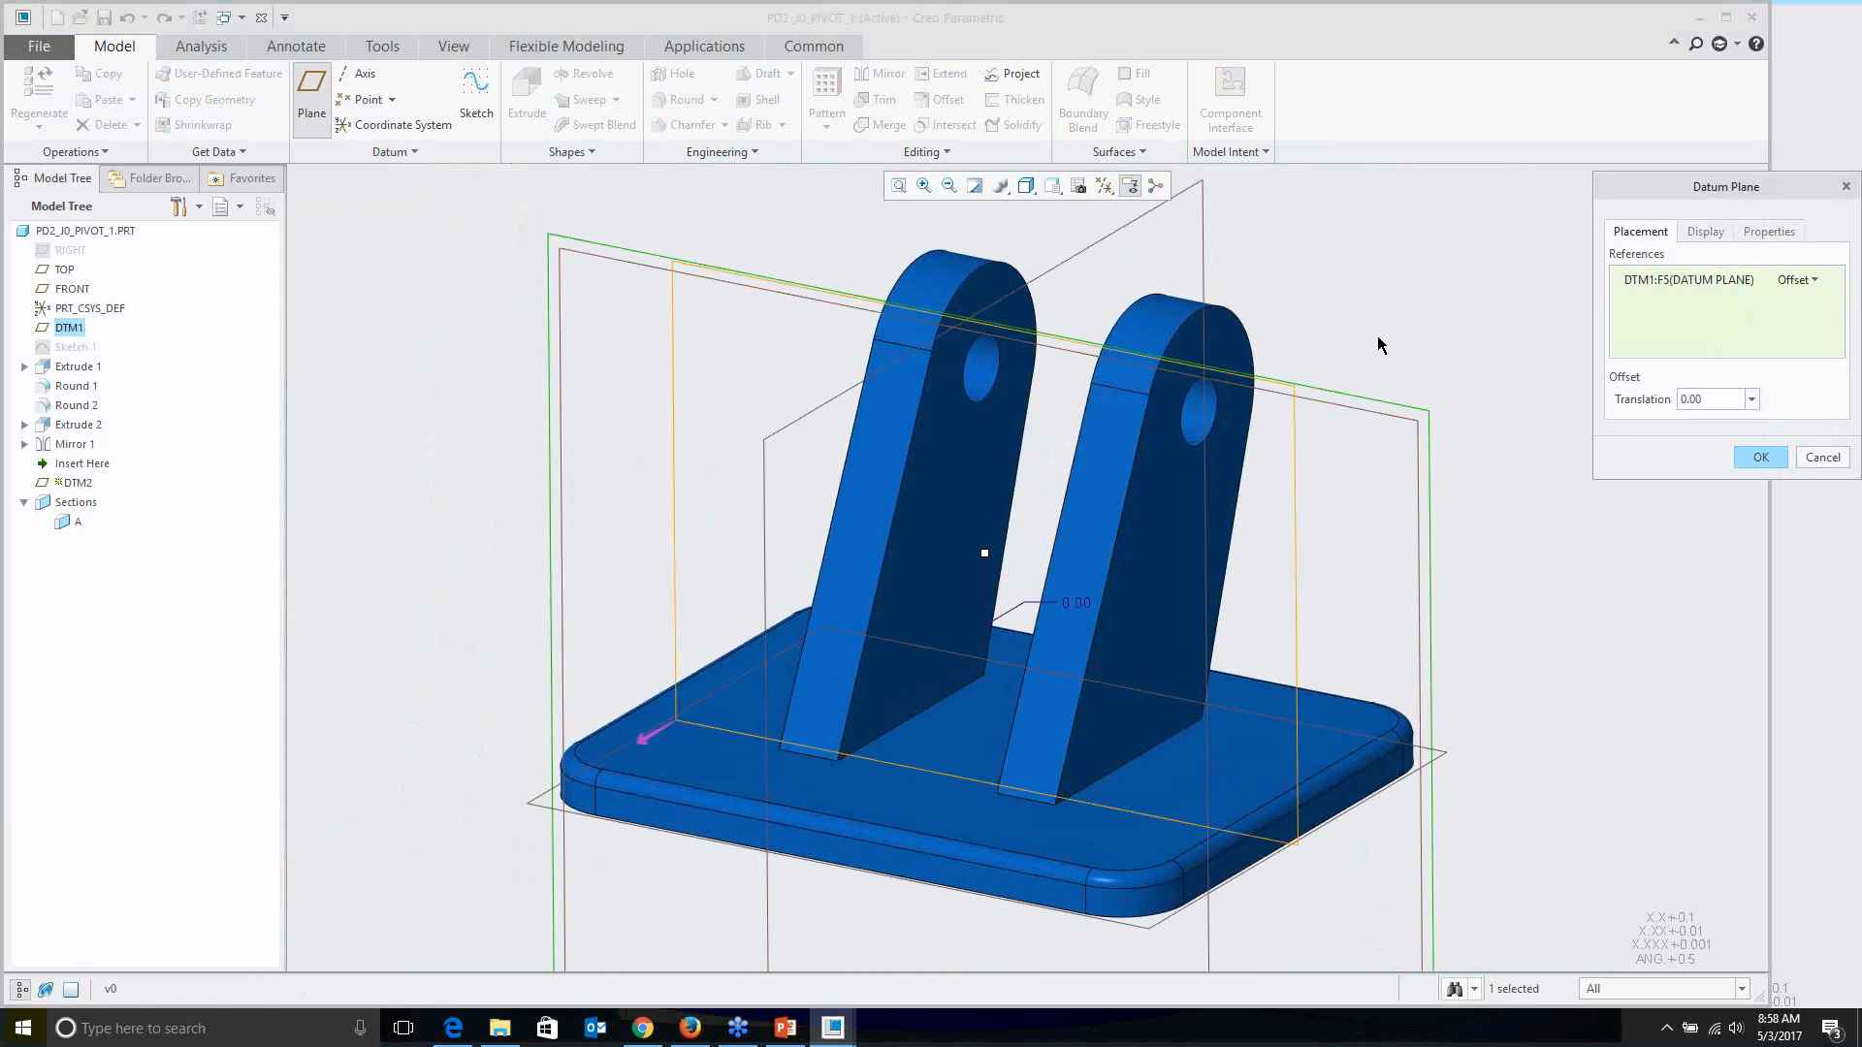
middle_drag(1377, 335, 1377, 336)
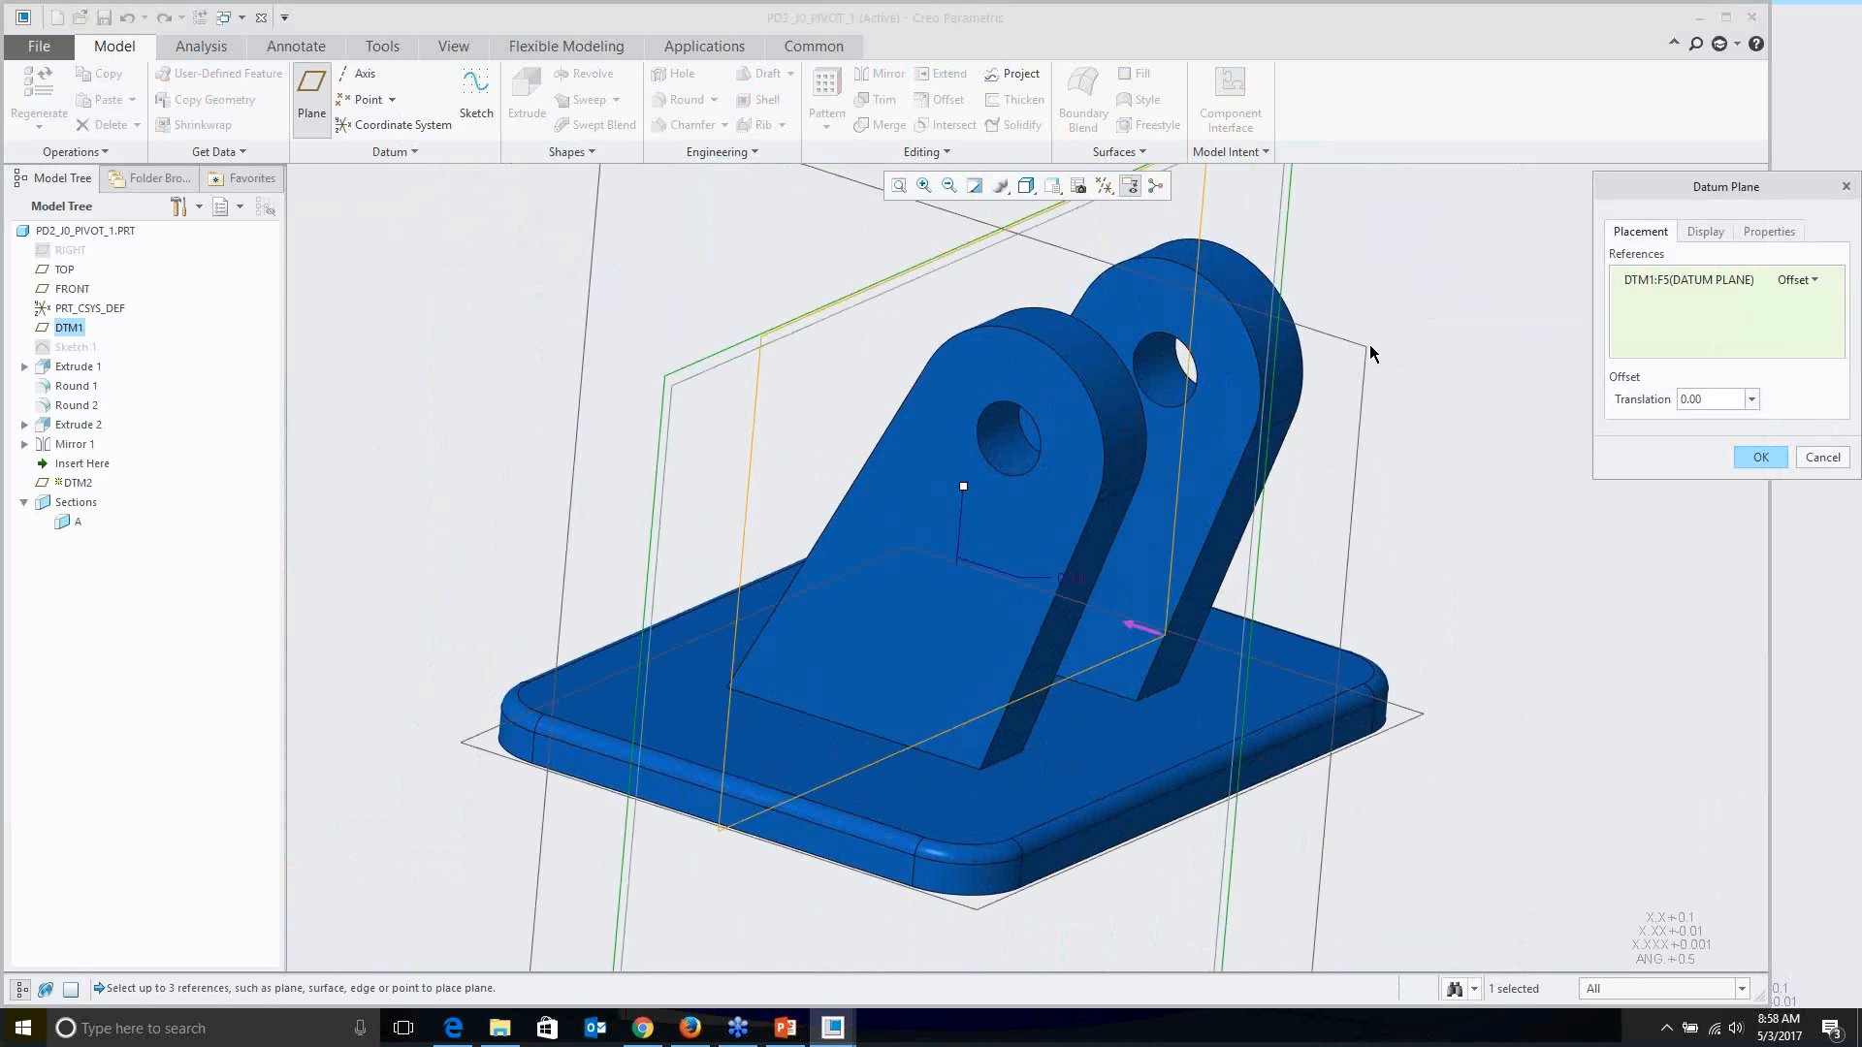
ctrl+click(1117, 840)
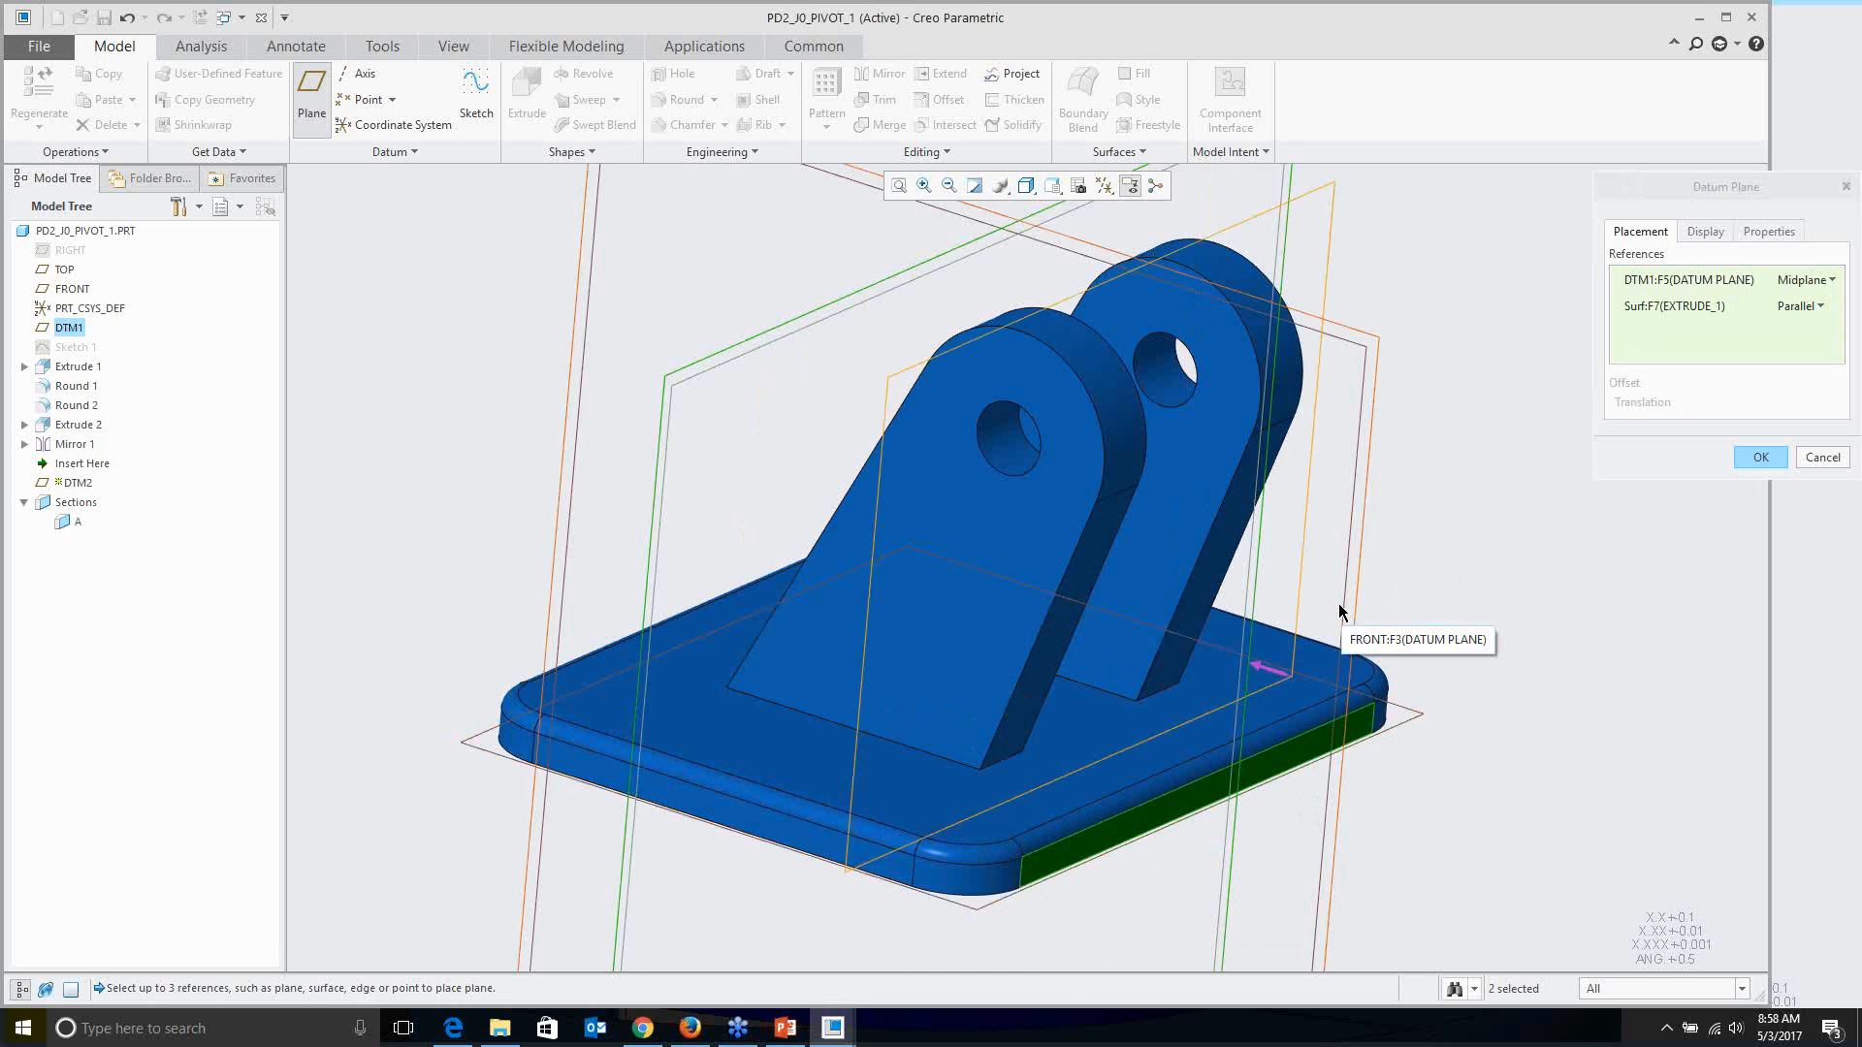
click(1769, 464)
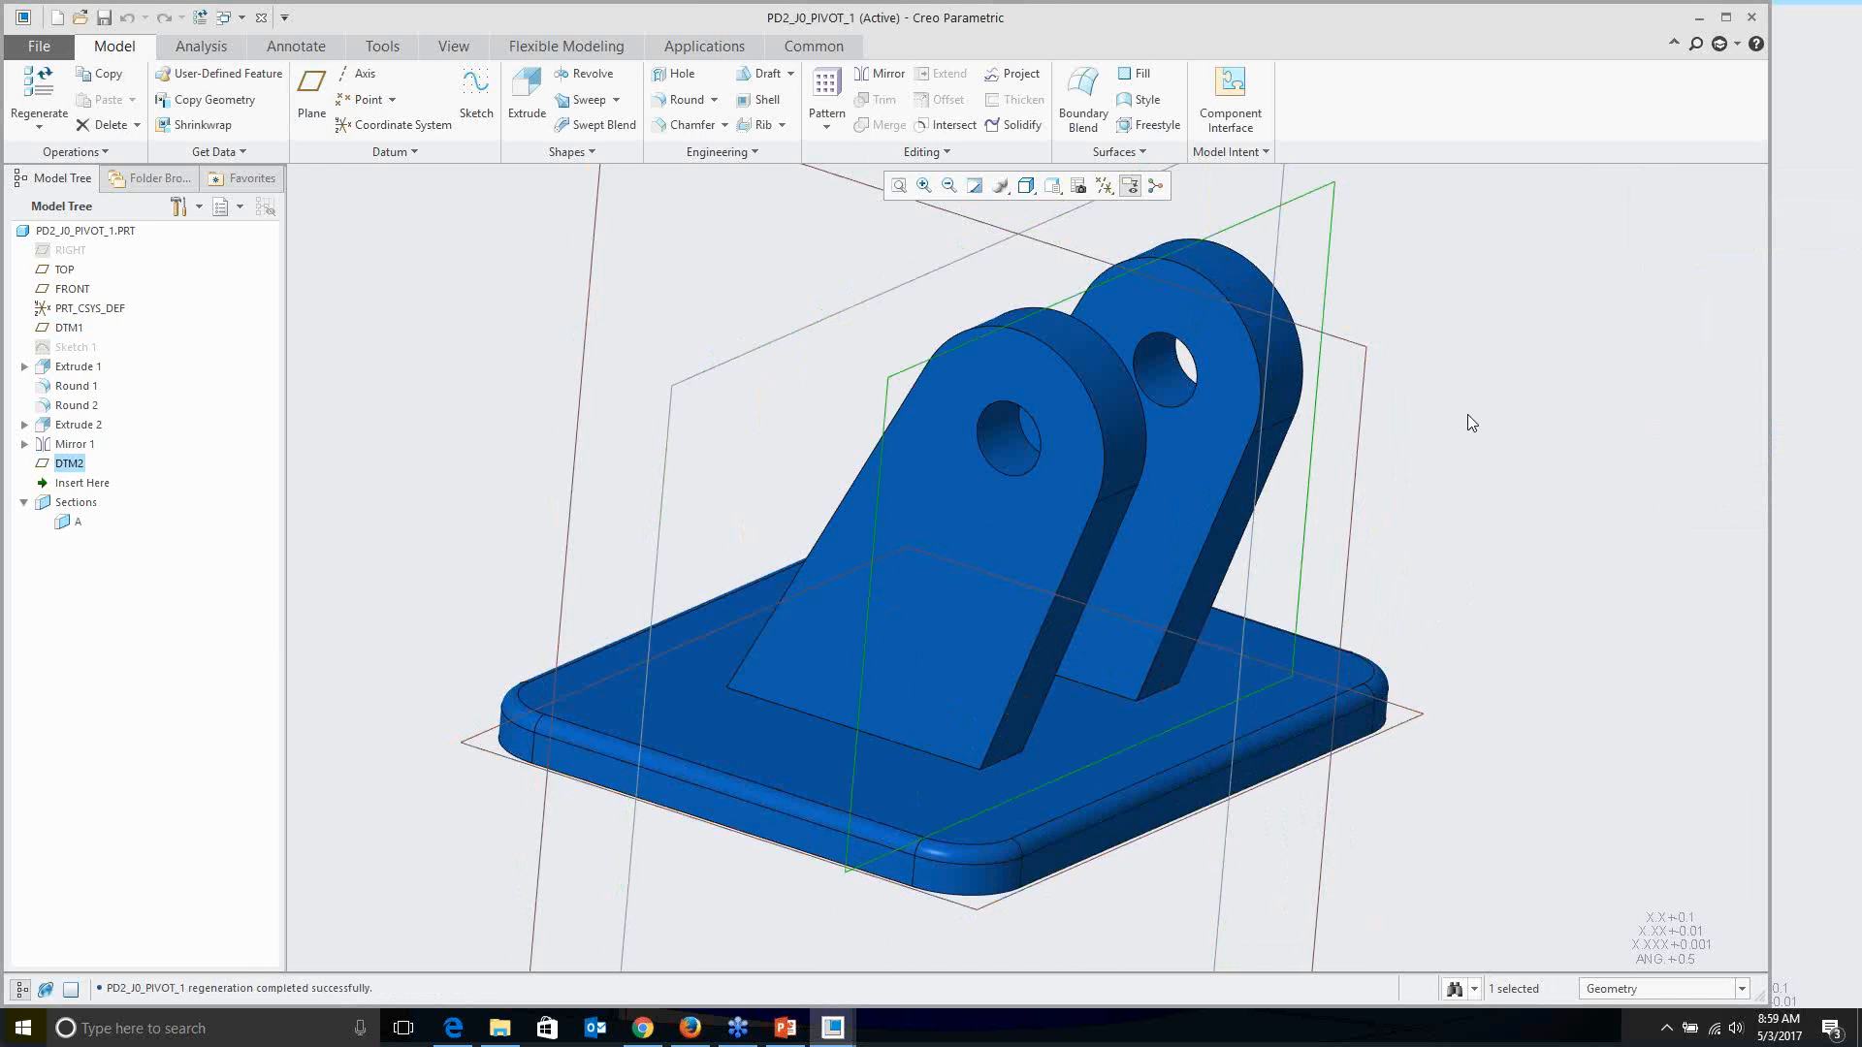
Step: Start an extrusion on the new datum plane and sketch a rectangle about 0.90 high between the two lugs, resting on the plate
click(1326, 243)
click(1364, 160)
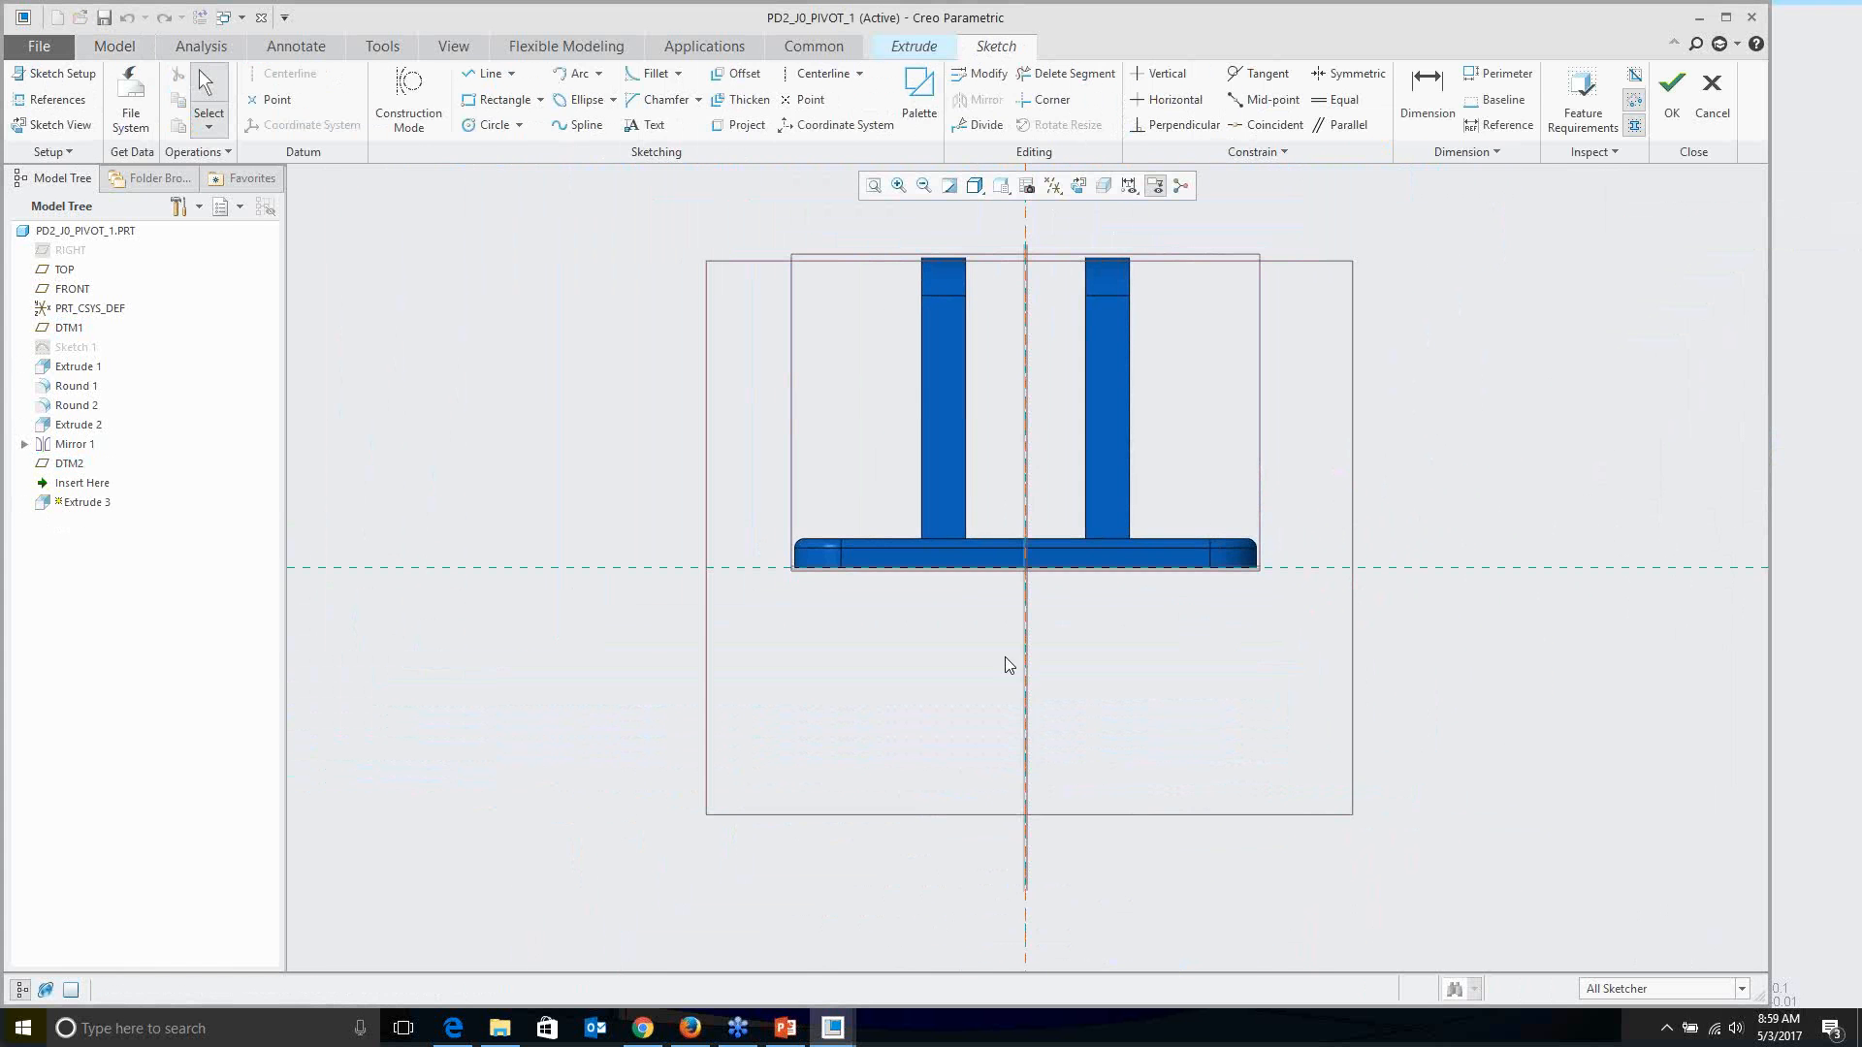
right_click(946, 650)
click(1016, 687)
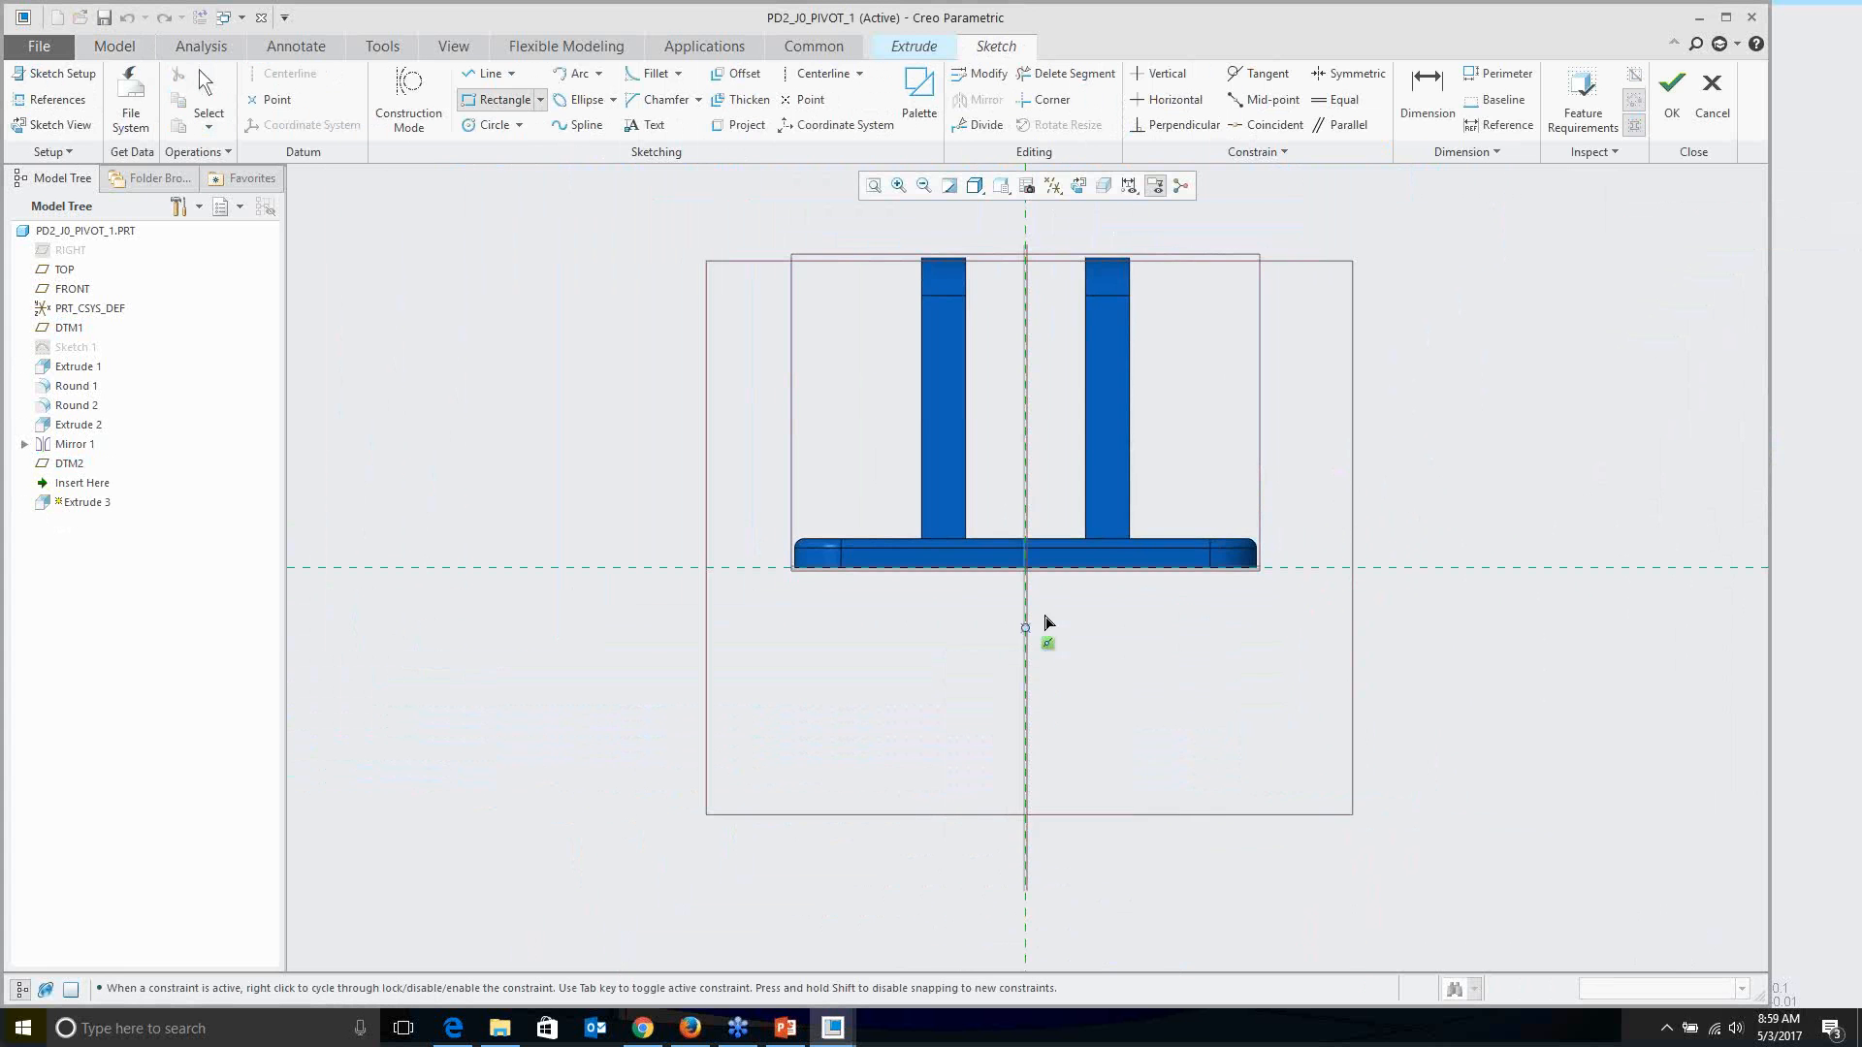
scroll(1051, 503, up, 5)
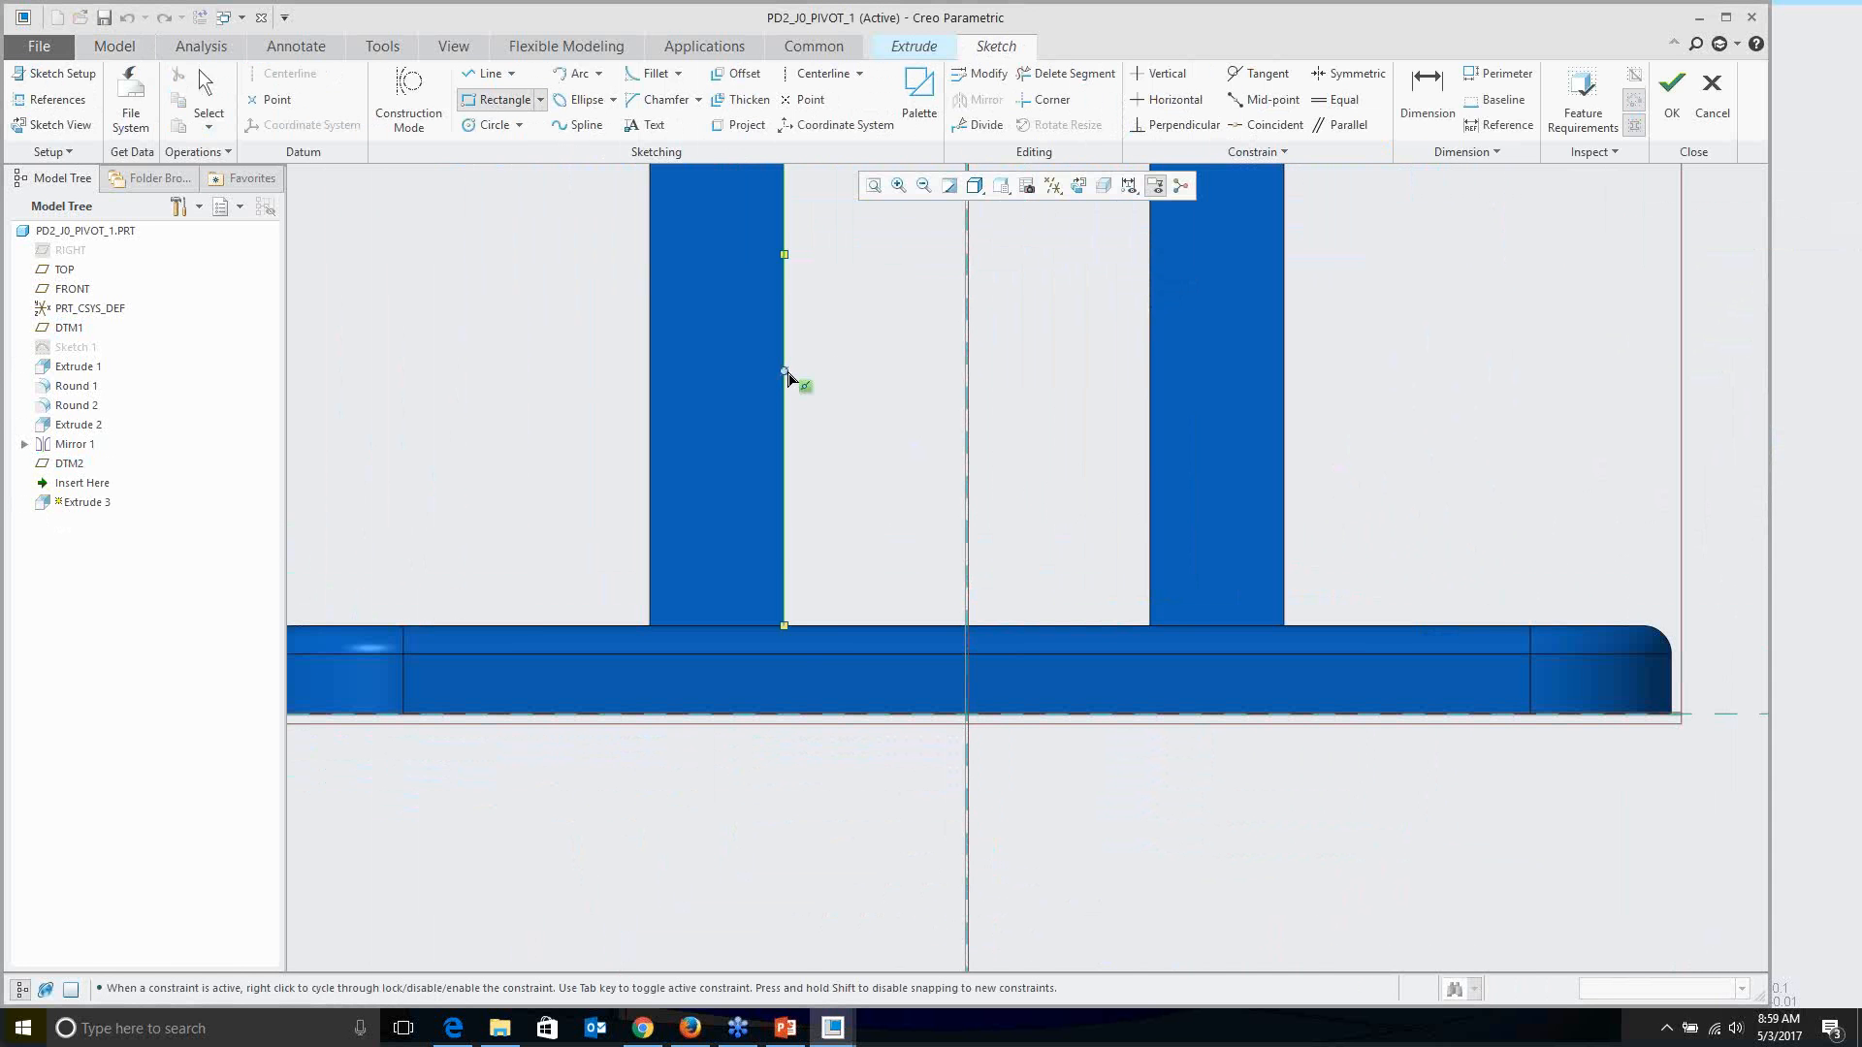
click(784, 372)
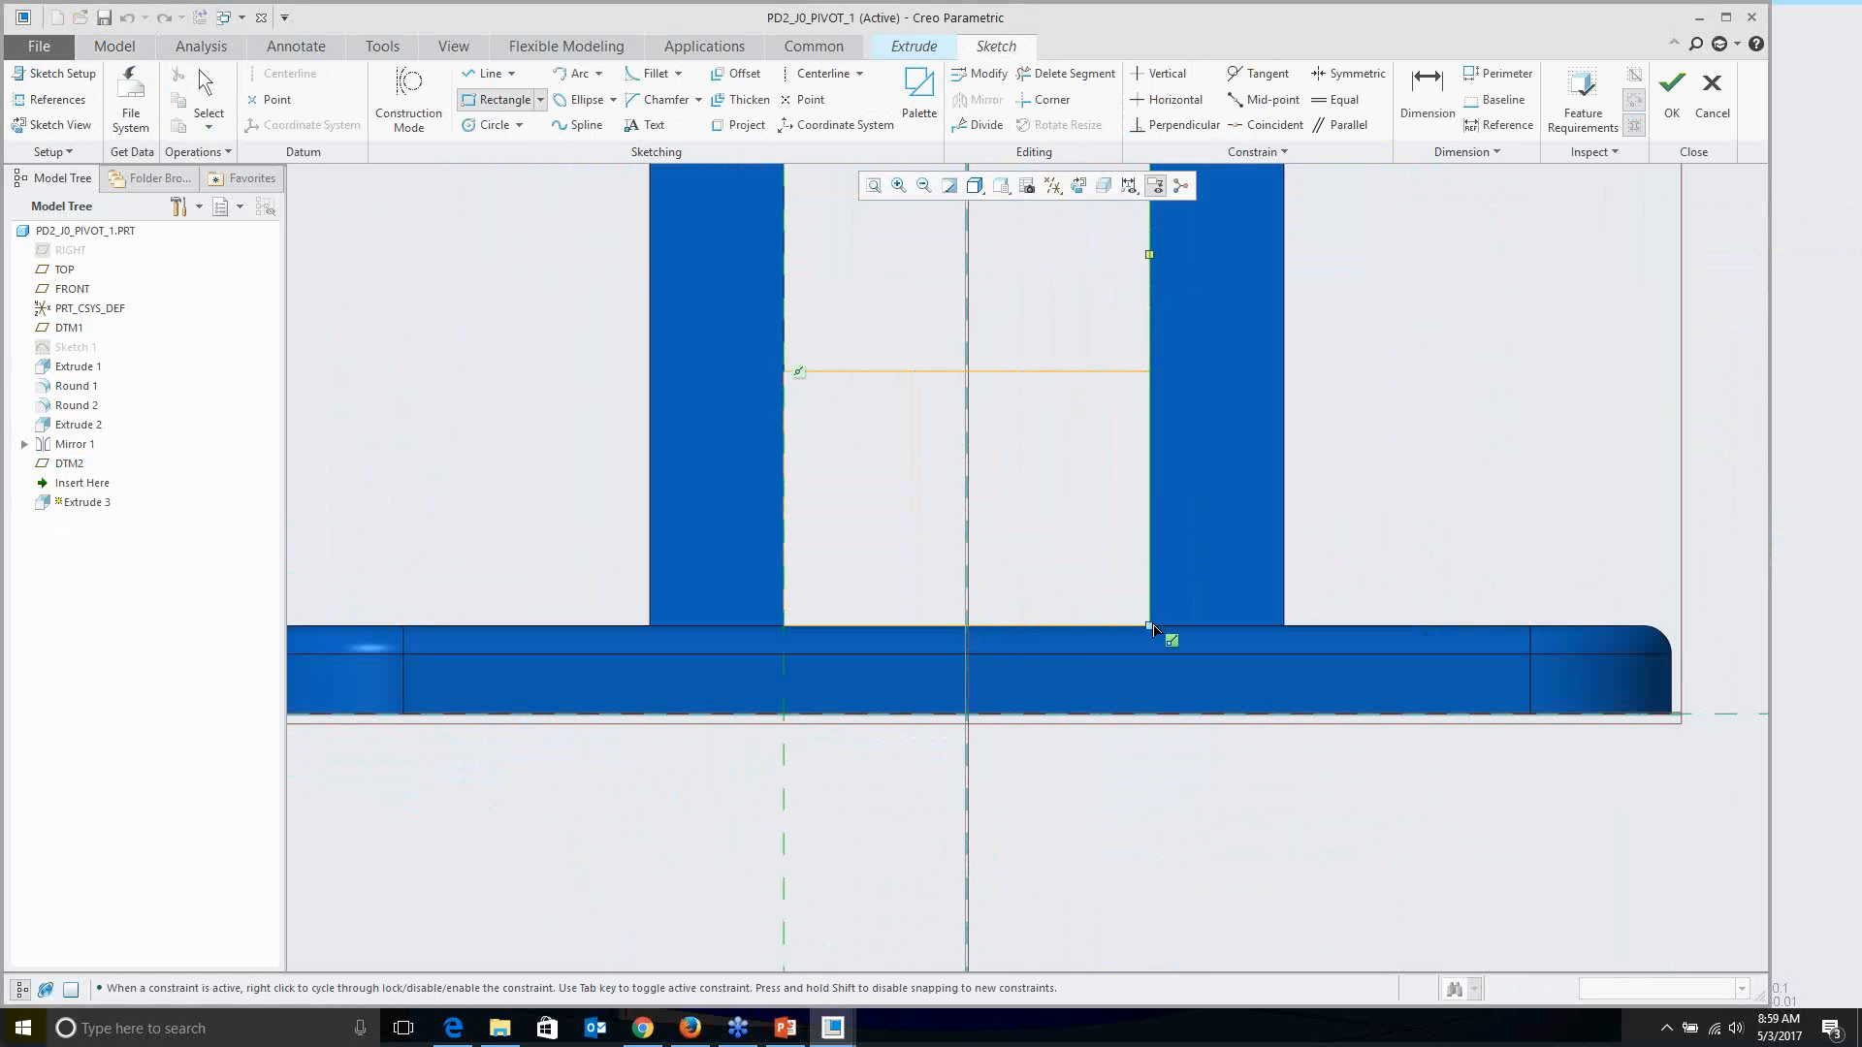
click(1144, 655)
middle_click(1171, 758)
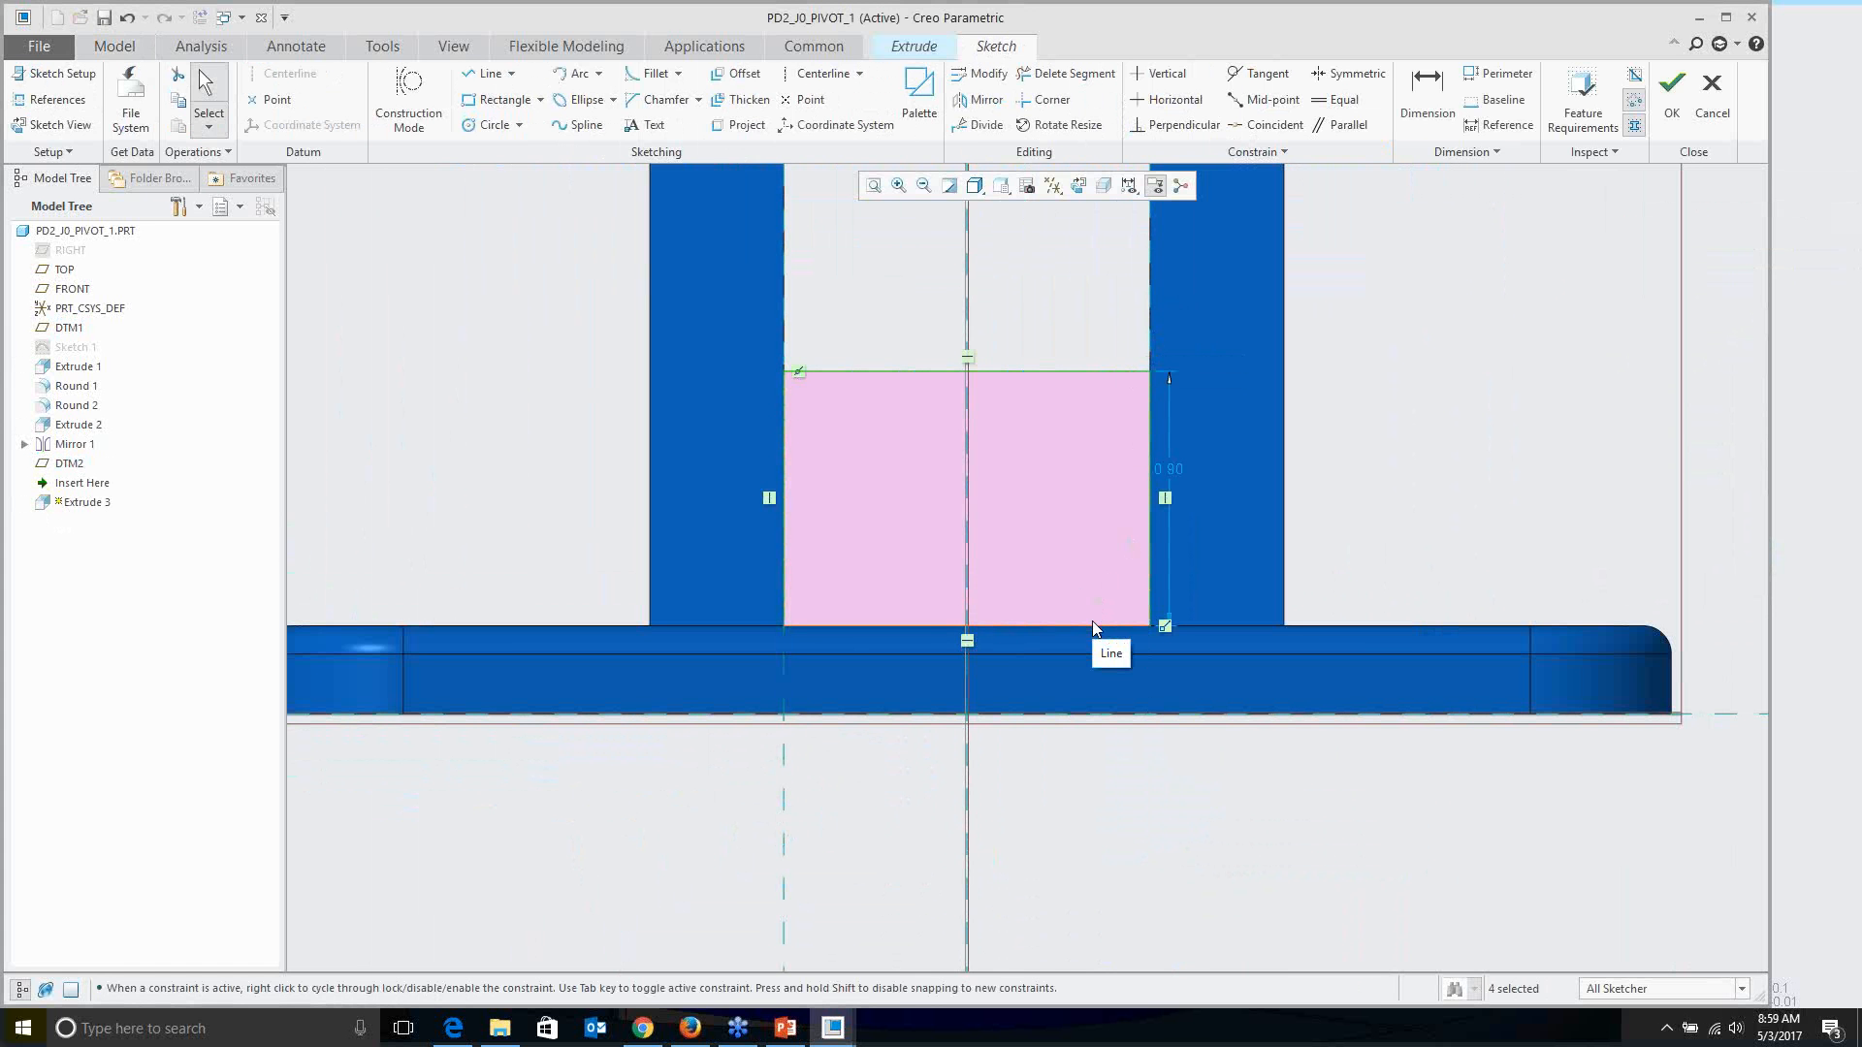
Step: Set the web rectangle's height to 1.00 and finish the sketch
double_click(1169, 470)
text(1)
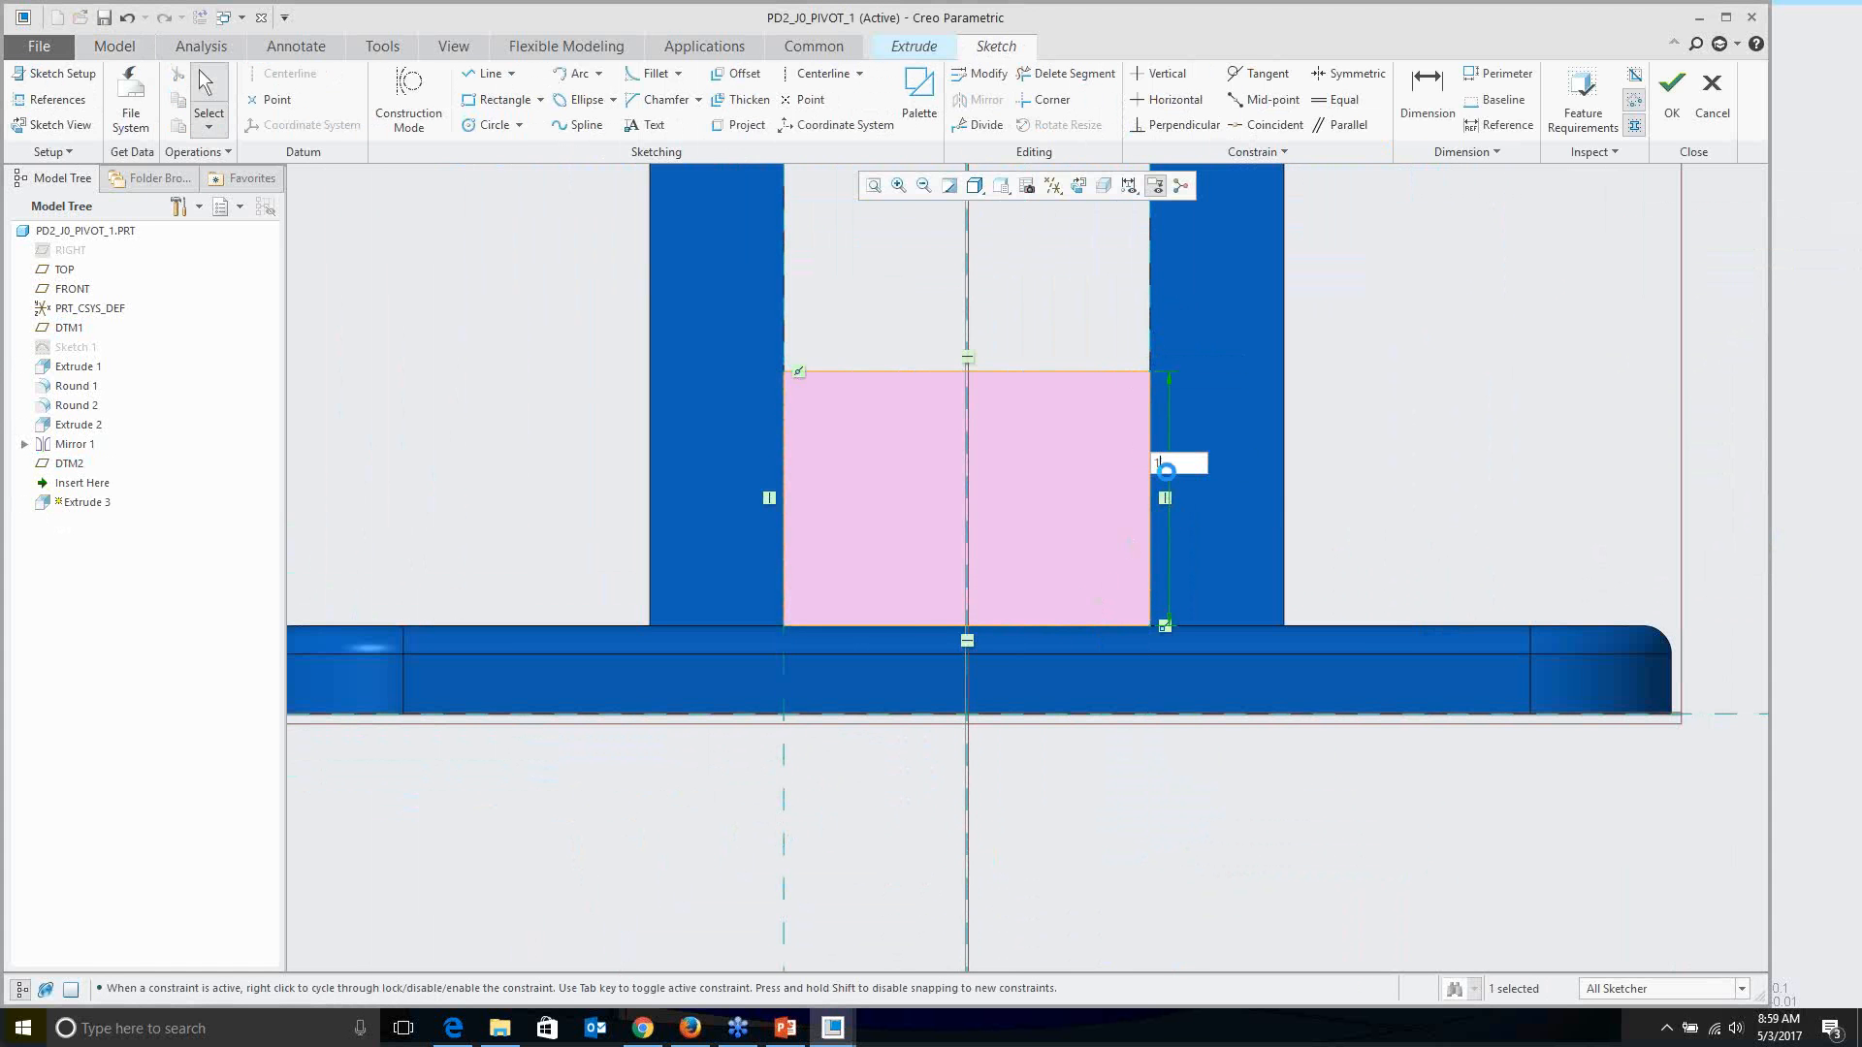
key(Return)
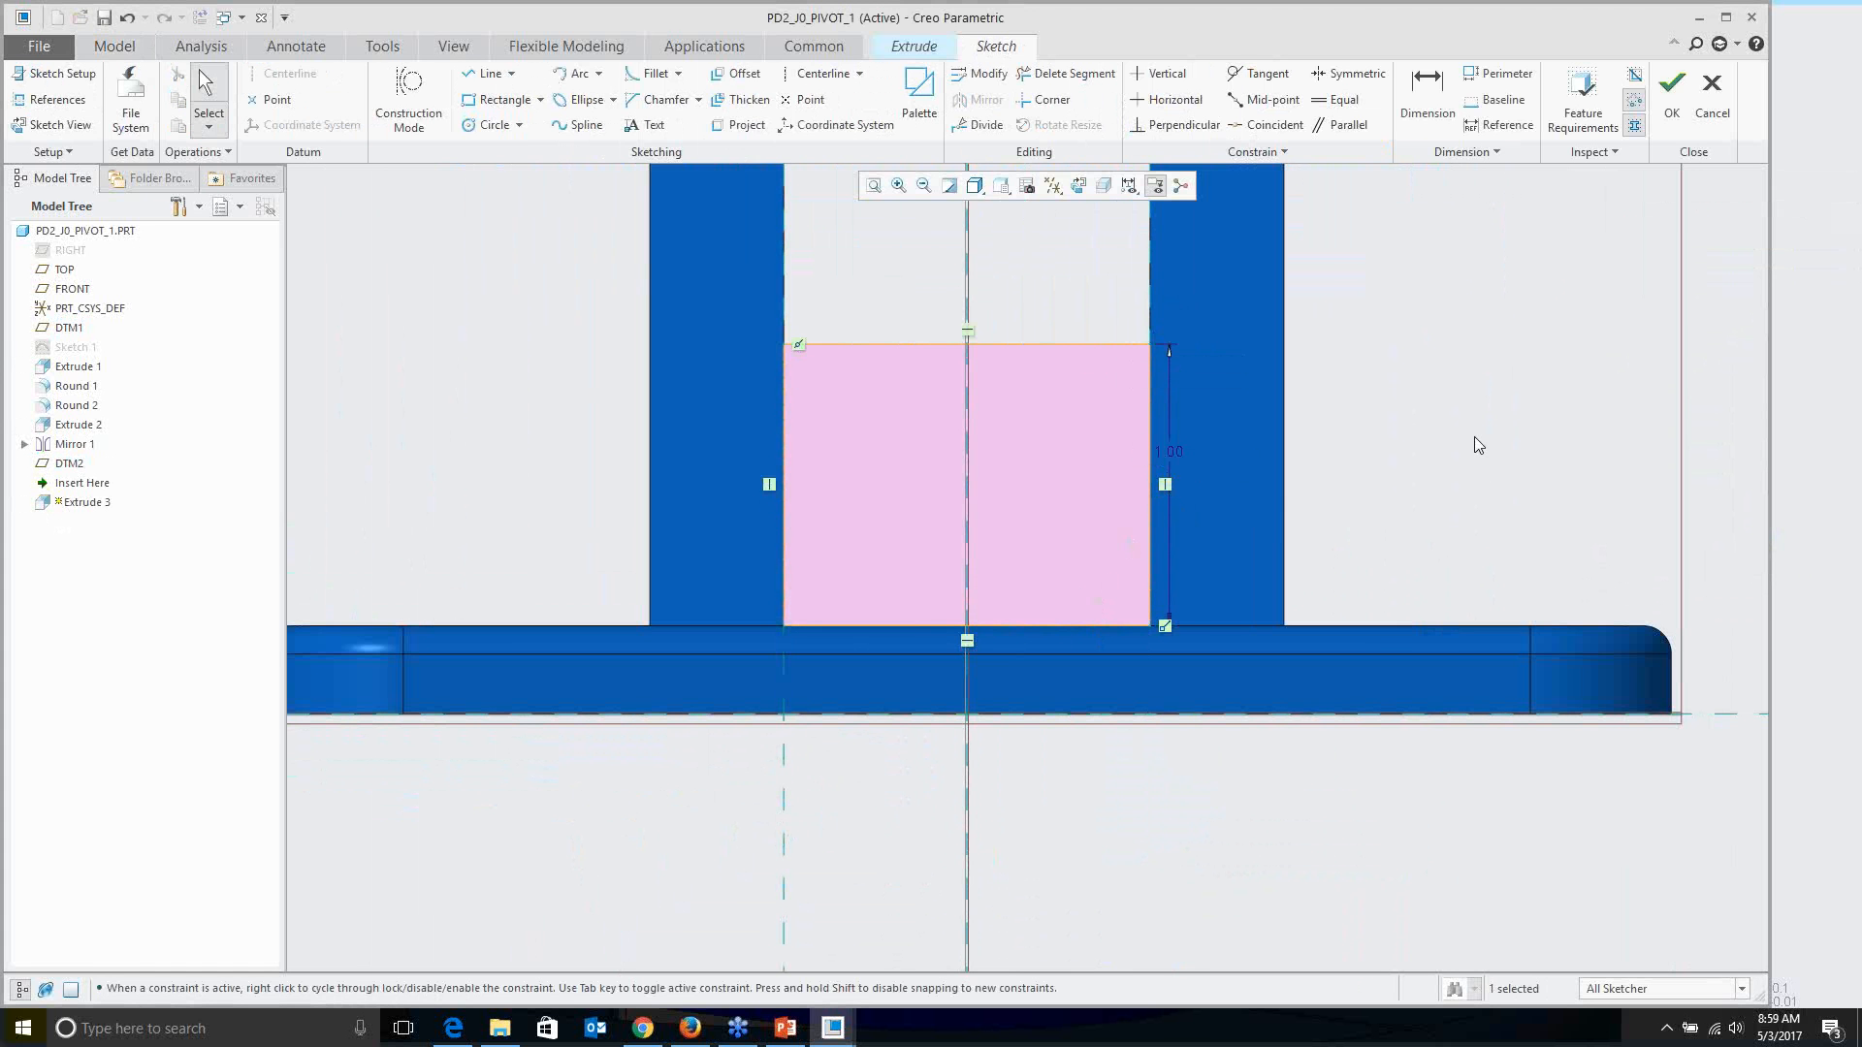
right_click(1428, 446)
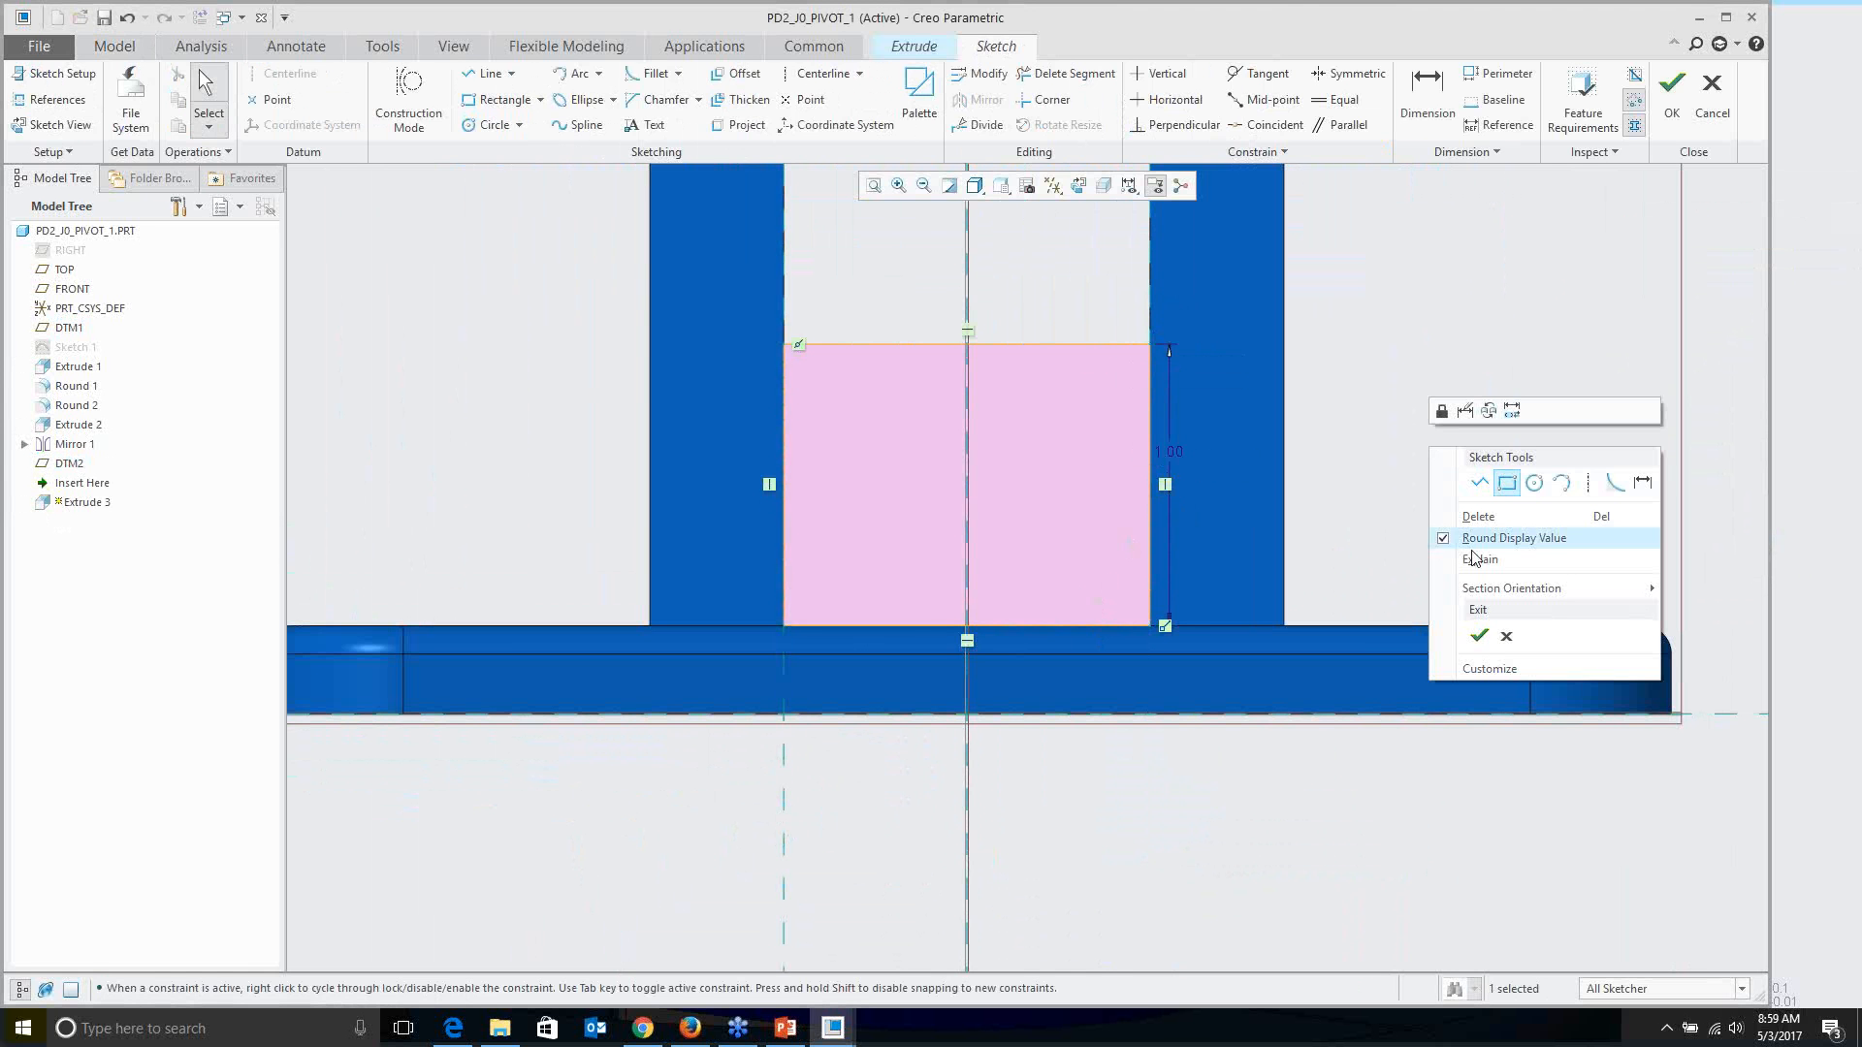
click(1481, 635)
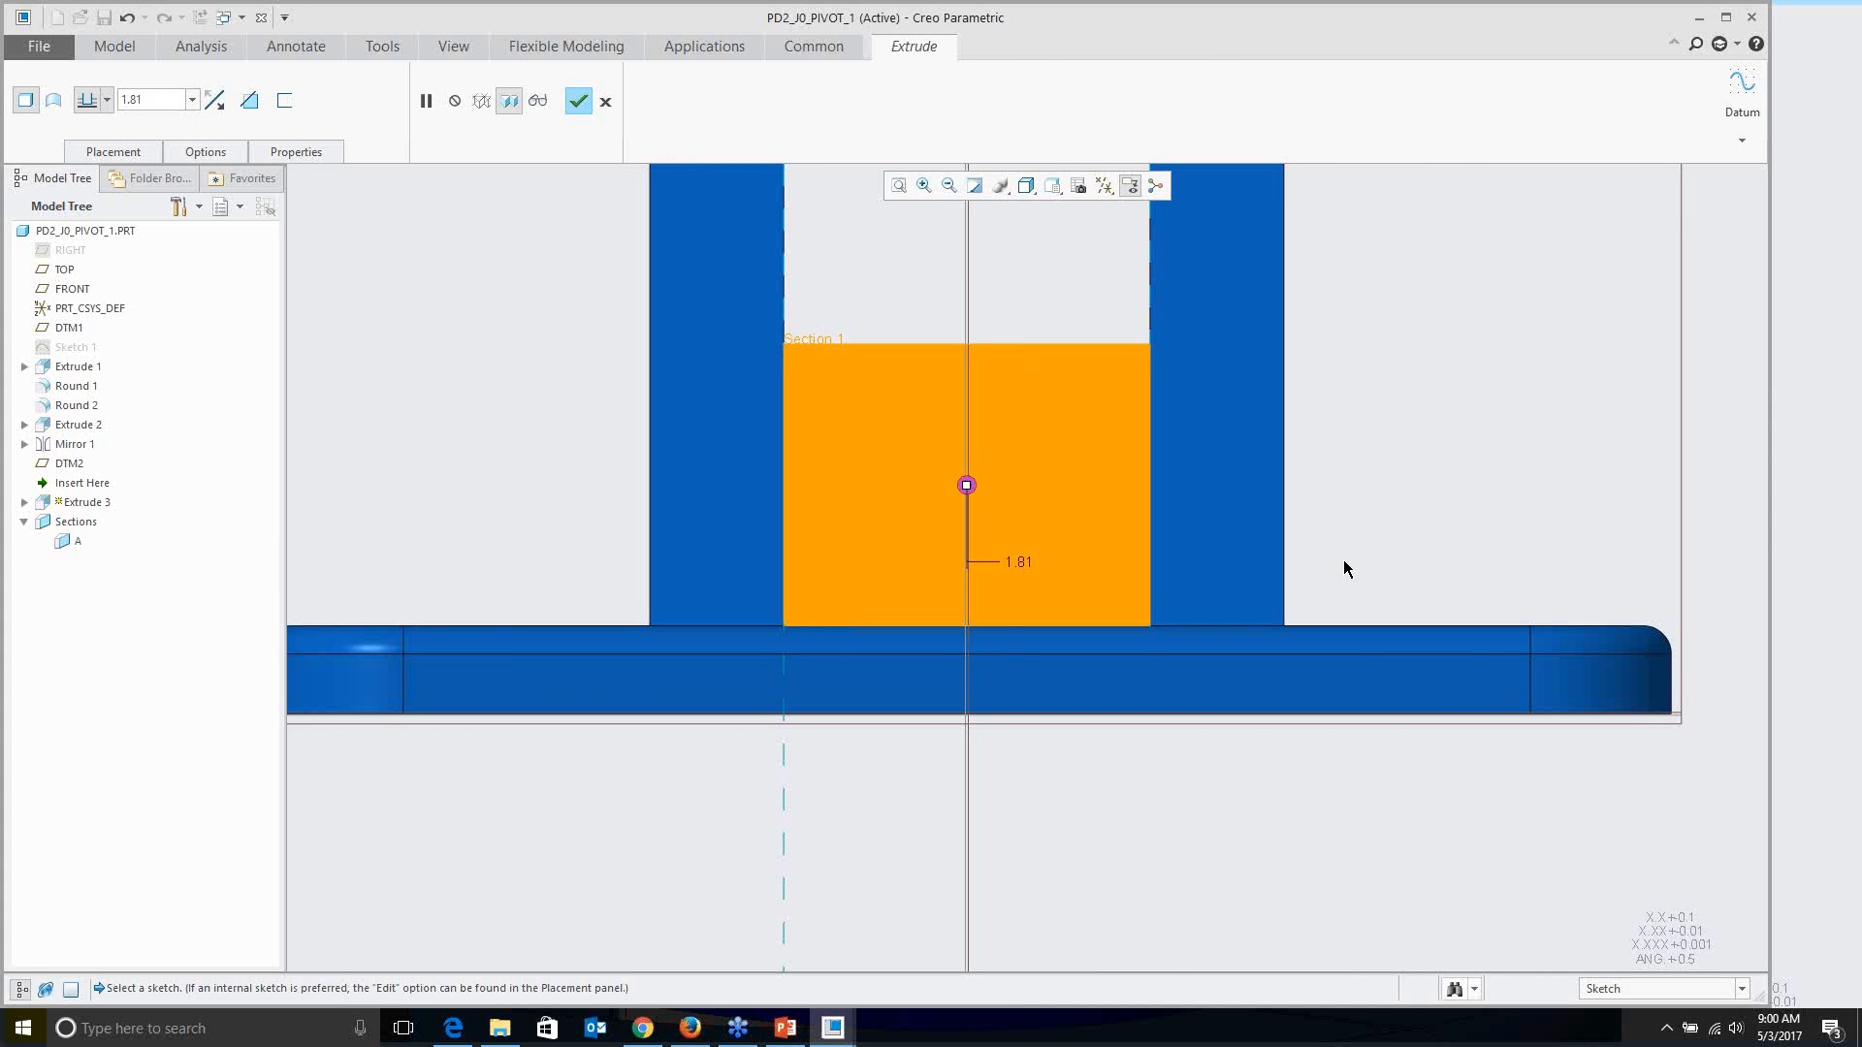
Step: Extend the web extrusion's first side up to the sloped edge face of a pivot lug
key(ctrl+d)
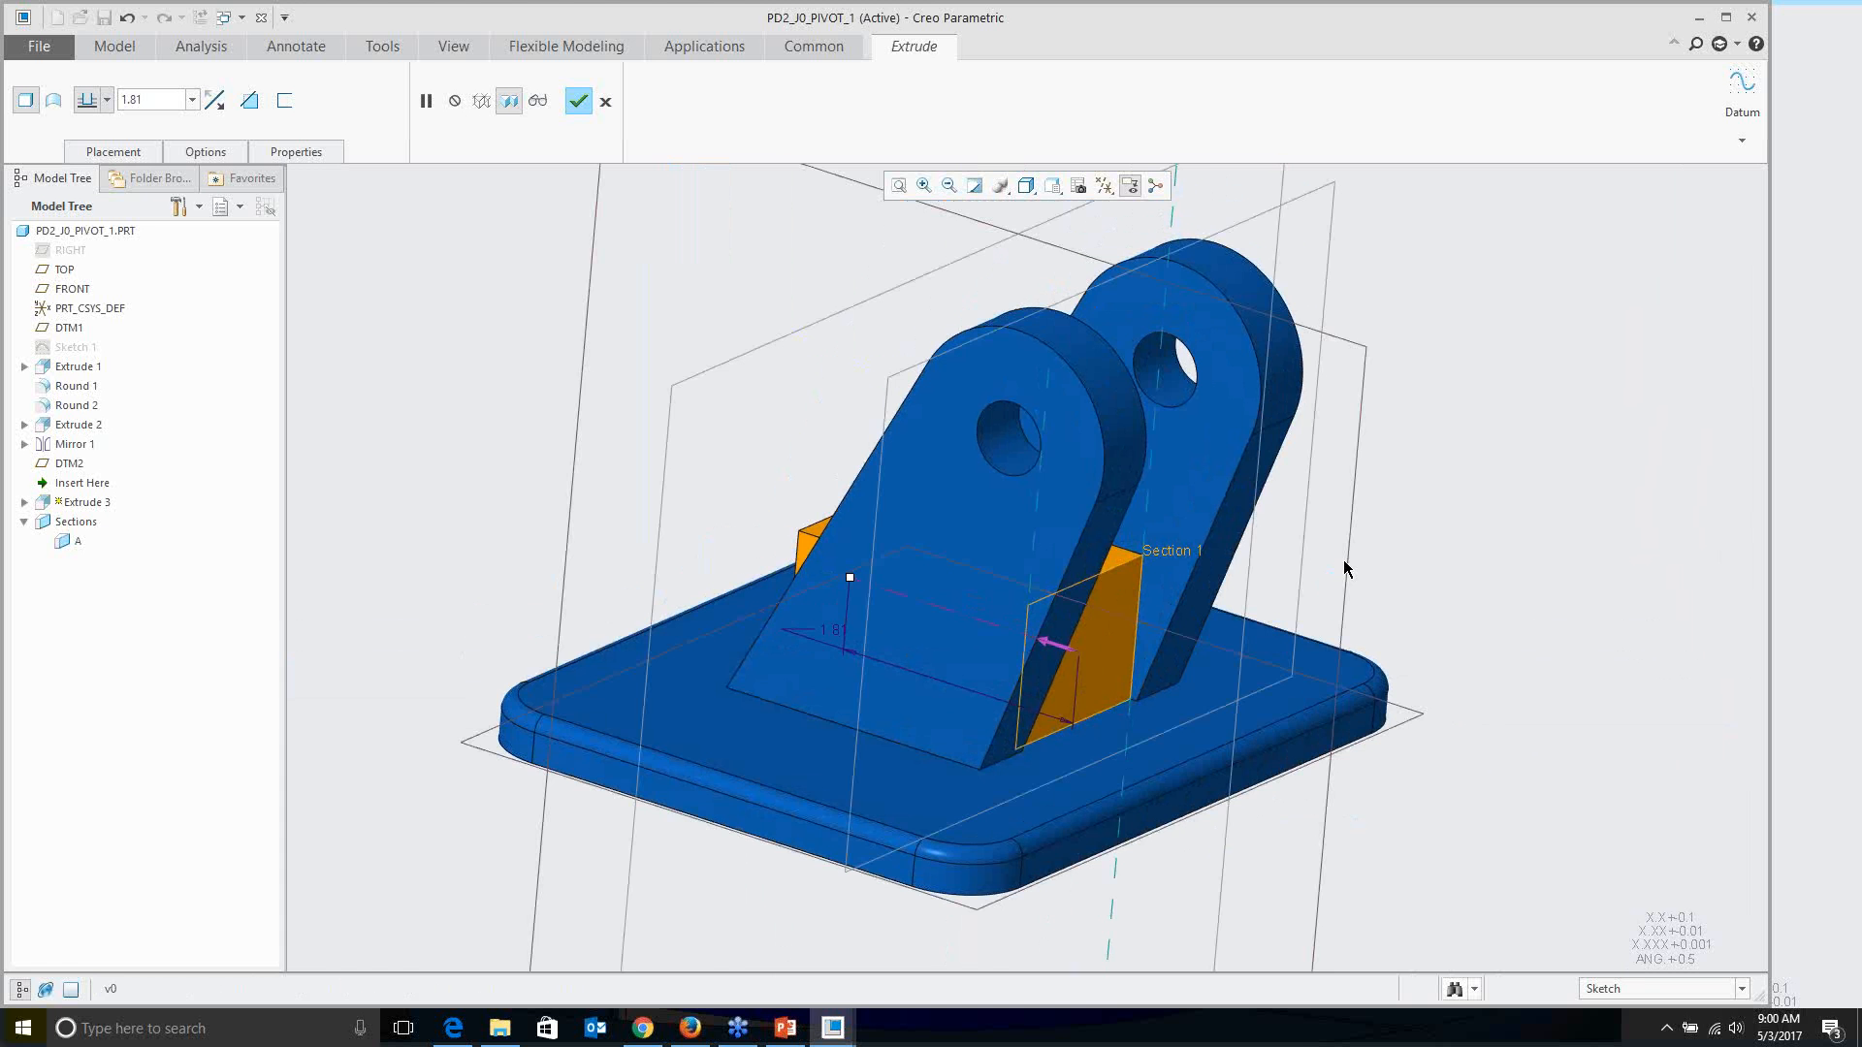
key(v)
key(0)
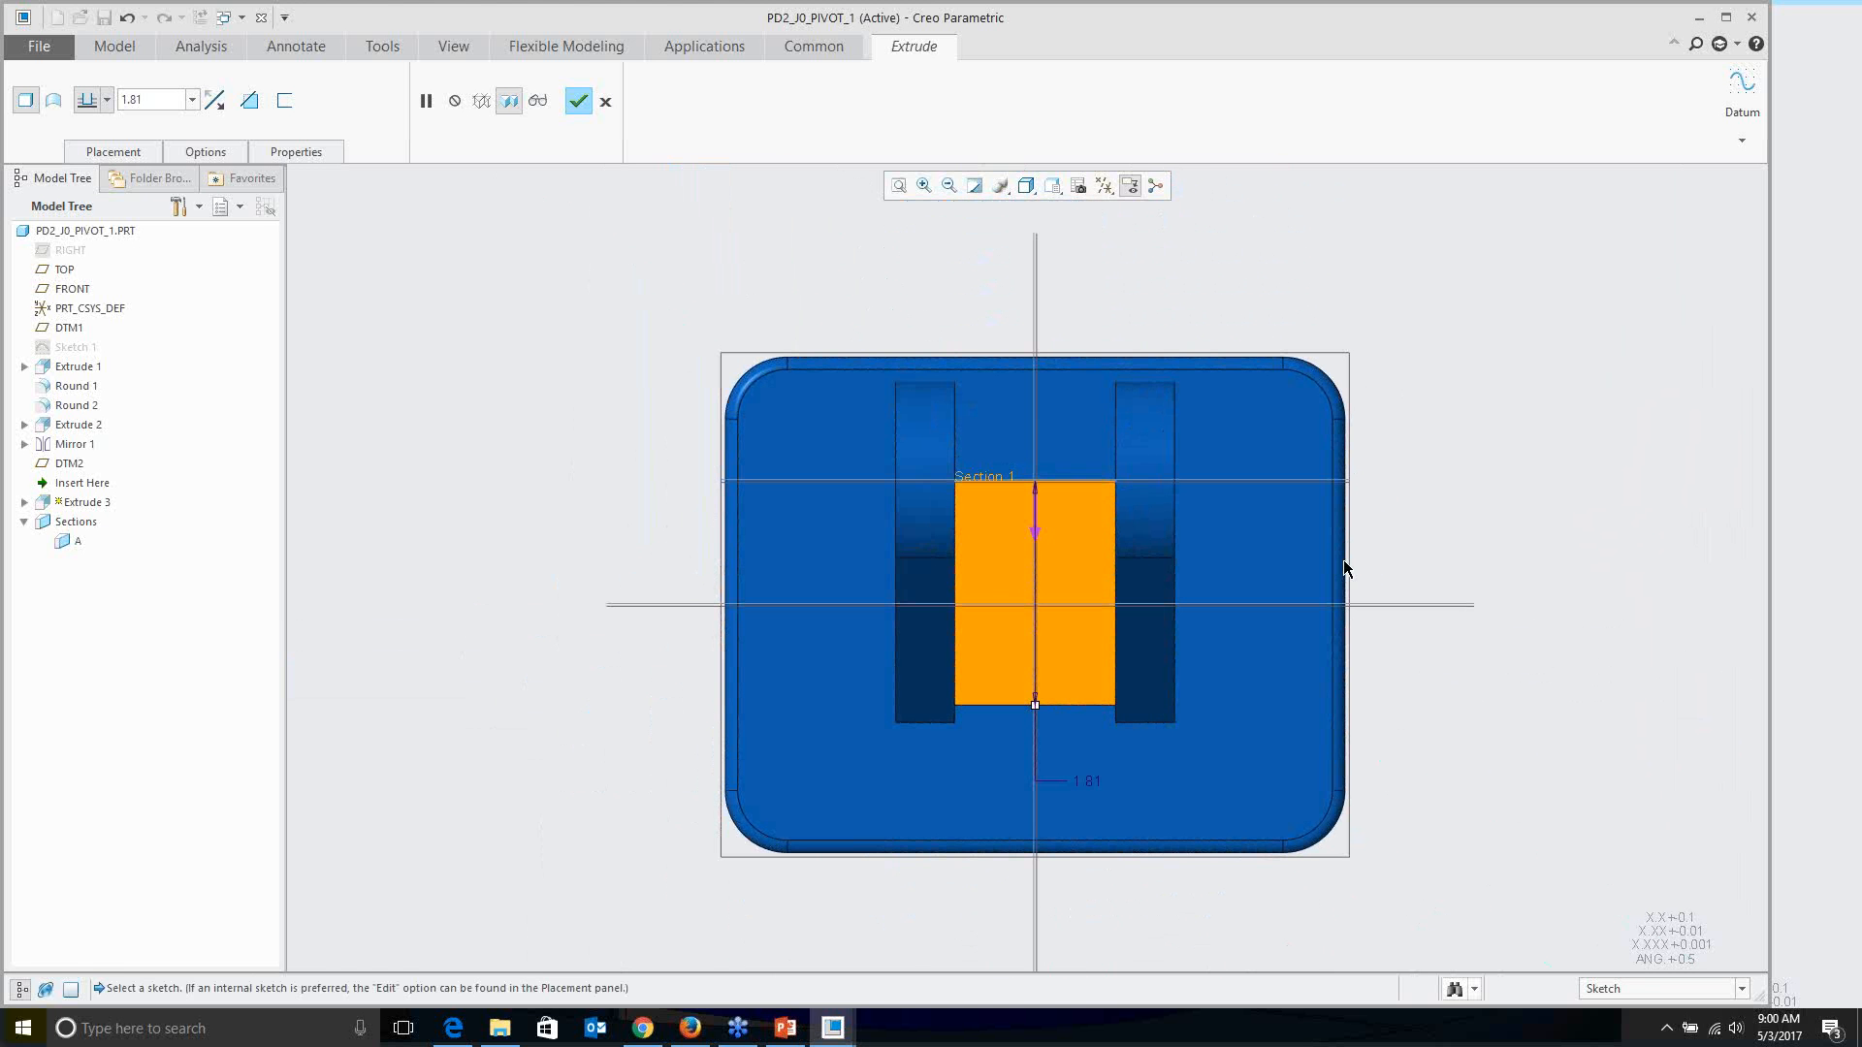
key(v)
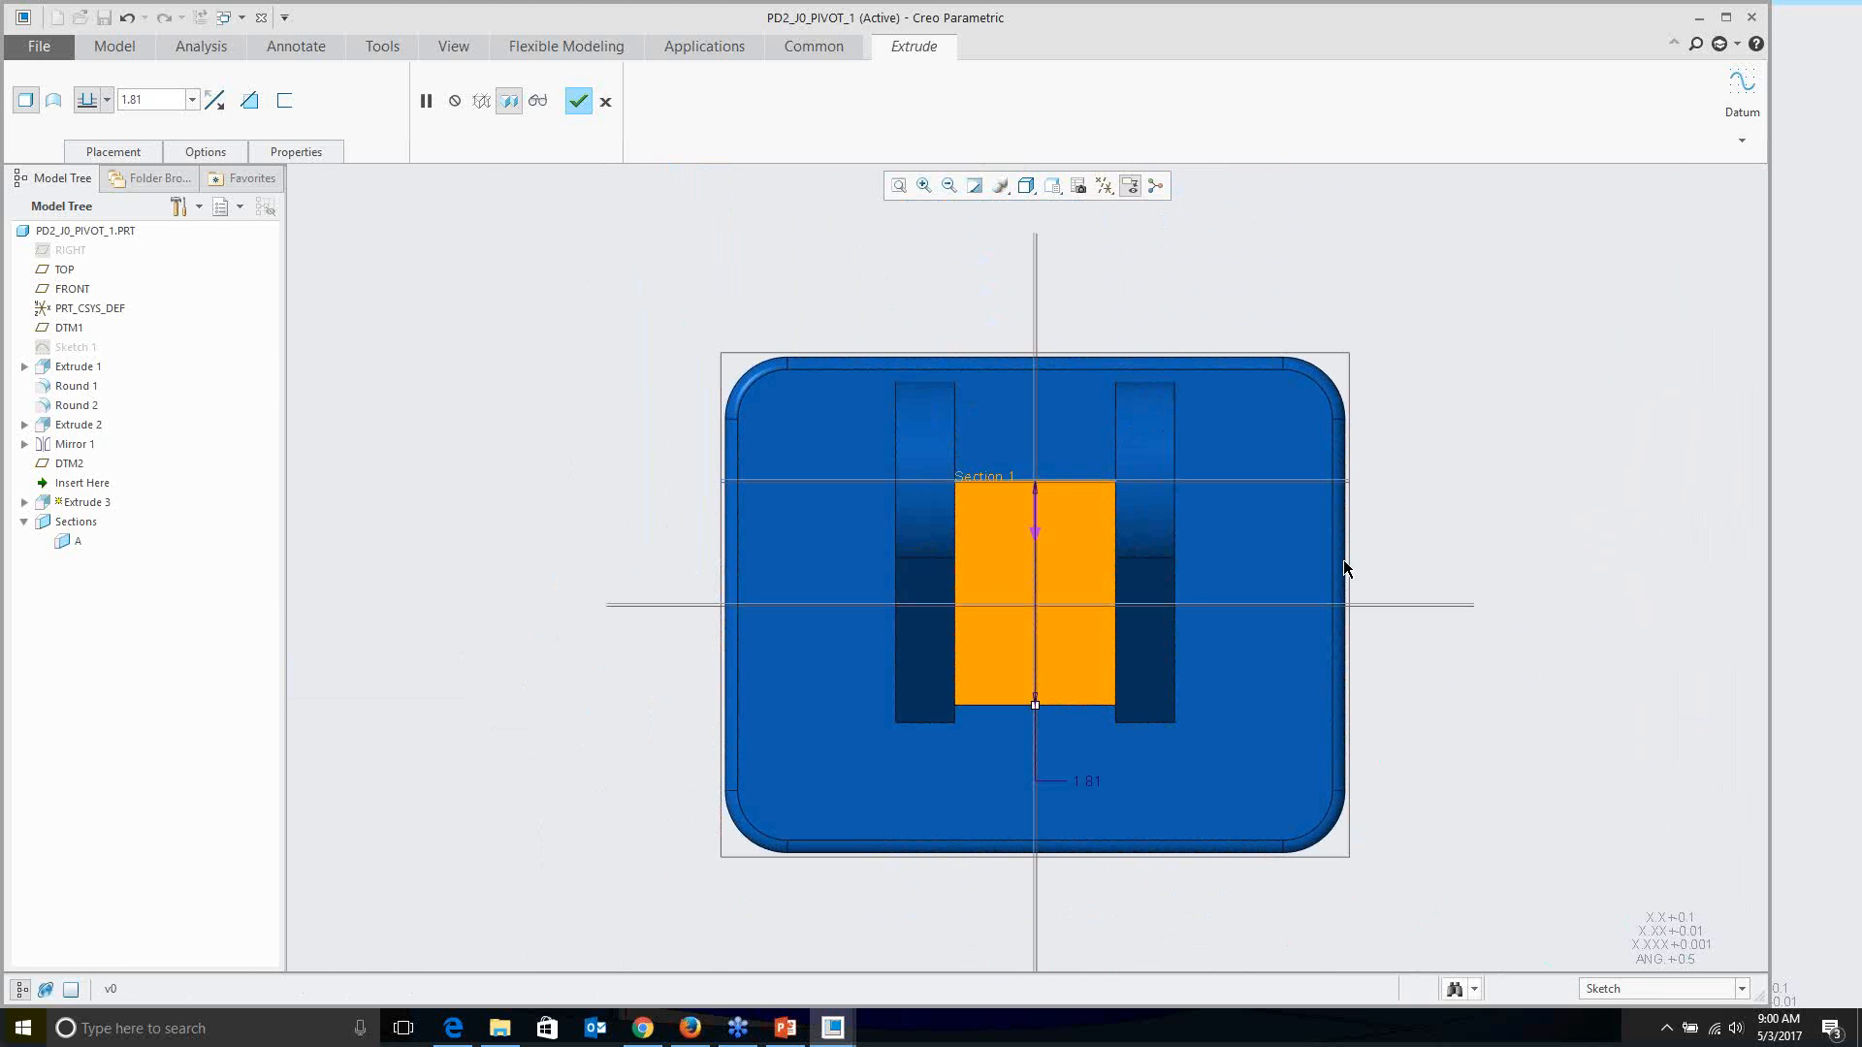
key(d)
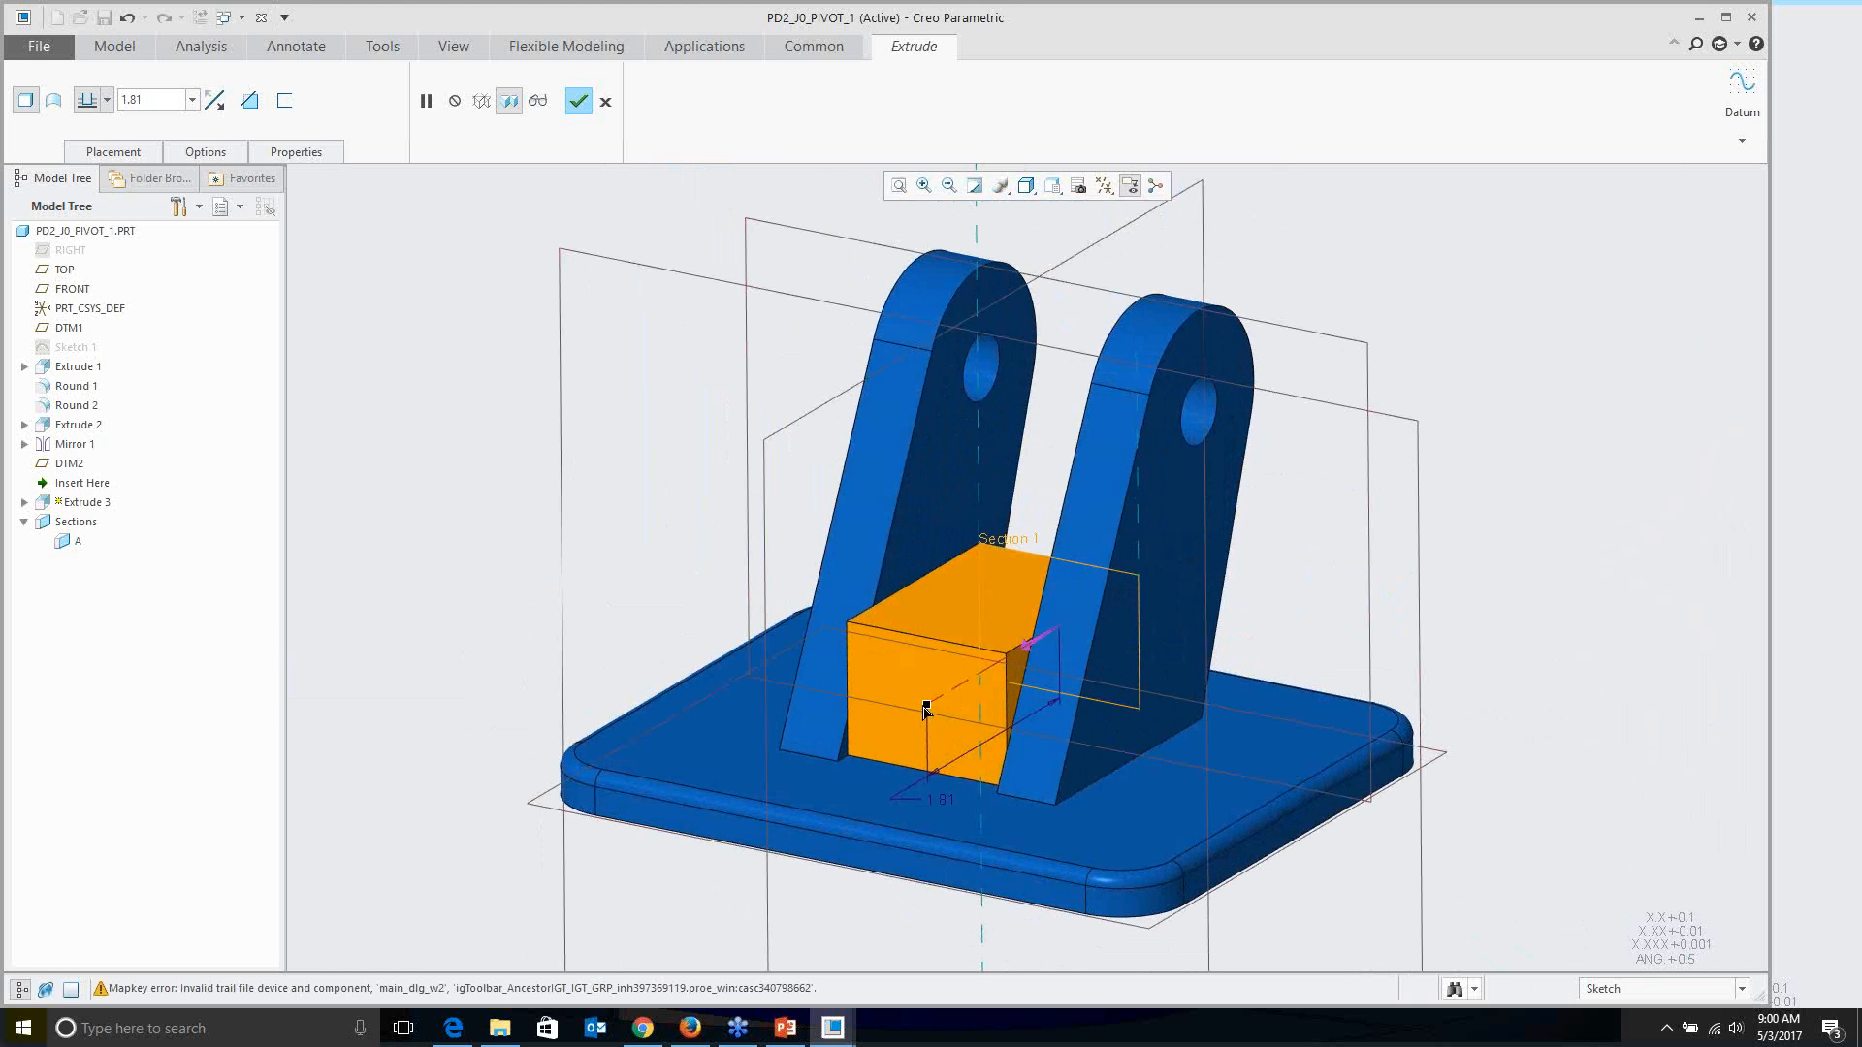
shift+drag(925, 707, 858, 588)
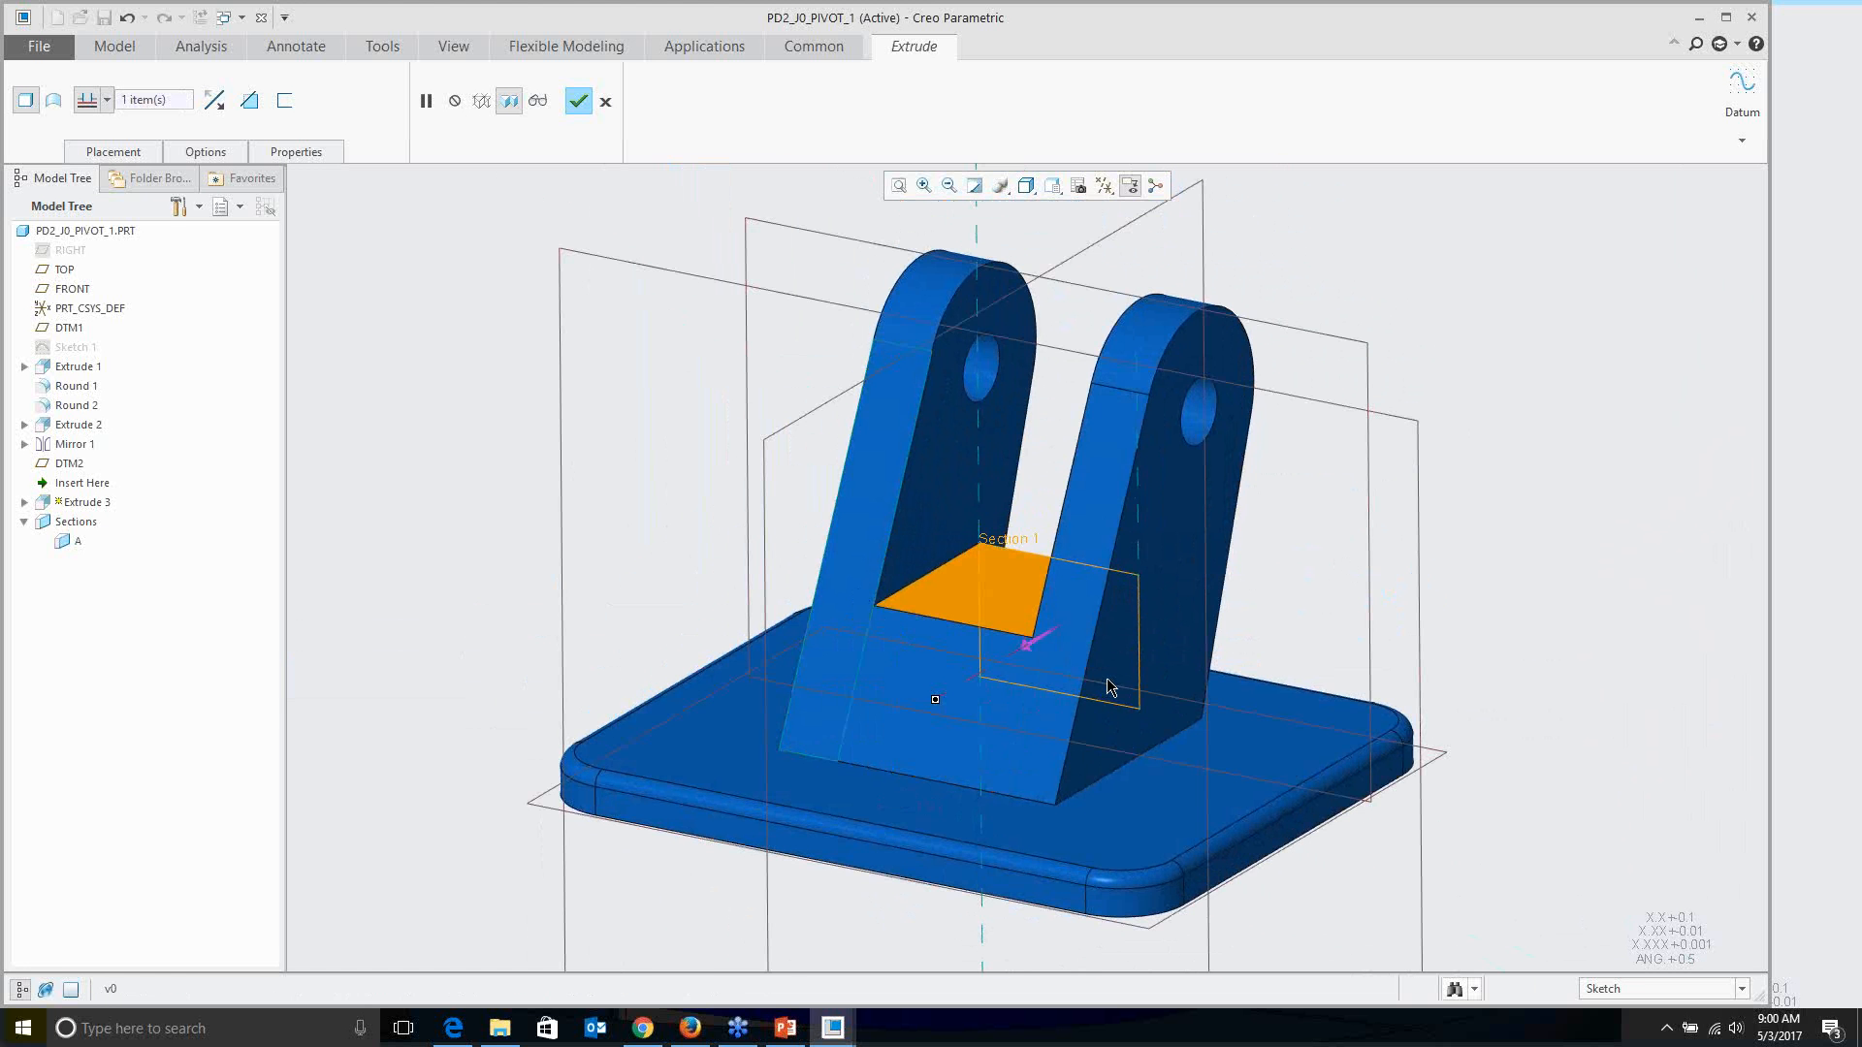
Step: Add a second side to the web extrusion and extend it to the lug's opposite sloped edge face
middle_drag(1107, 678, 1107, 678)
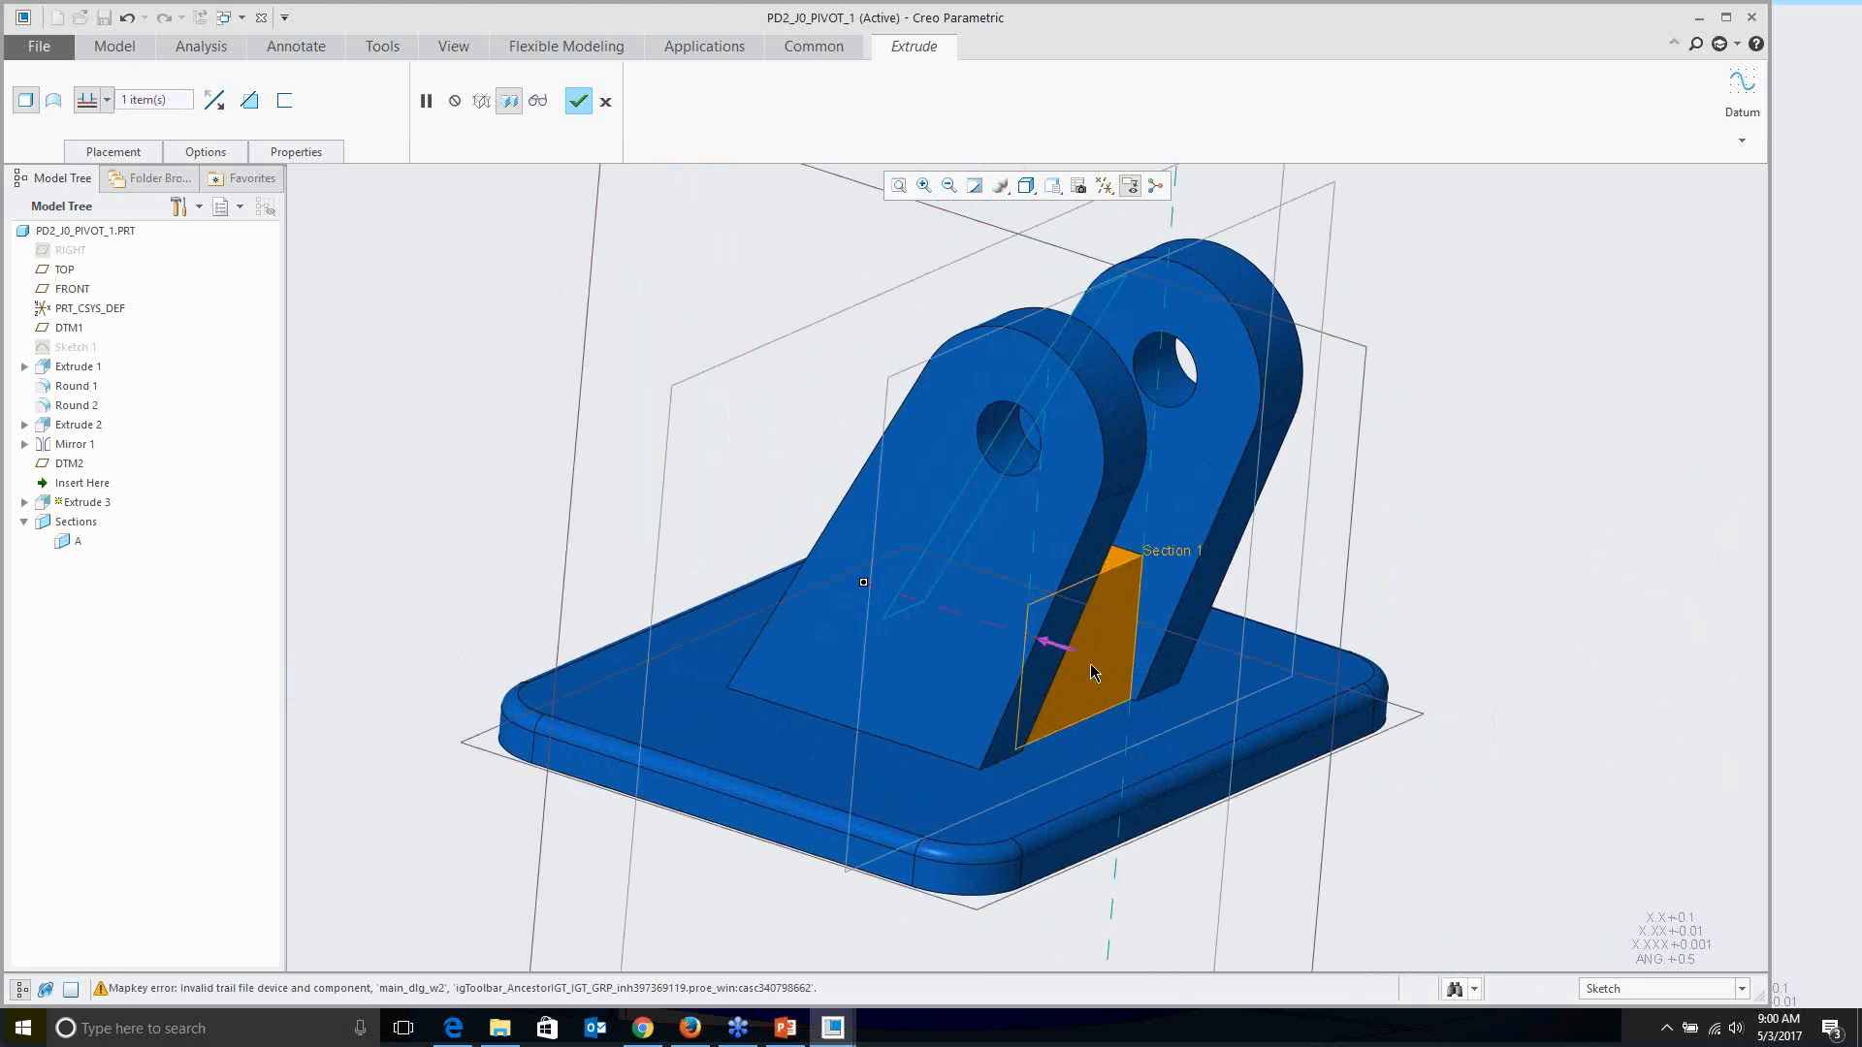
right_click(1173, 655)
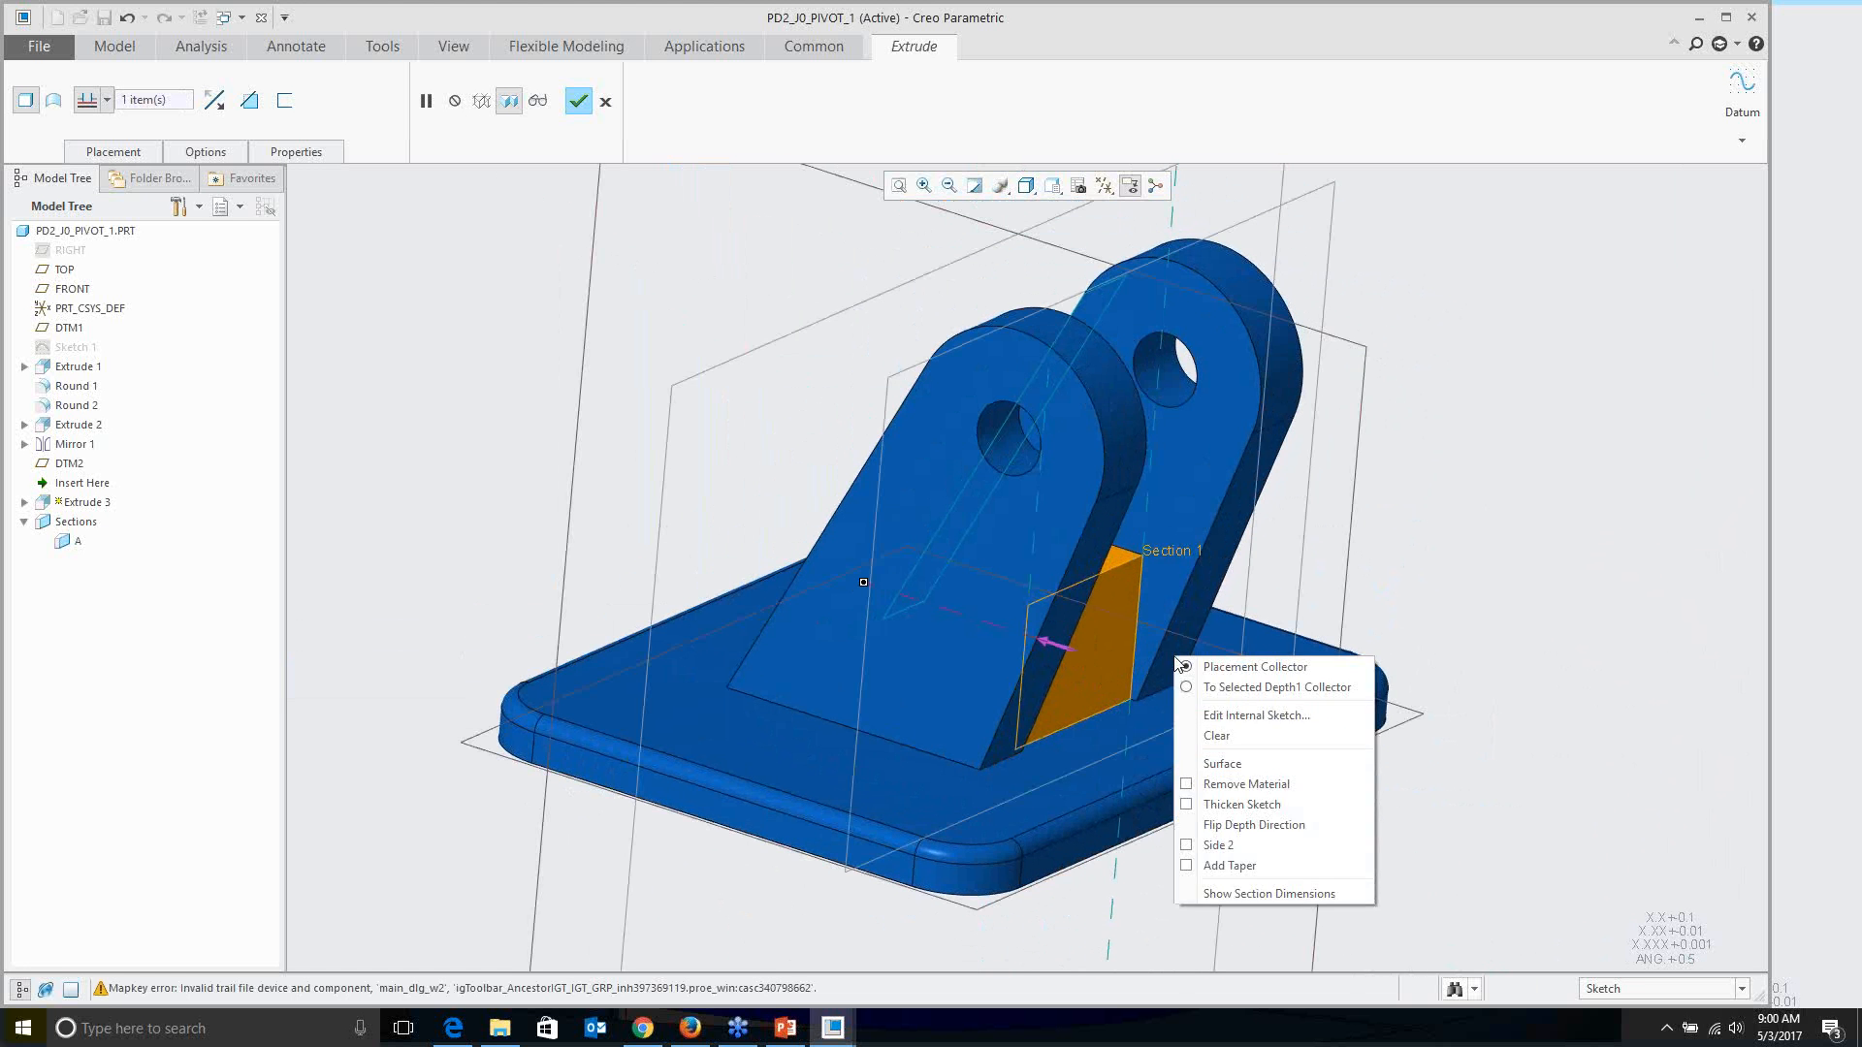
click(1222, 845)
drag(1315, 739, 1034, 696)
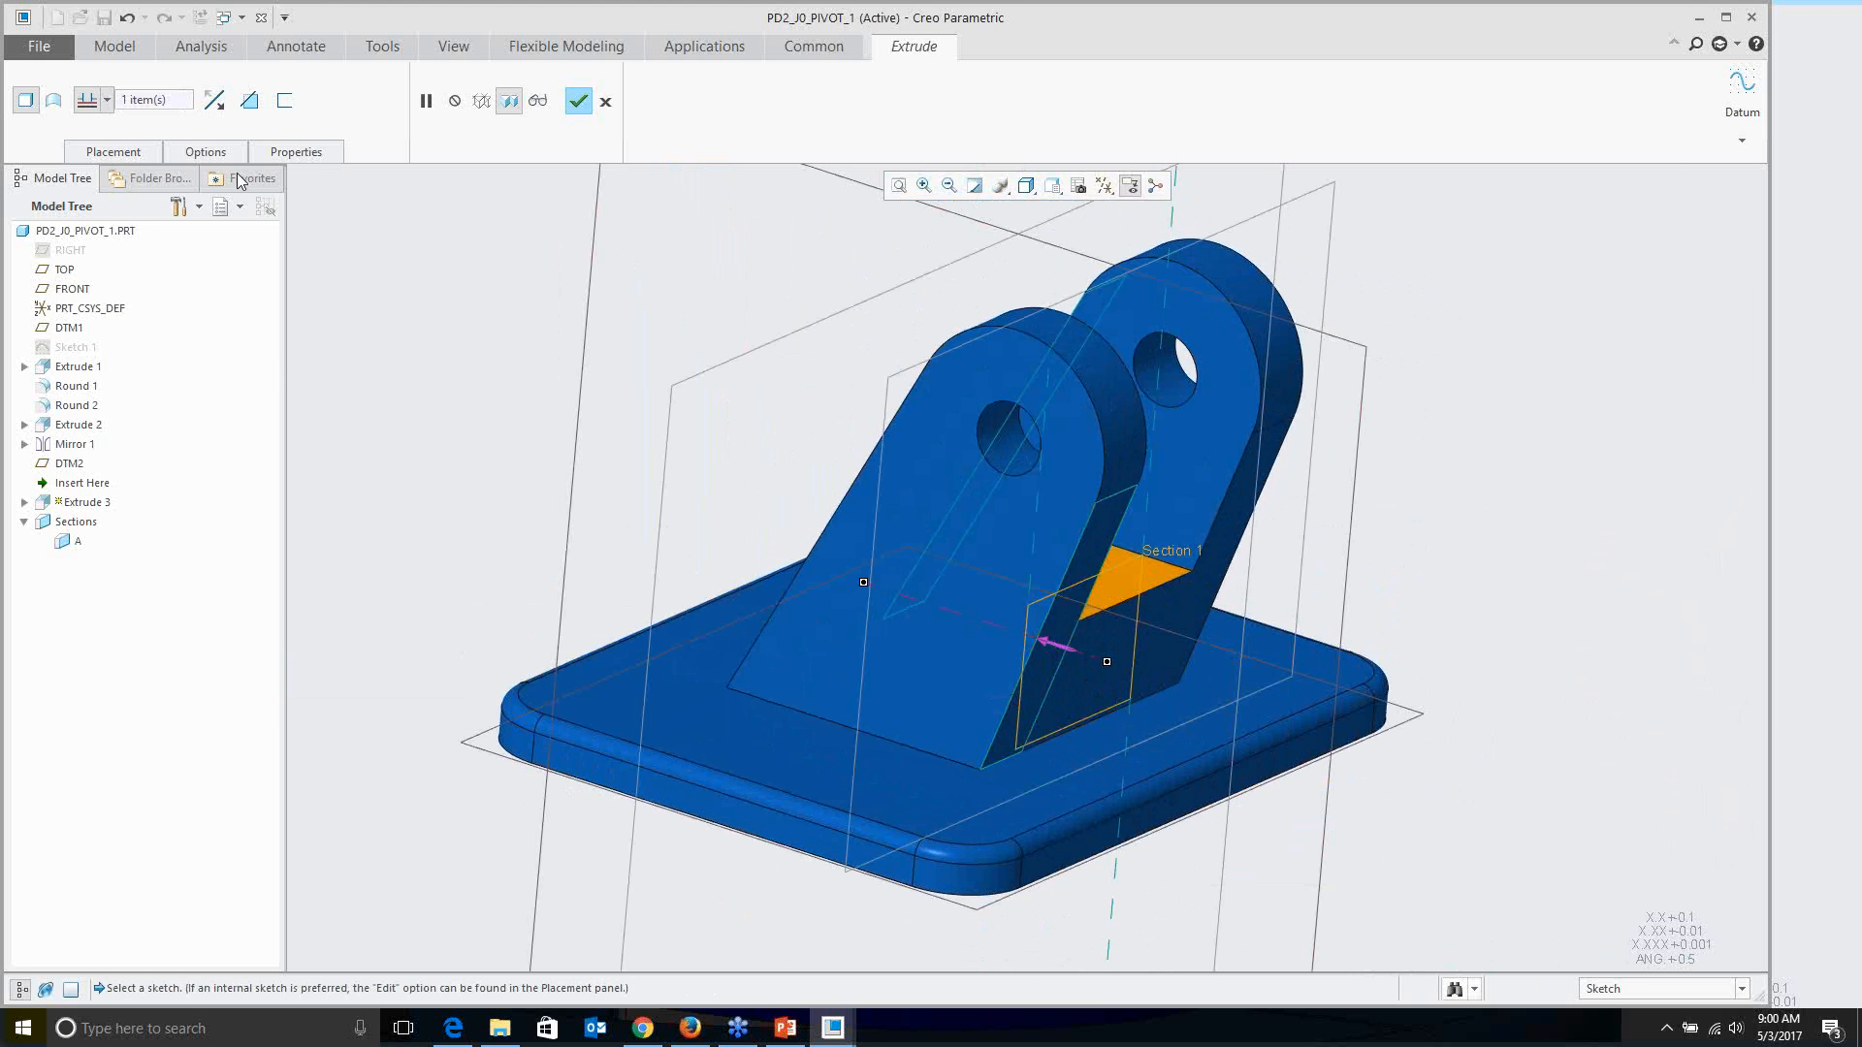
Step: Change both sides of the web extrusion to end at an offset from their selected surfaces
click(213, 155)
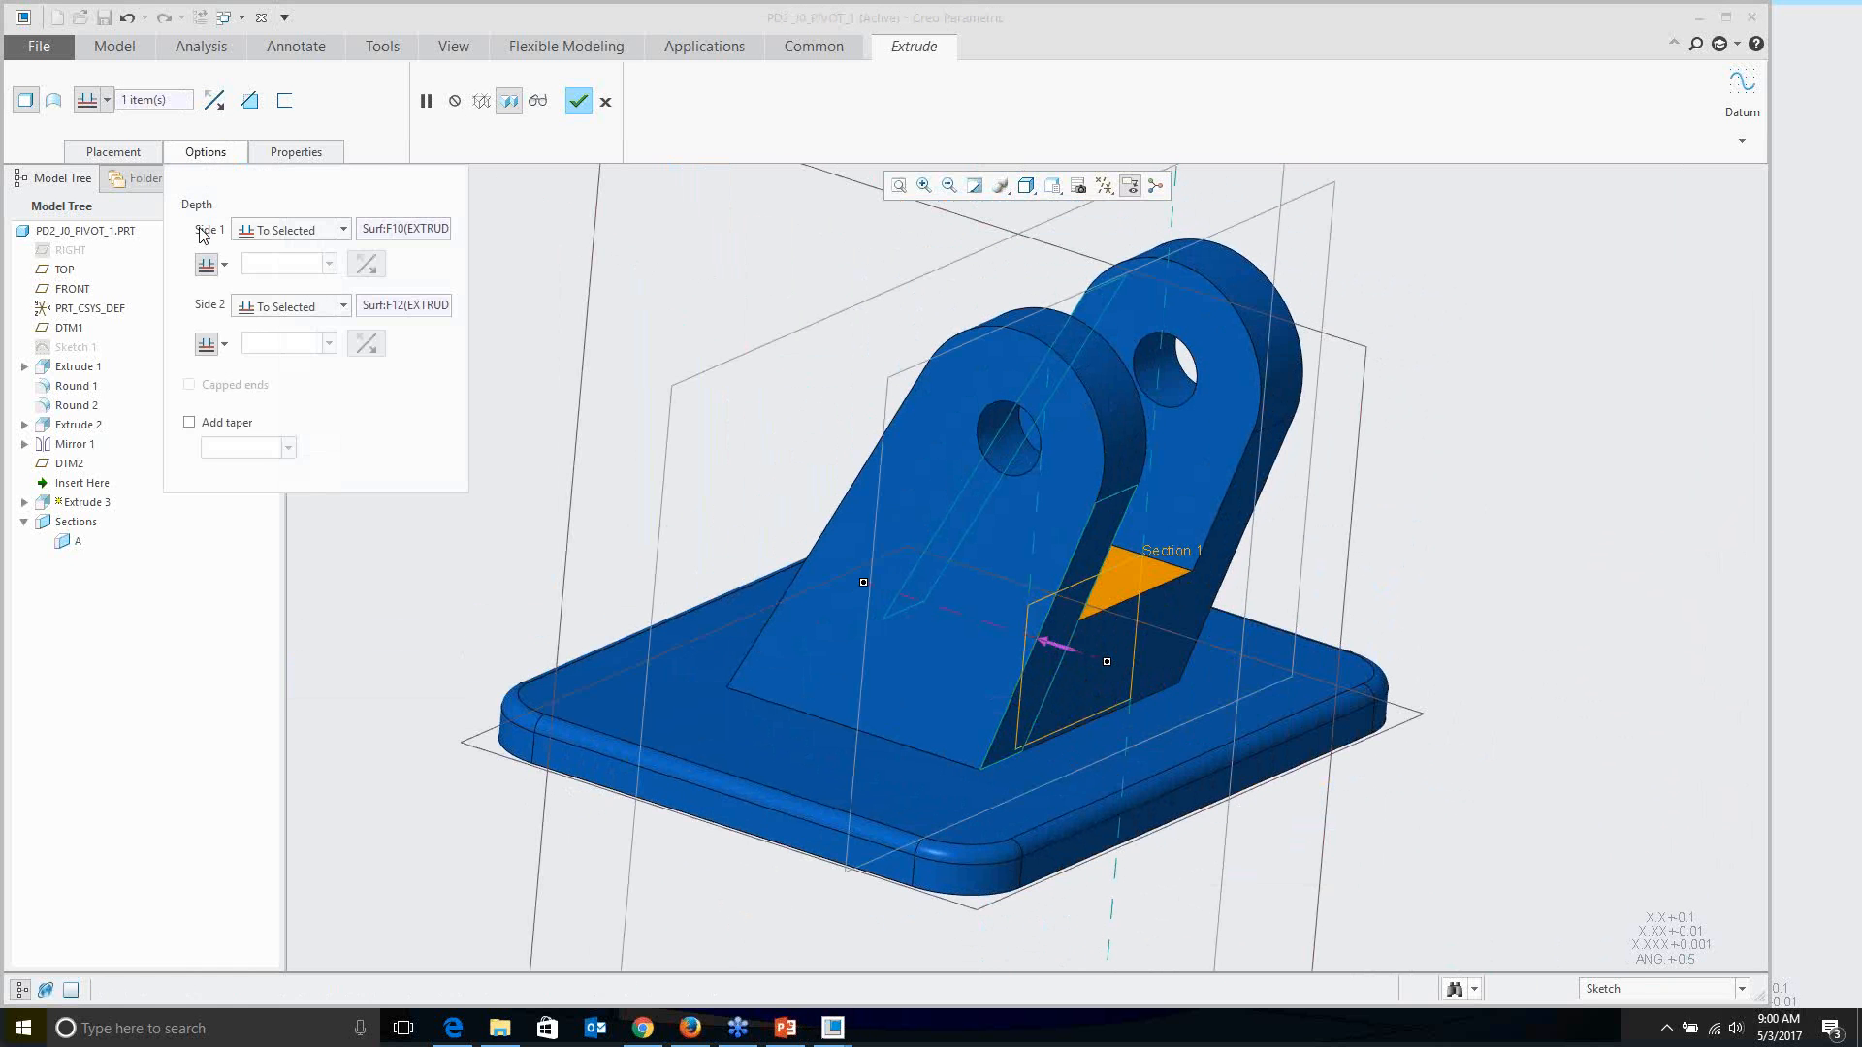
click(224, 264)
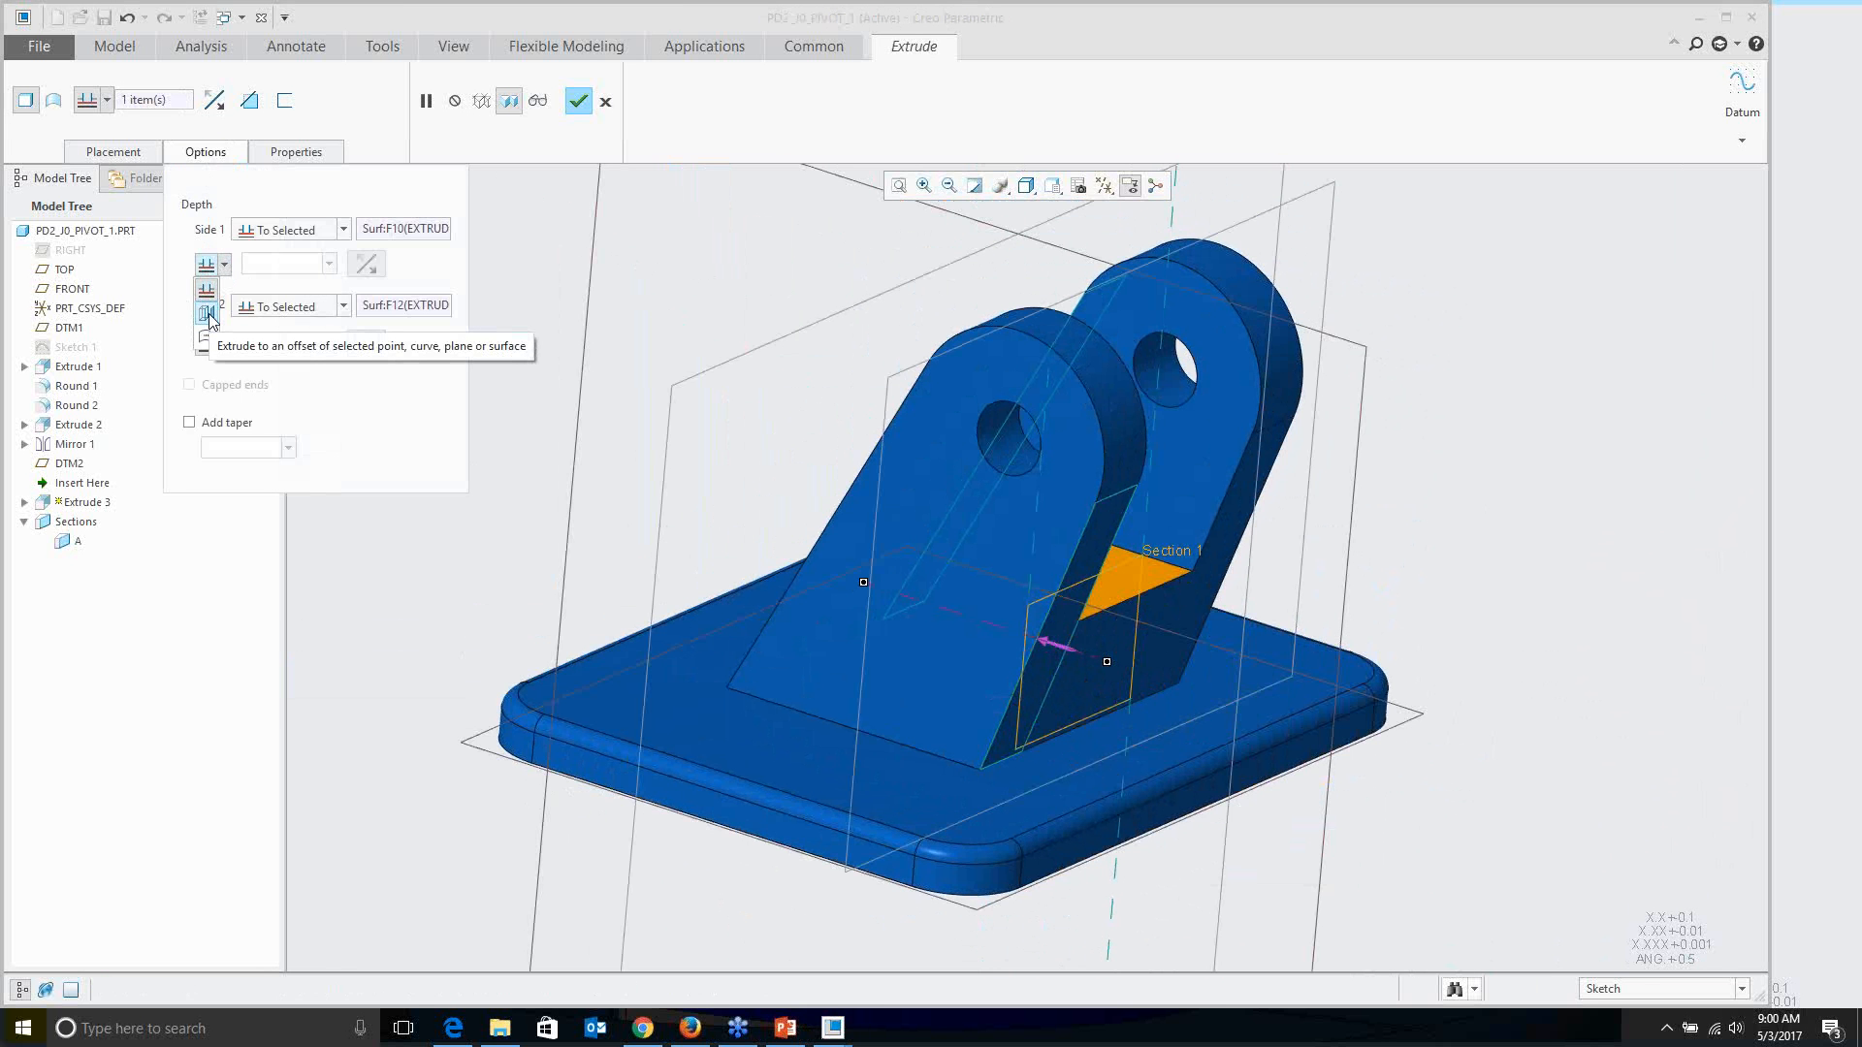
click(209, 315)
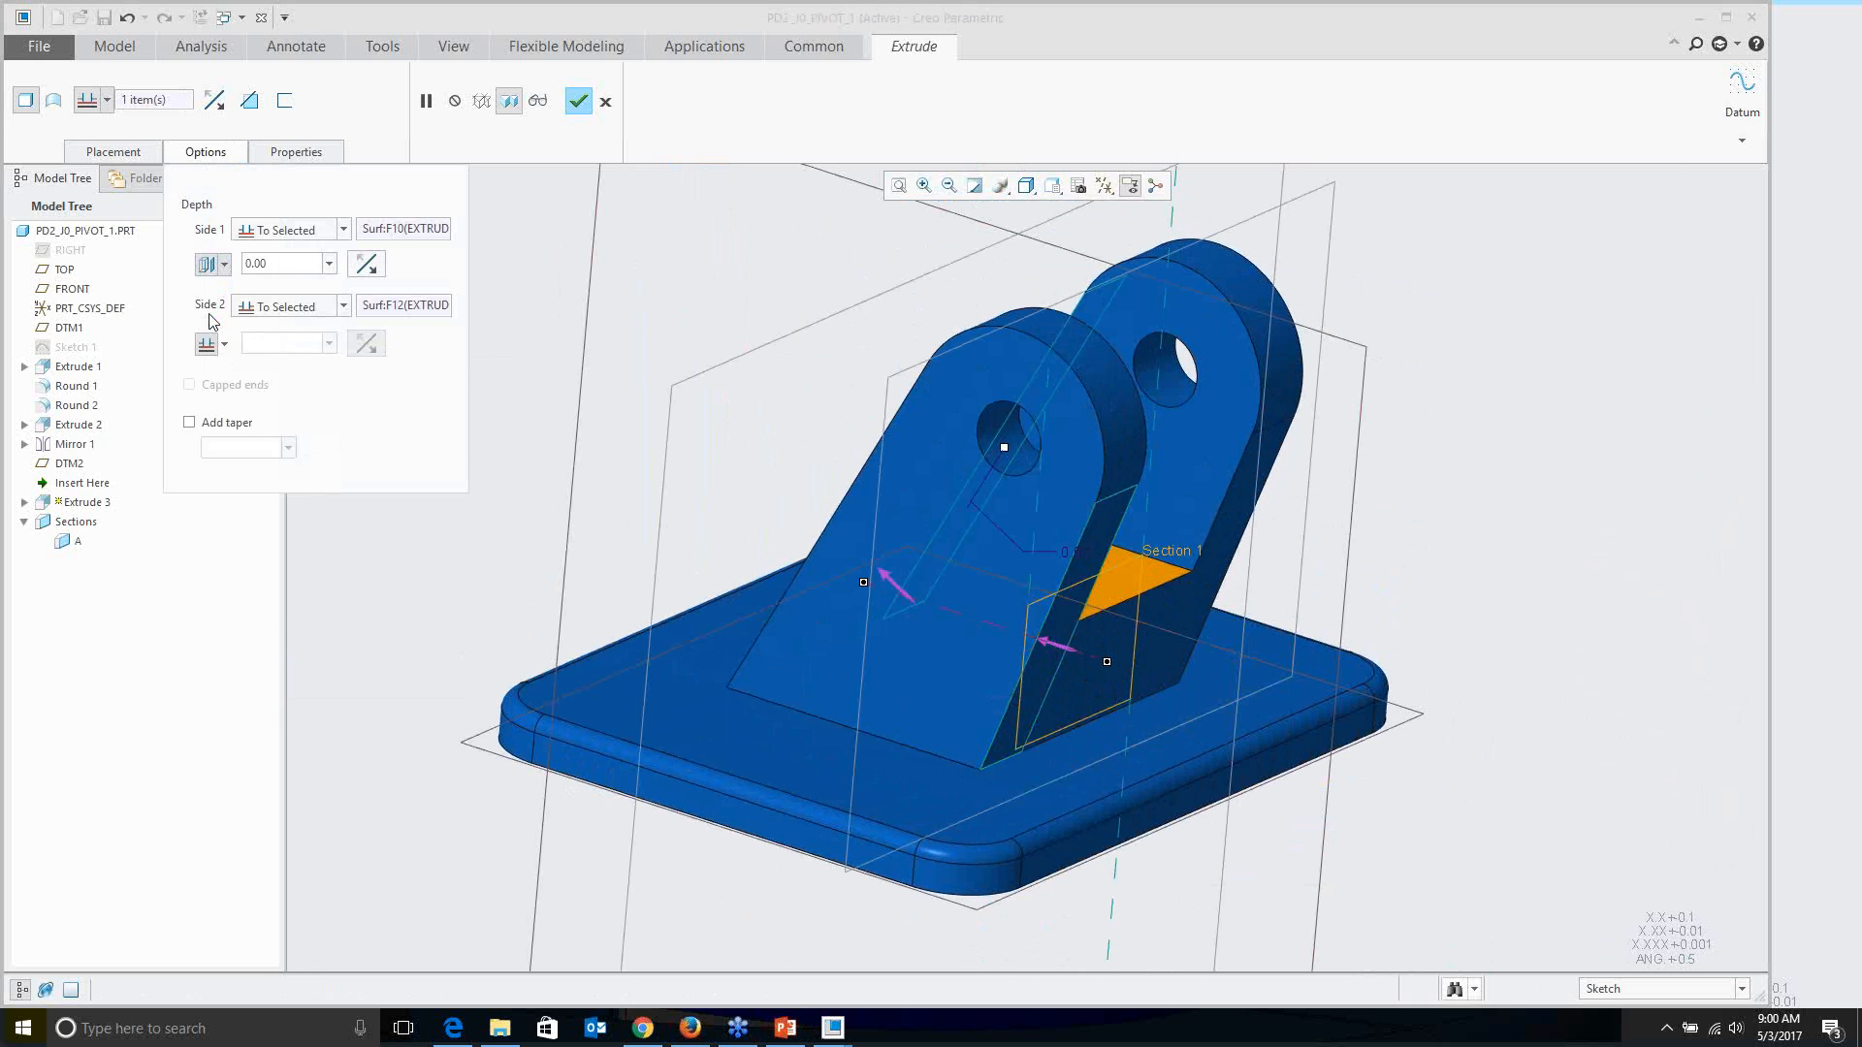
click(224, 349)
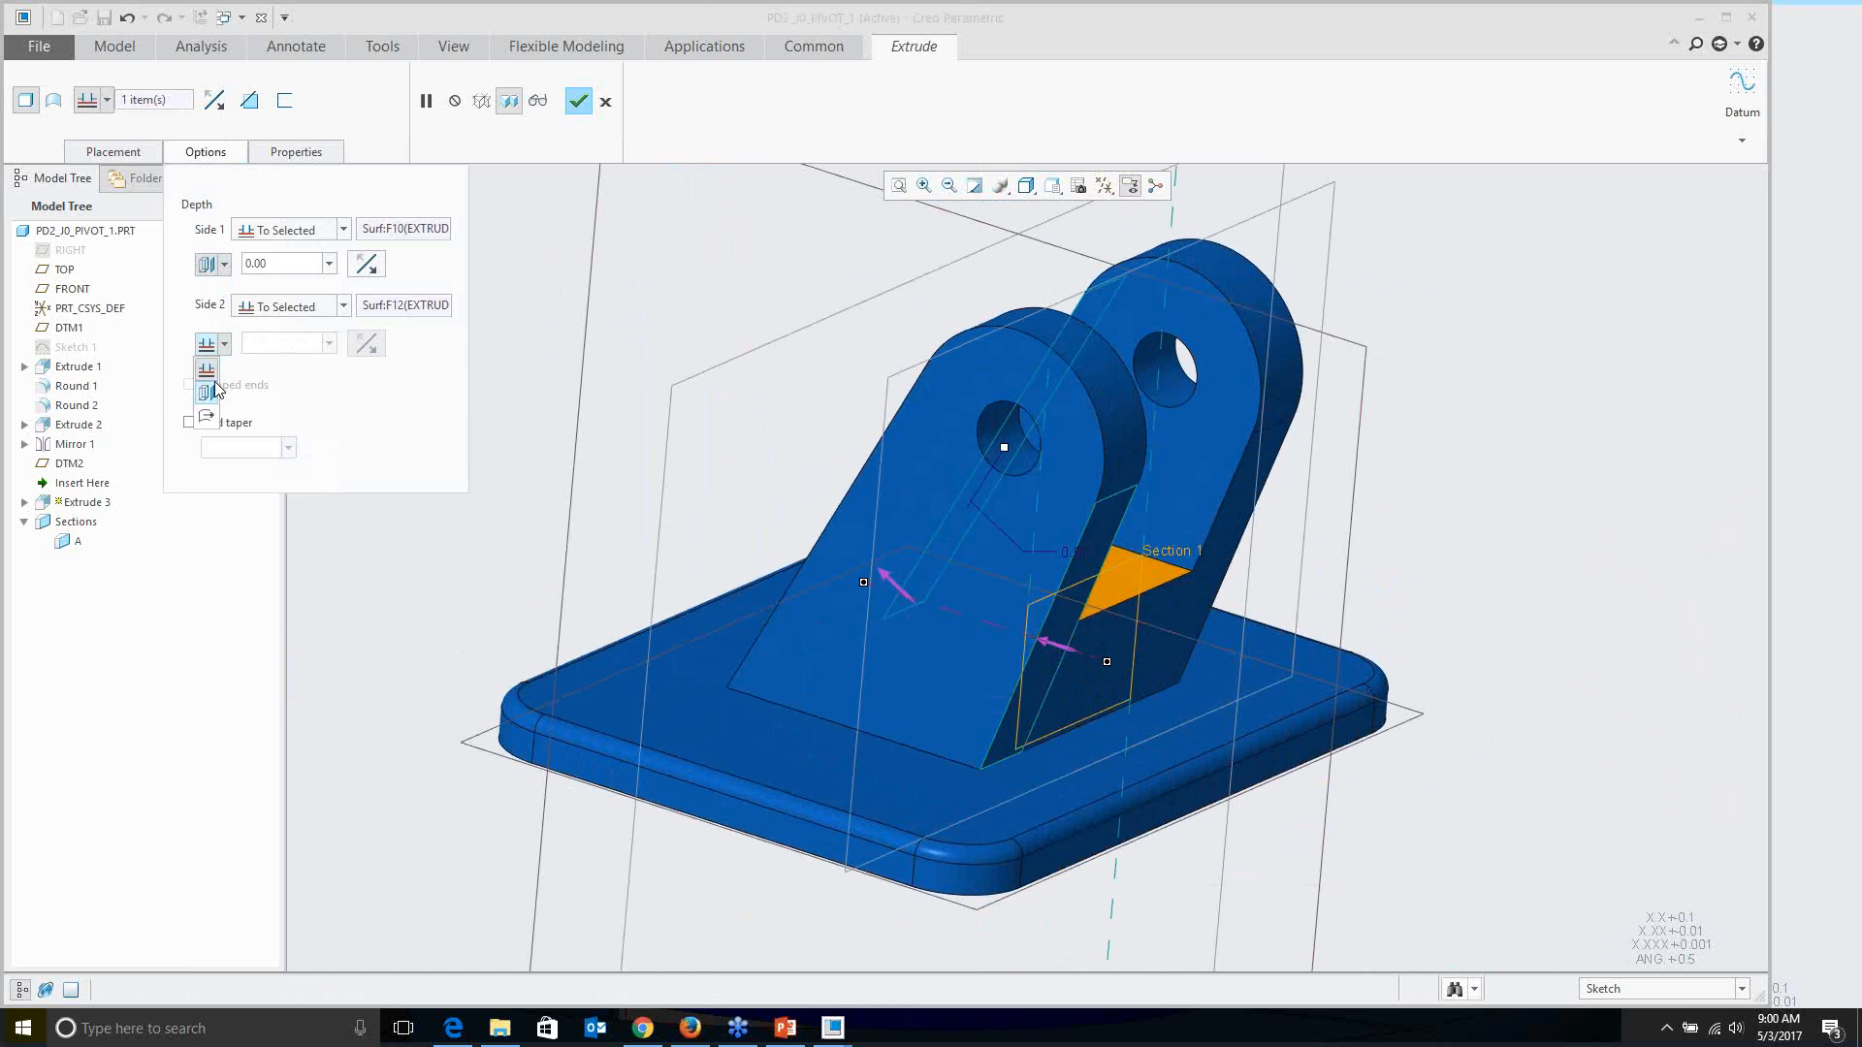
click(209, 393)
click(226, 156)
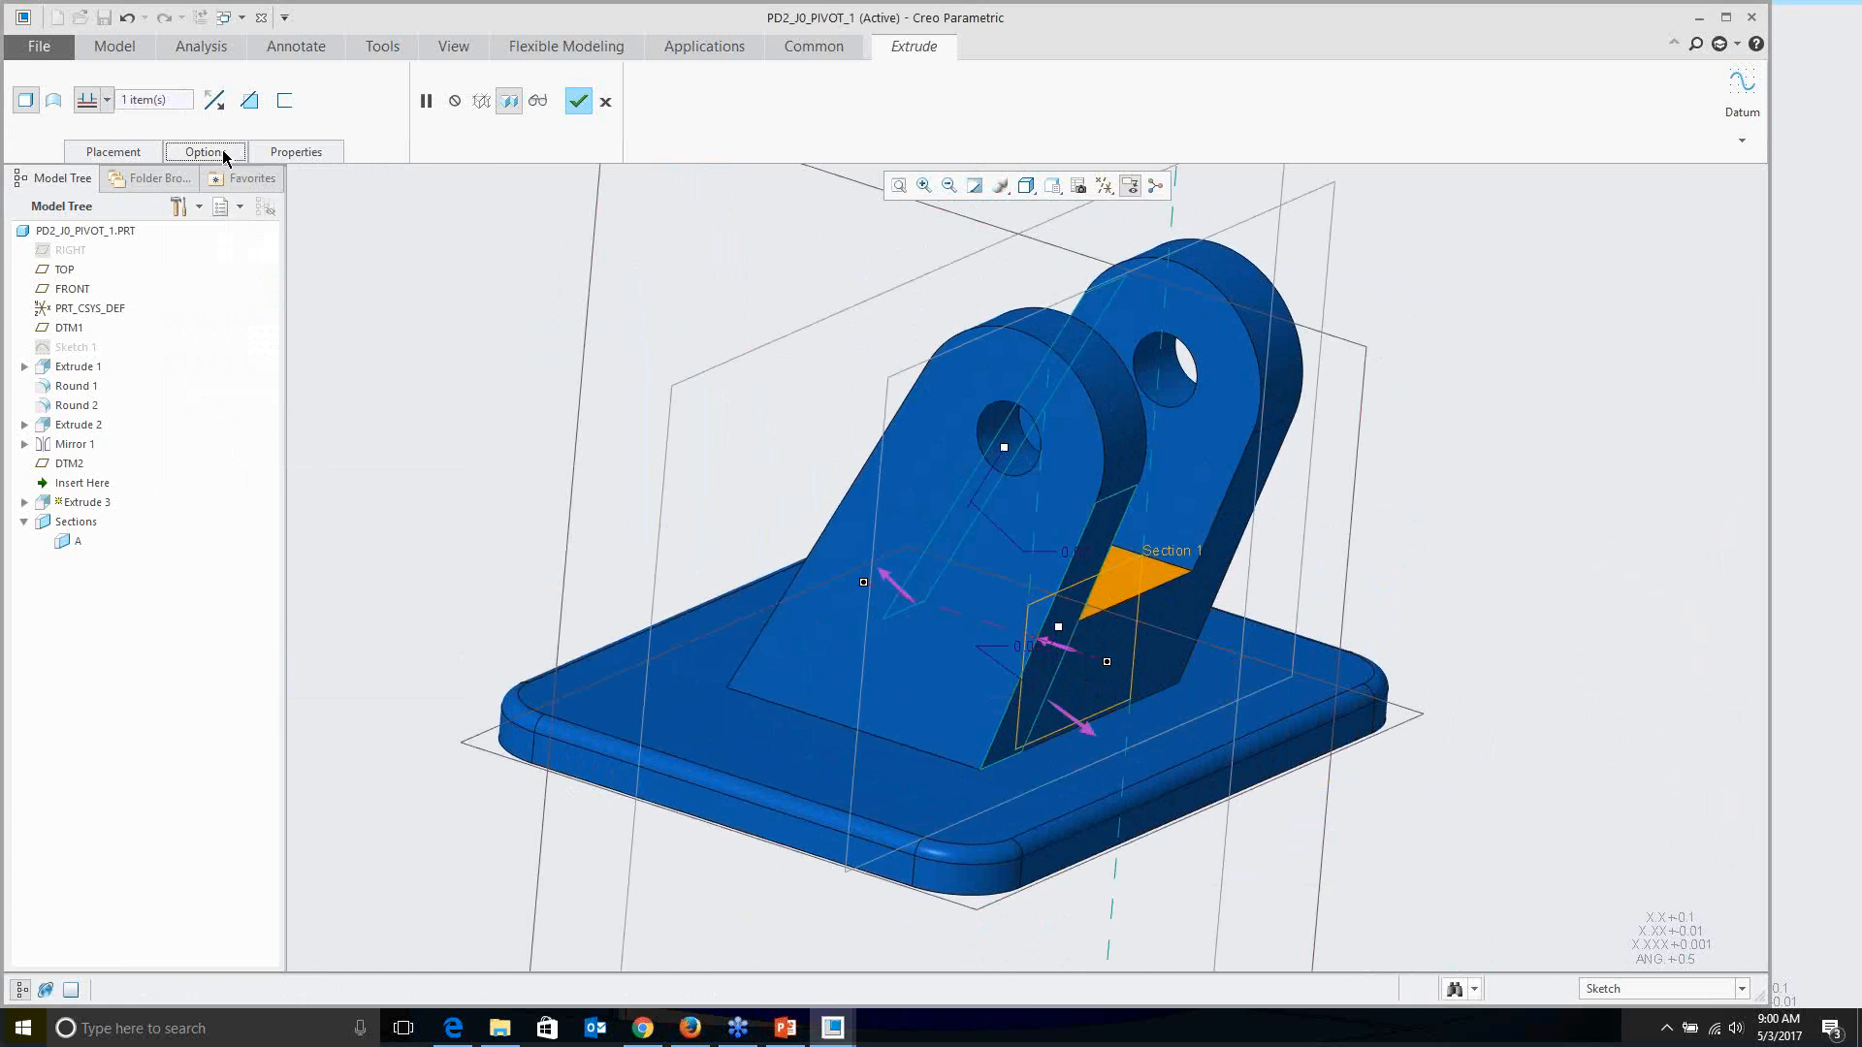
Step: Offset the web's second side inward from the lug's sloped face by 0.25
drag(1059, 628, 1032, 609)
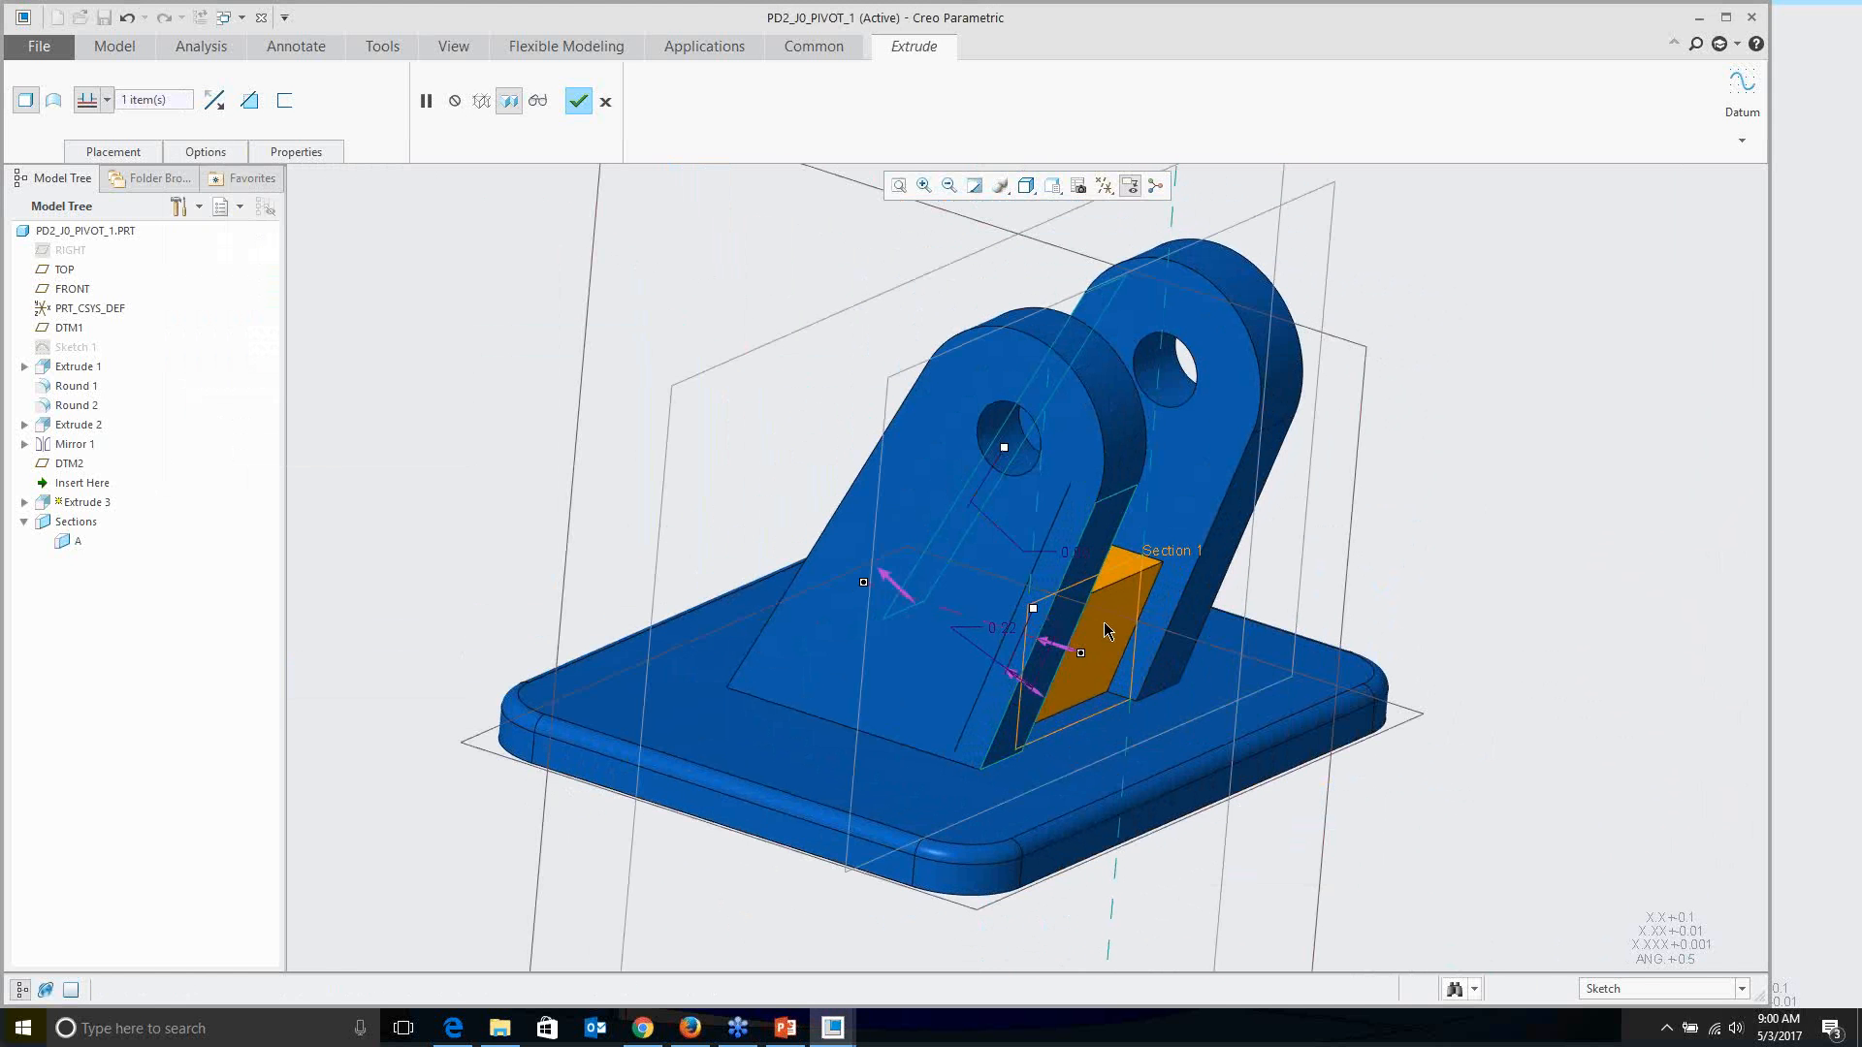
double_click(1002, 627)
text(0.25)
key(Return)
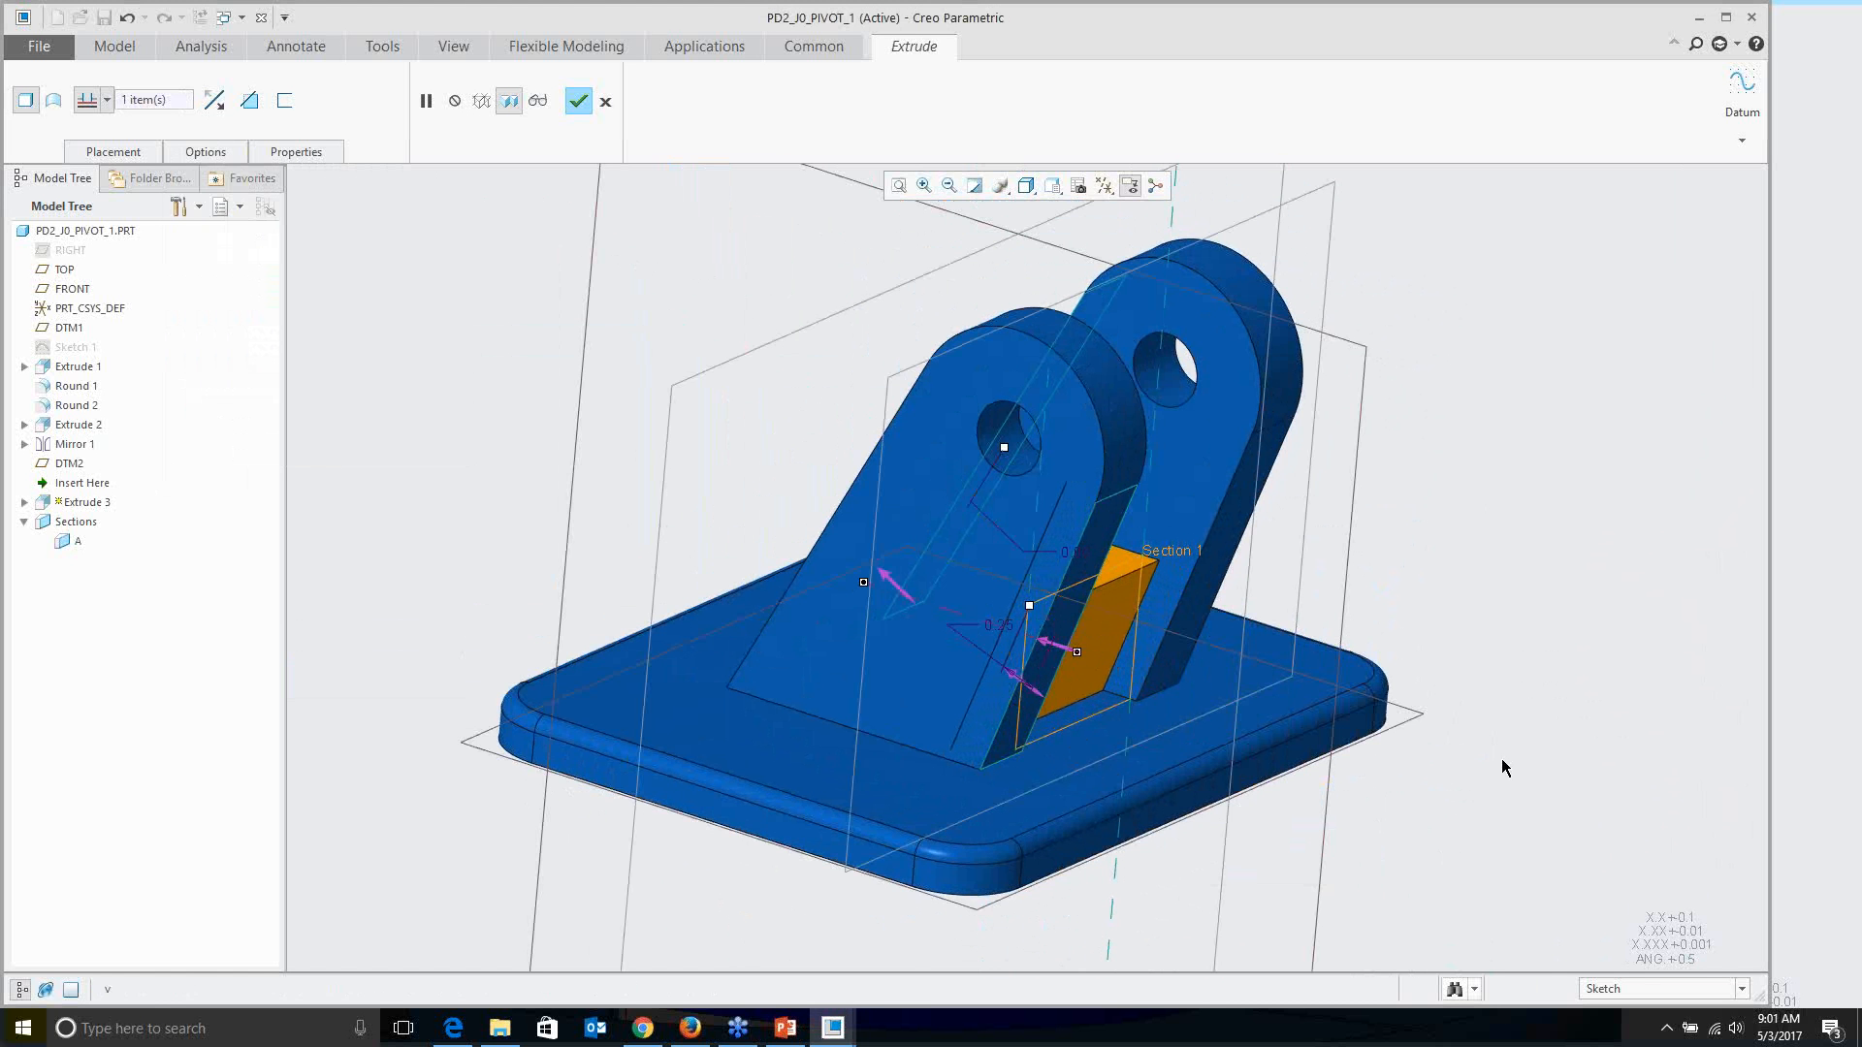
Step: Offset the web's first side inward from its lug face by 0.25 and complete the extrusion
key(ctrl+d)
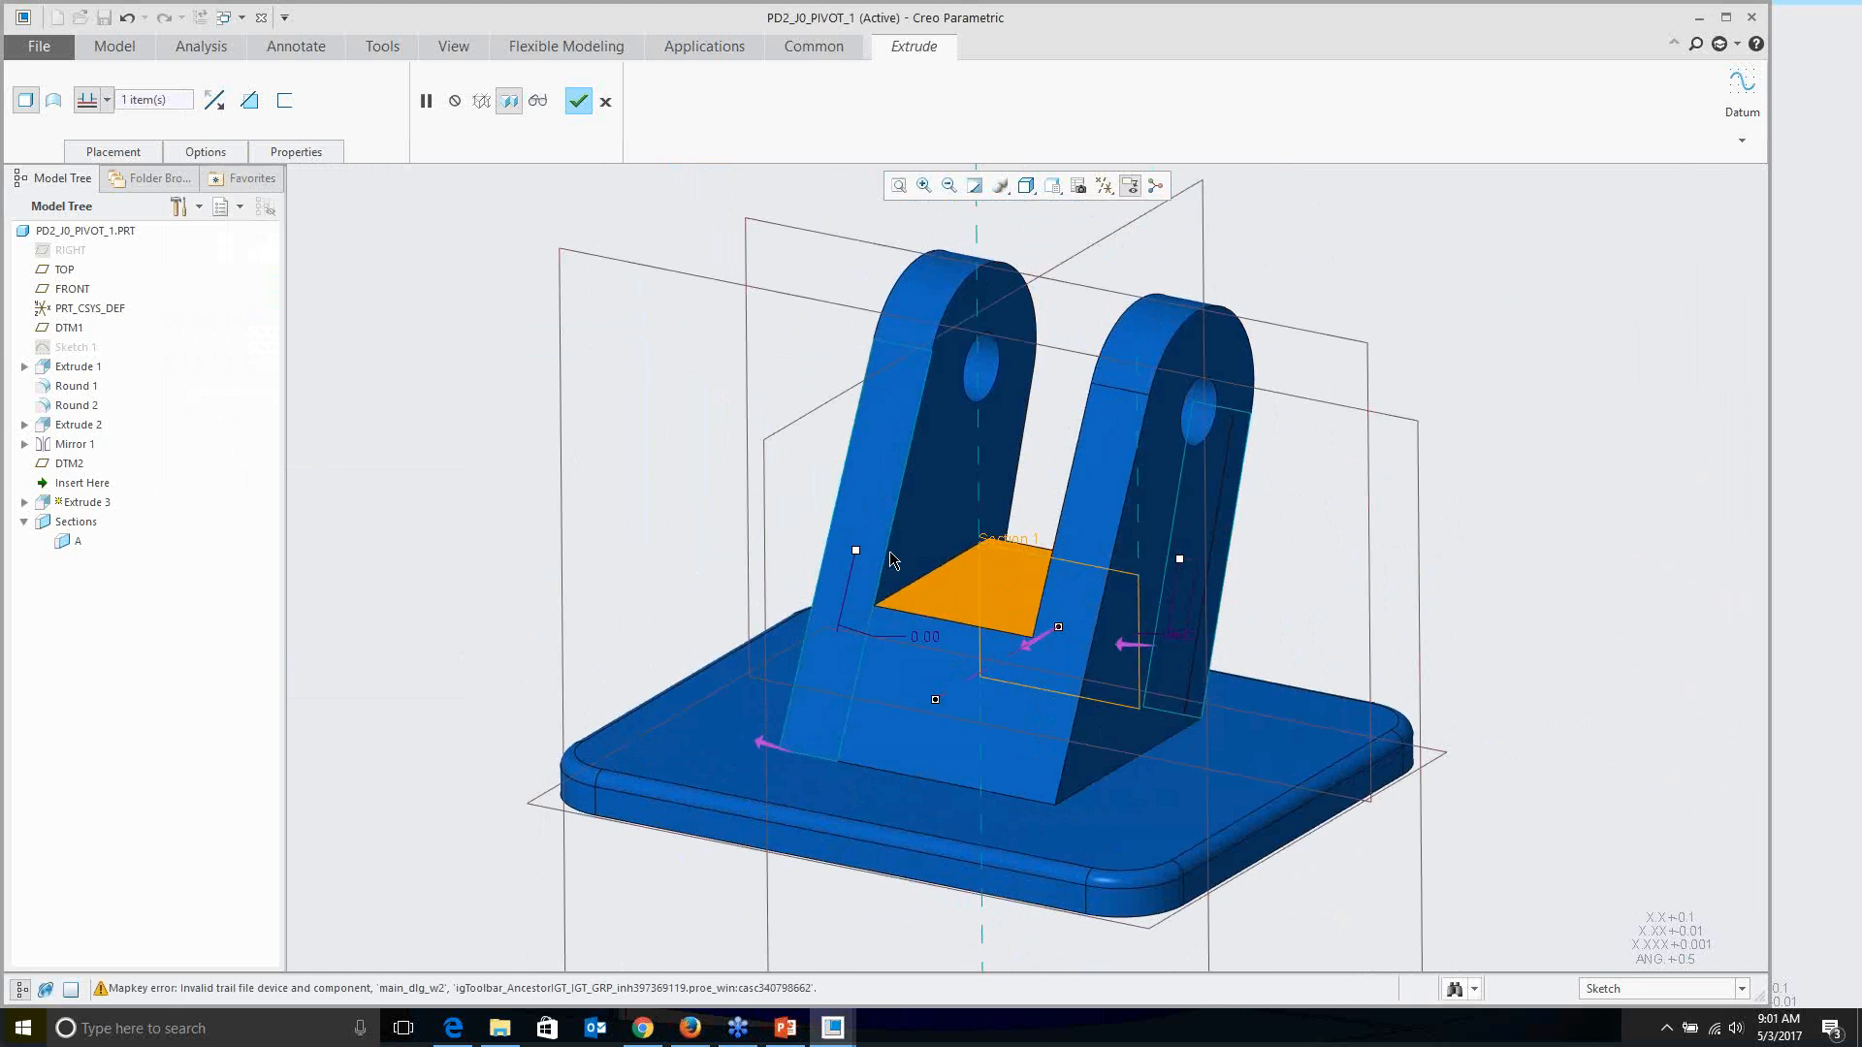
drag(854, 550, 877, 559)
double_click(942, 642)
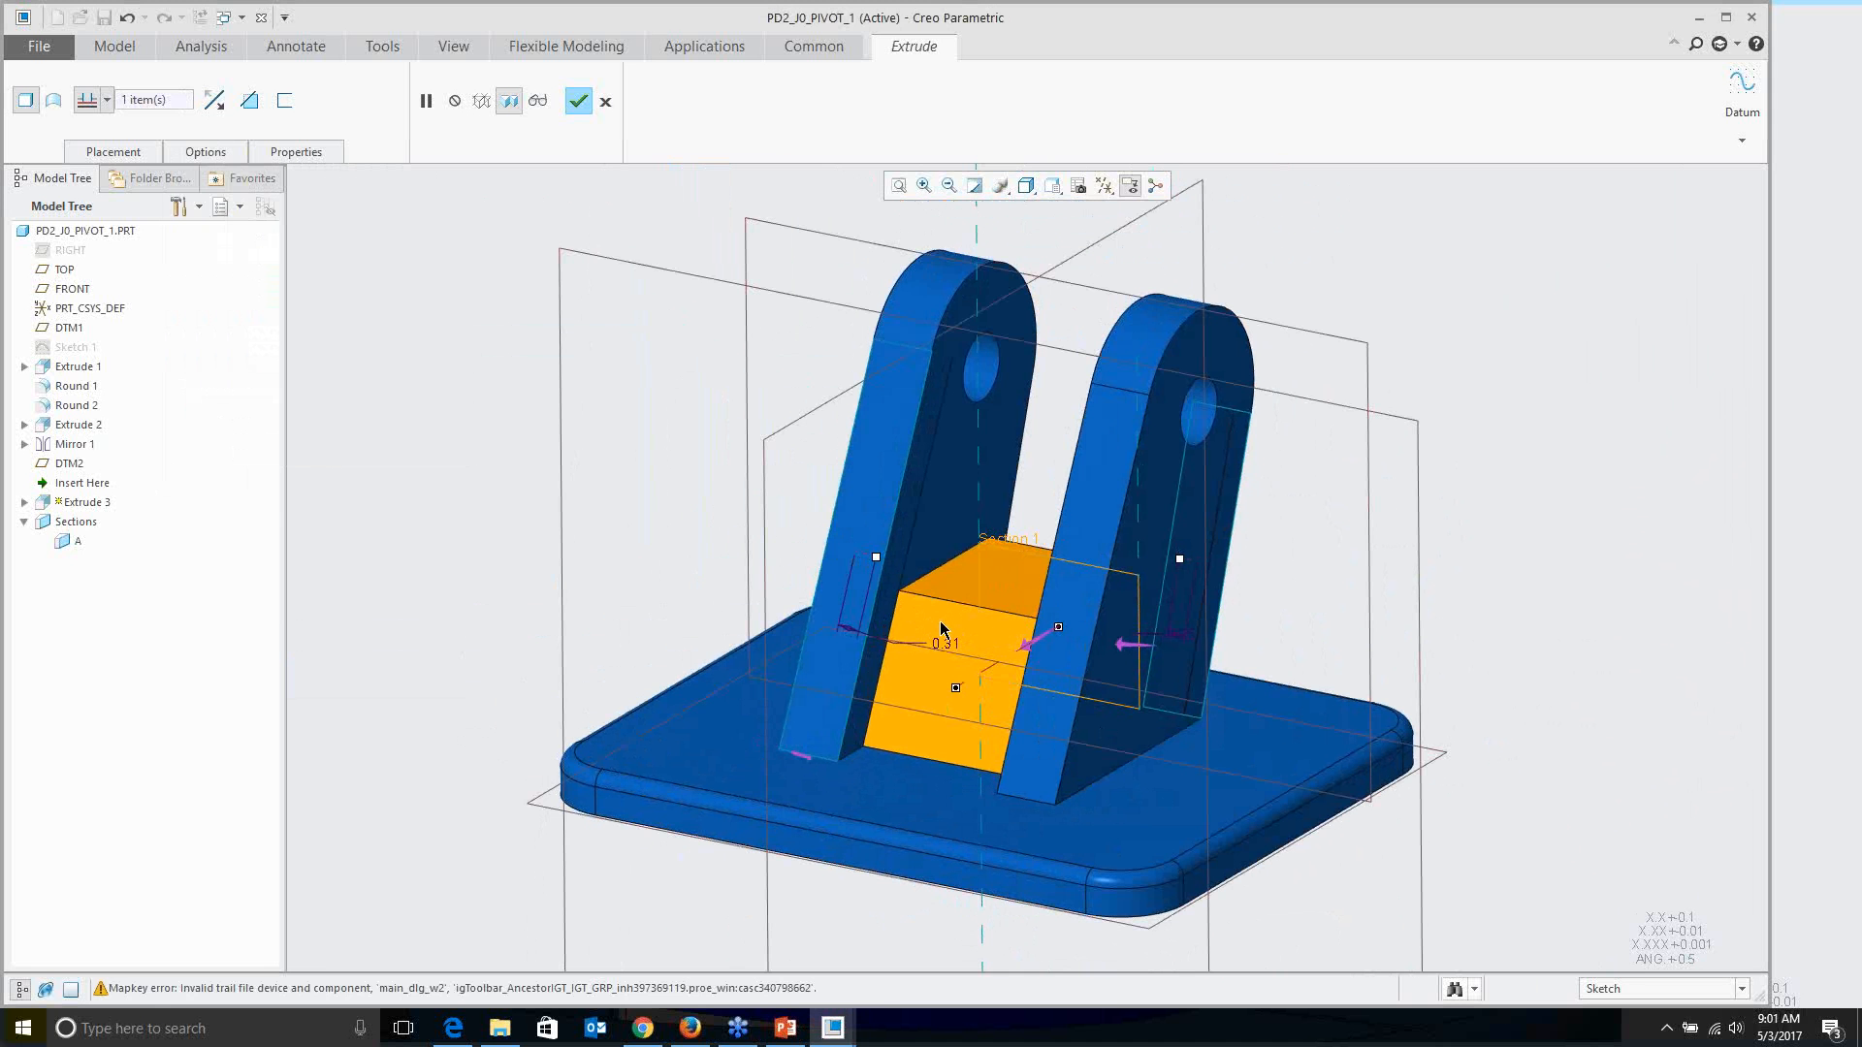
text(0.25)
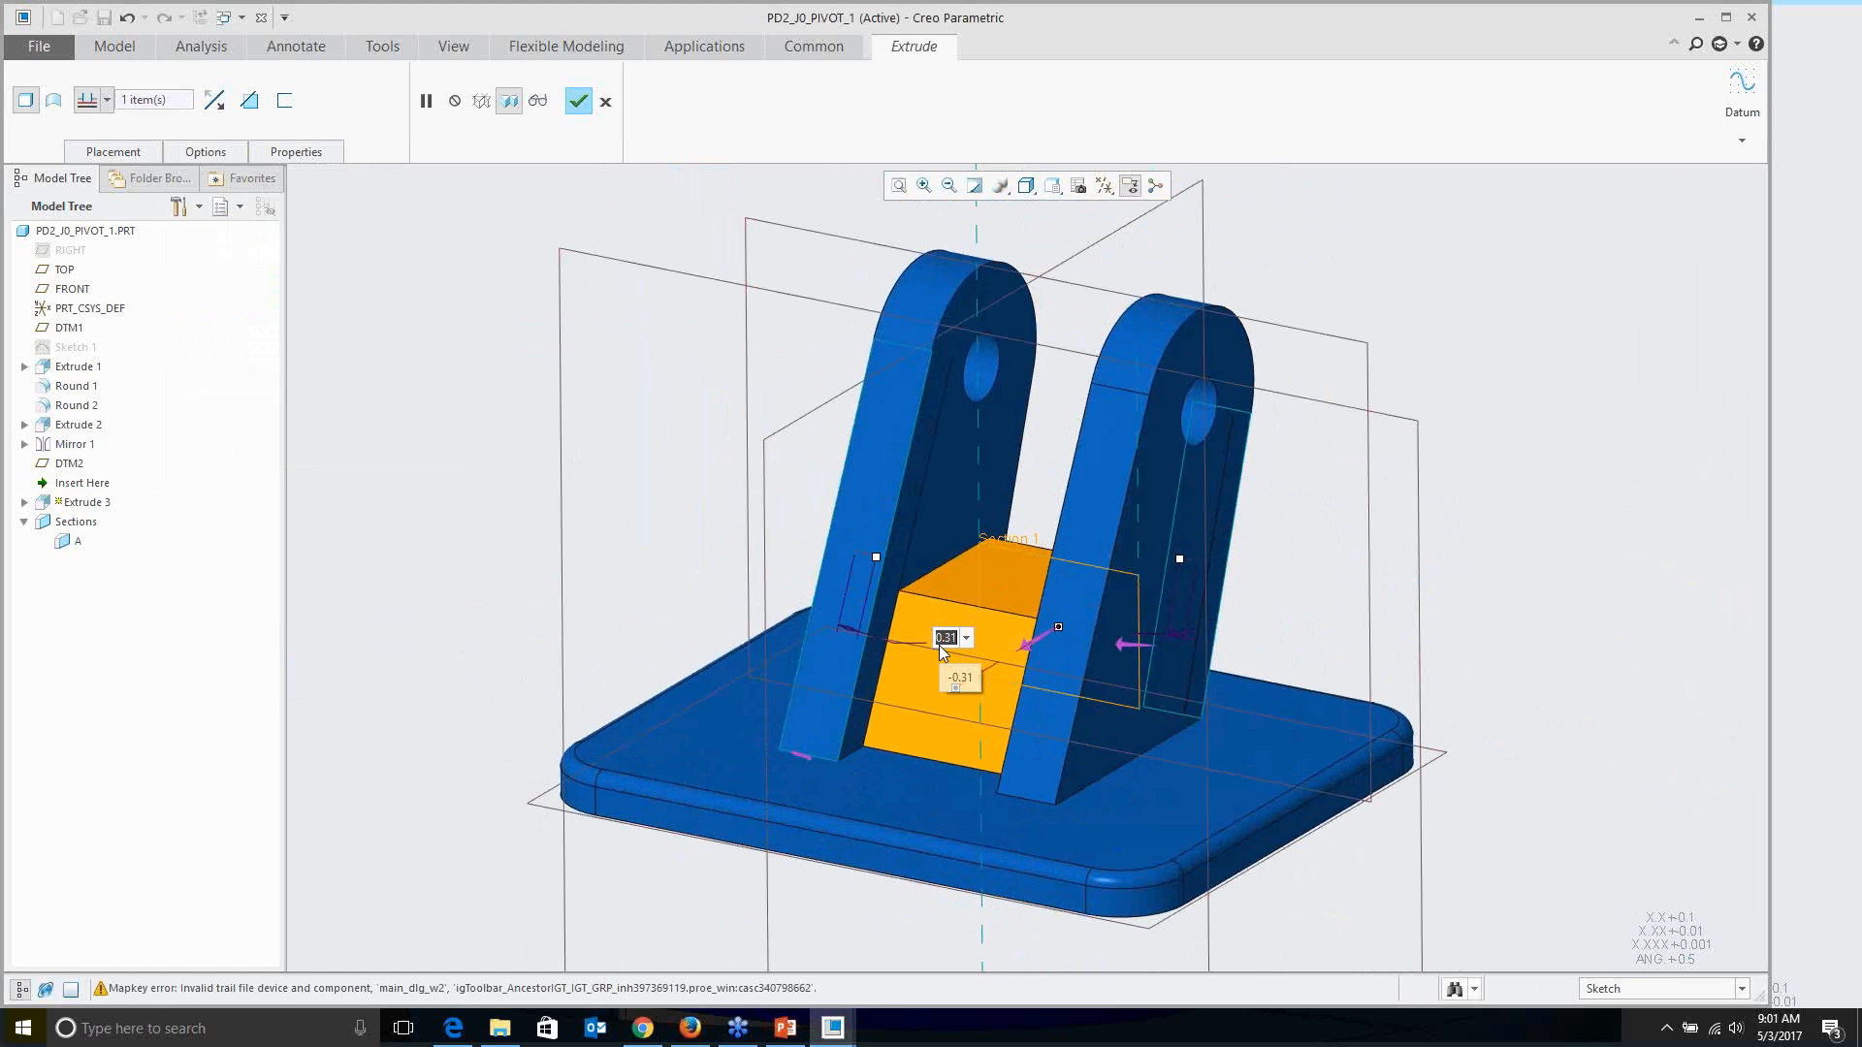
key(Return)
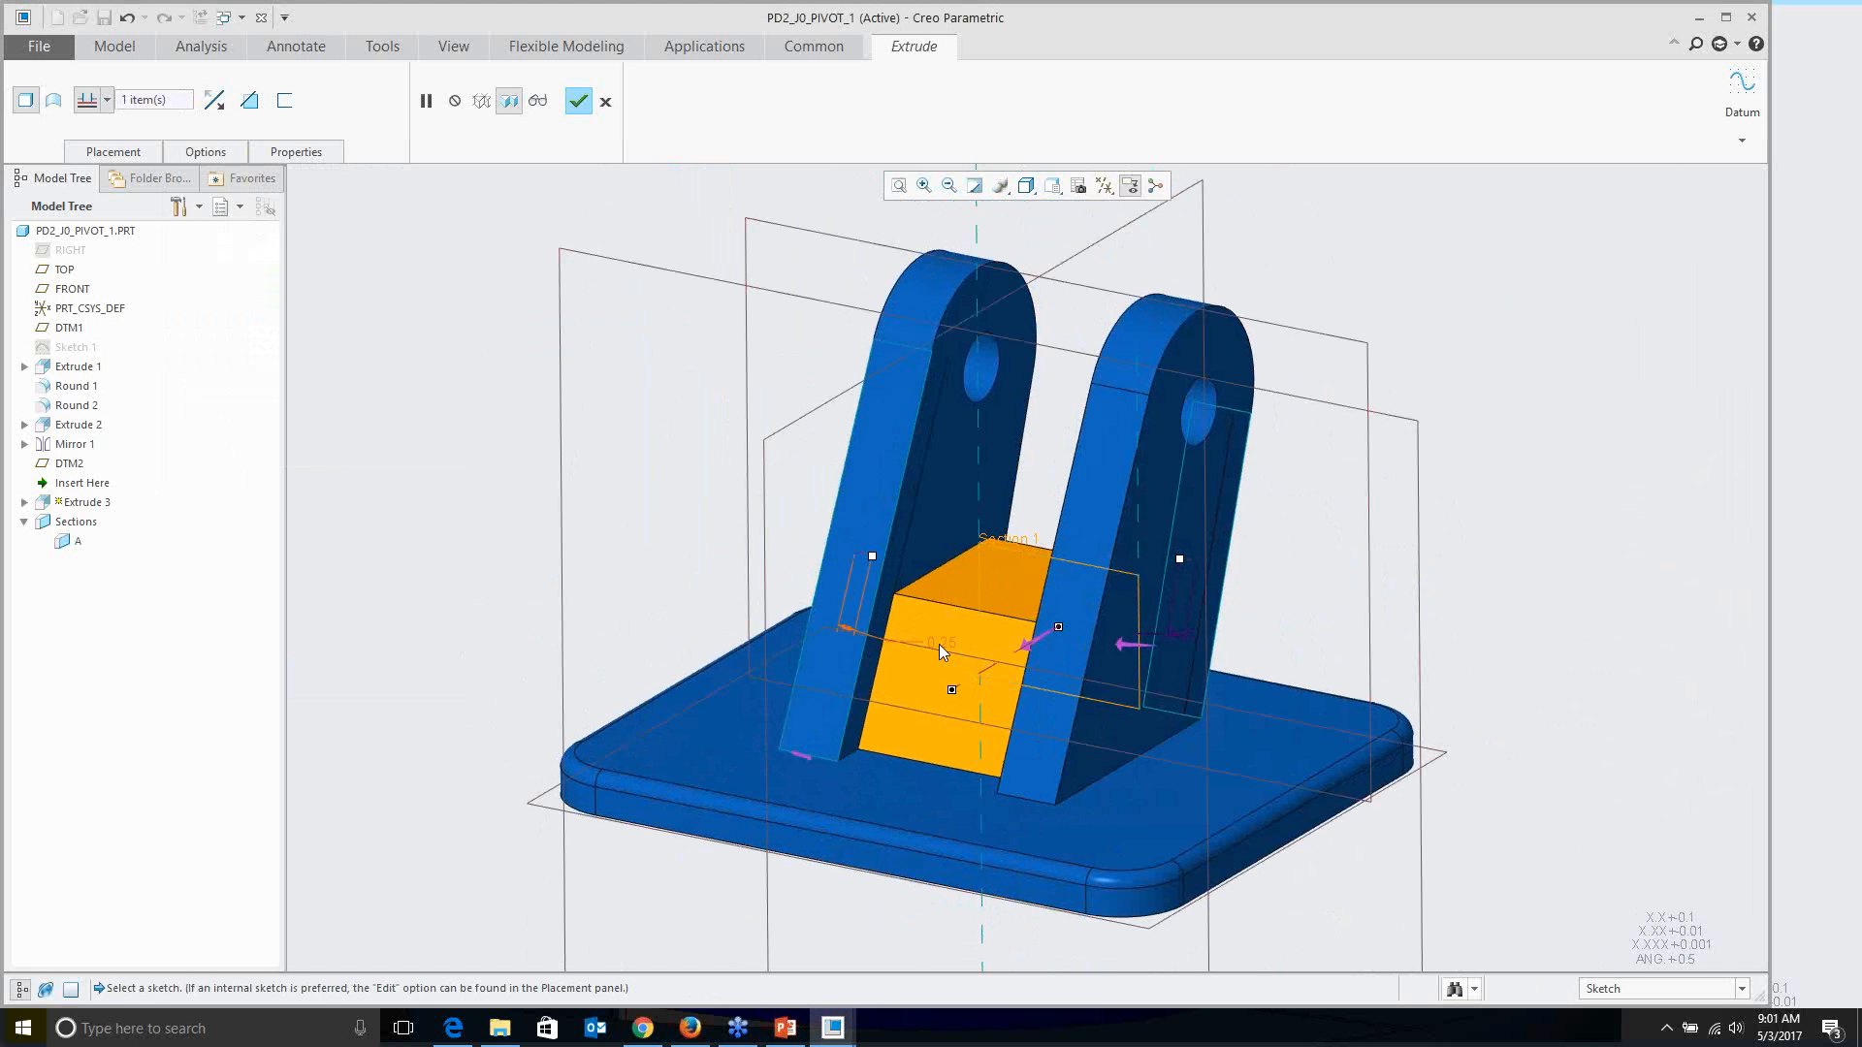
middle_click(622, 501)
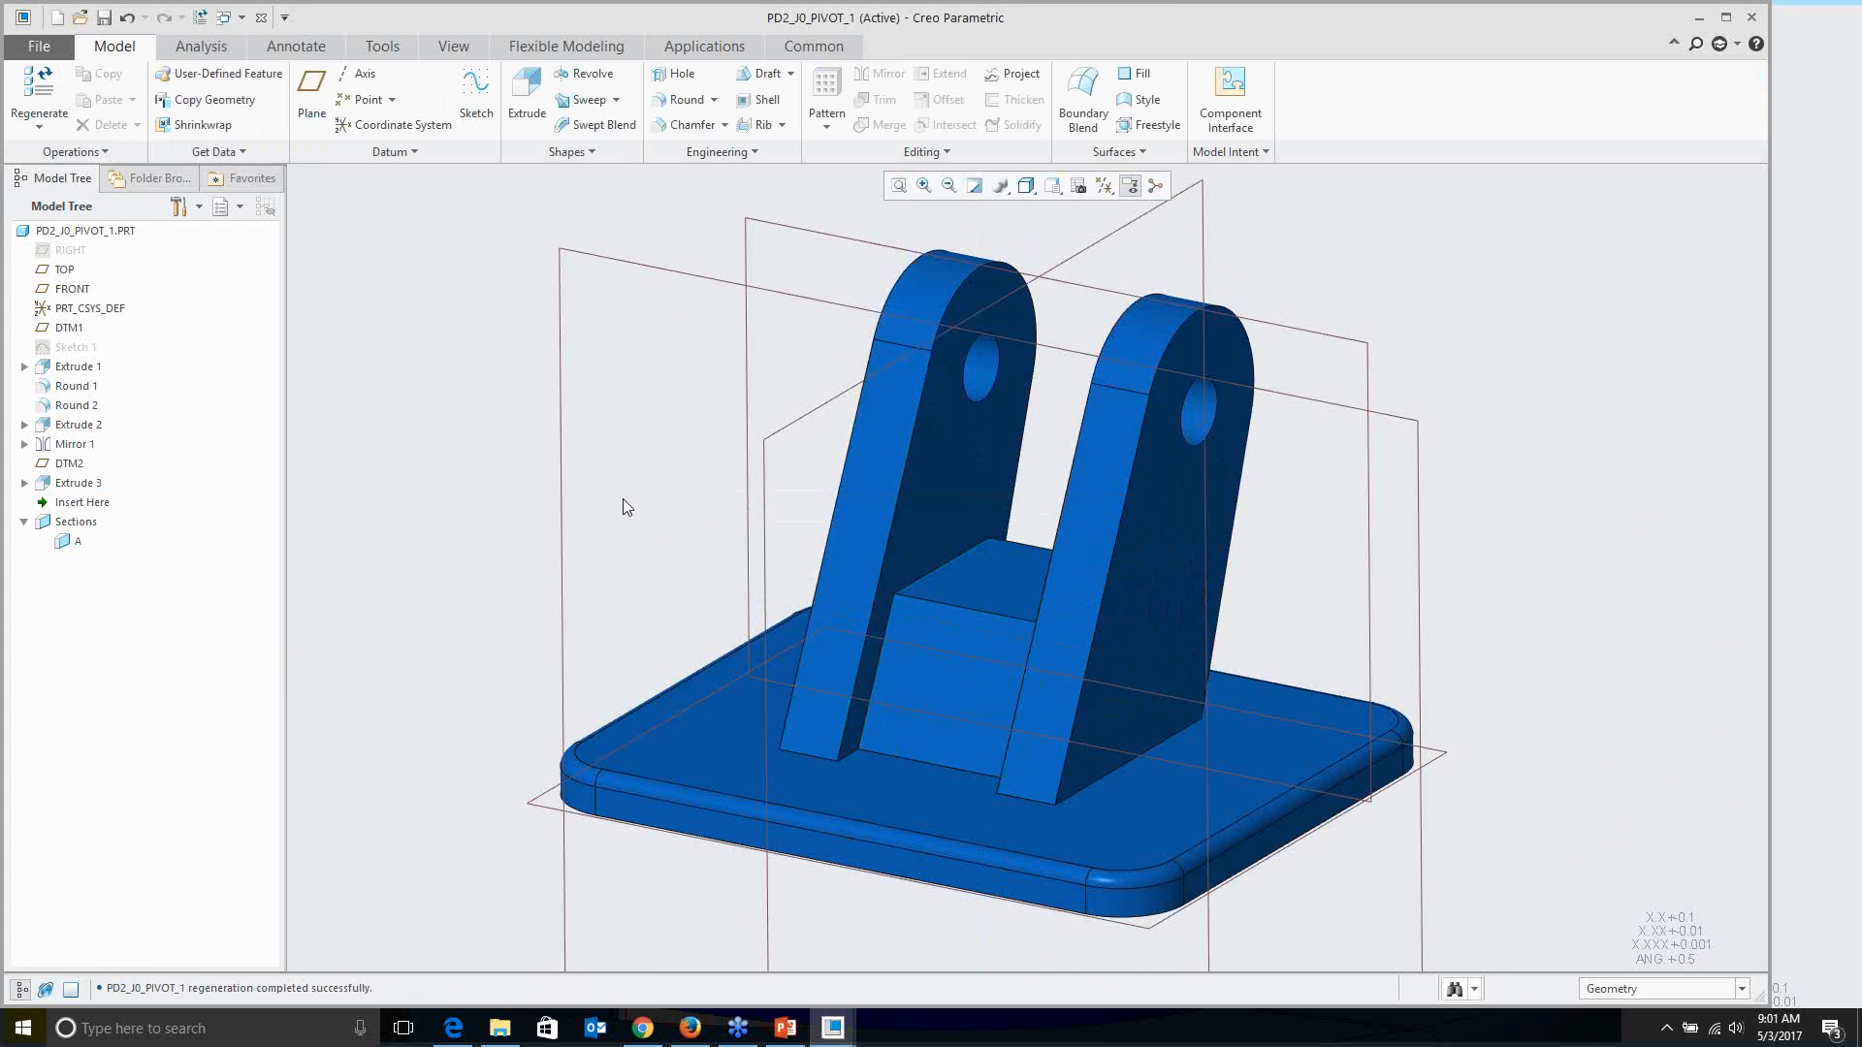
Step: Hide the datum planes and select all edges of the lugs and web together, using the Edge selection filter
key(d)
key(p)
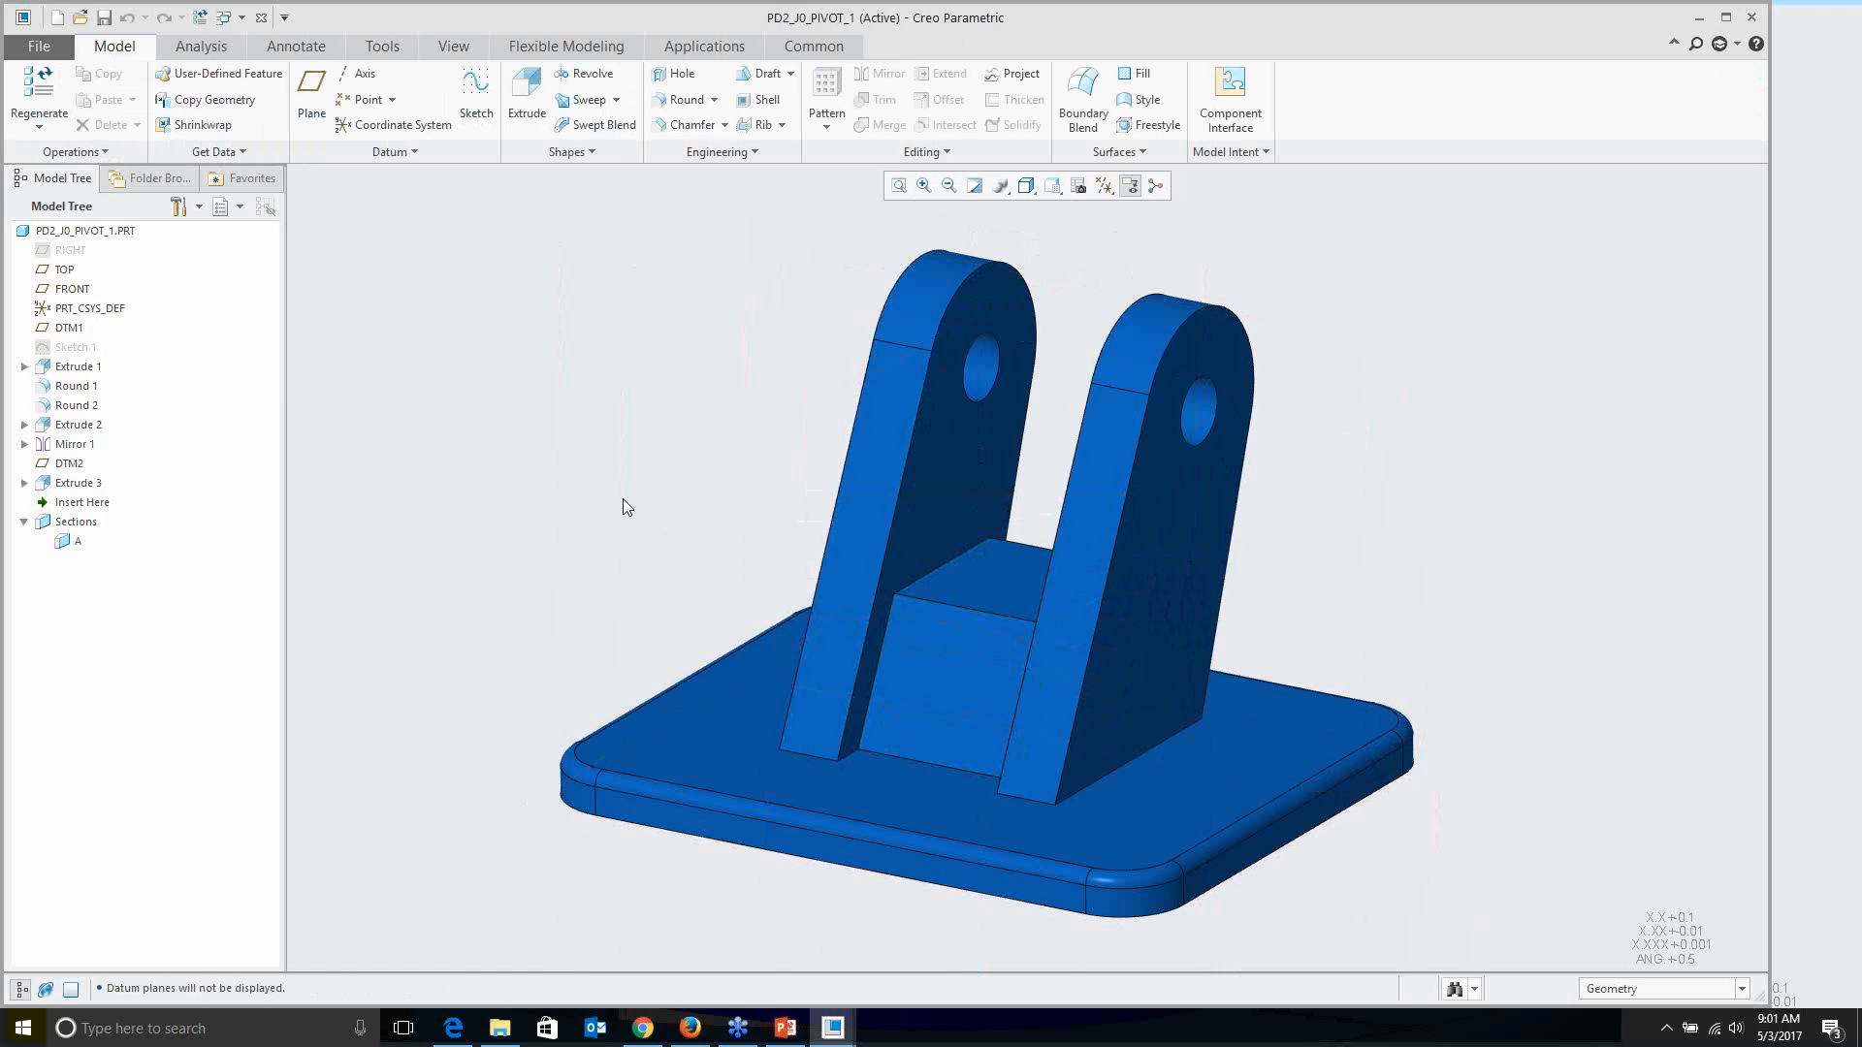
key(v)
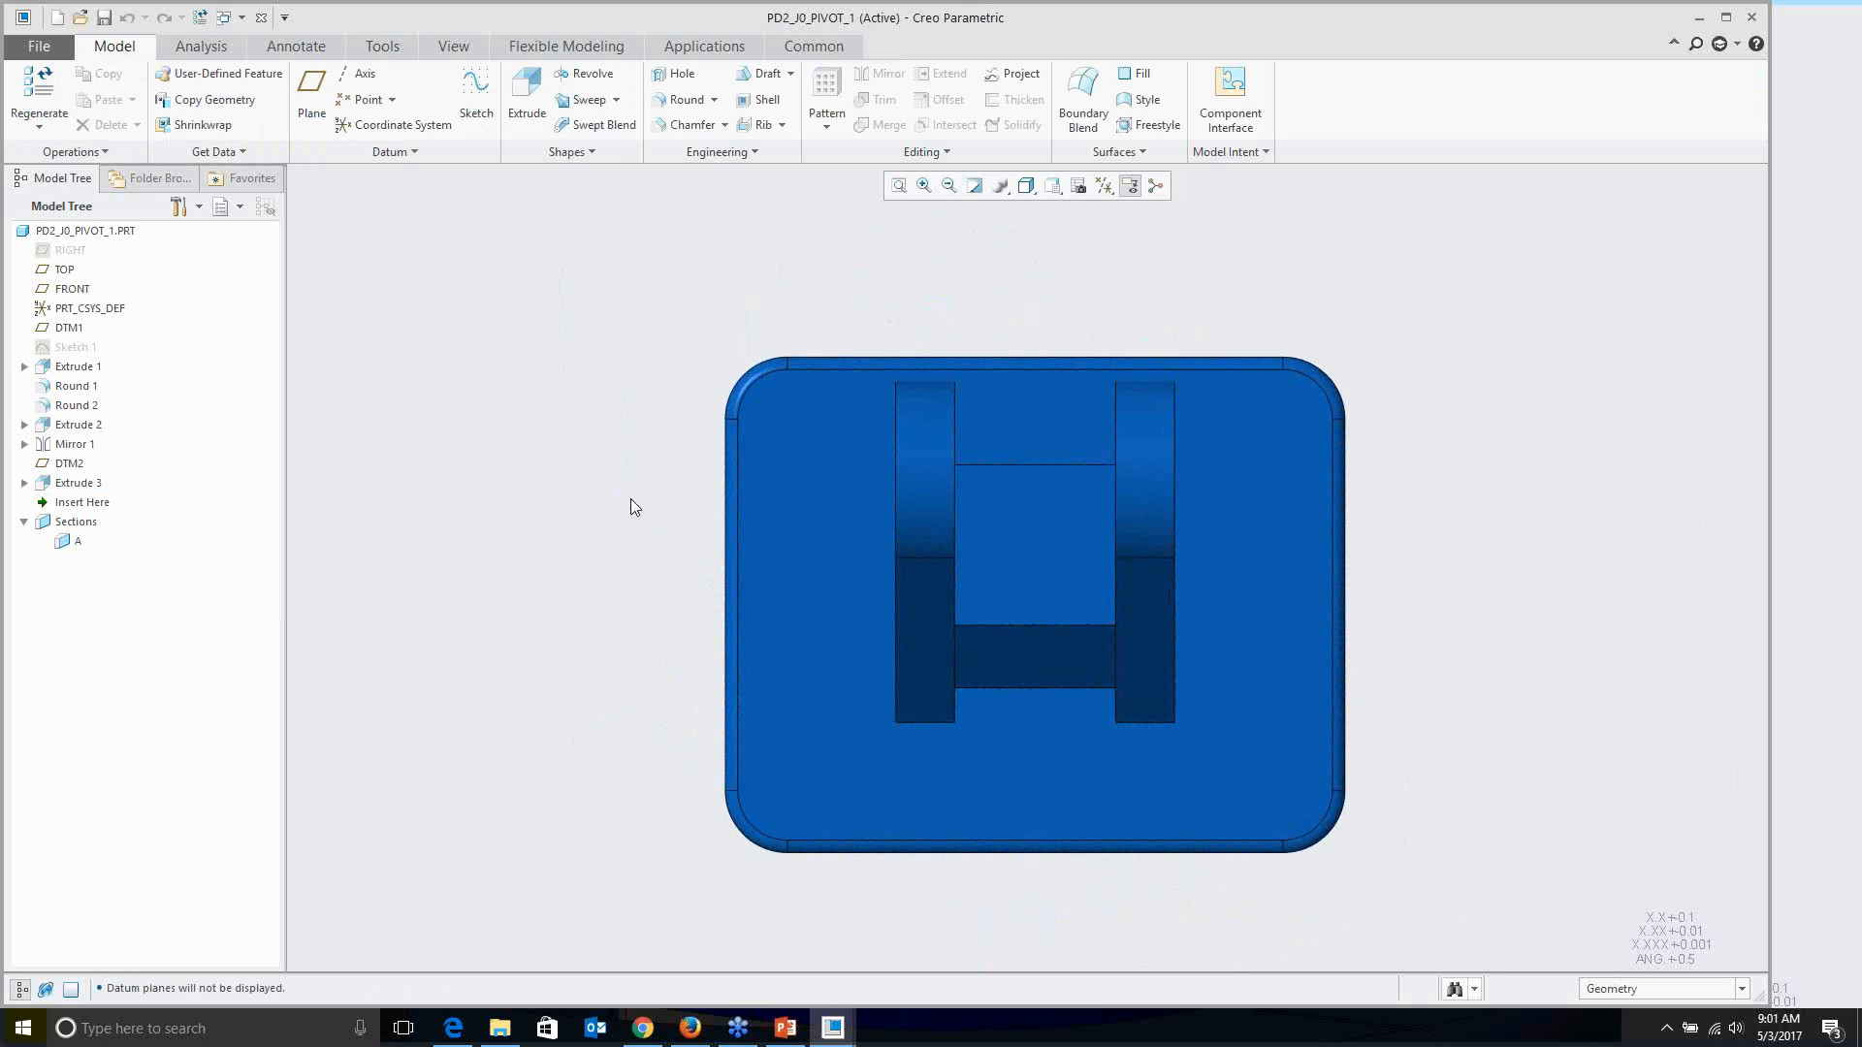
click(1608, 990)
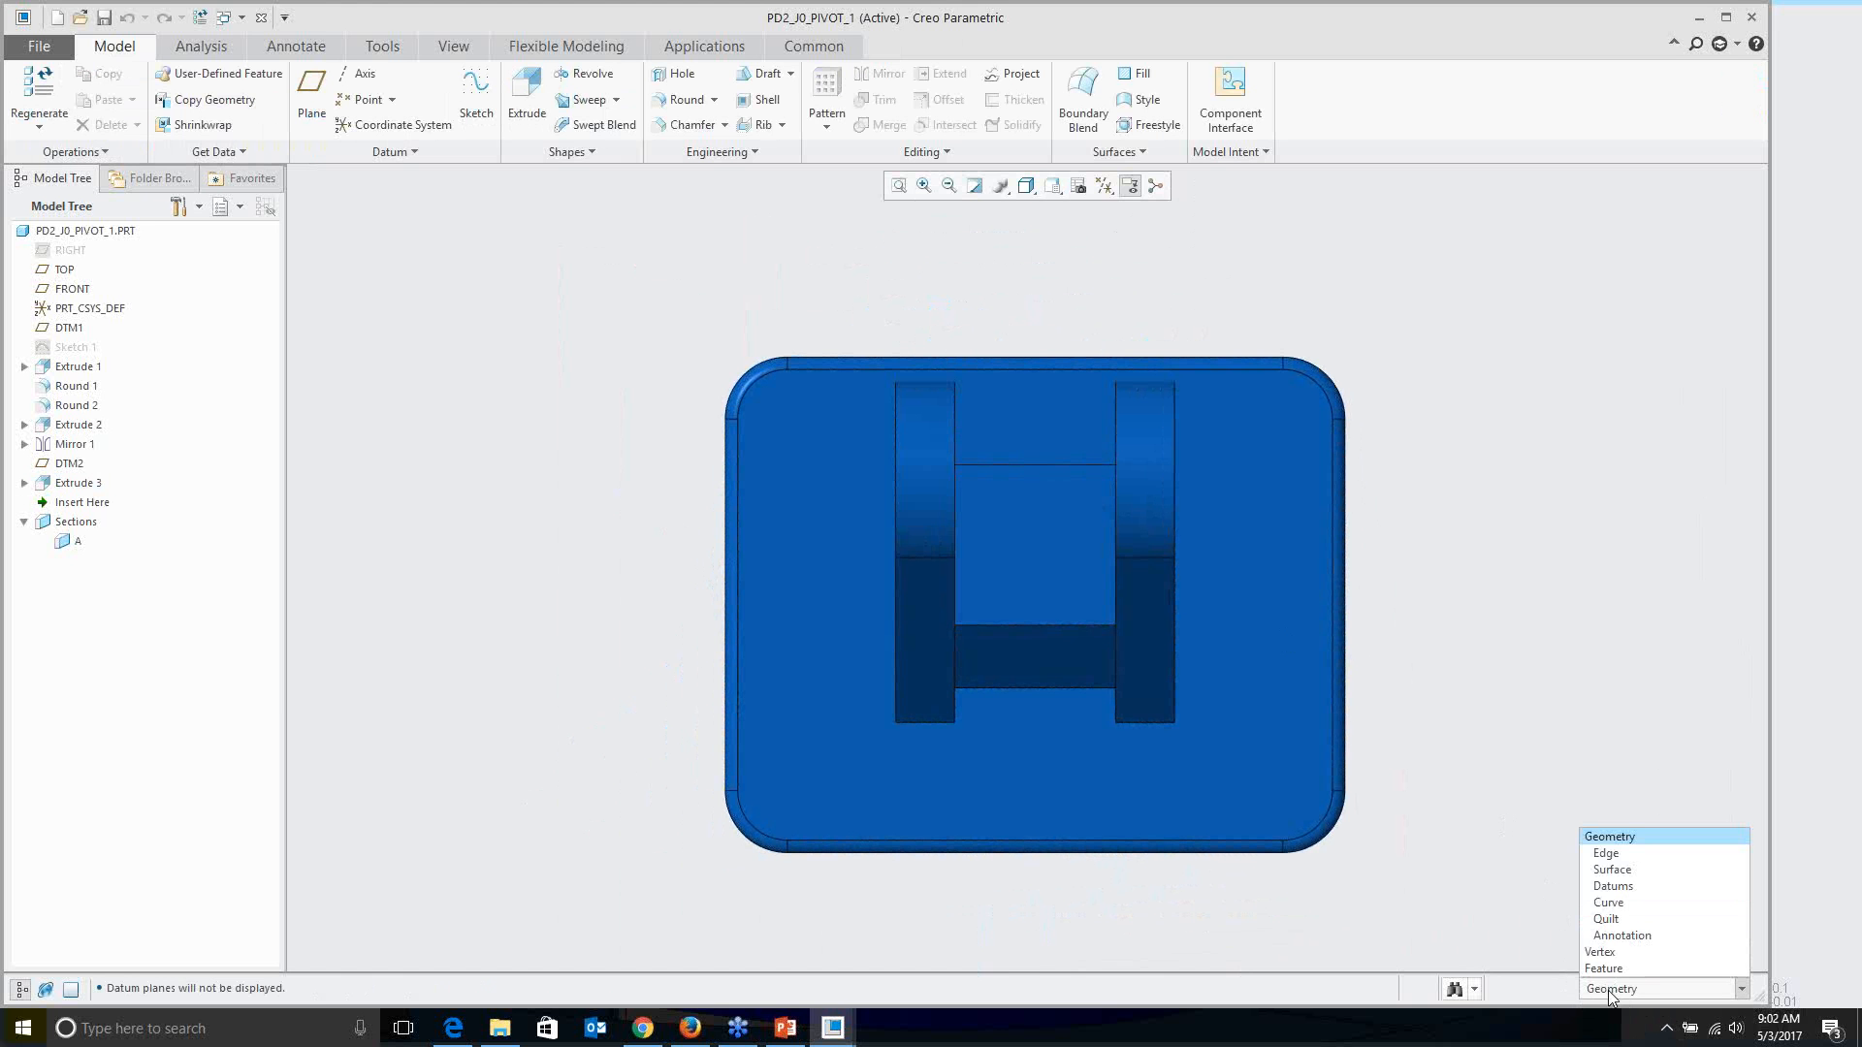
click(1627, 857)
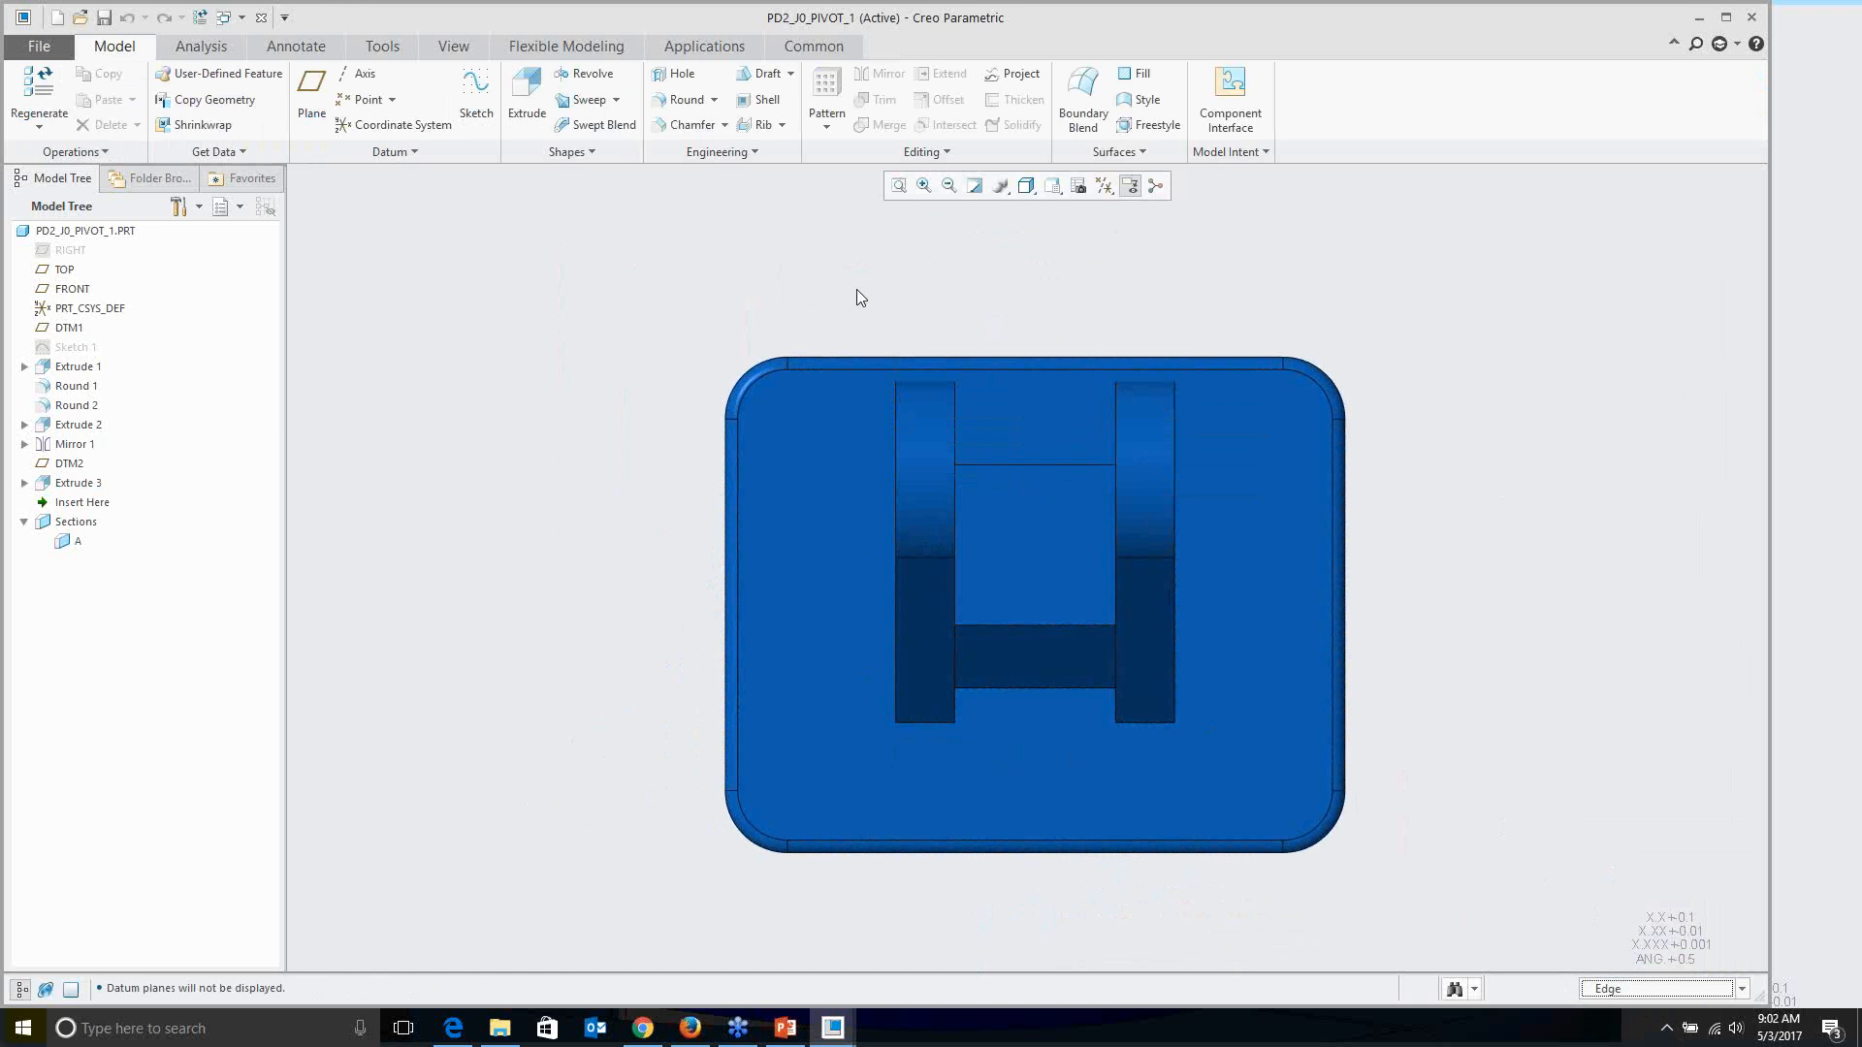
drag(857, 290, 1201, 772)
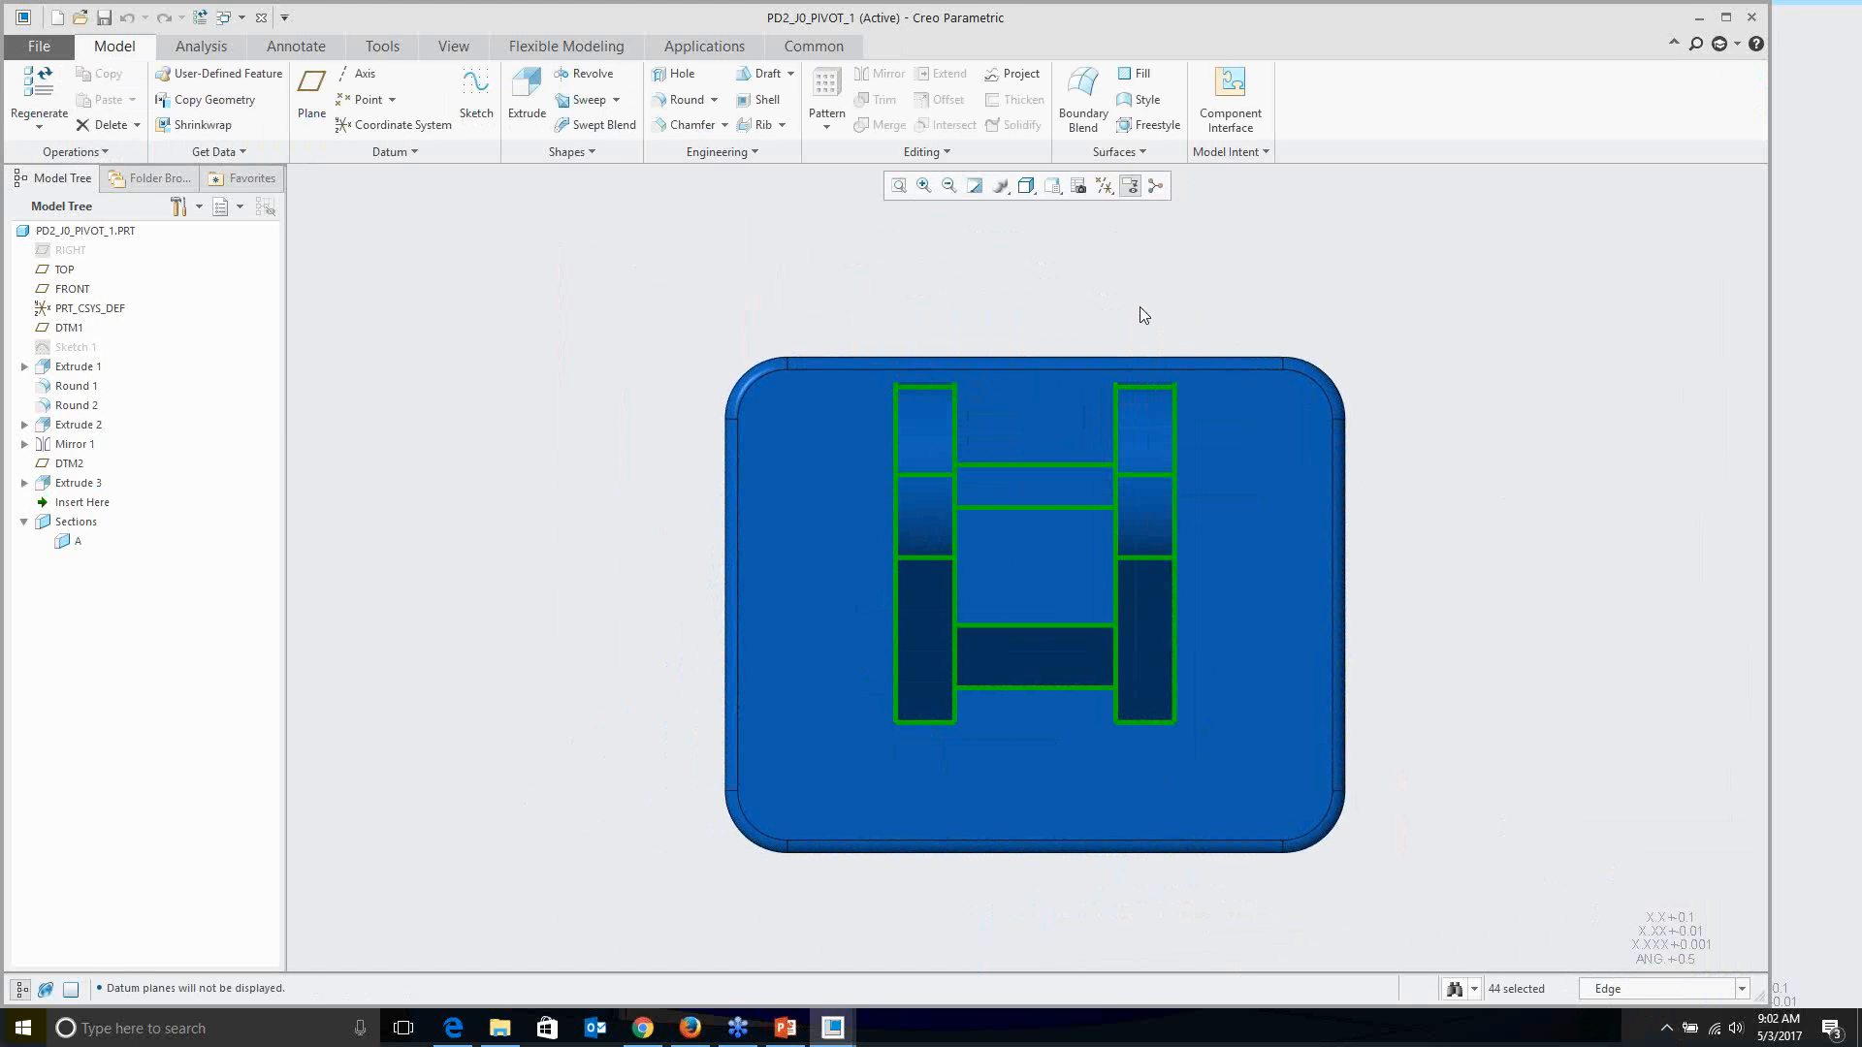
Step: Round the selected lug and web edges with a 0.06 radius and return to the standard orientation
right_click(1394, 475)
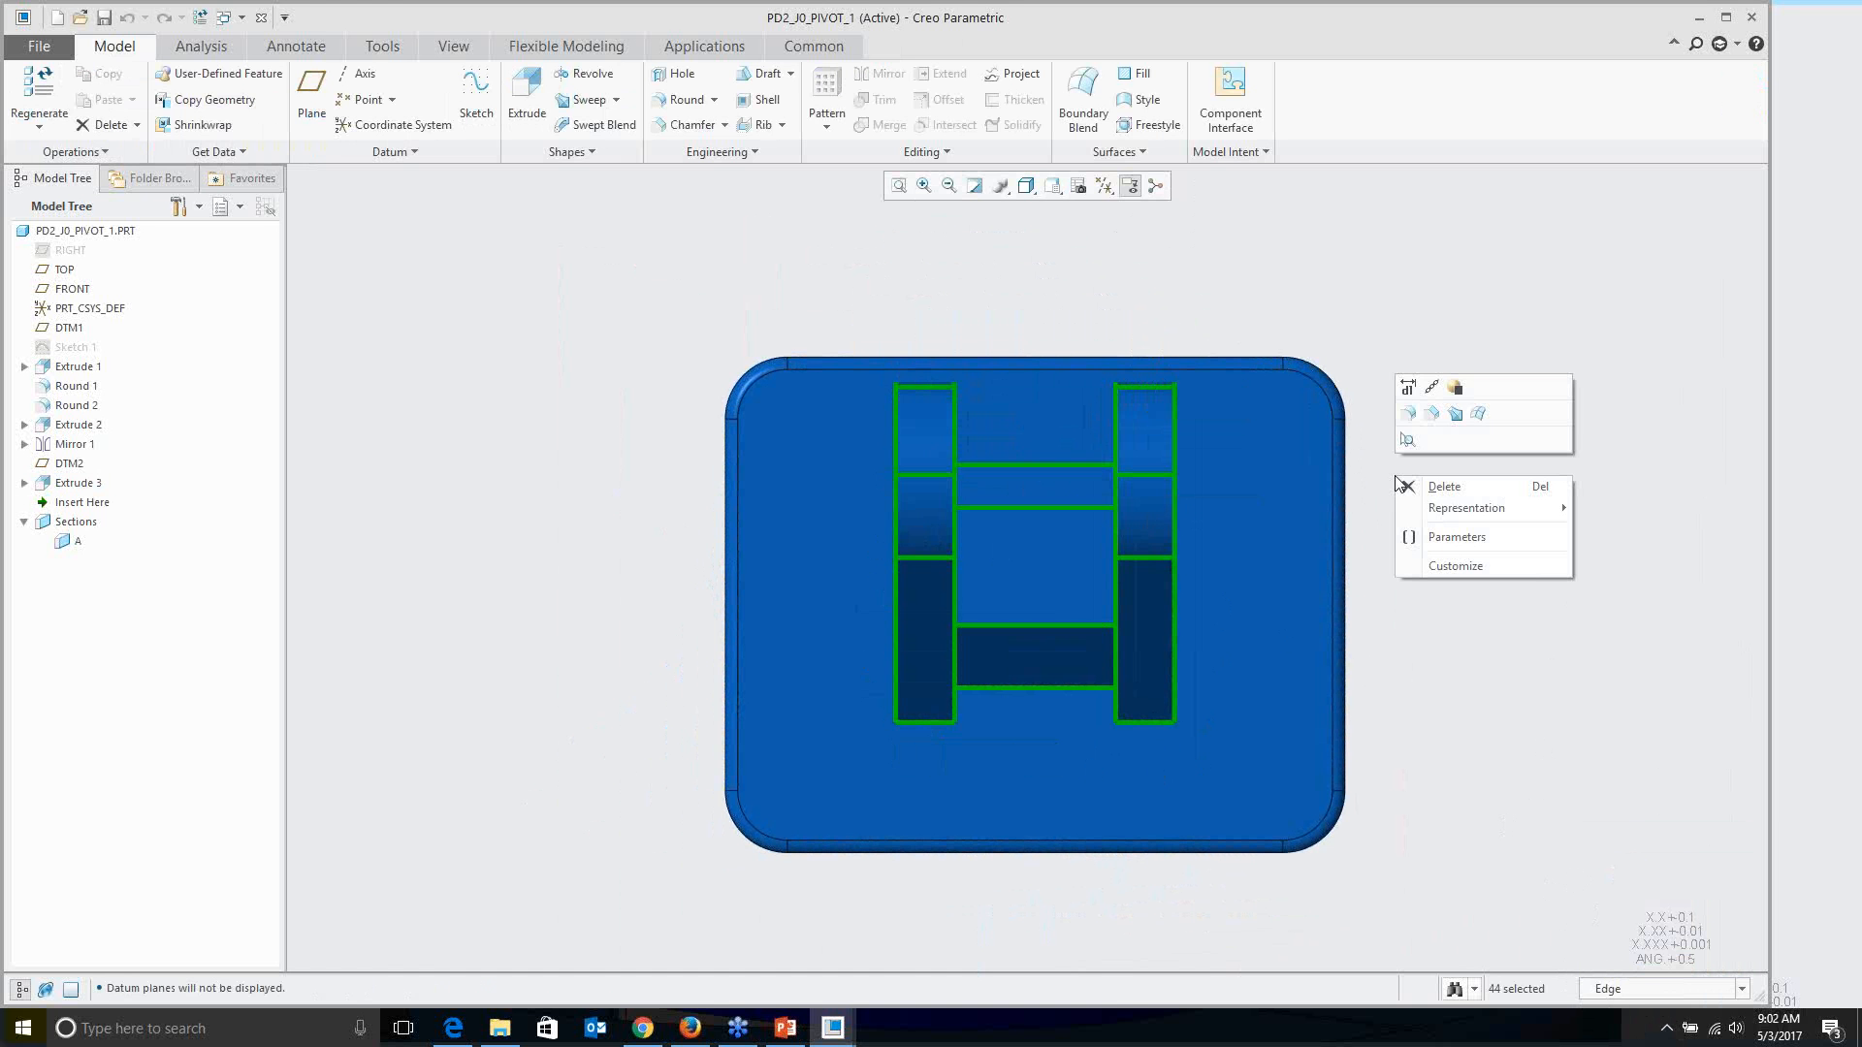
click(1408, 413)
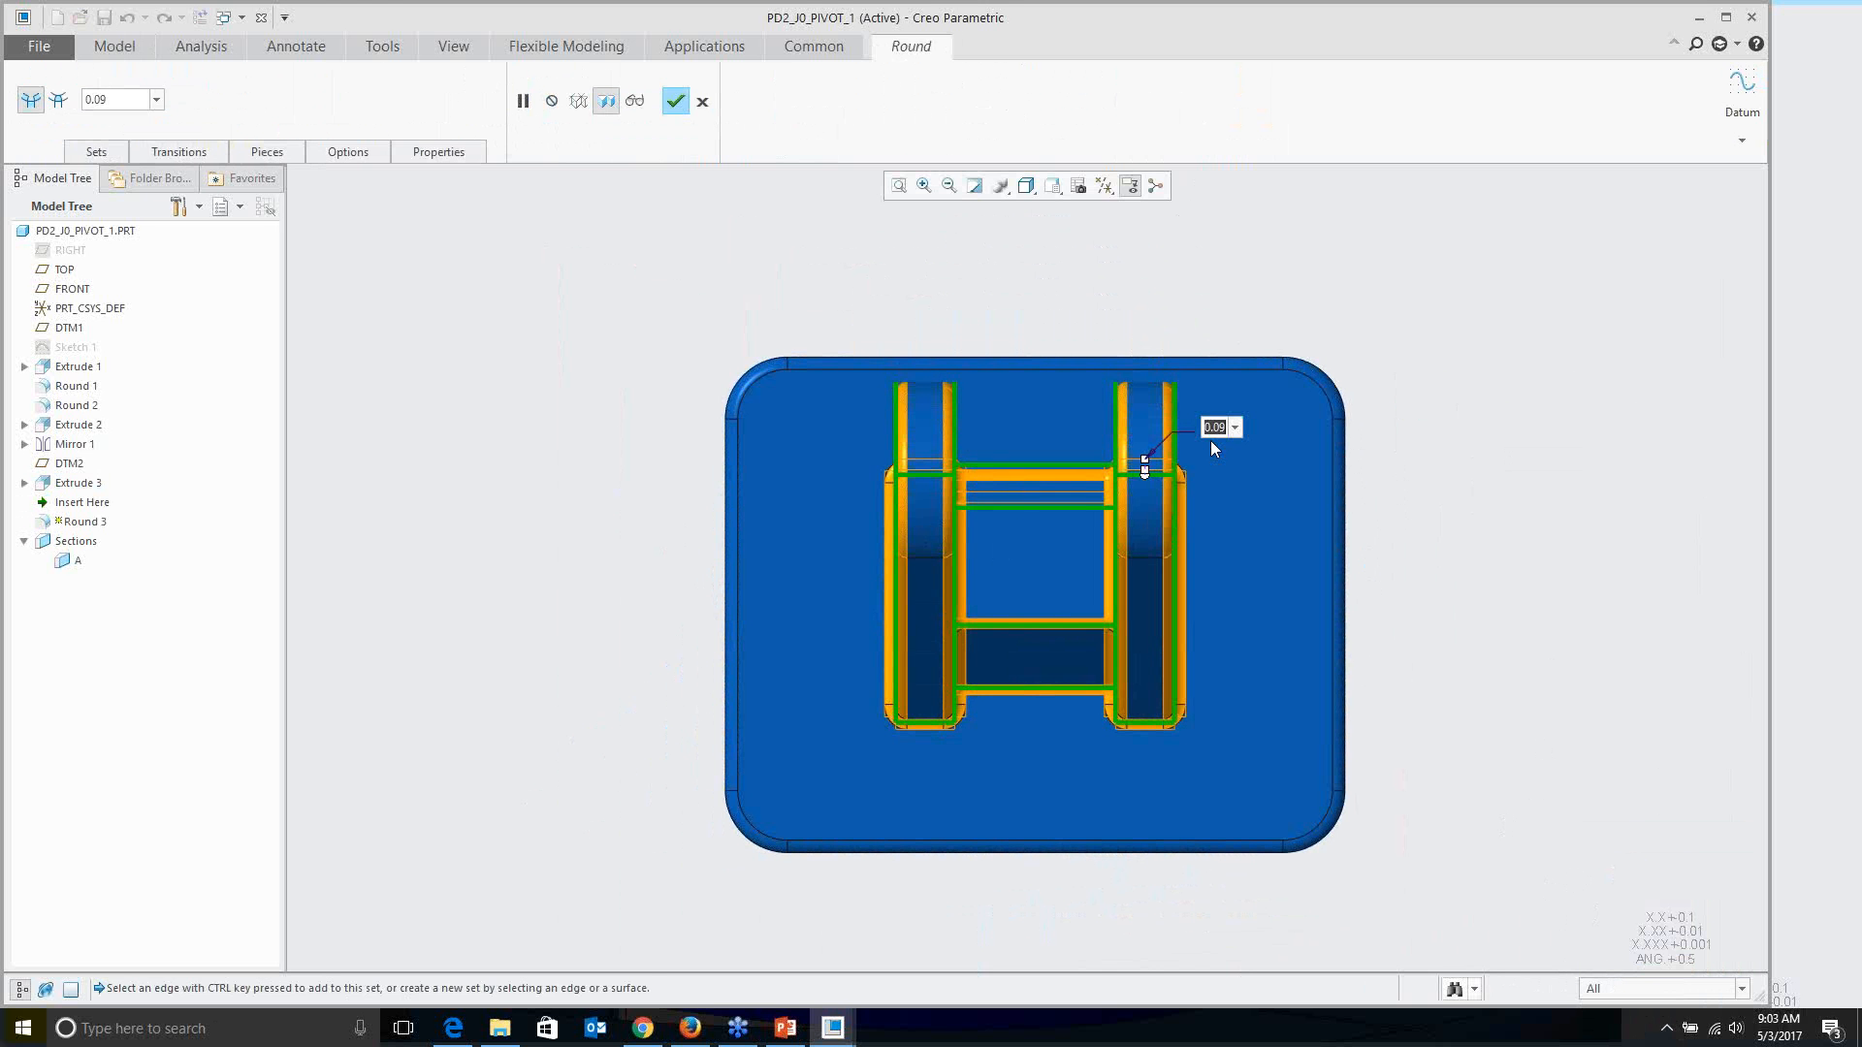
text(0.06)
key(Return)
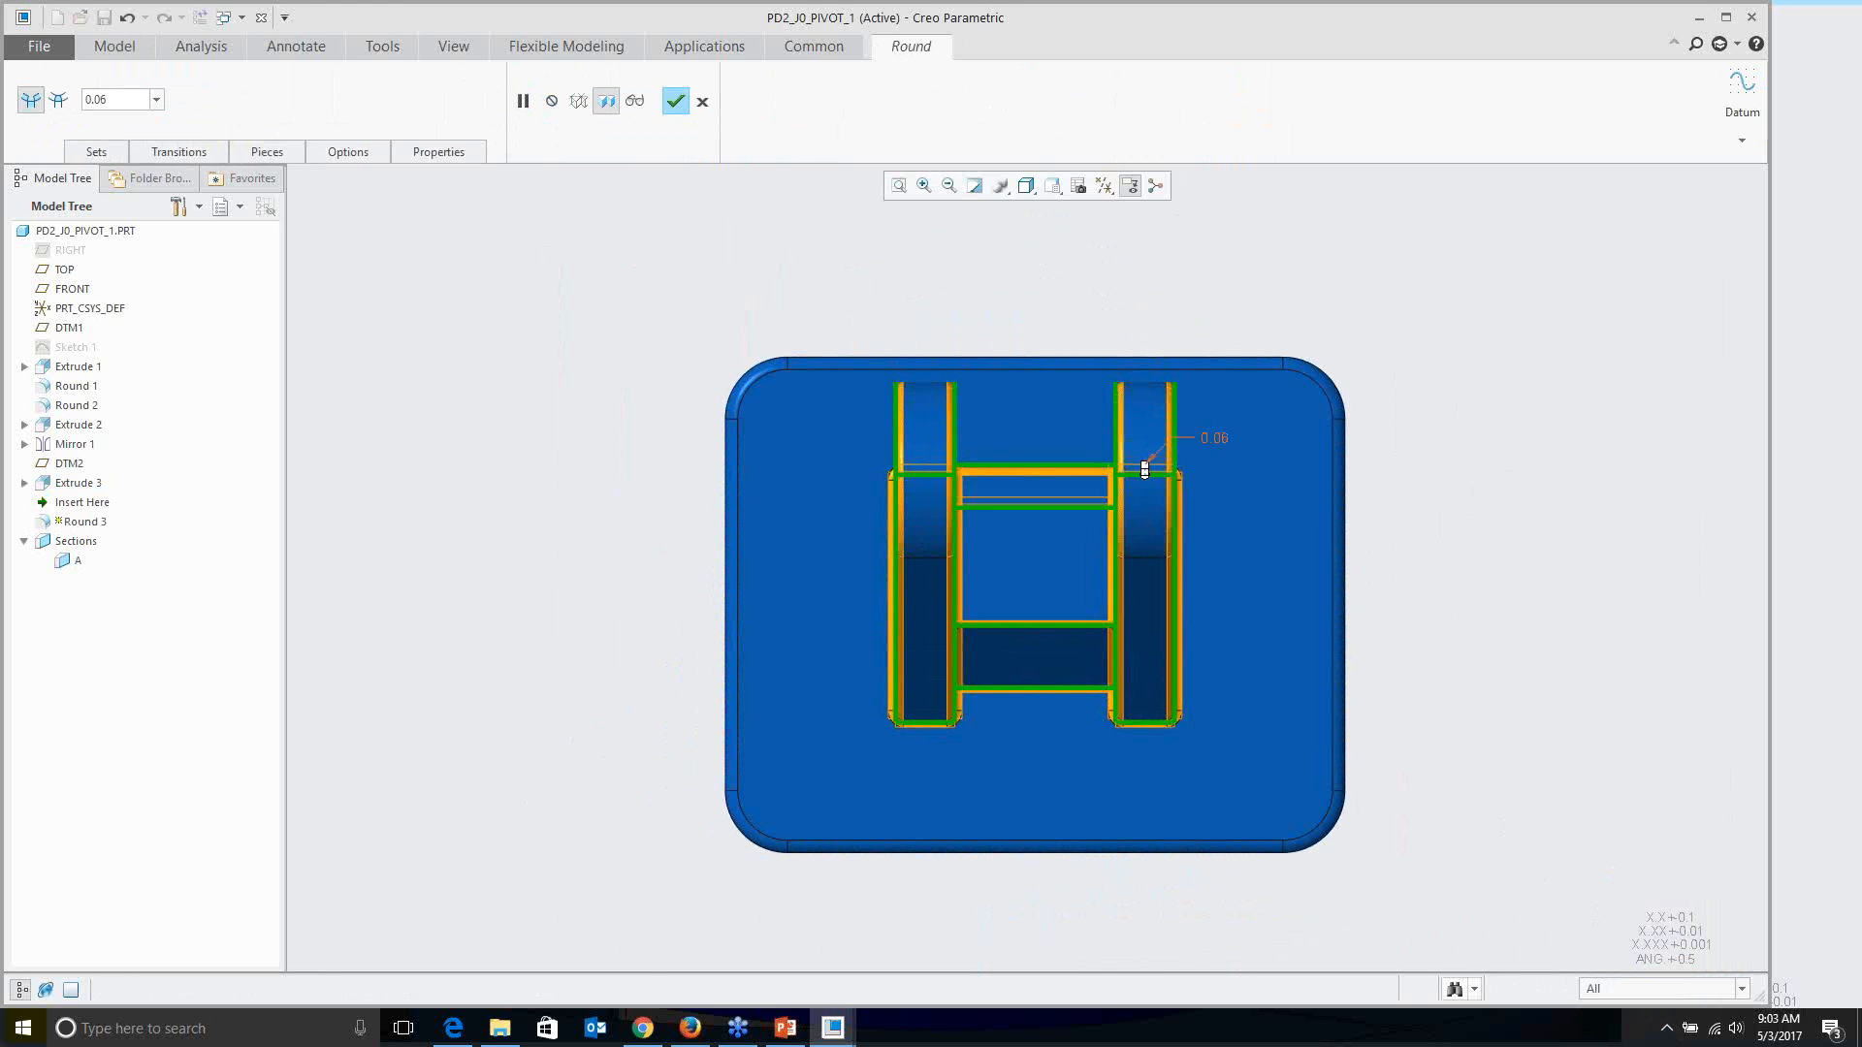
middle_click(1407, 561)
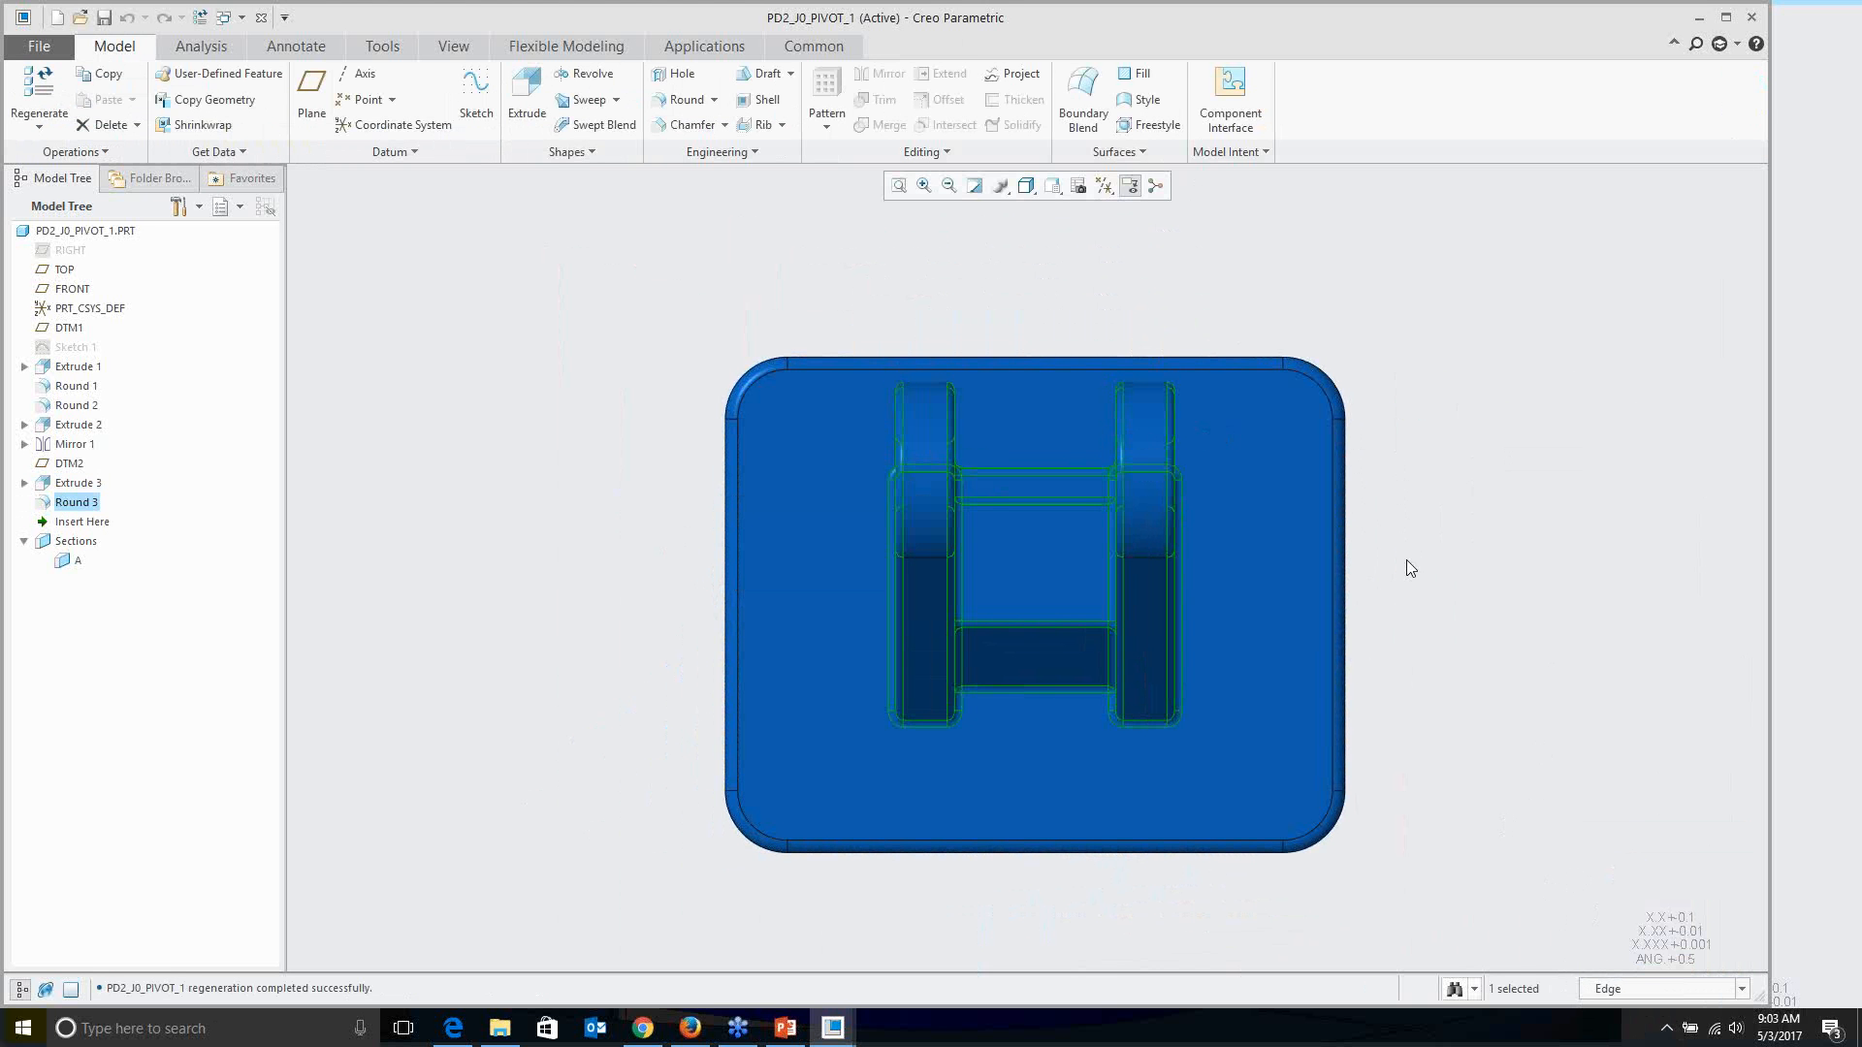
click(1406, 560)
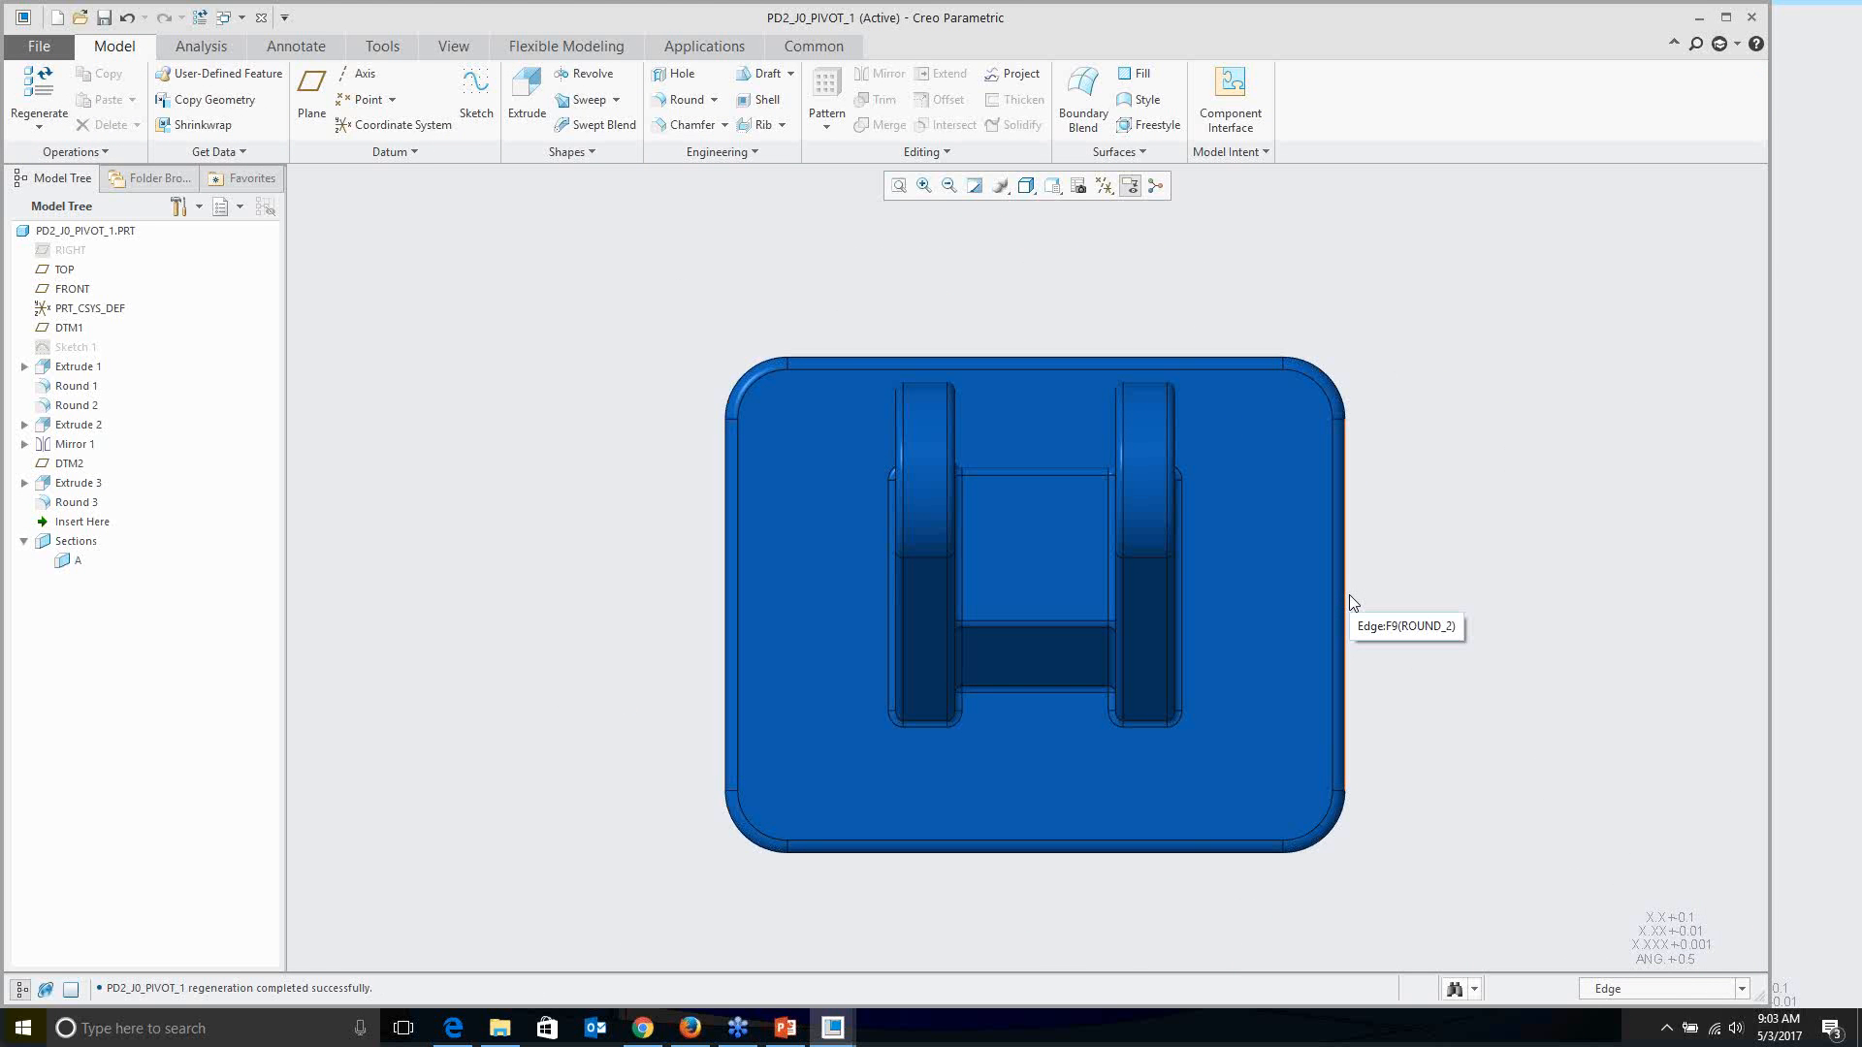
key(ctrl+d)
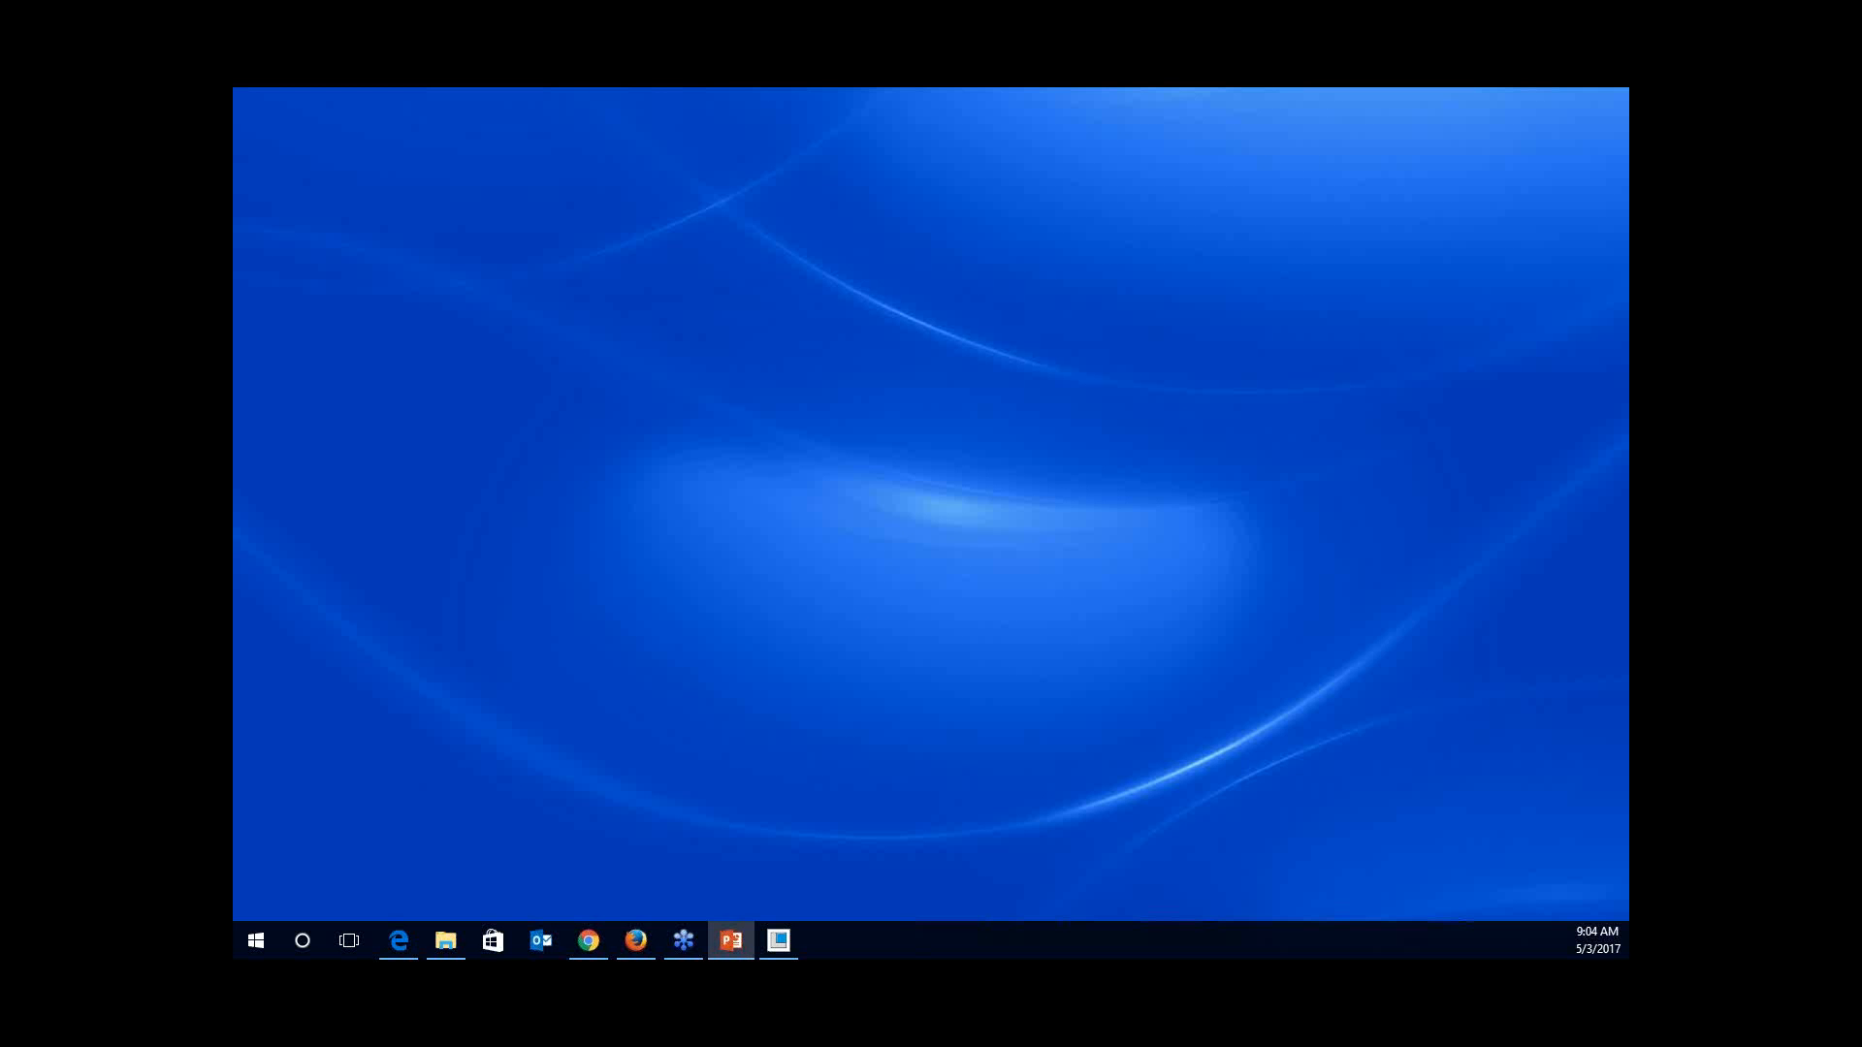
click(731, 940)
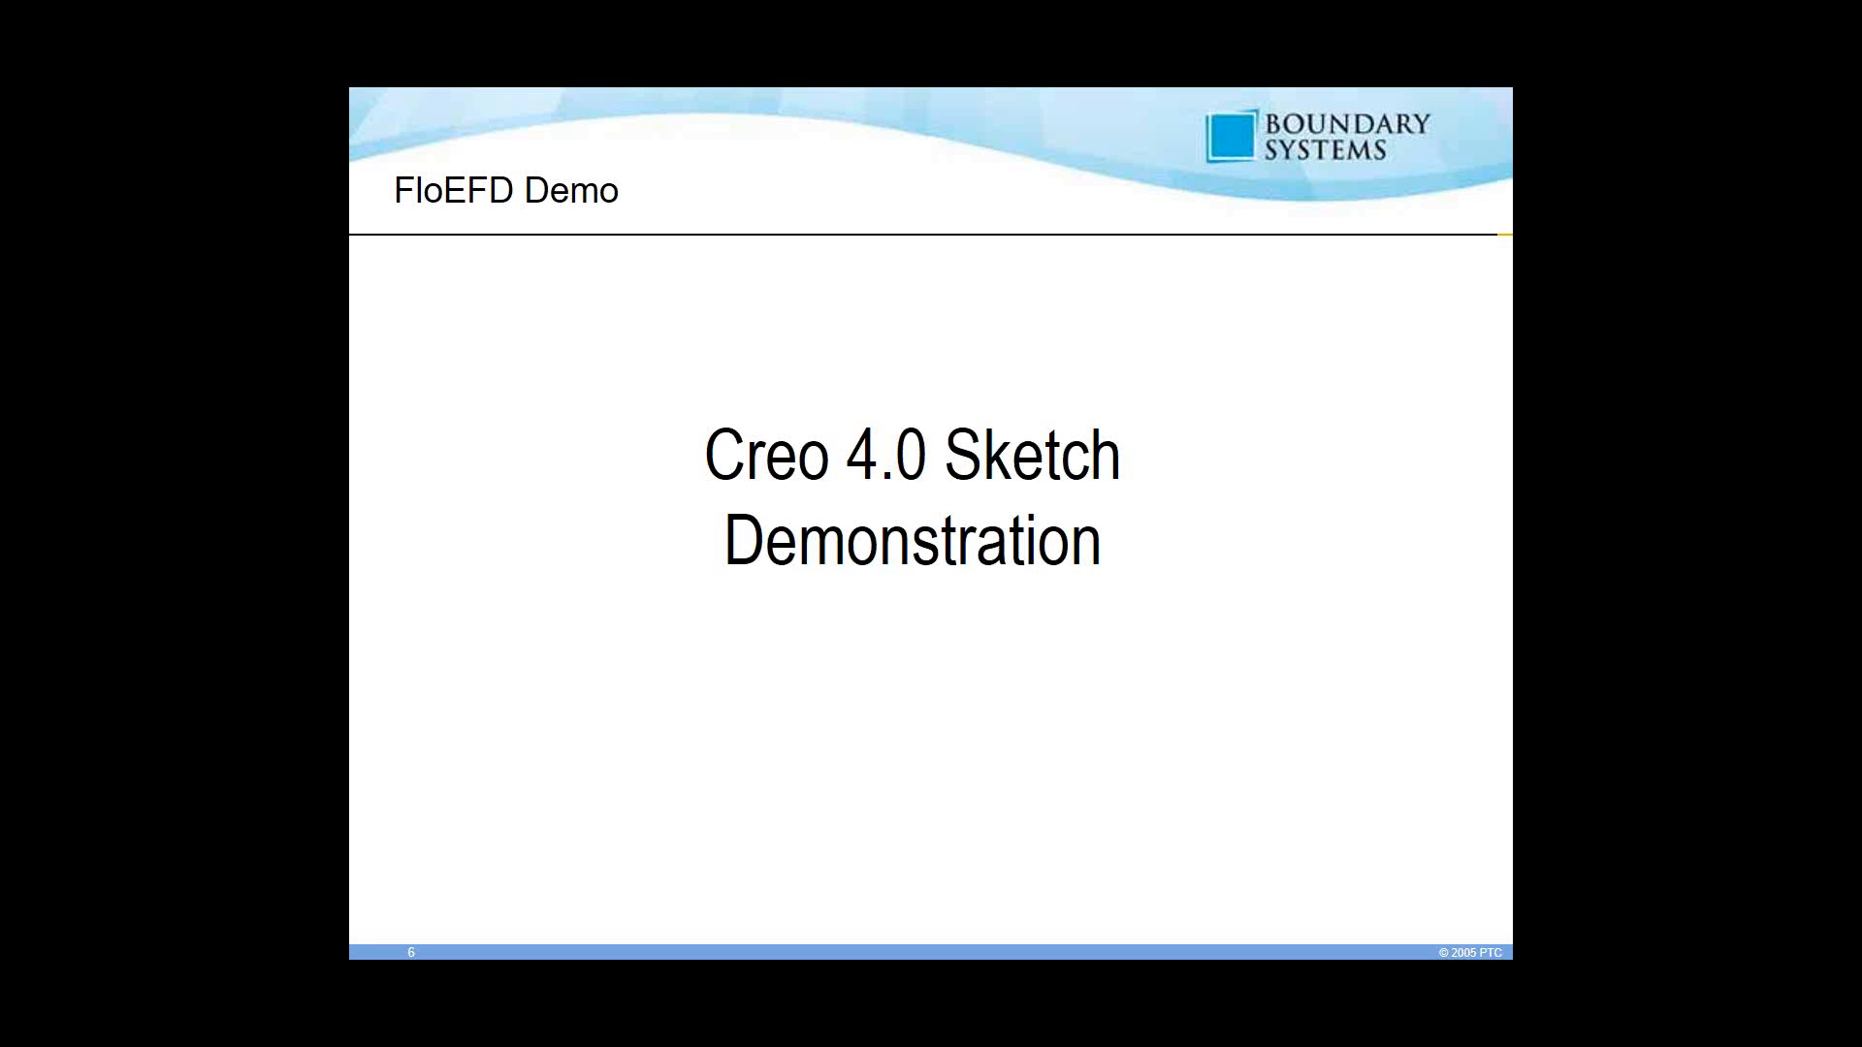
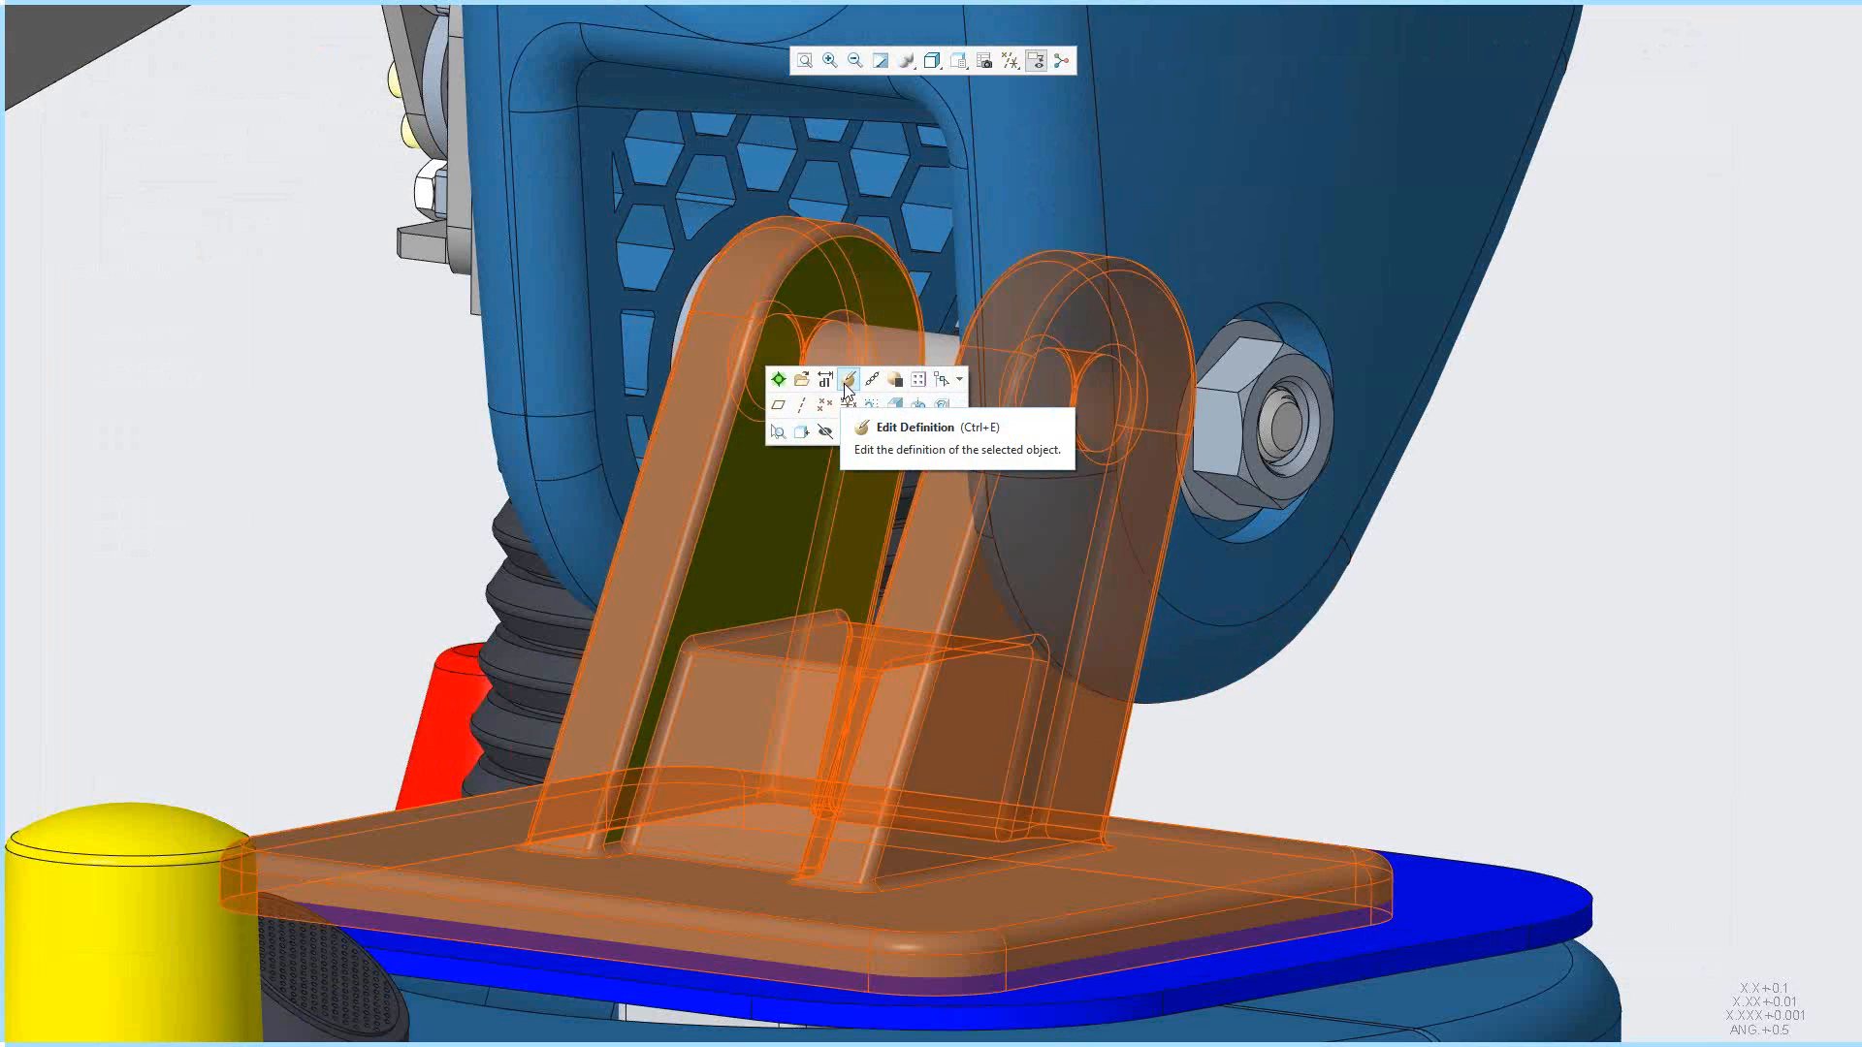
Step: Activate the PD2_J0_PIVOT_1 part and open the internal sketch of the first lug's extrusion for editing
click(778, 381)
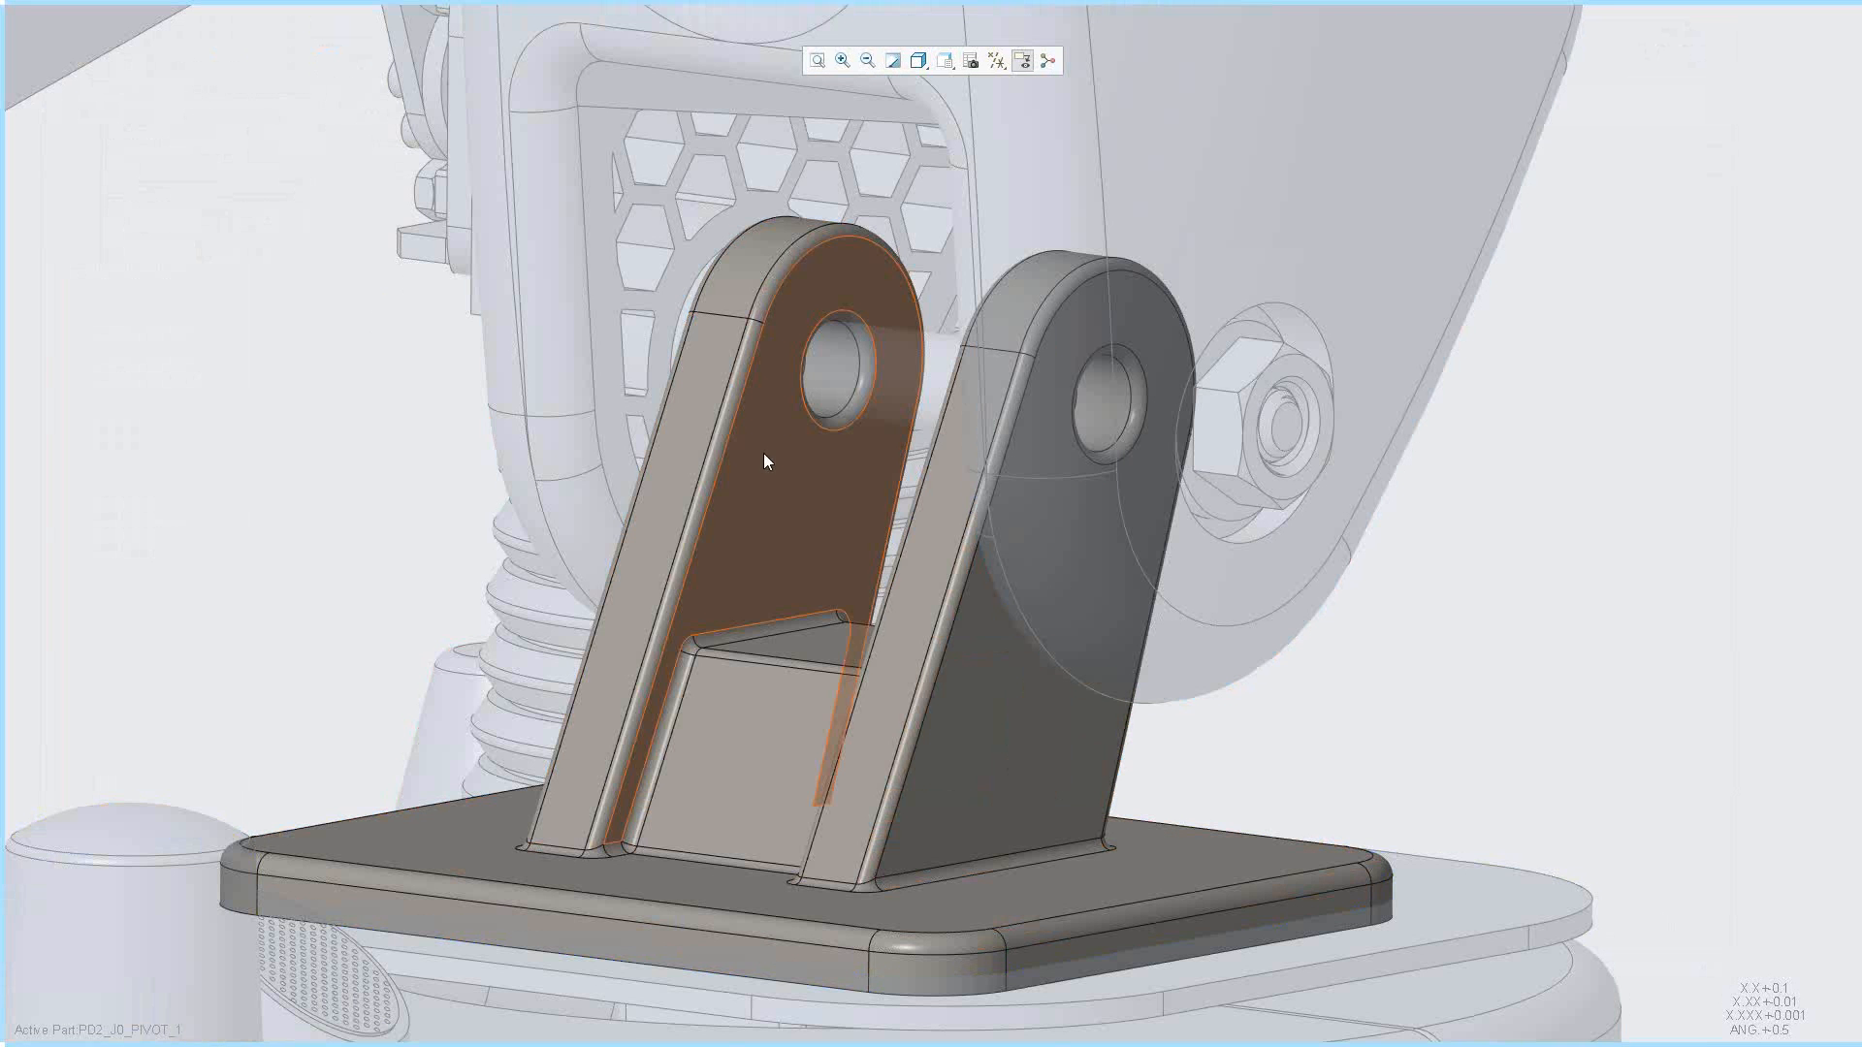
click(763, 452)
click(801, 339)
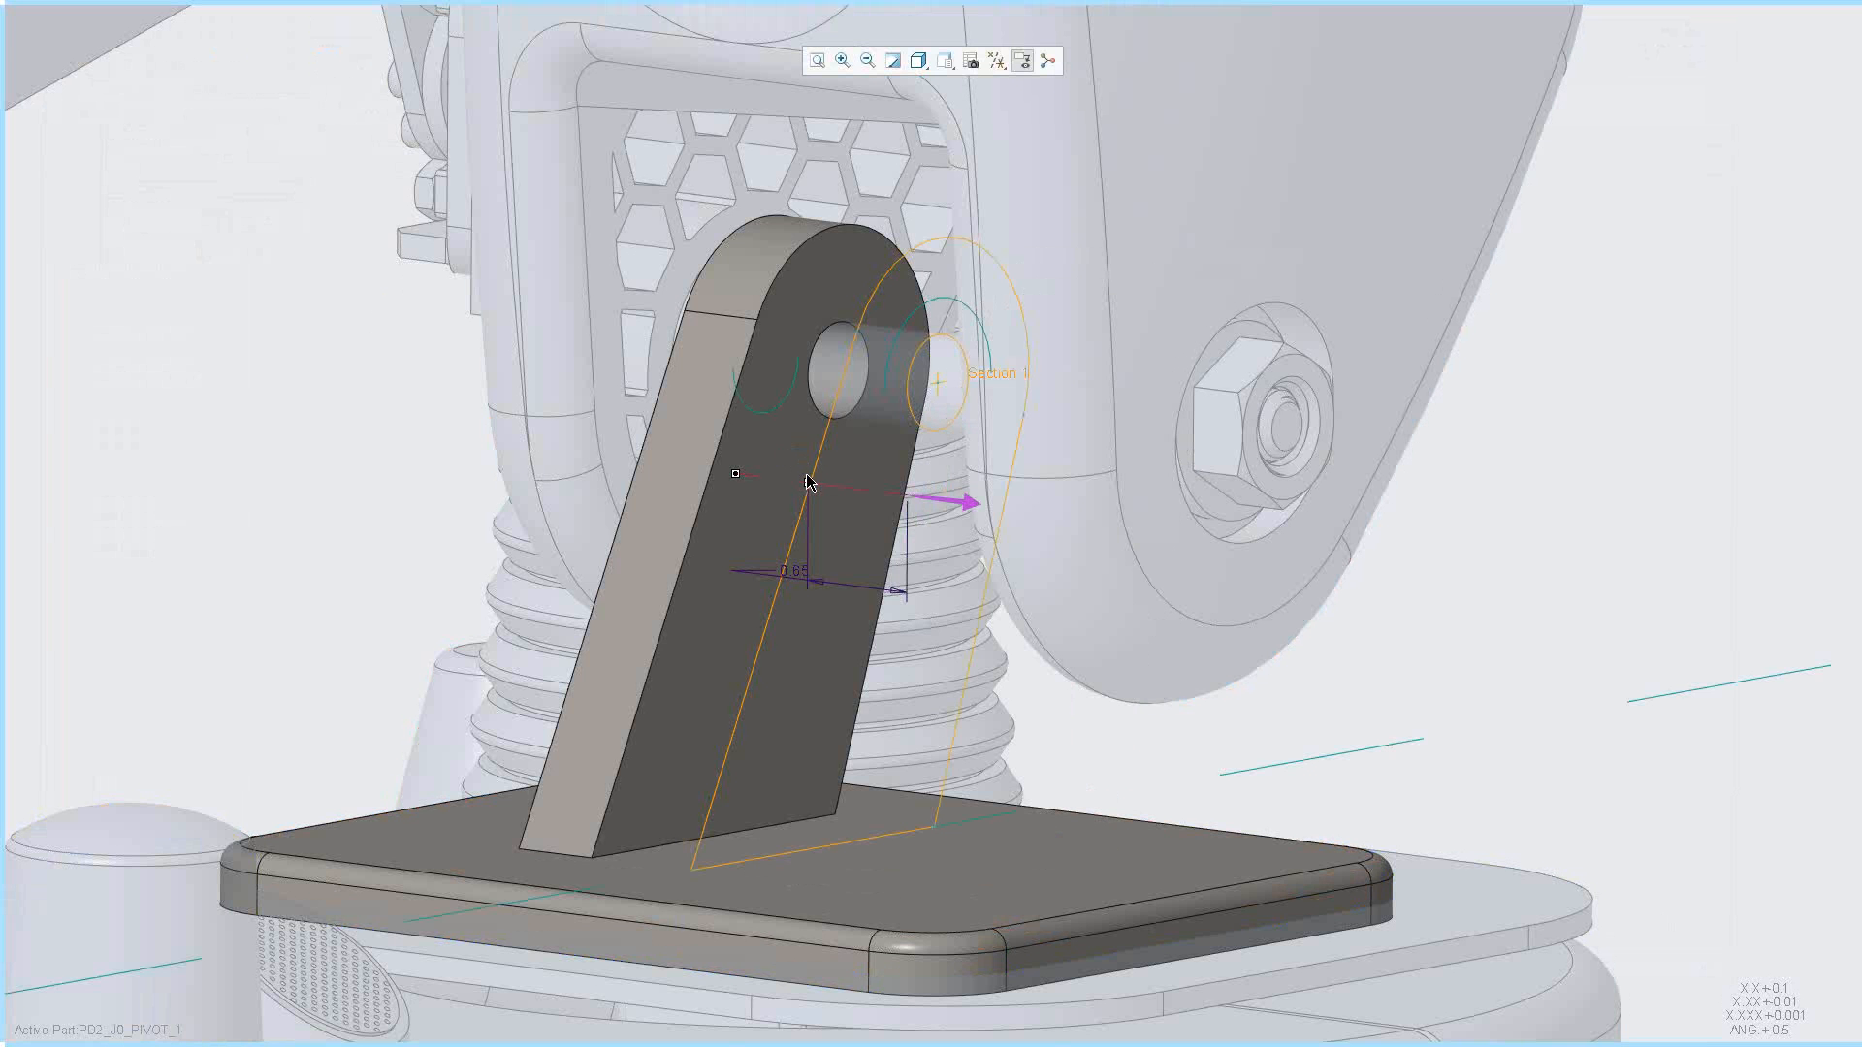
right_click(439, 446)
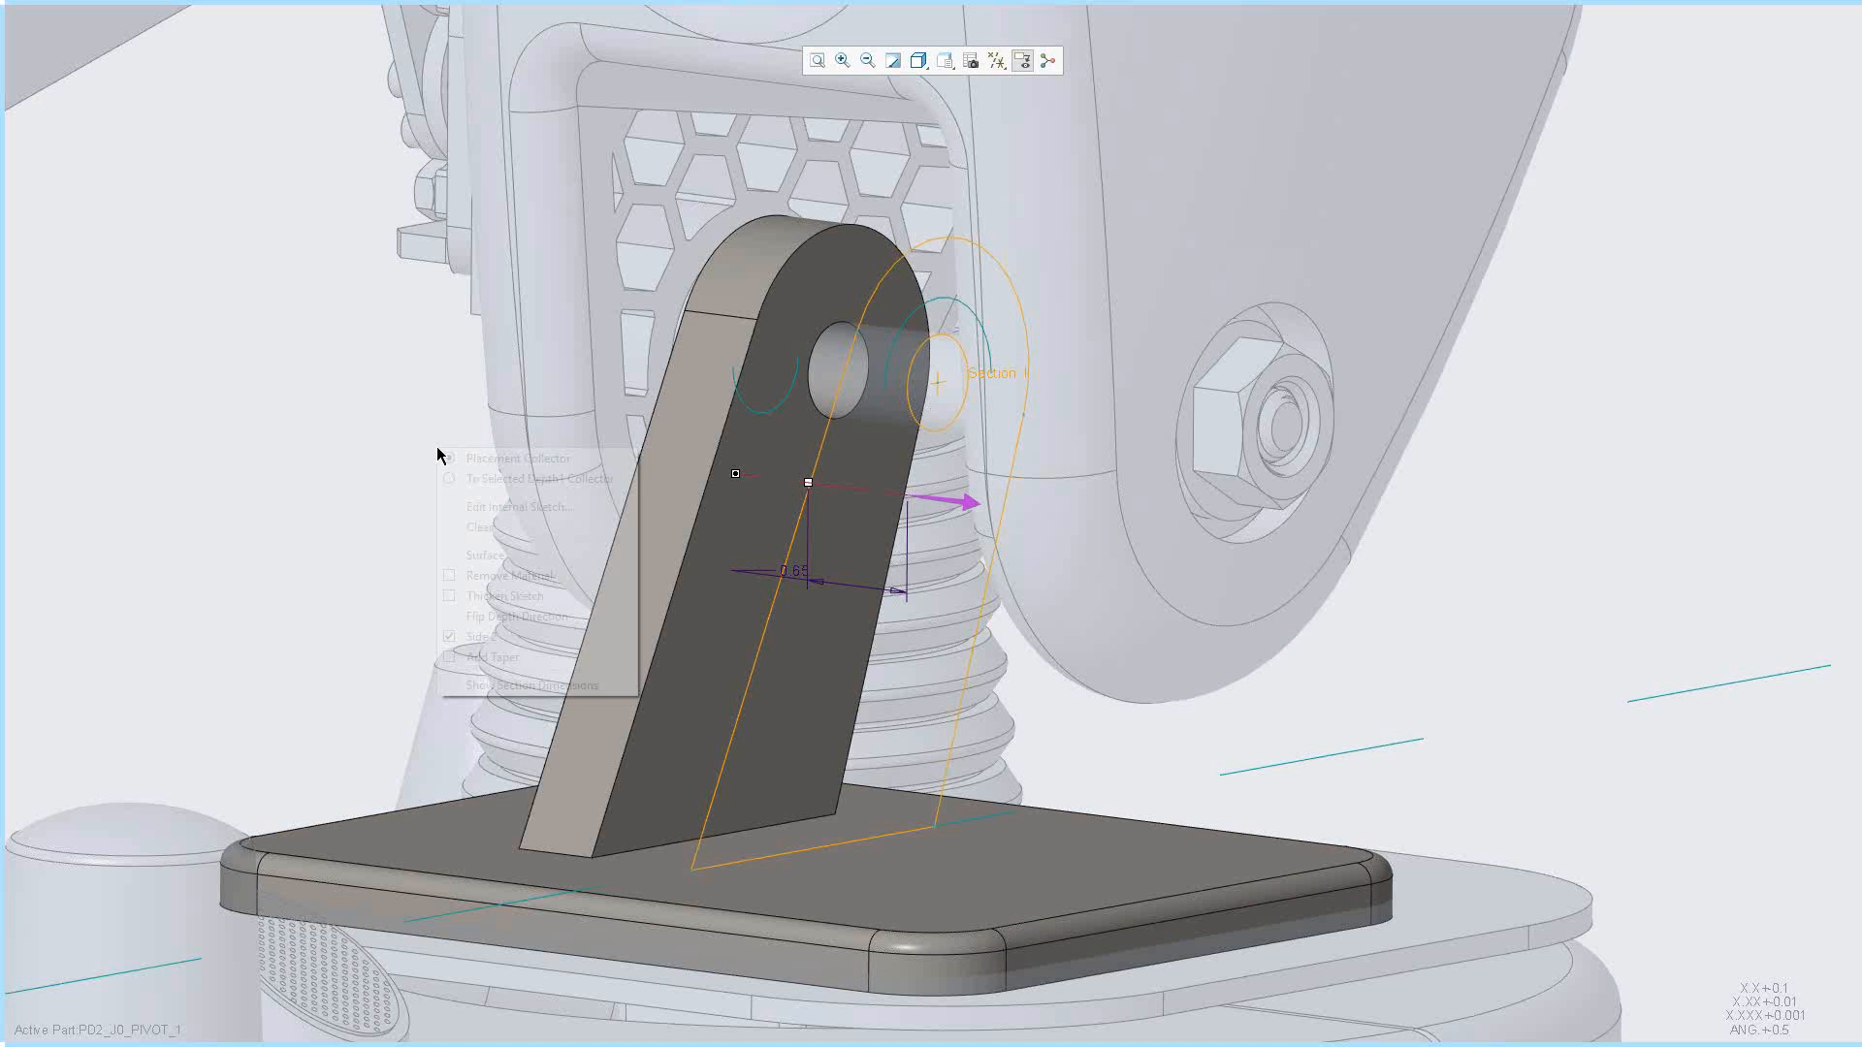
click(490, 505)
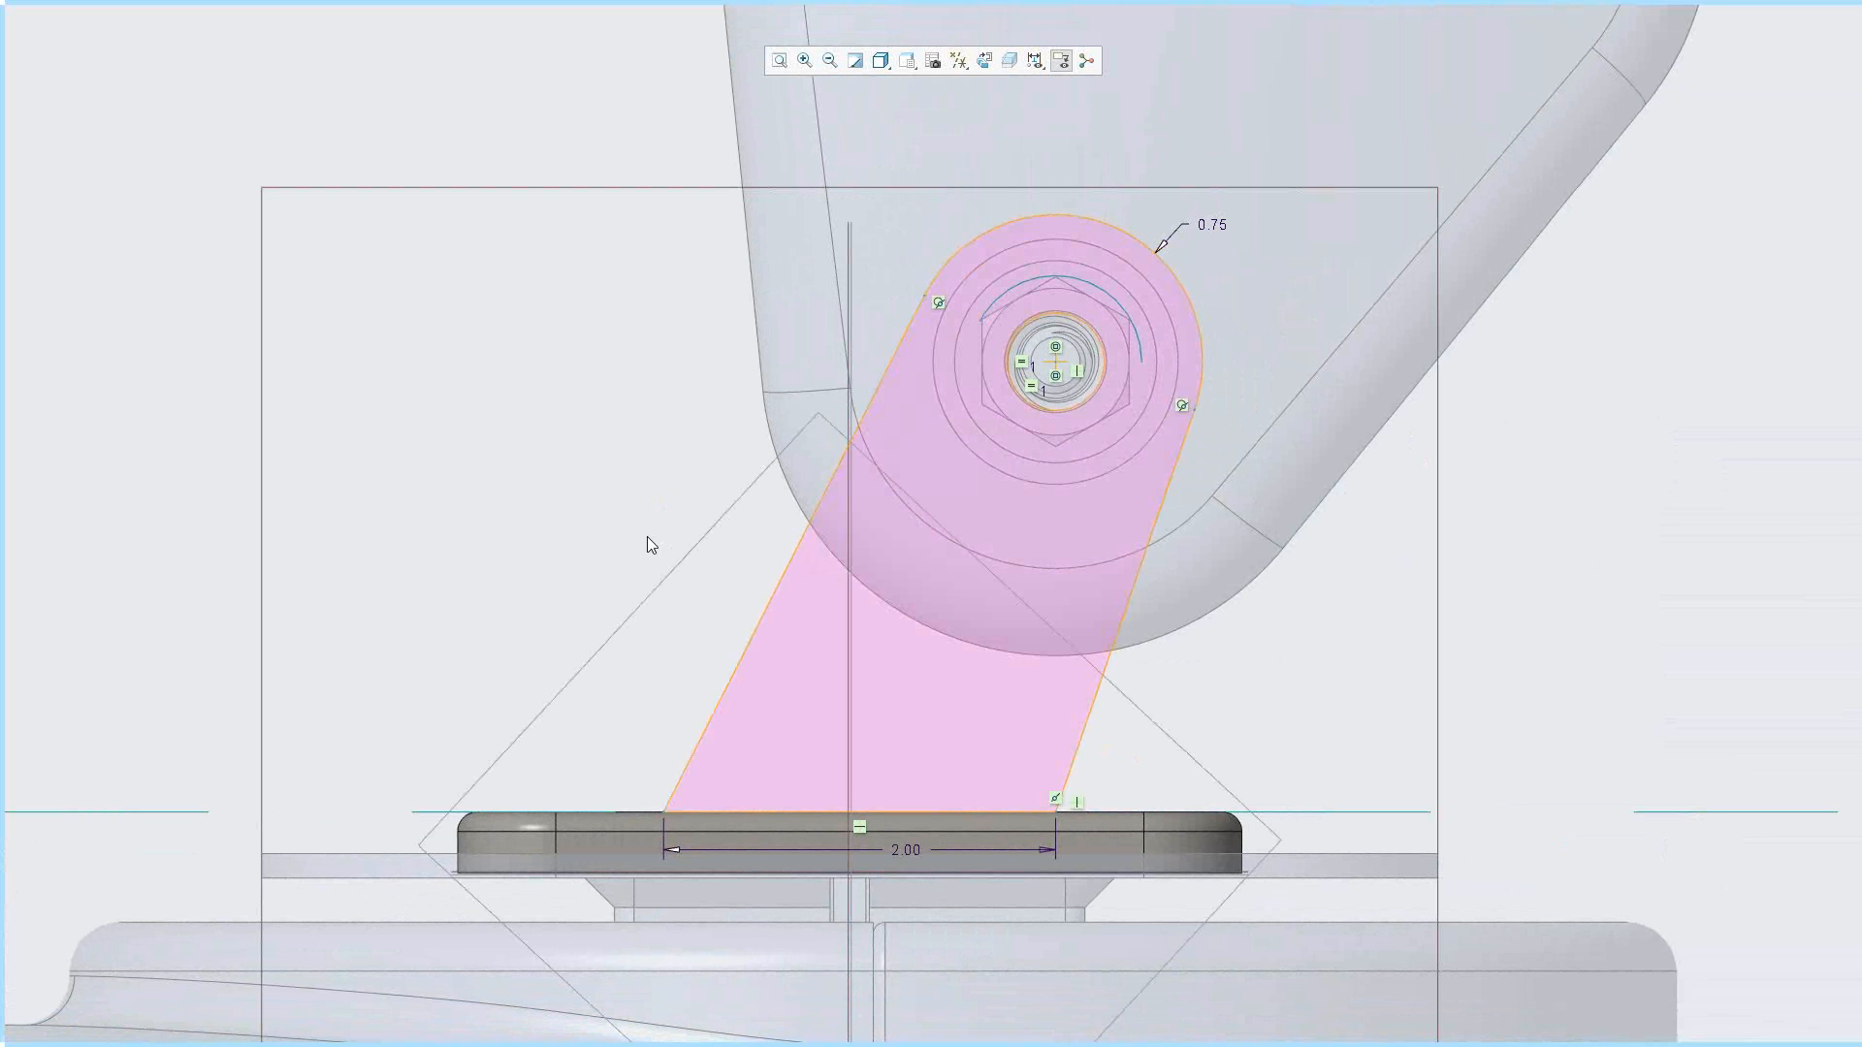
Step: Examine the lug sketch from several angles against the base plate, pivot shaft and surrounding arm parts
scroll(525, 538, up, 2)
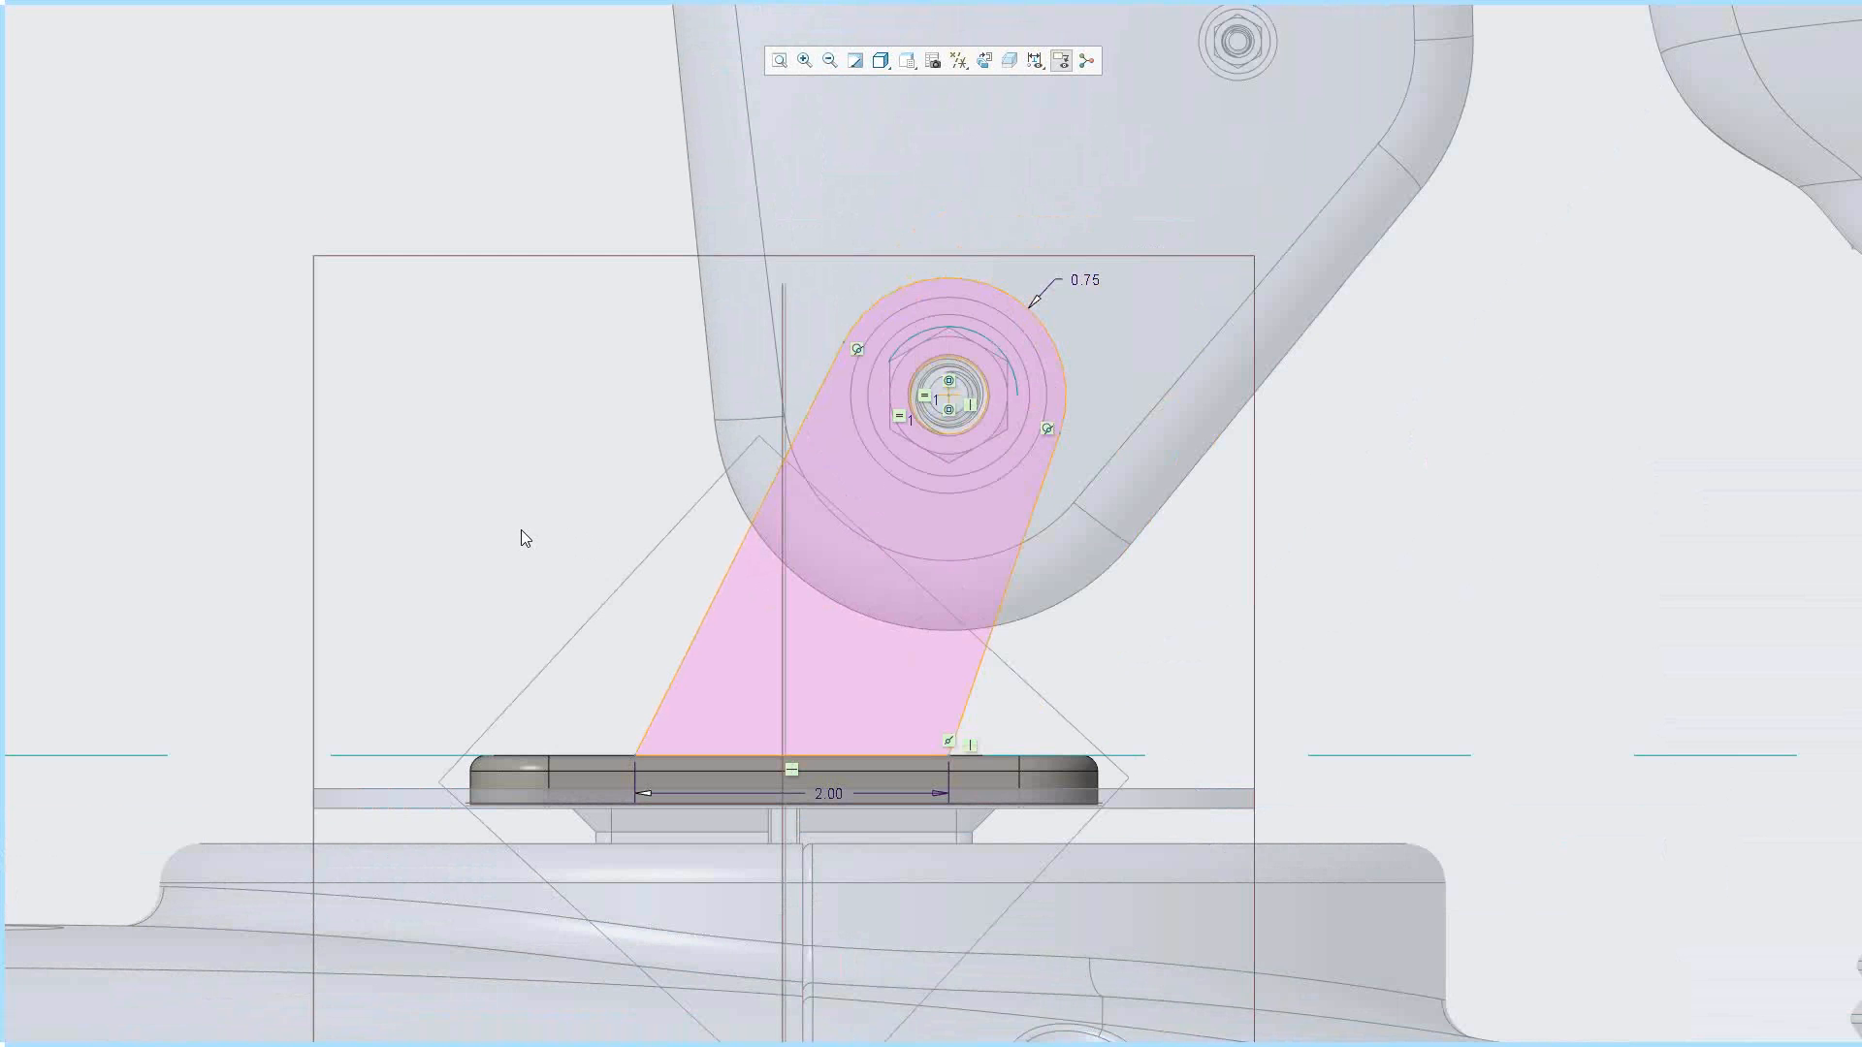
mouse_move(526, 534)
middle_down()
mouse_move(647, 543)
mouse_move(1152, 746)
middle_up()
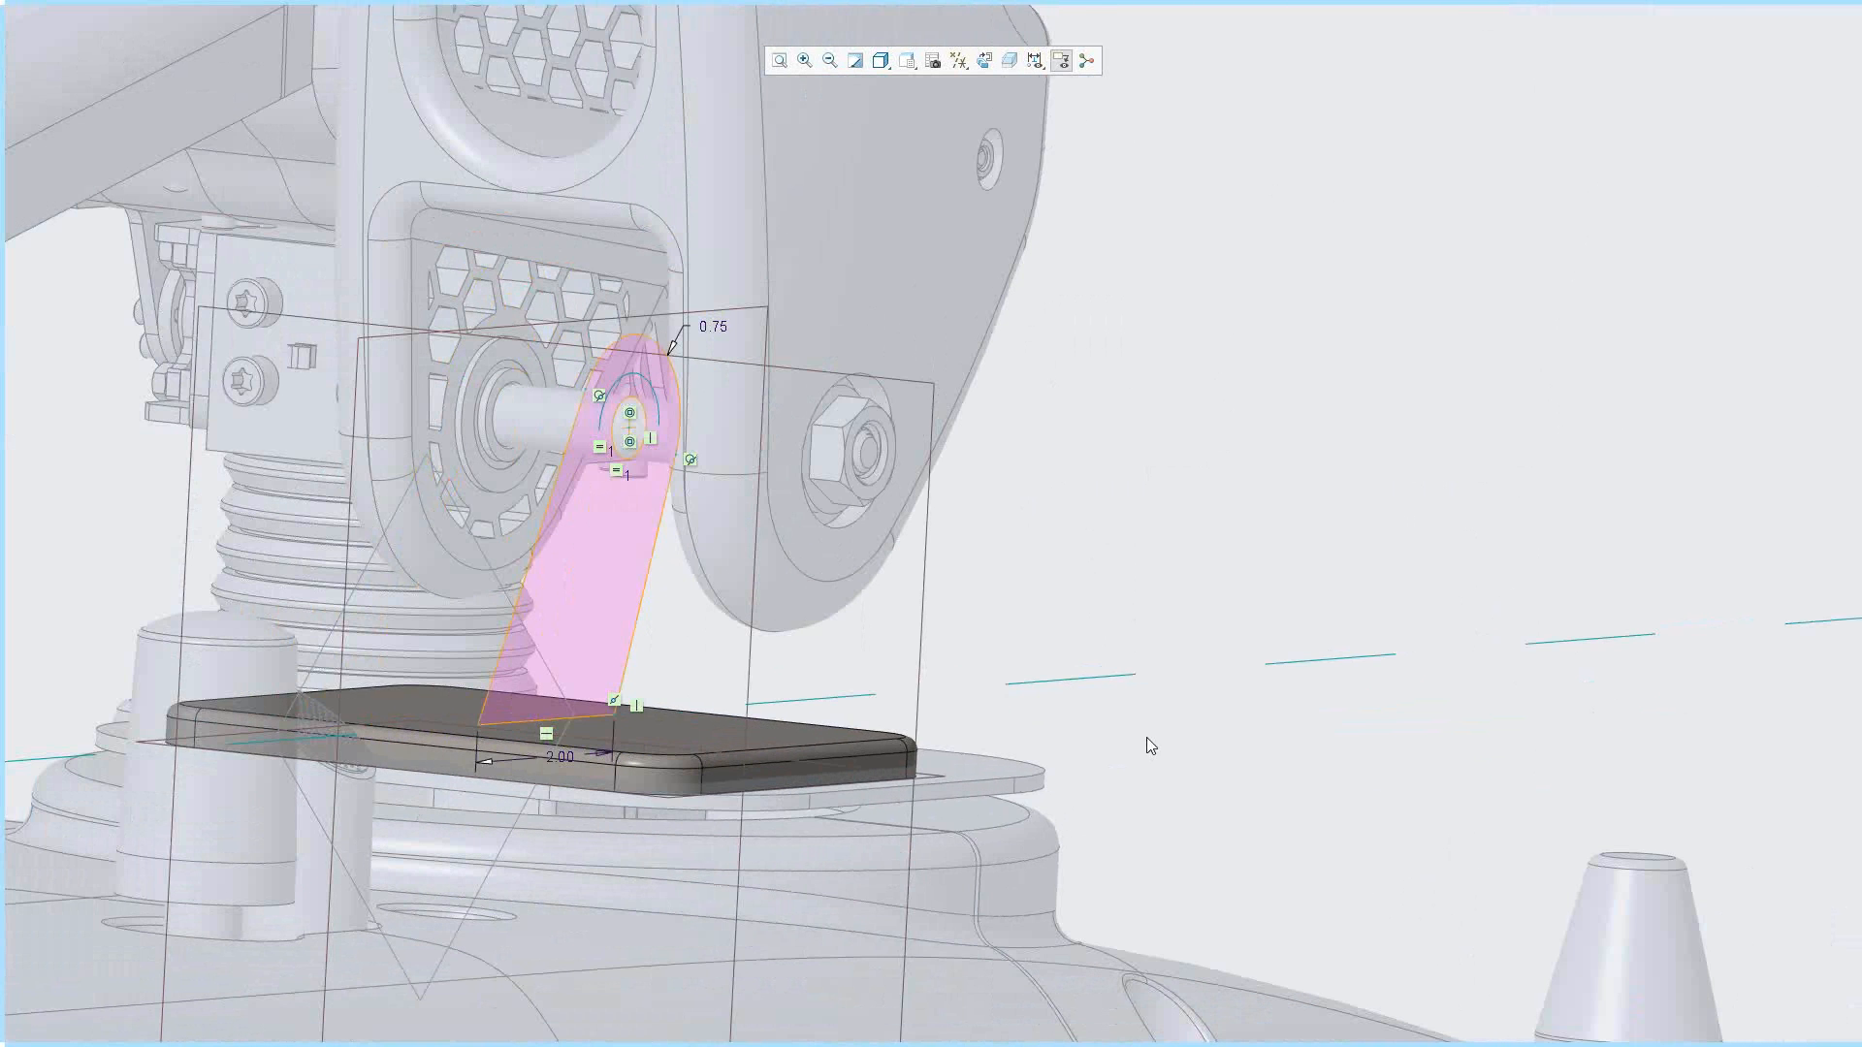
scroll(617, 400, down, 4)
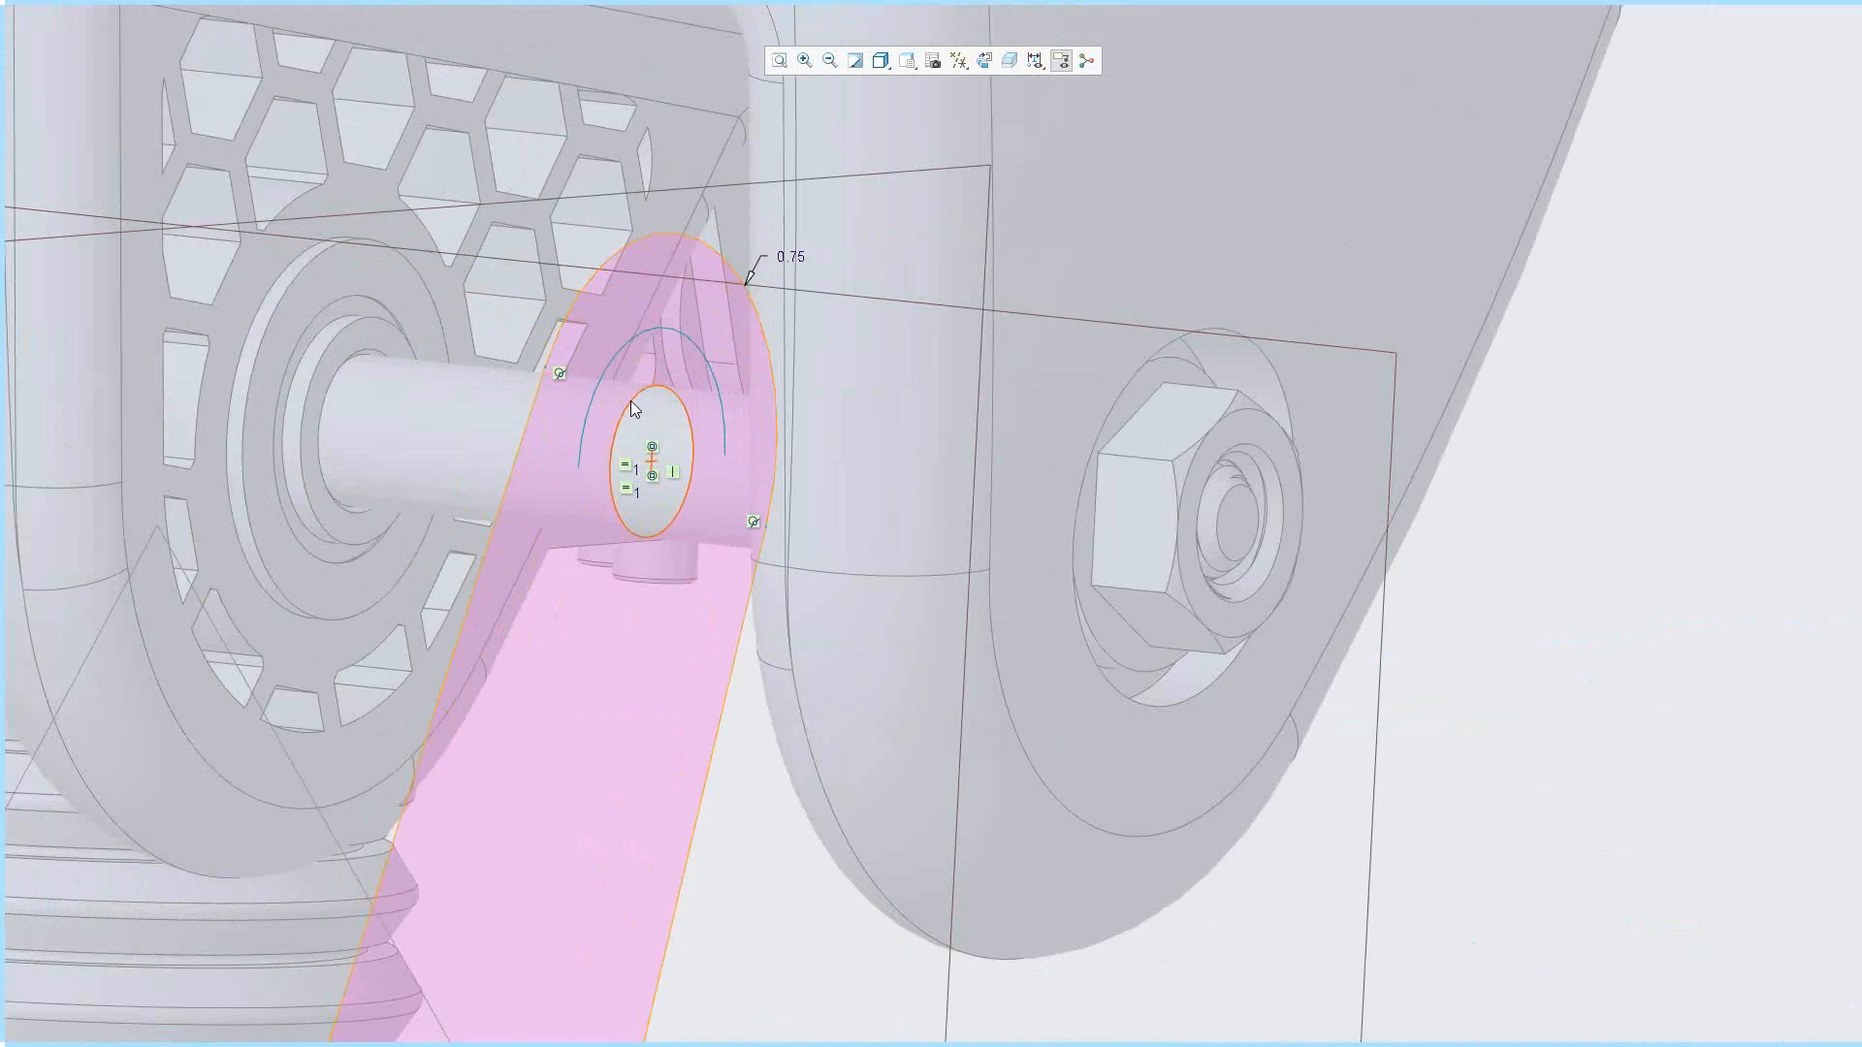
scroll(777, 491, up, 3)
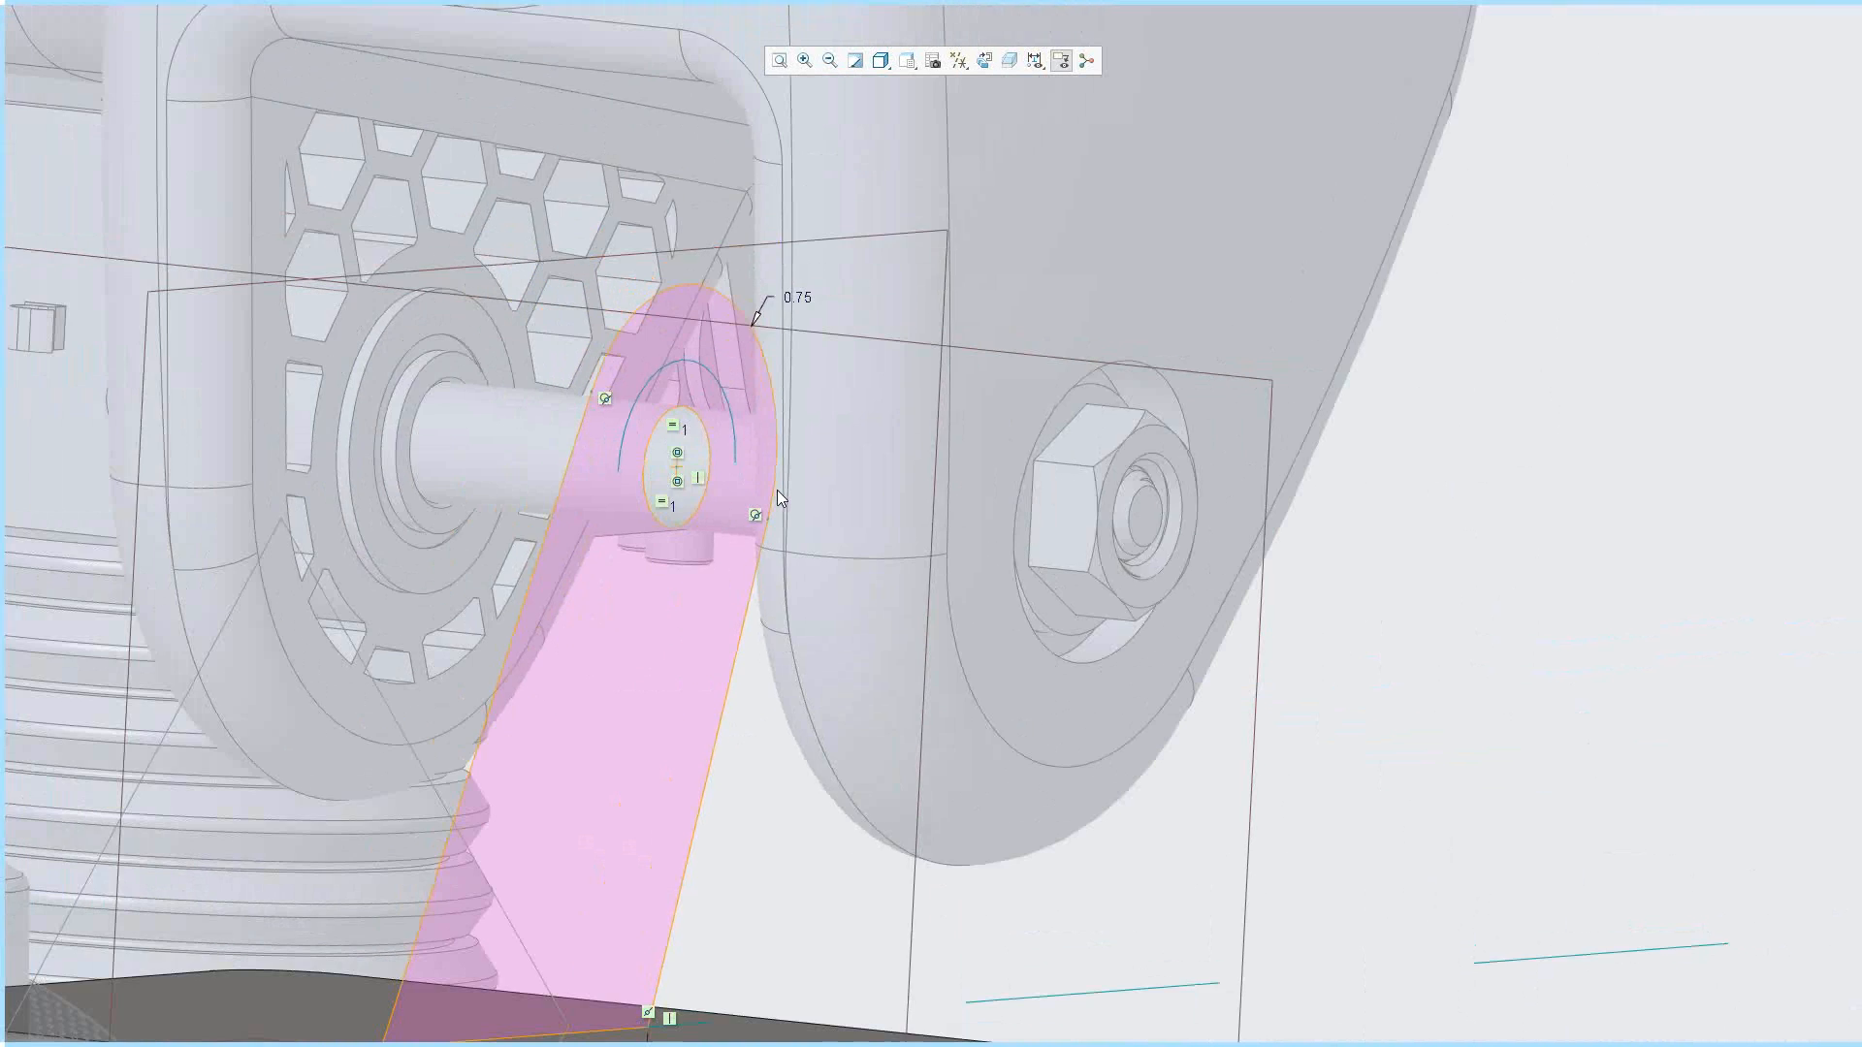
middle_drag(775, 485, 643, 486)
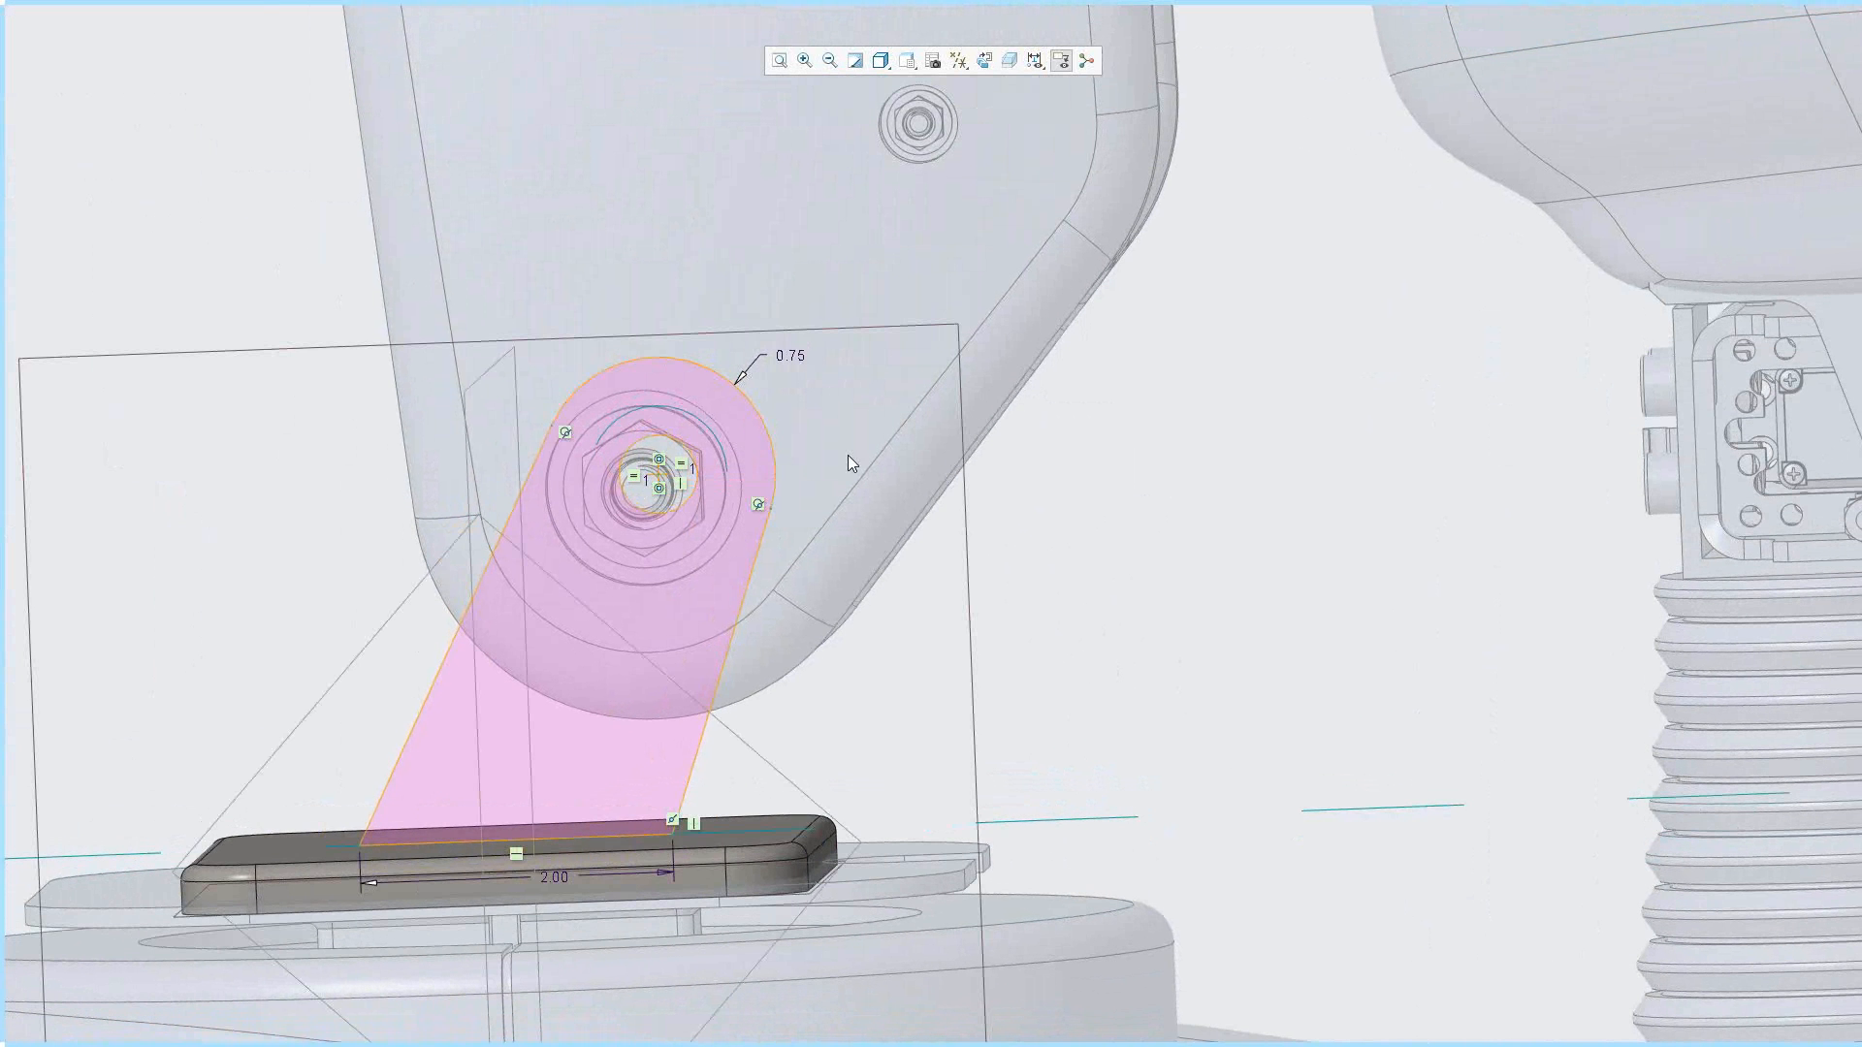
middle_drag(626, 596, 652, 587)
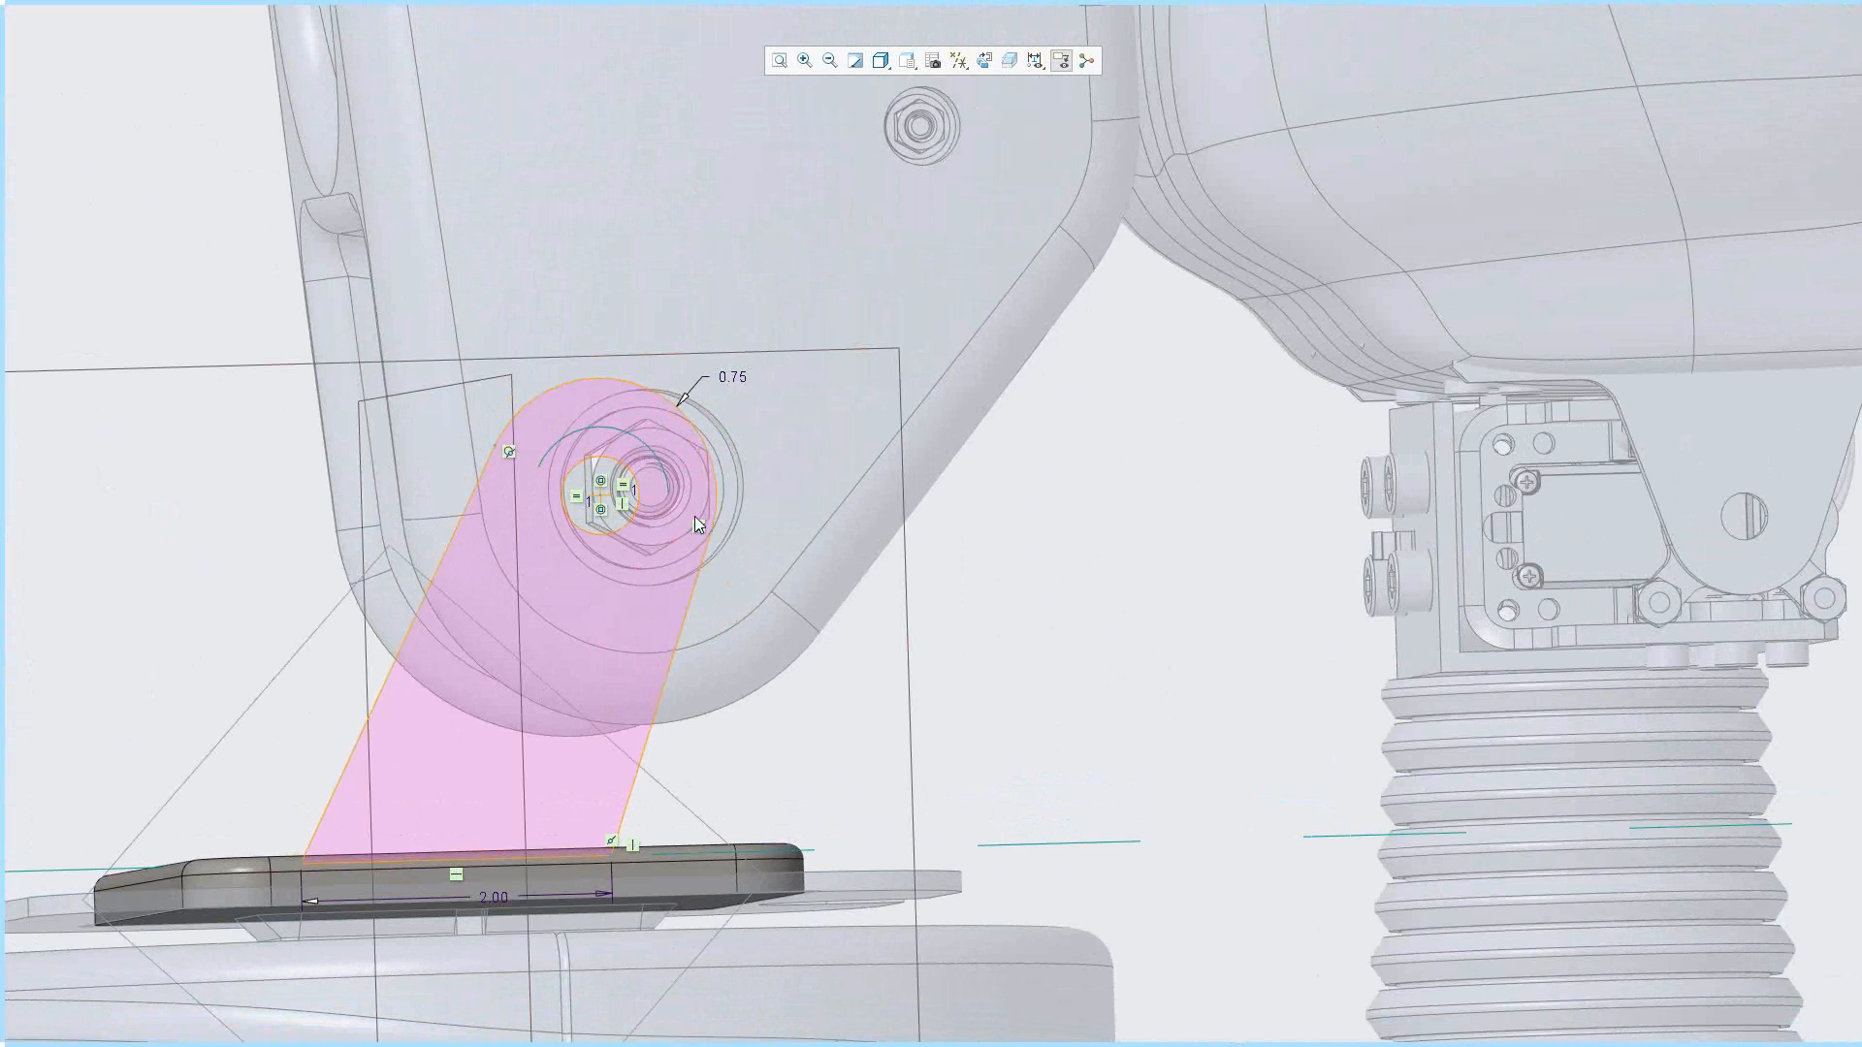
mouse_move(694, 516)
middle_down()
mouse_move(629, 551)
mouse_move(766, 606)
mouse_move(848, 601)
middle_up()
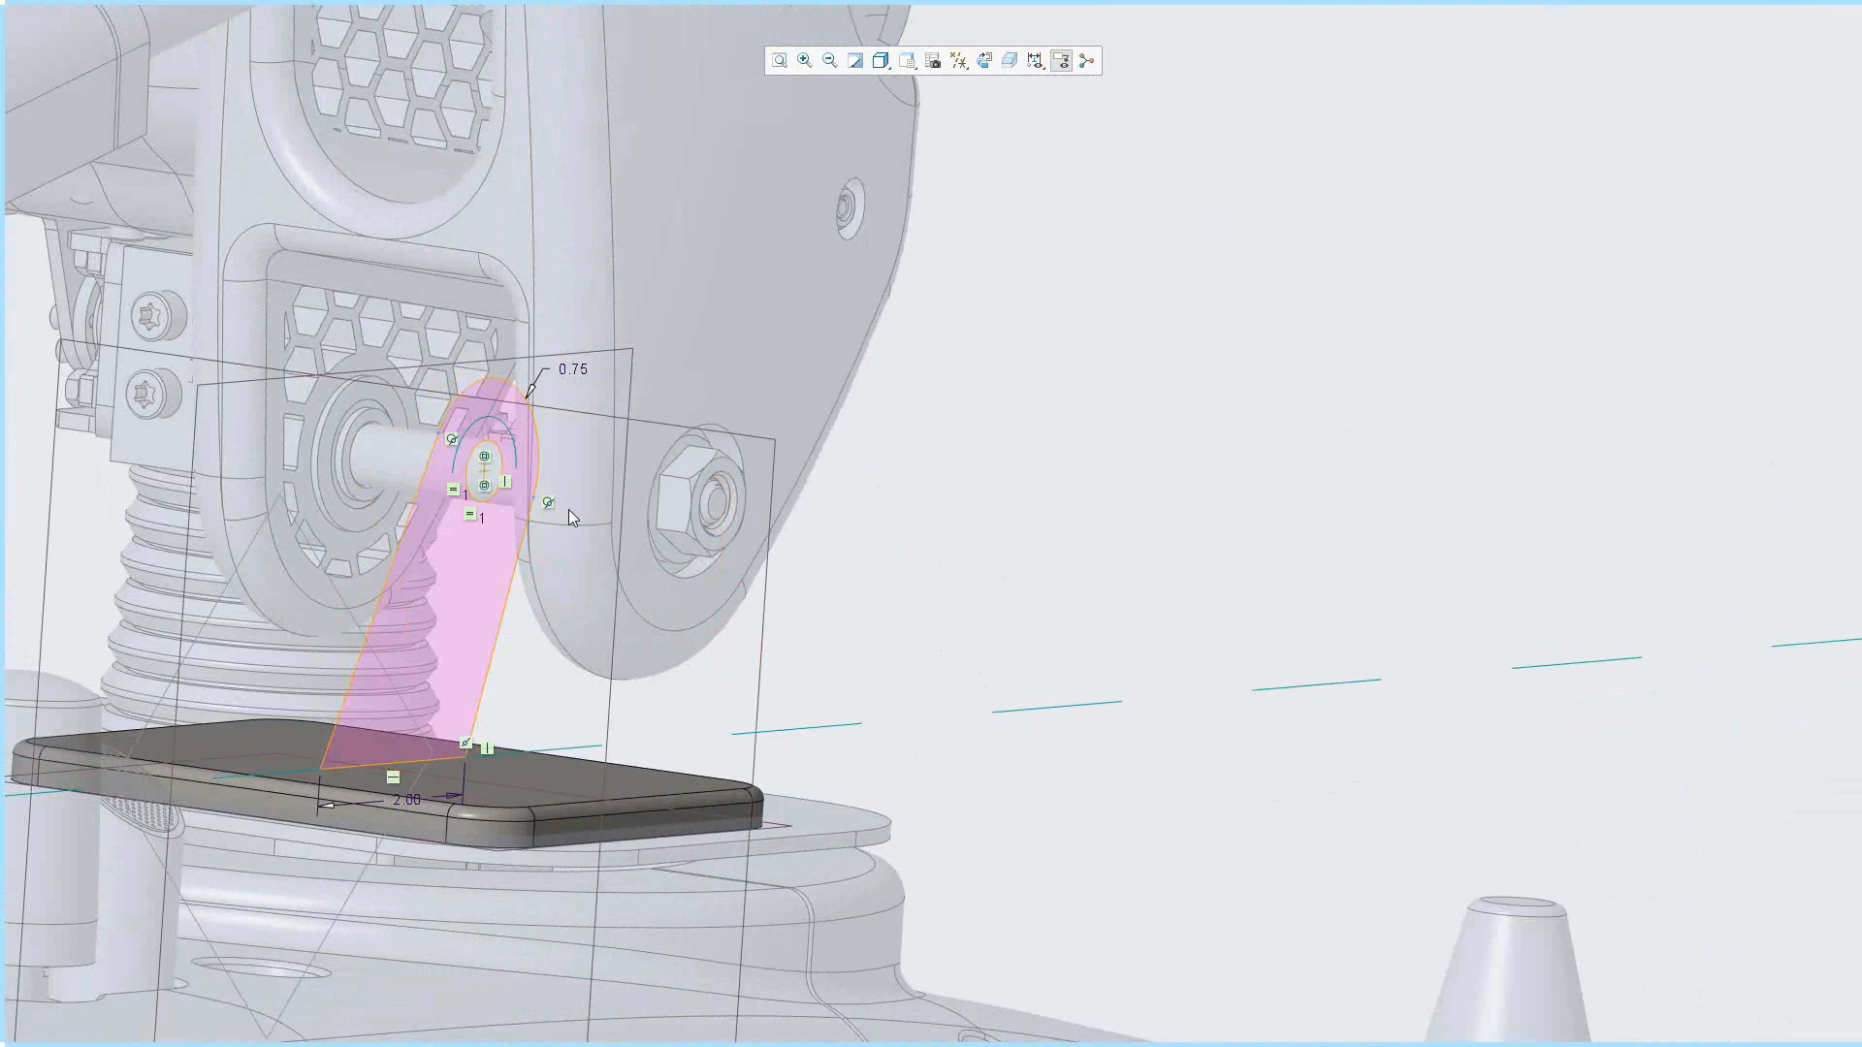
scroll(350, 410, down, 3)
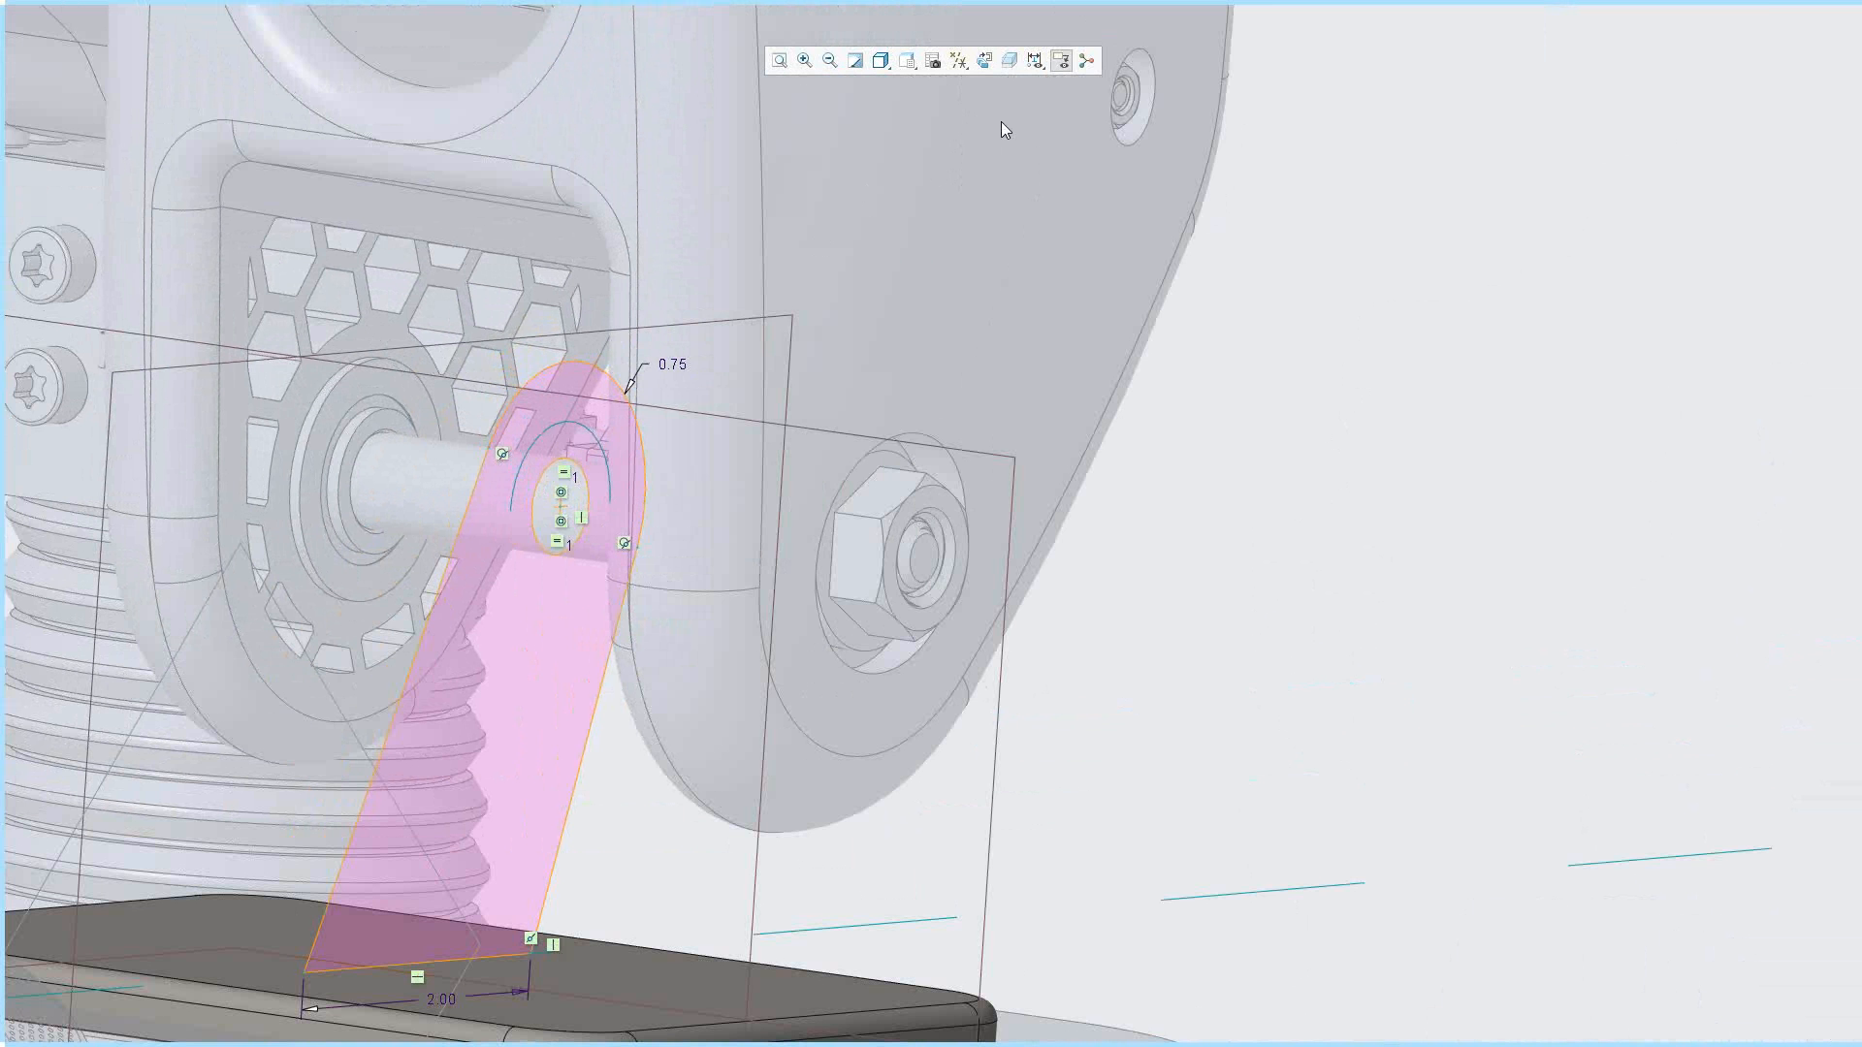
Step: Clip the model at the sketch plane and inspect the lug's hole square to the sketch
click(1009, 62)
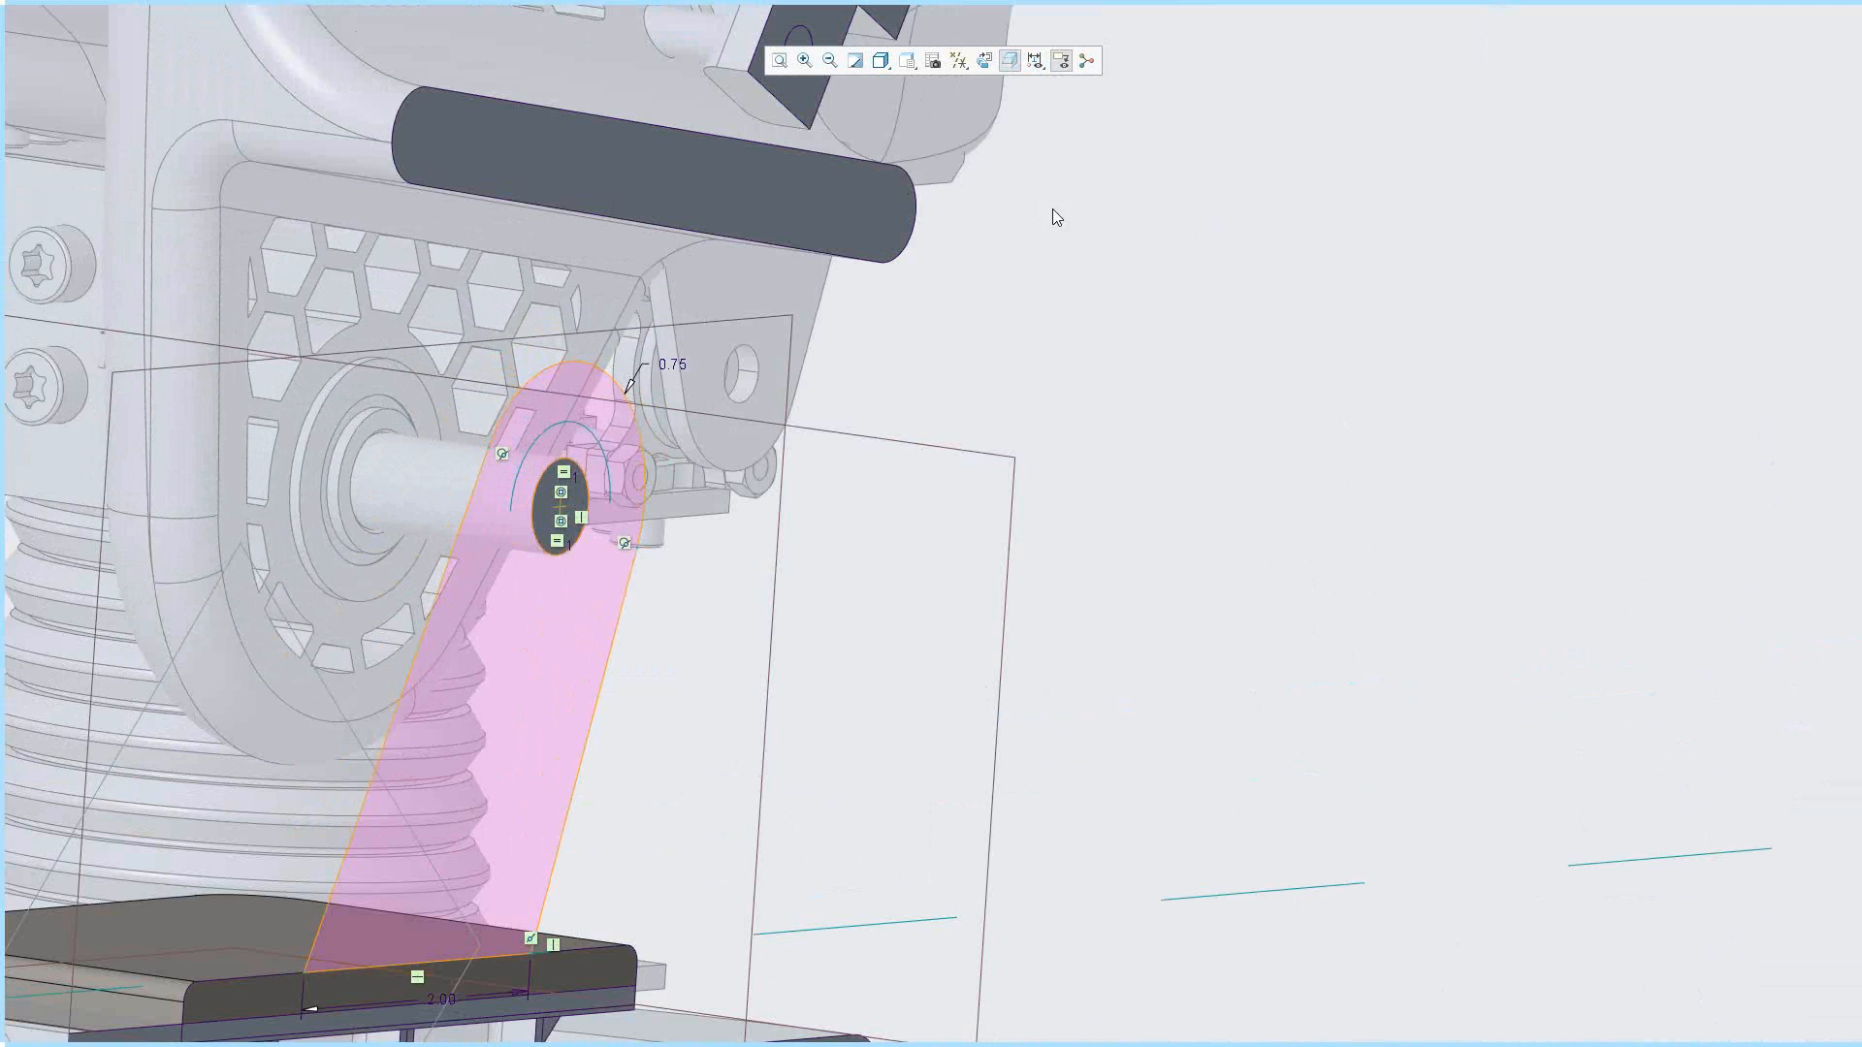
scroll(1159, 312, up, 2)
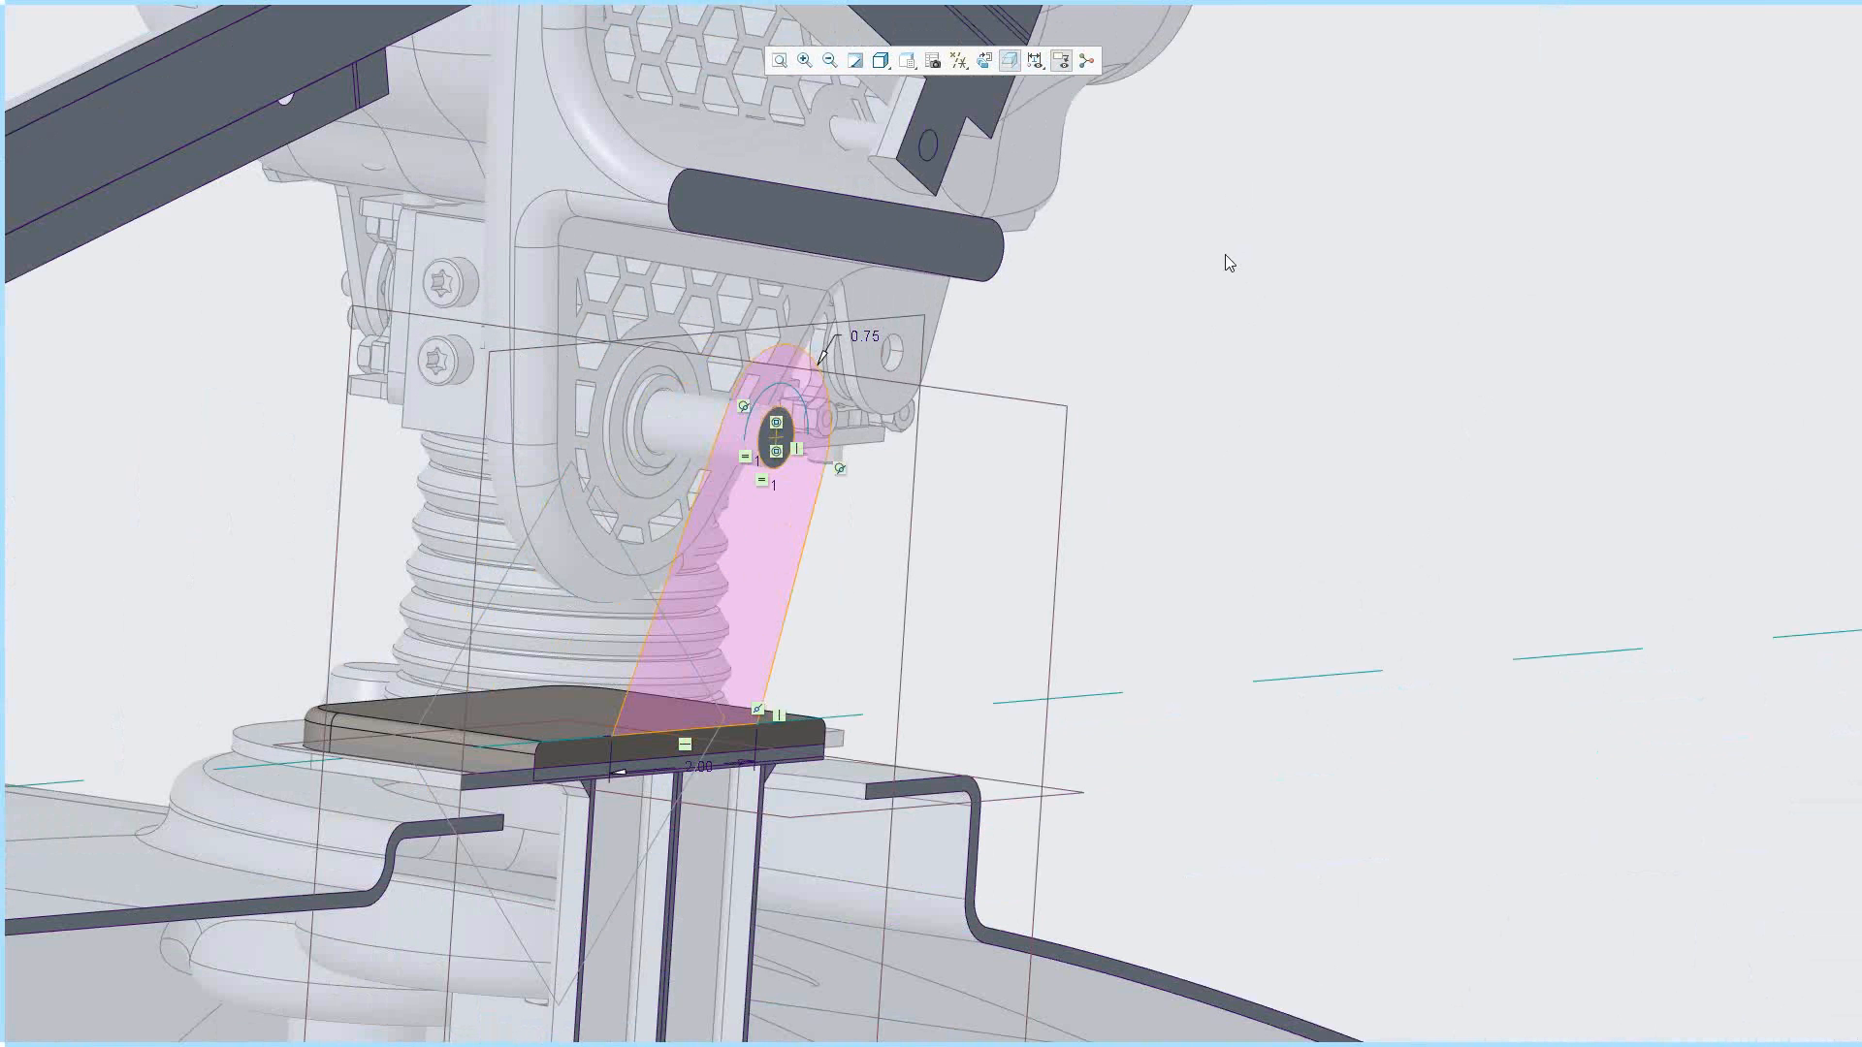
click(984, 60)
scroll(865, 382, down, 5)
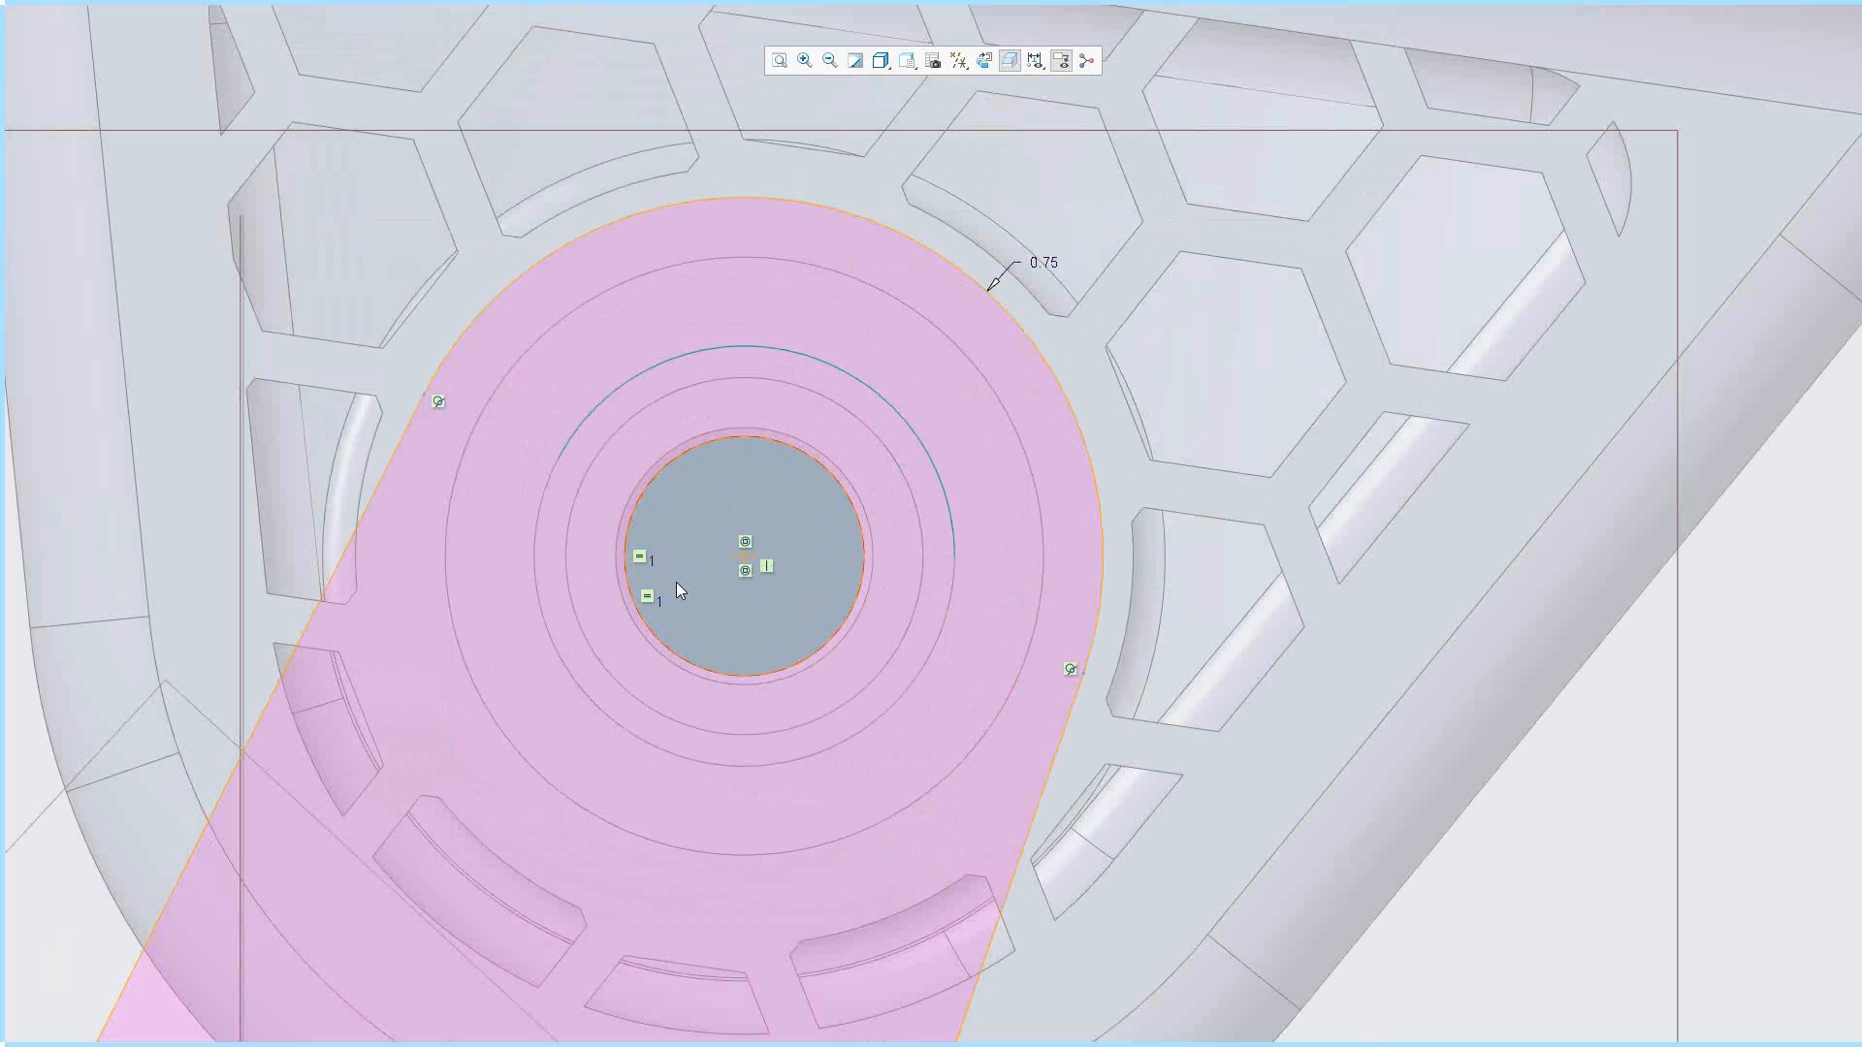
click(958, 544)
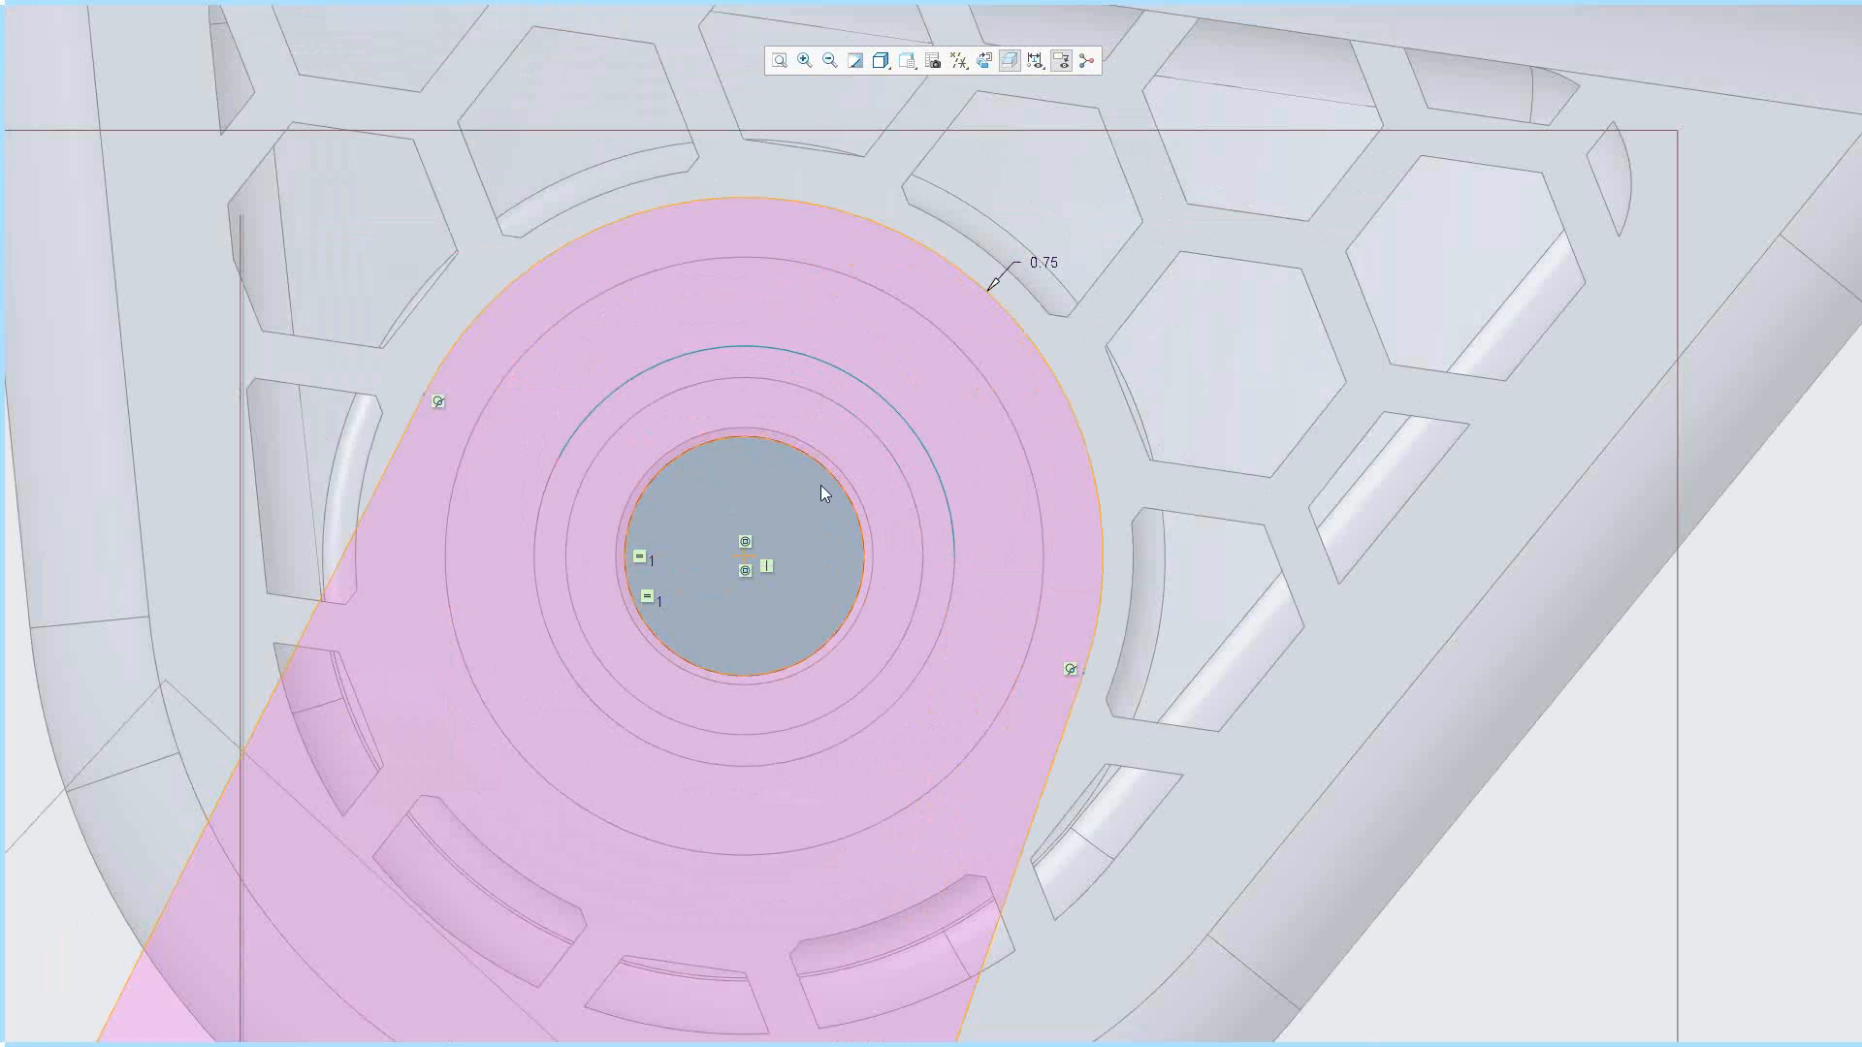
Step: Review the reference list of the lug sketch, dismiss the shared section warning and close the list
mouse_move(169, 8)
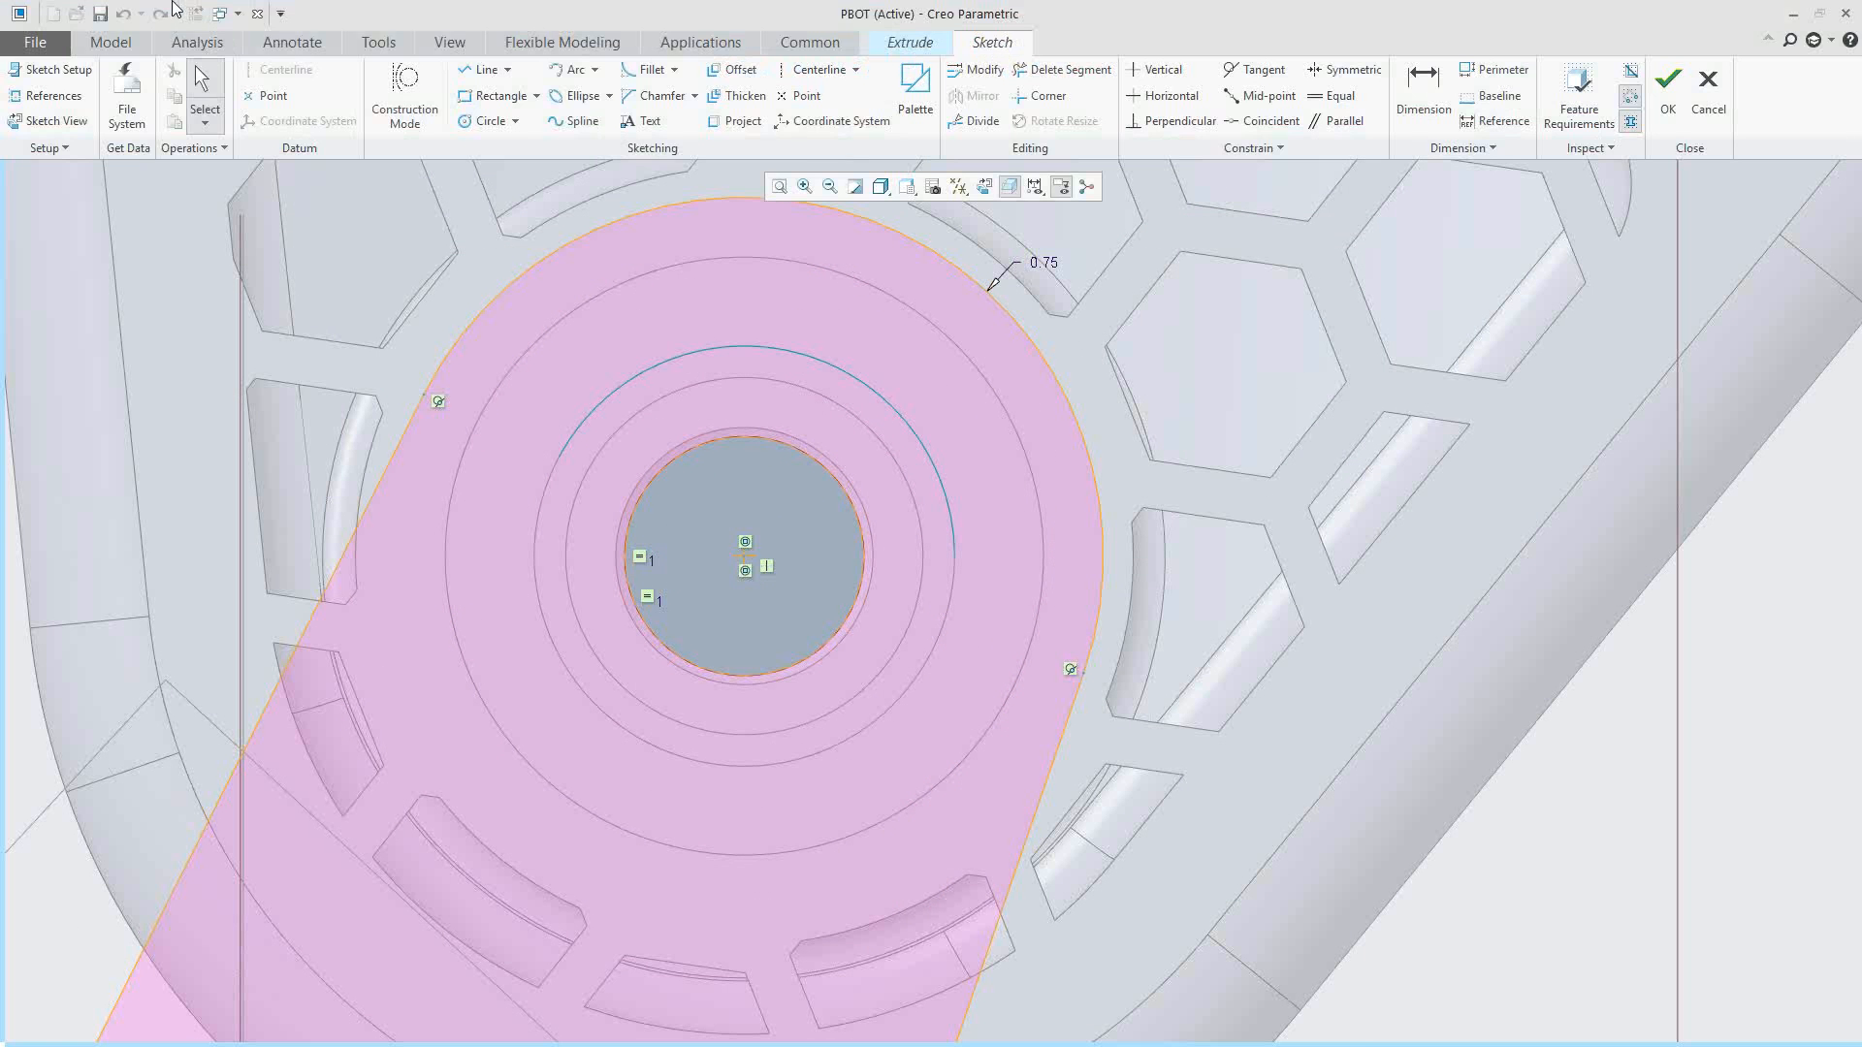
click(61, 97)
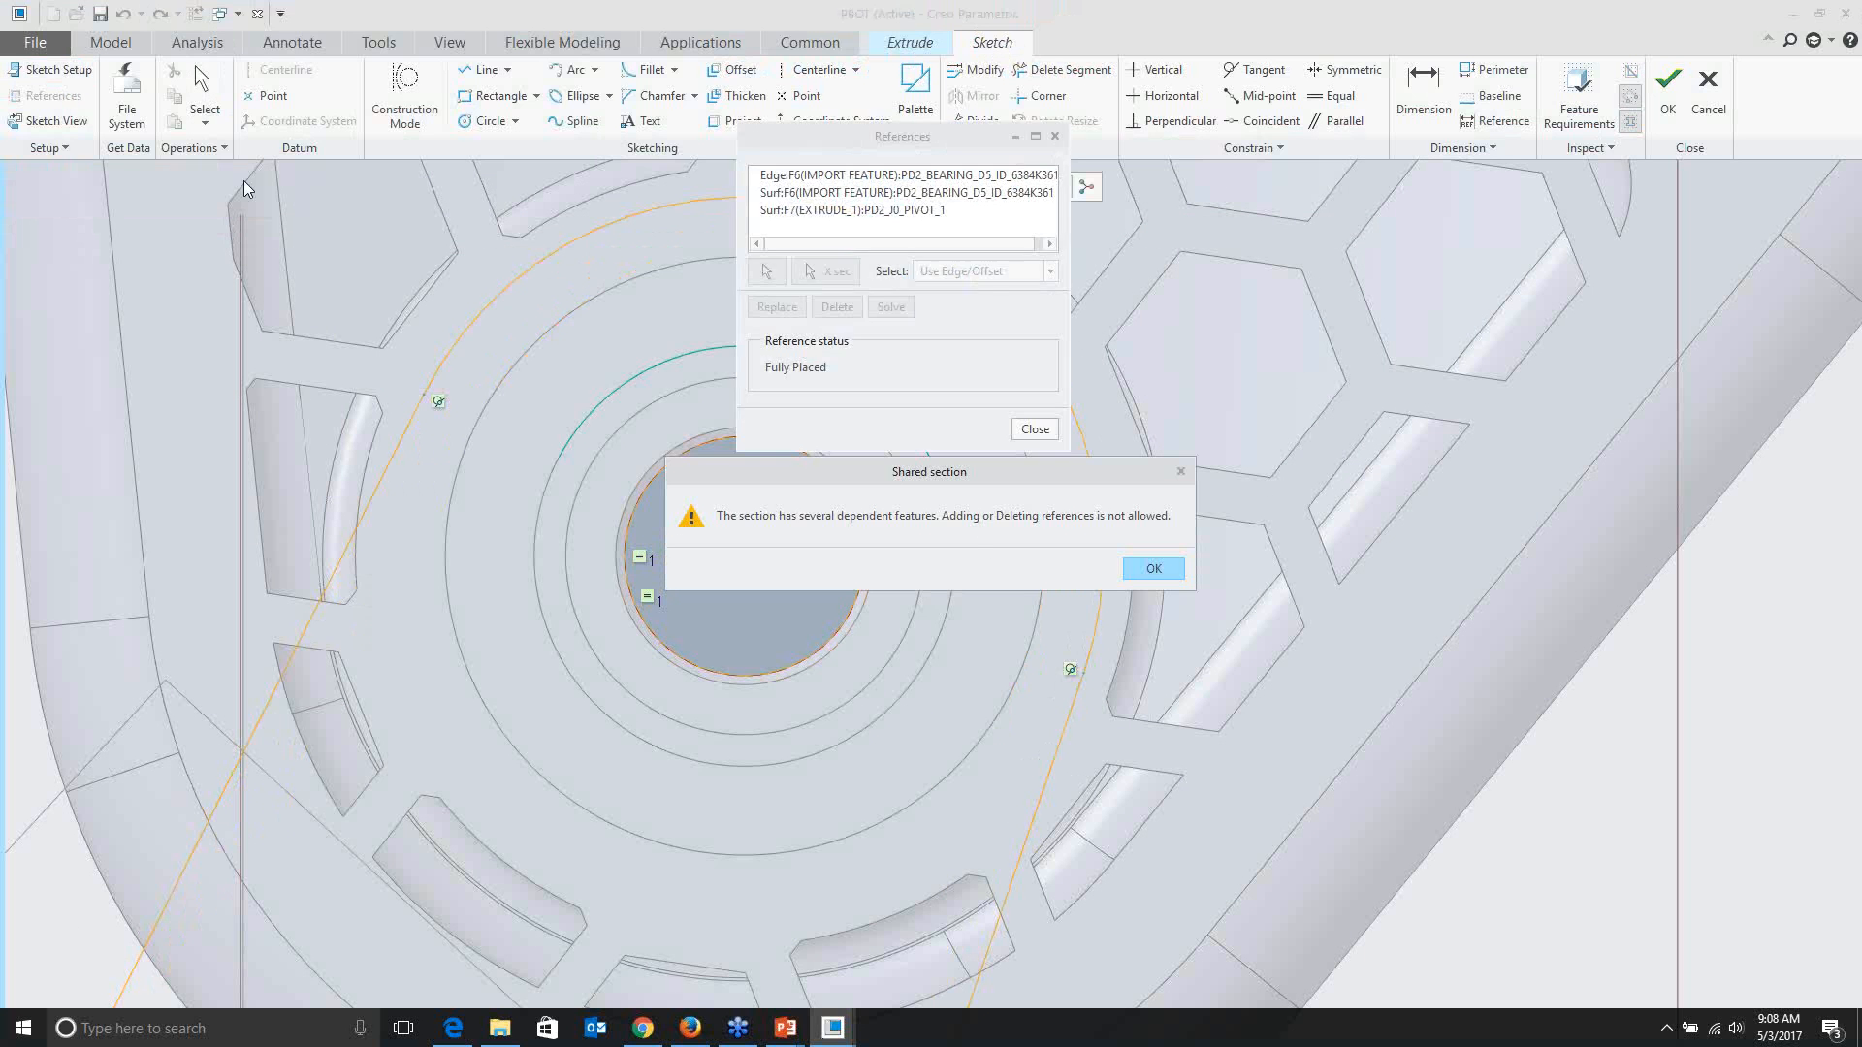
click(1164, 570)
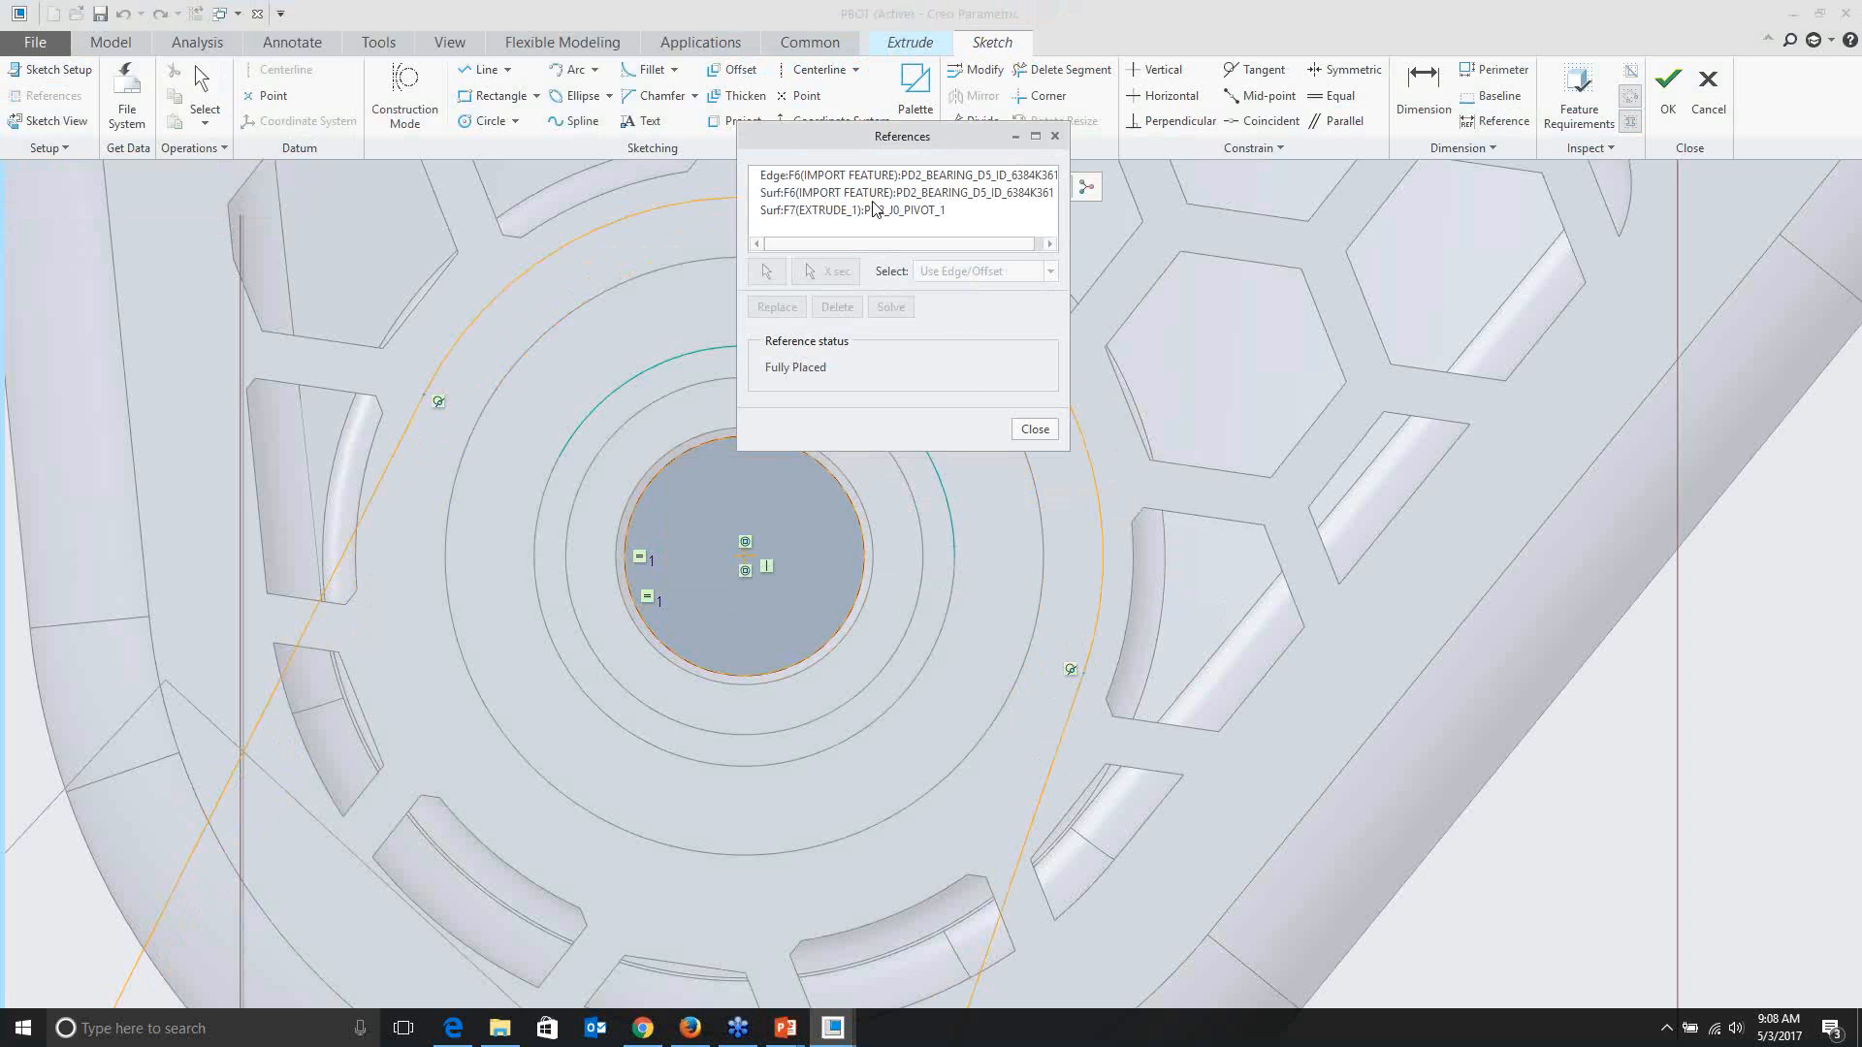
click(1033, 429)
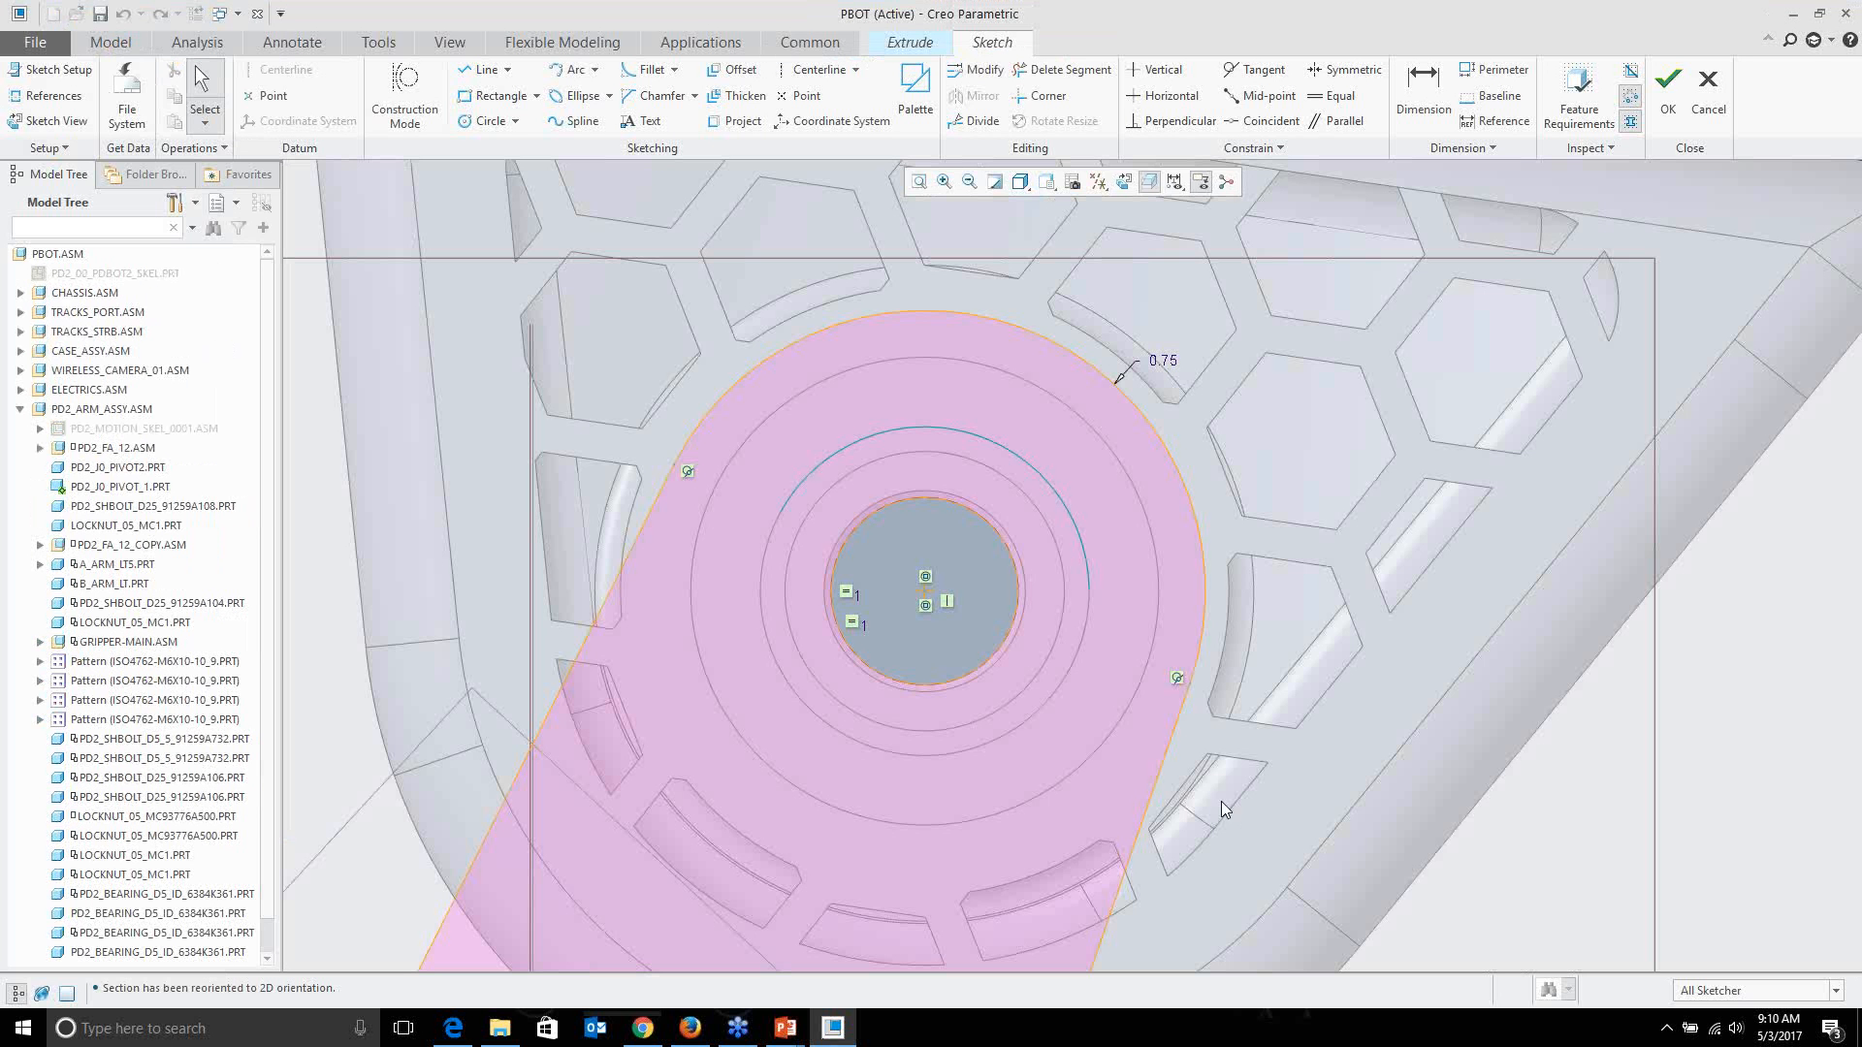
Step: Cancel the lug's sketch and extrusion editing and return to an angled view of the whole bracket
click(1707, 95)
click(993, 549)
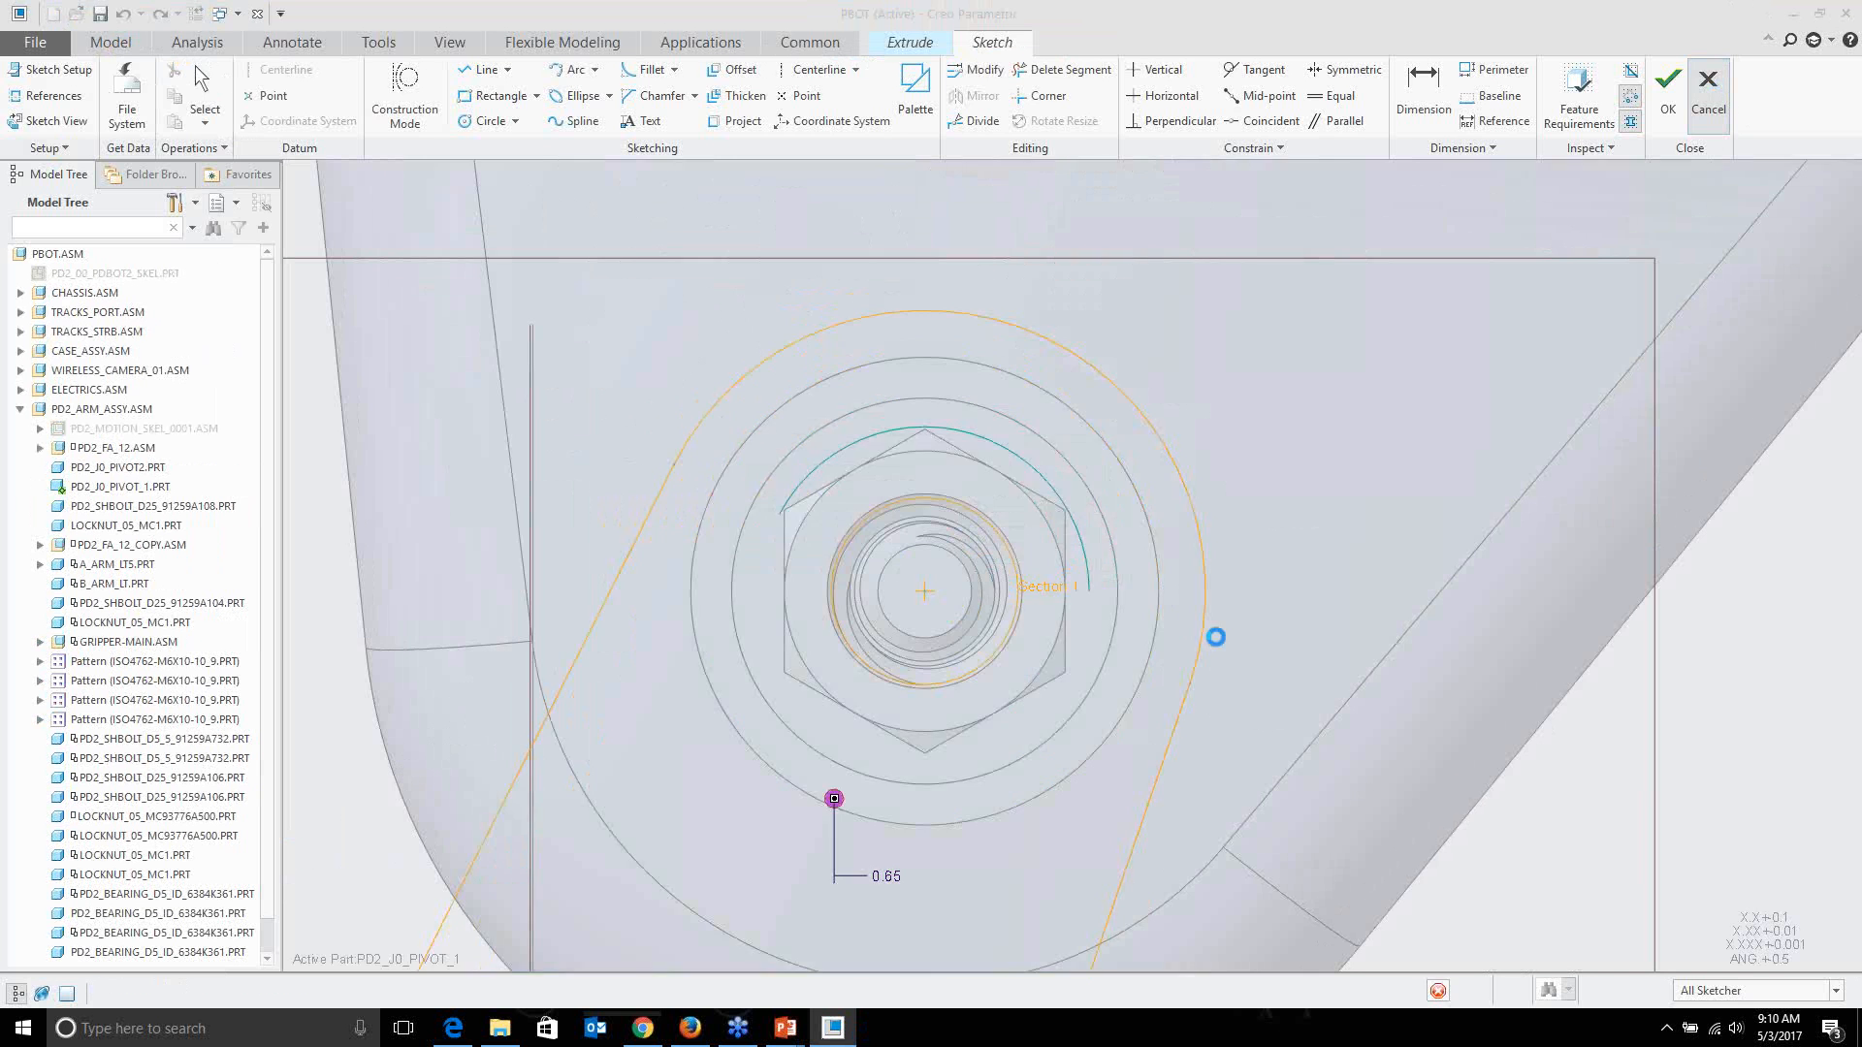
scroll(1242, 619, up, 2)
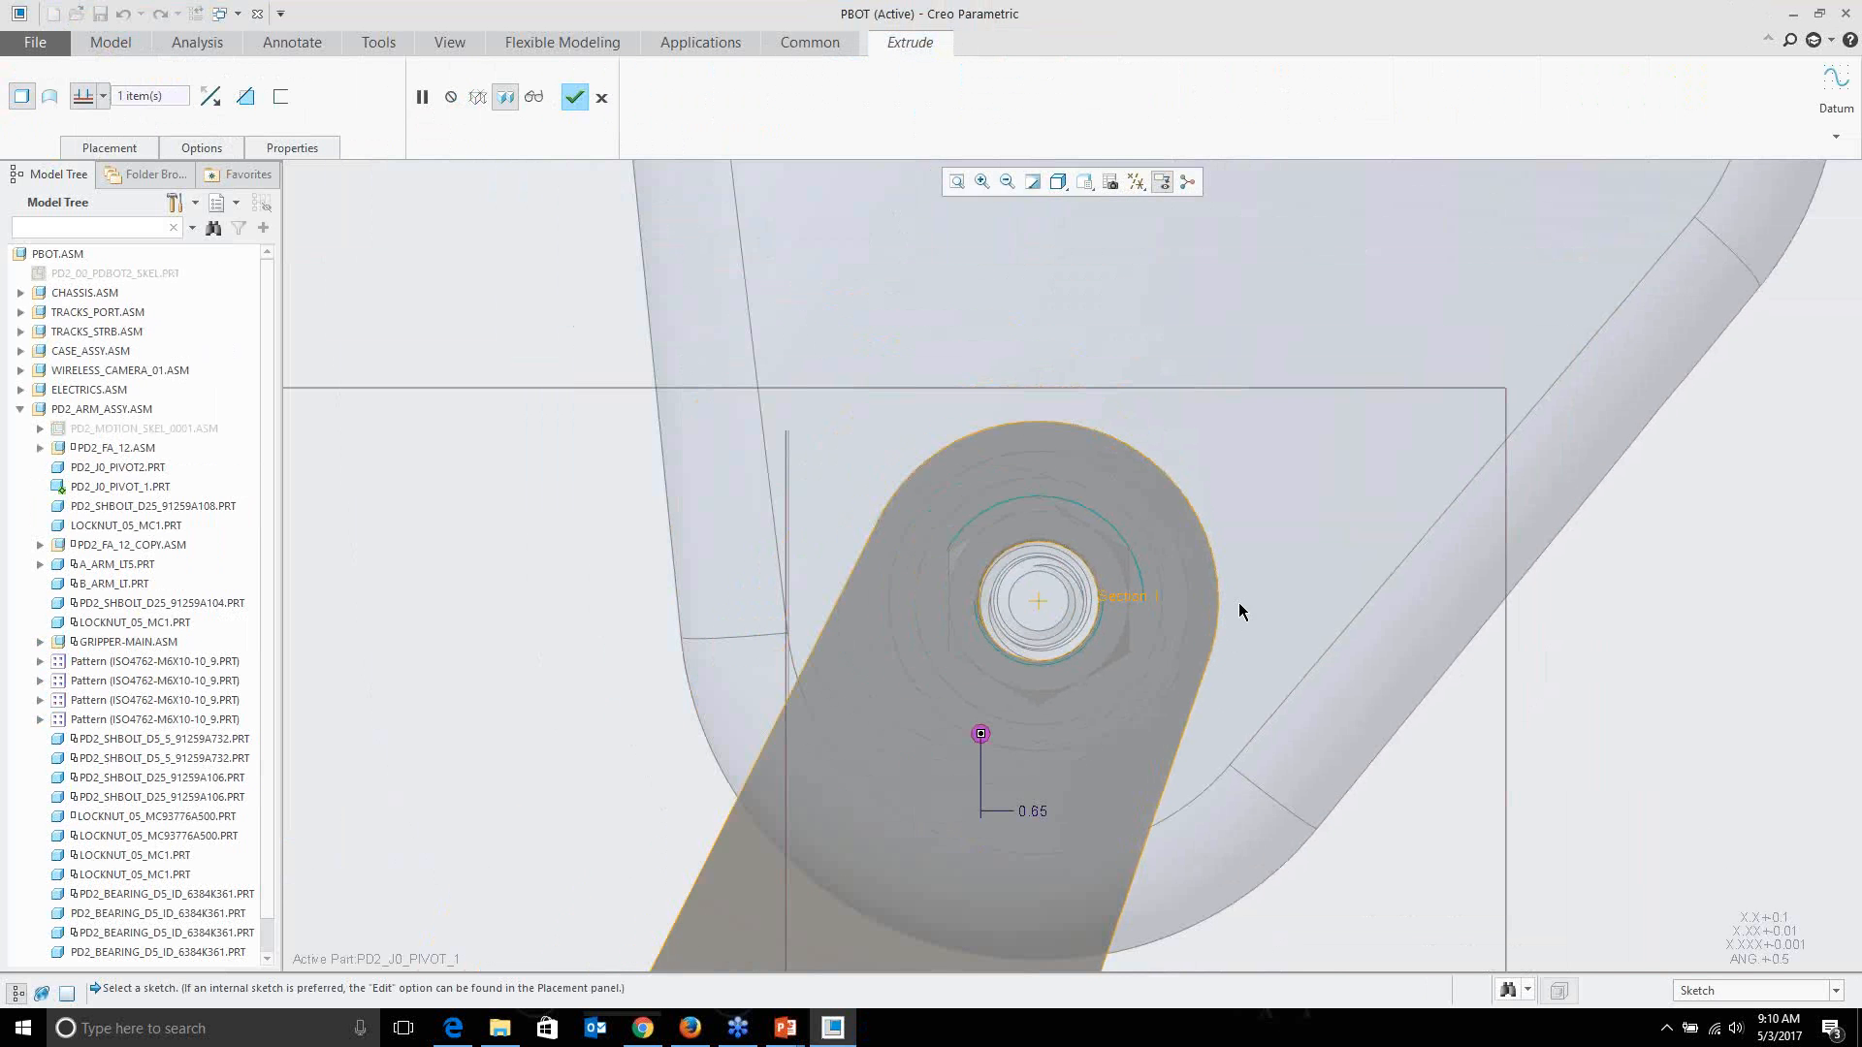
click(602, 97)
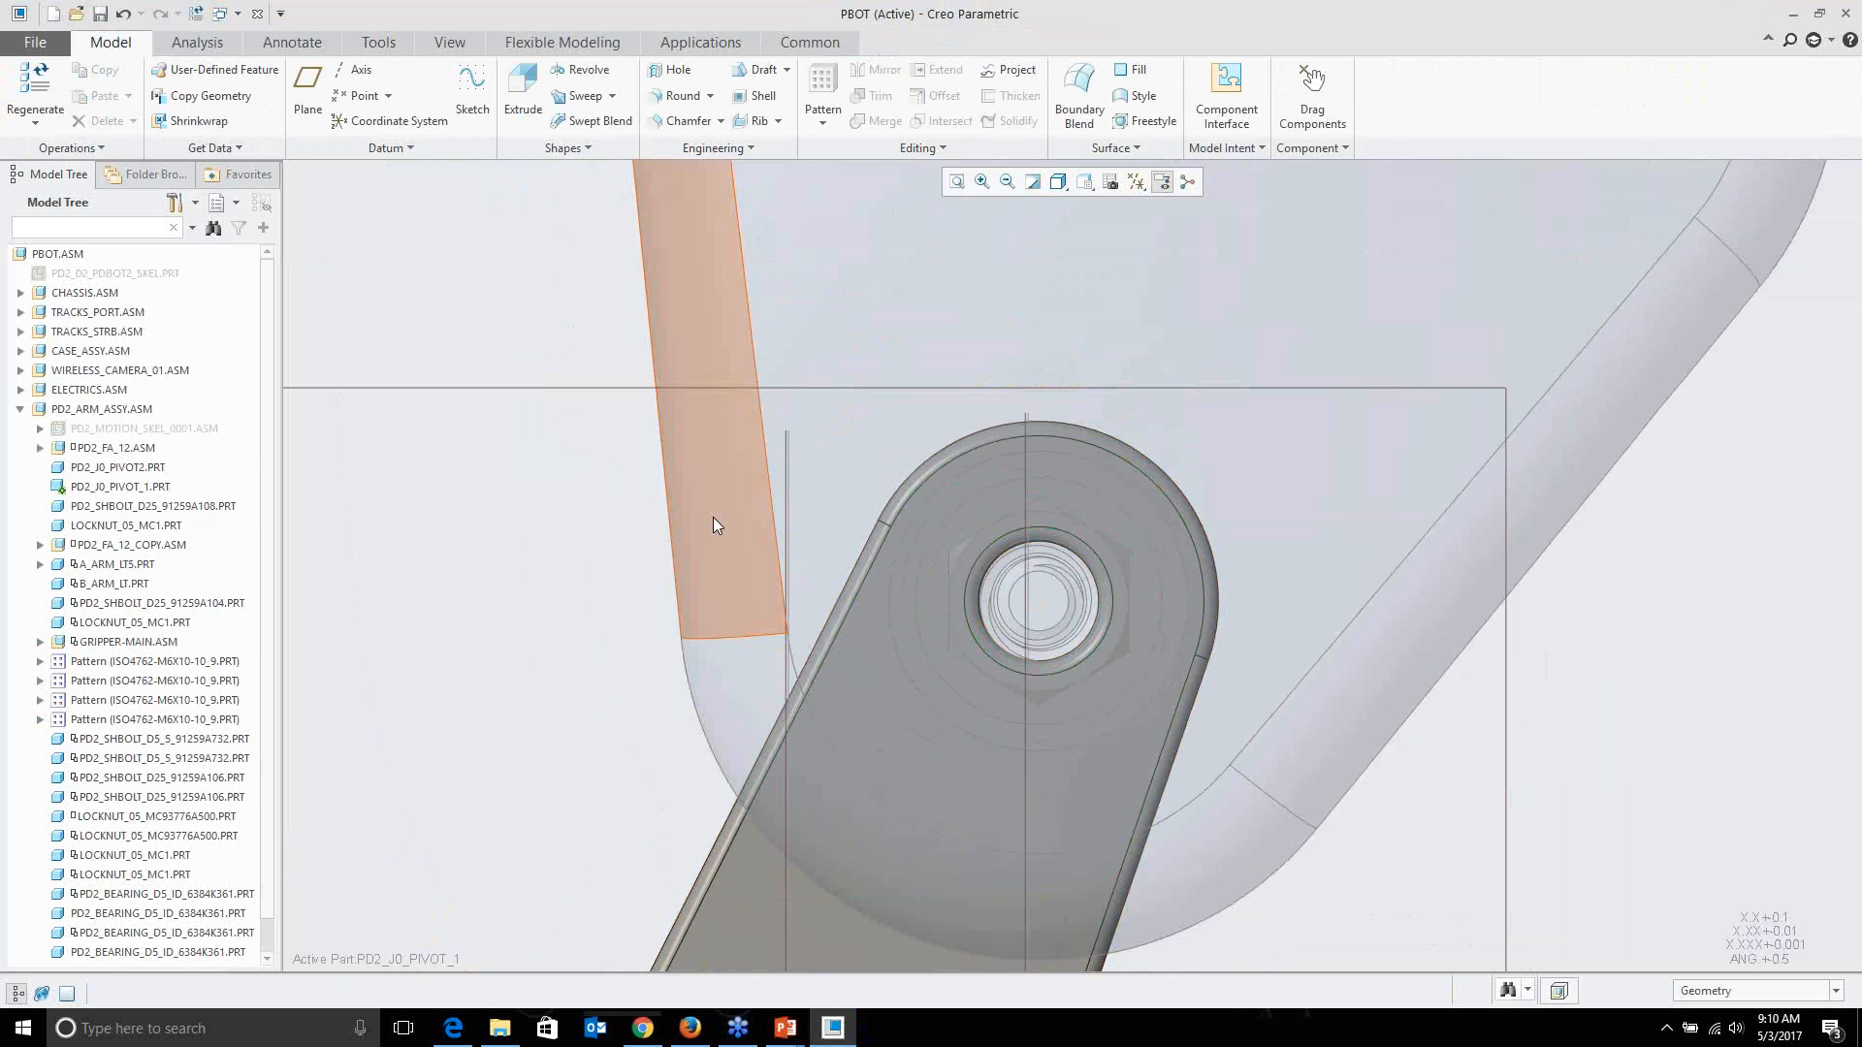
scroll(712, 516, up, 2)
middle_drag(747, 531, 840, 538)
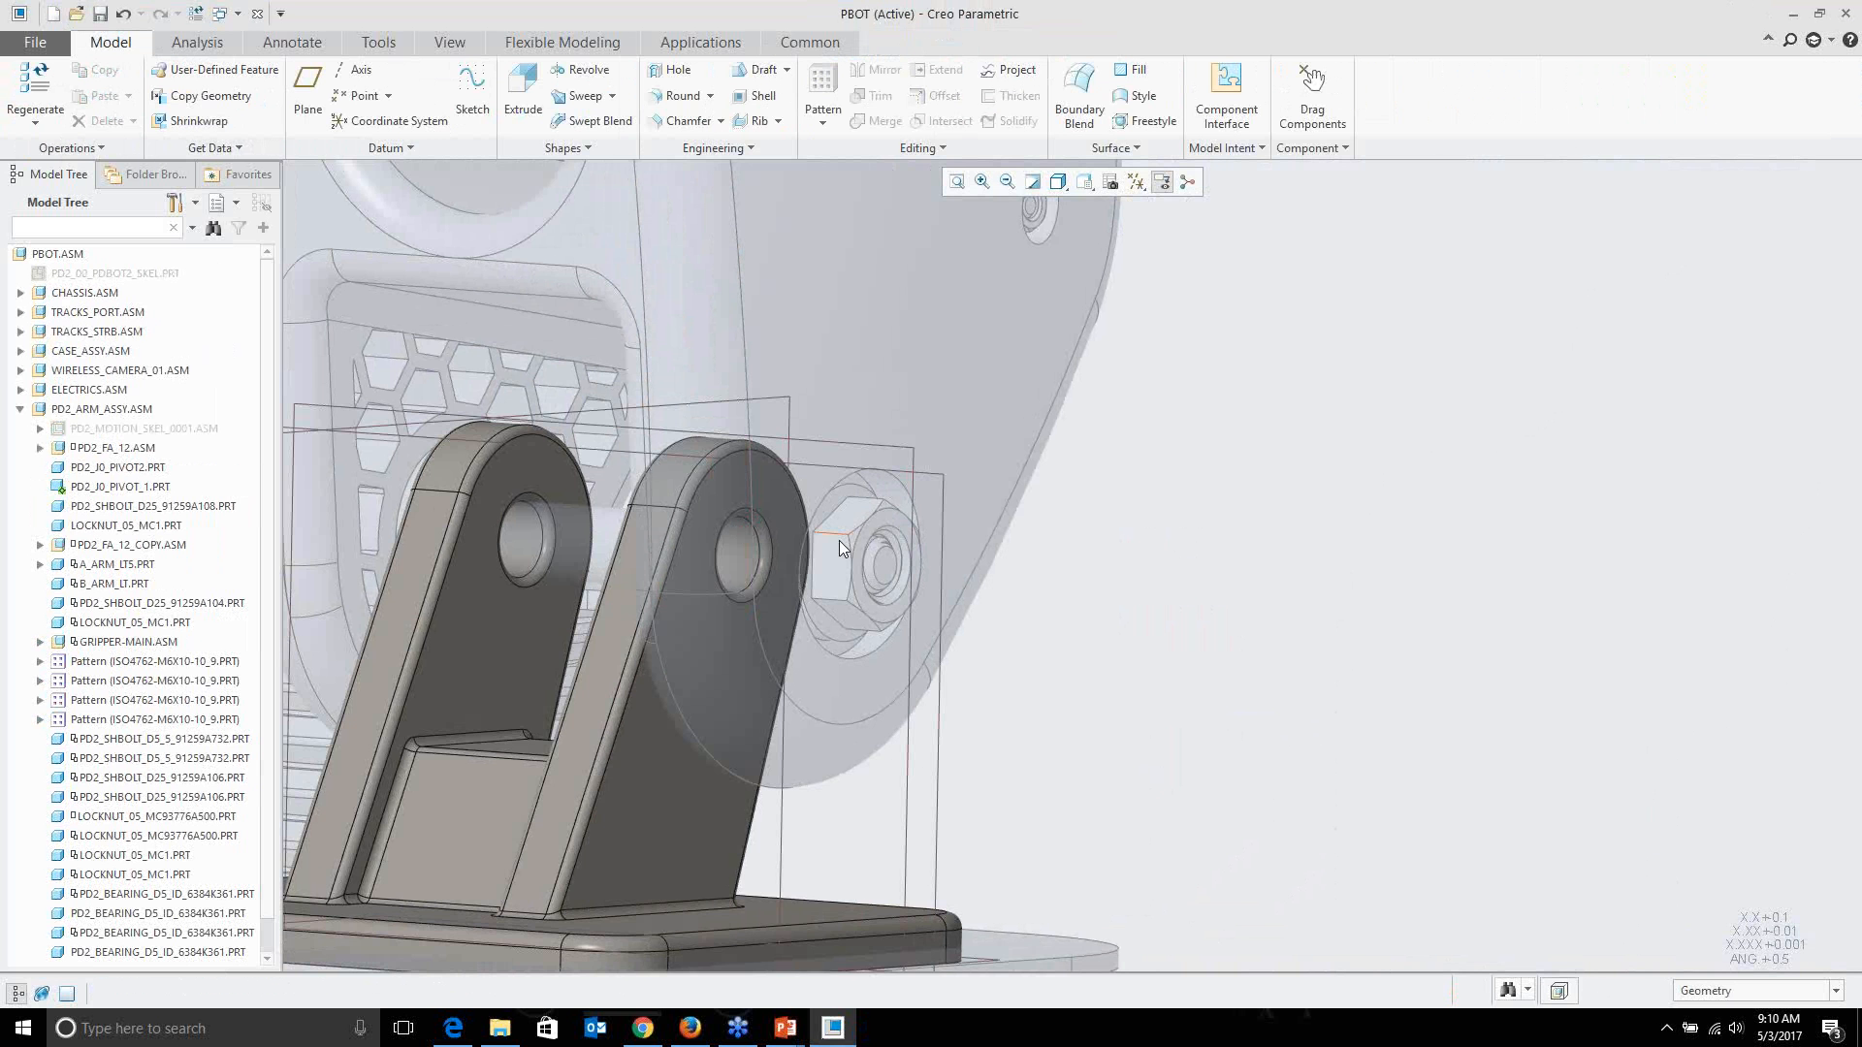
scroll(1248, 709, up, 2)
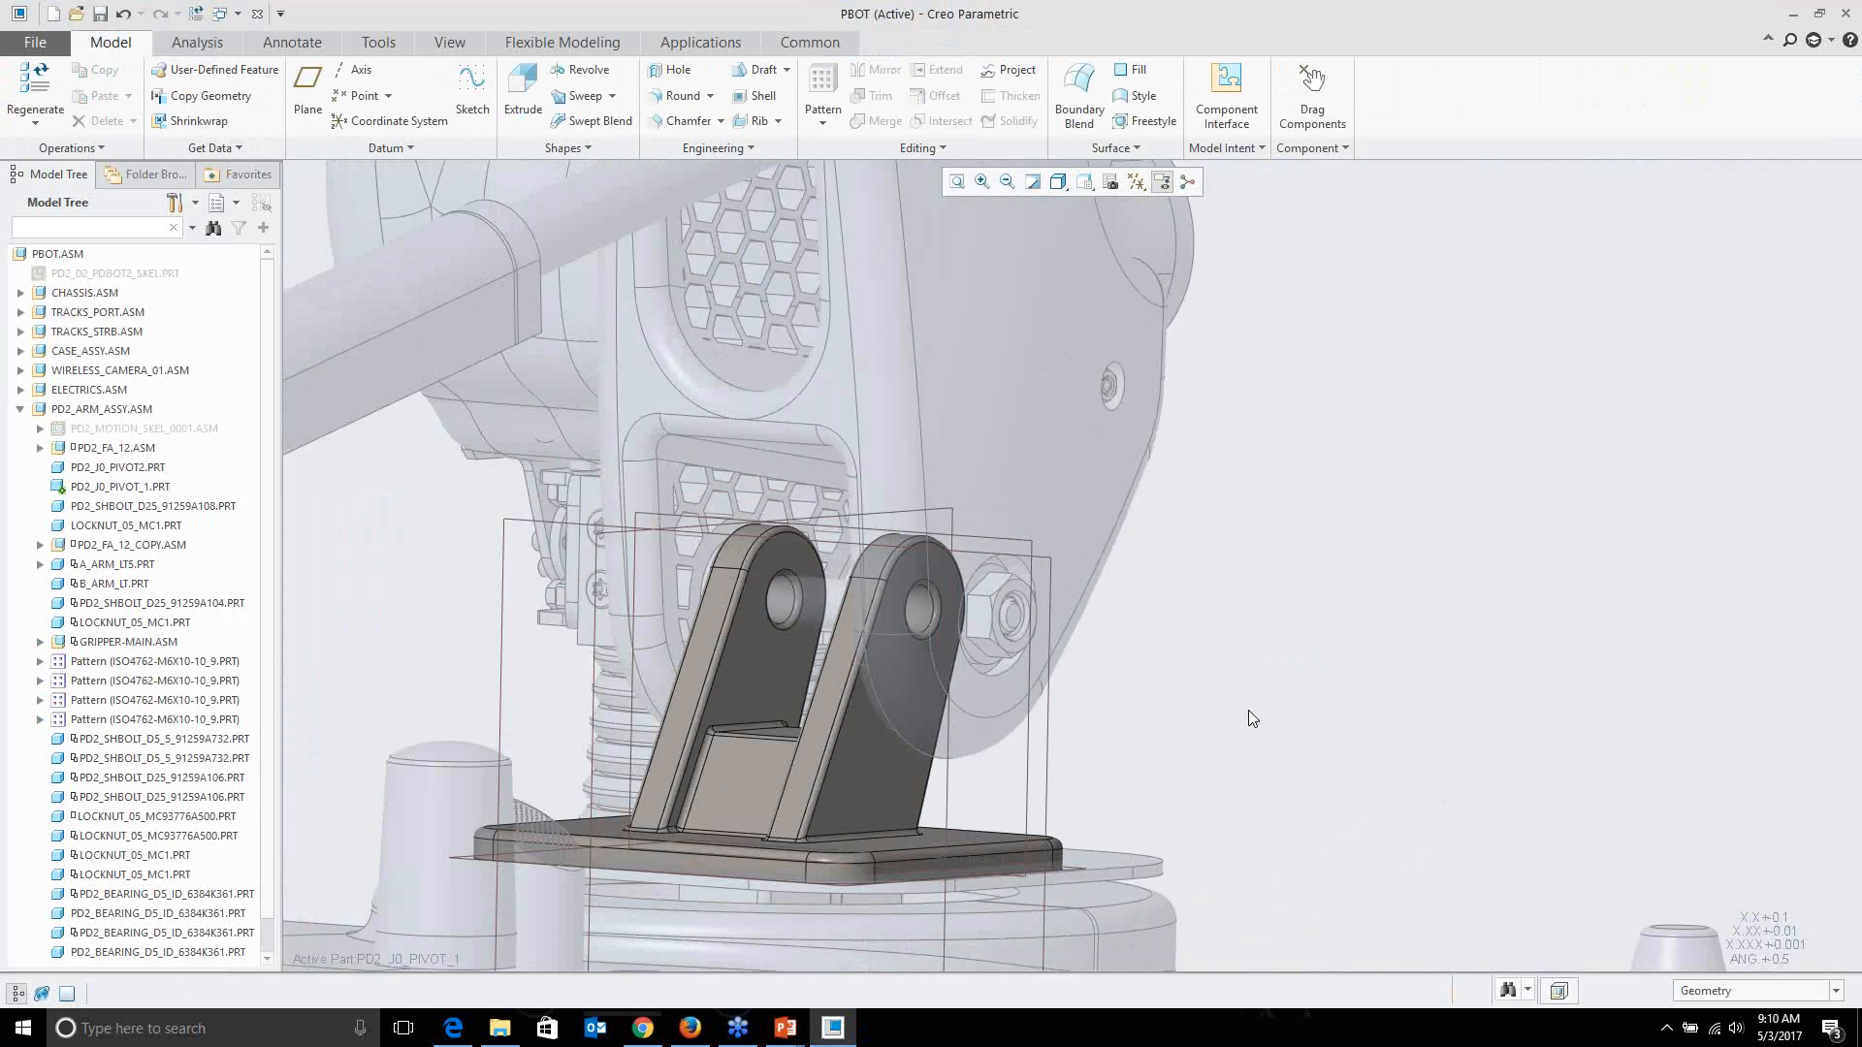
Step: Inspect the display style options, check which actions conflict with the Sketch command's shortcut, and cancel the conflict prompt
click(1060, 185)
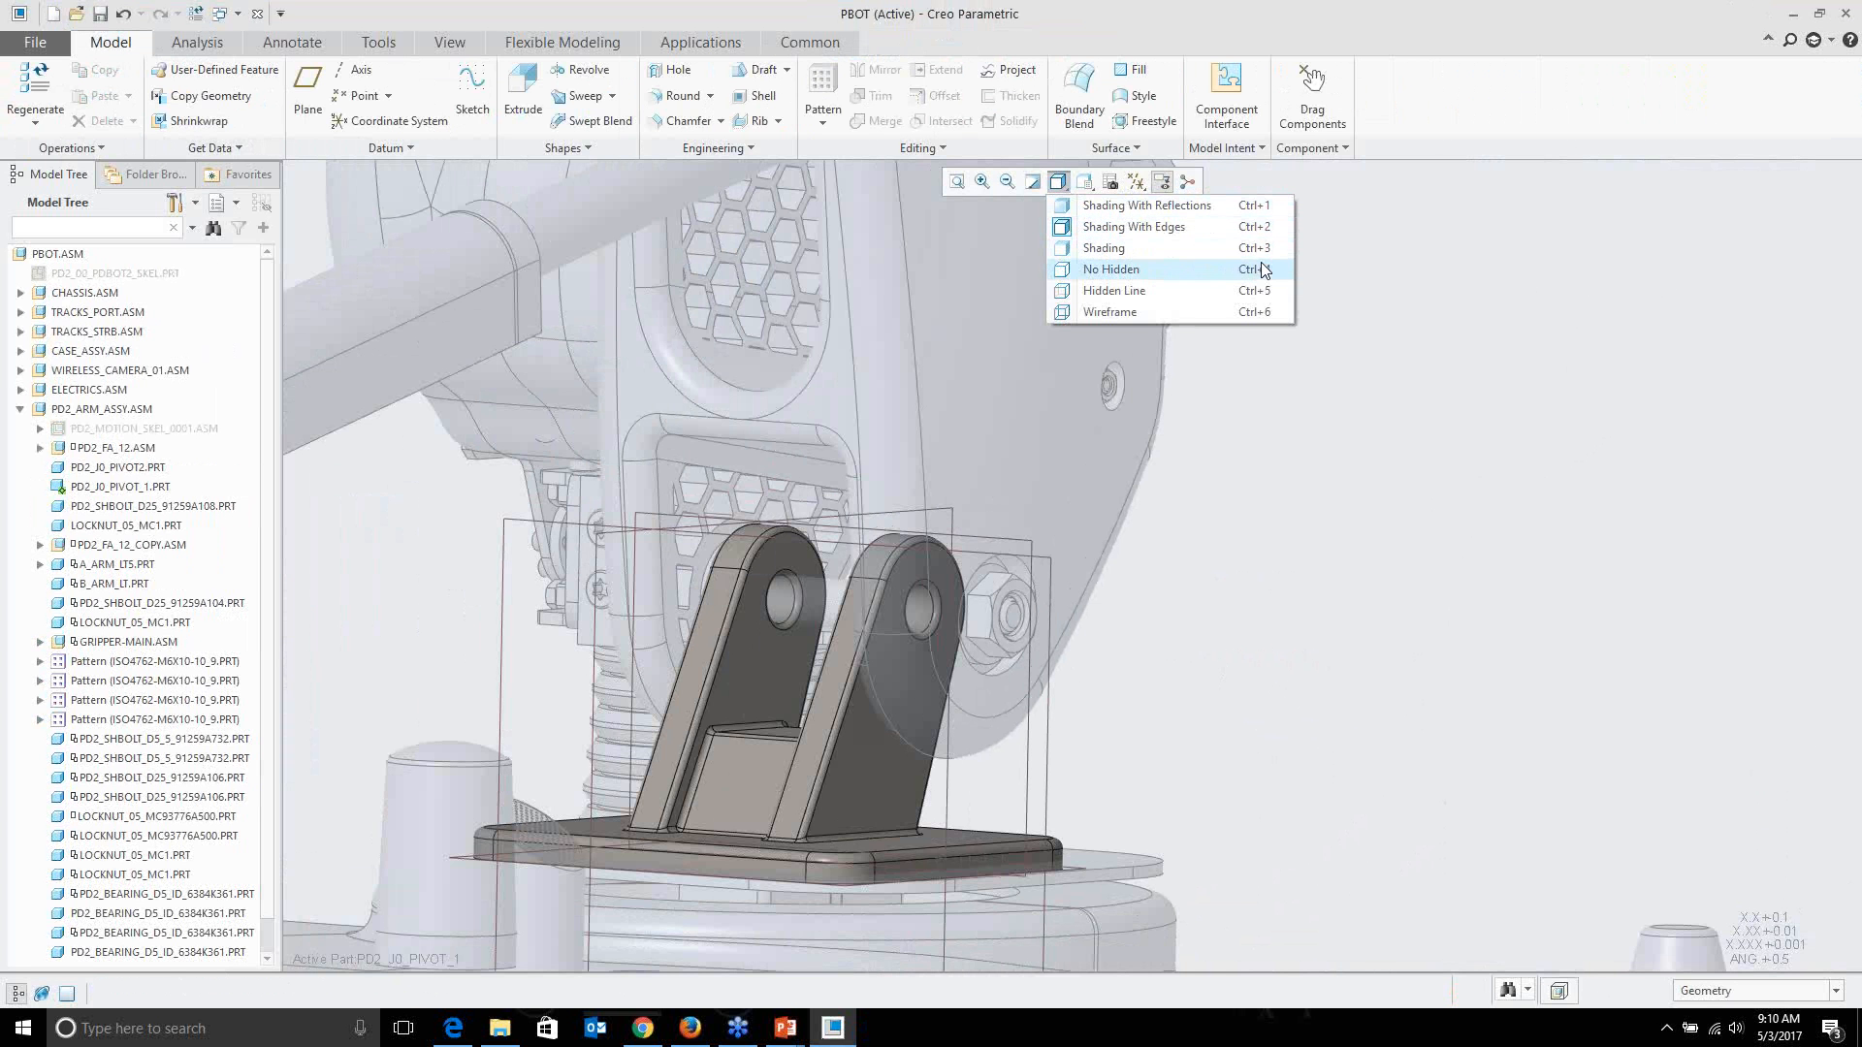
click(1218, 398)
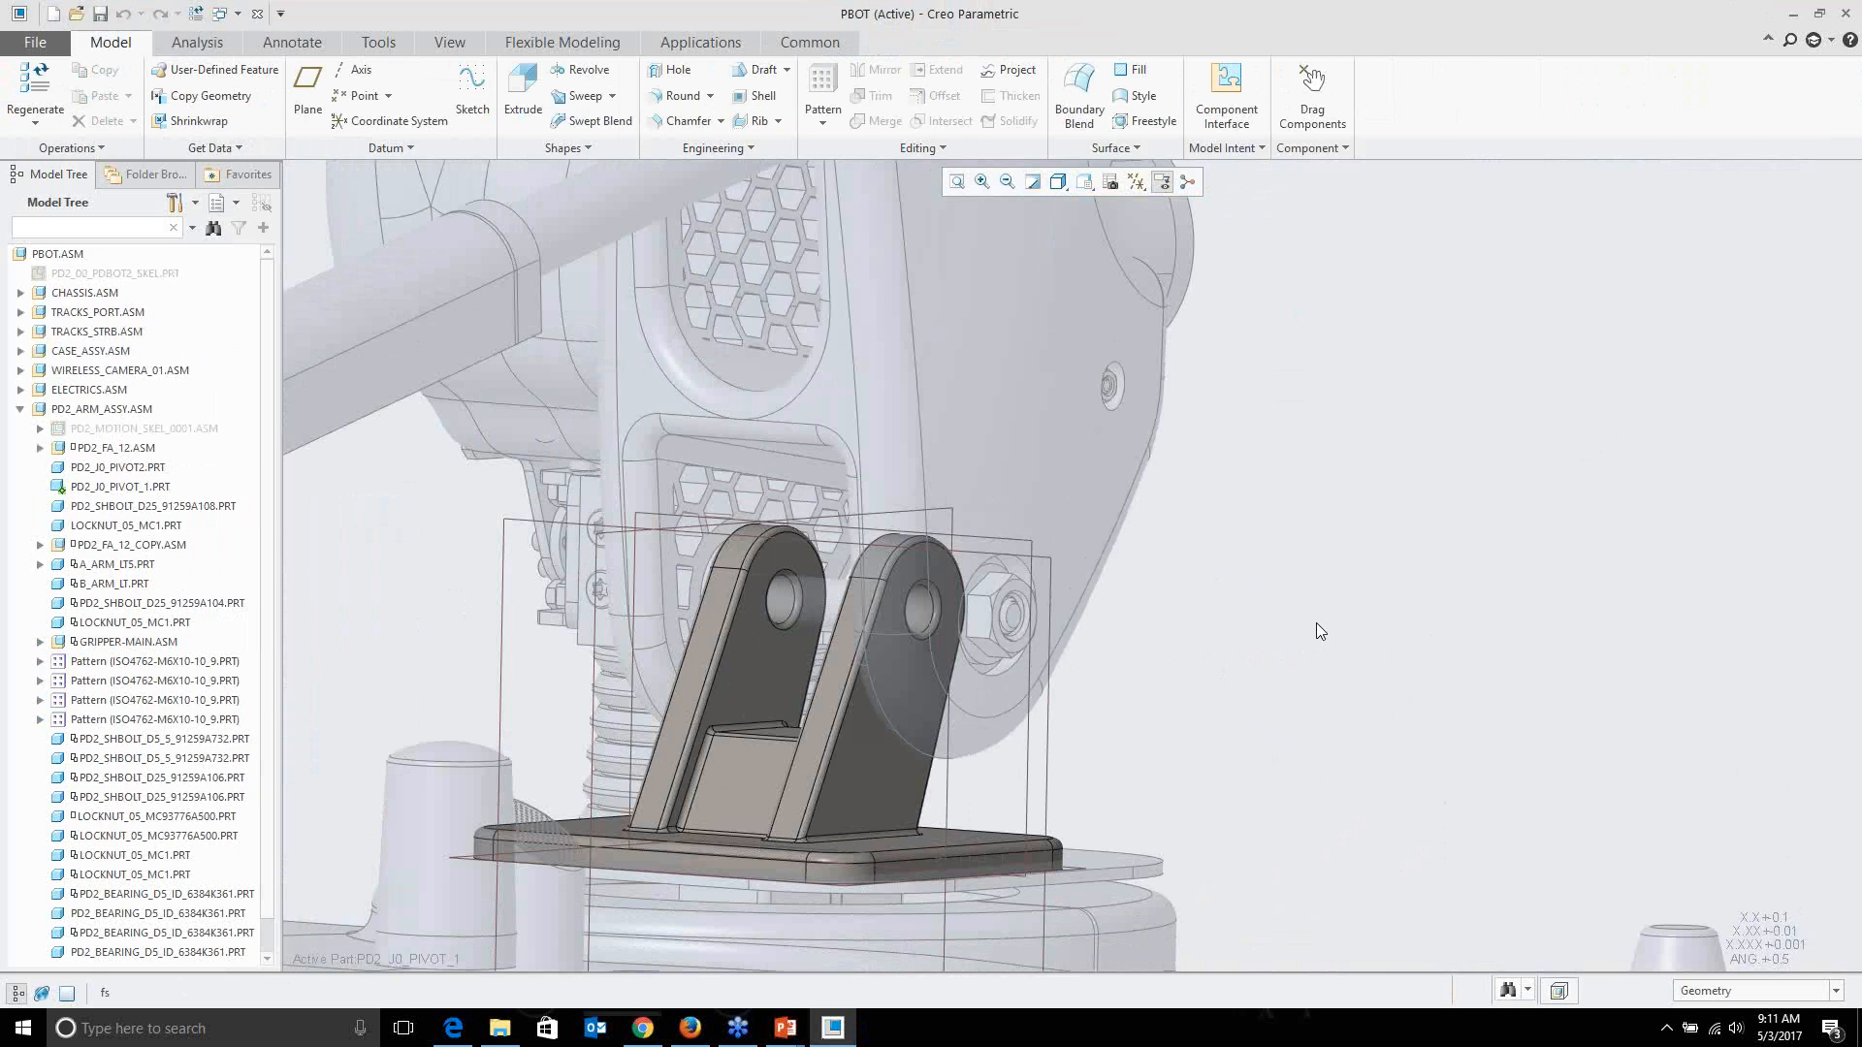
key(s)
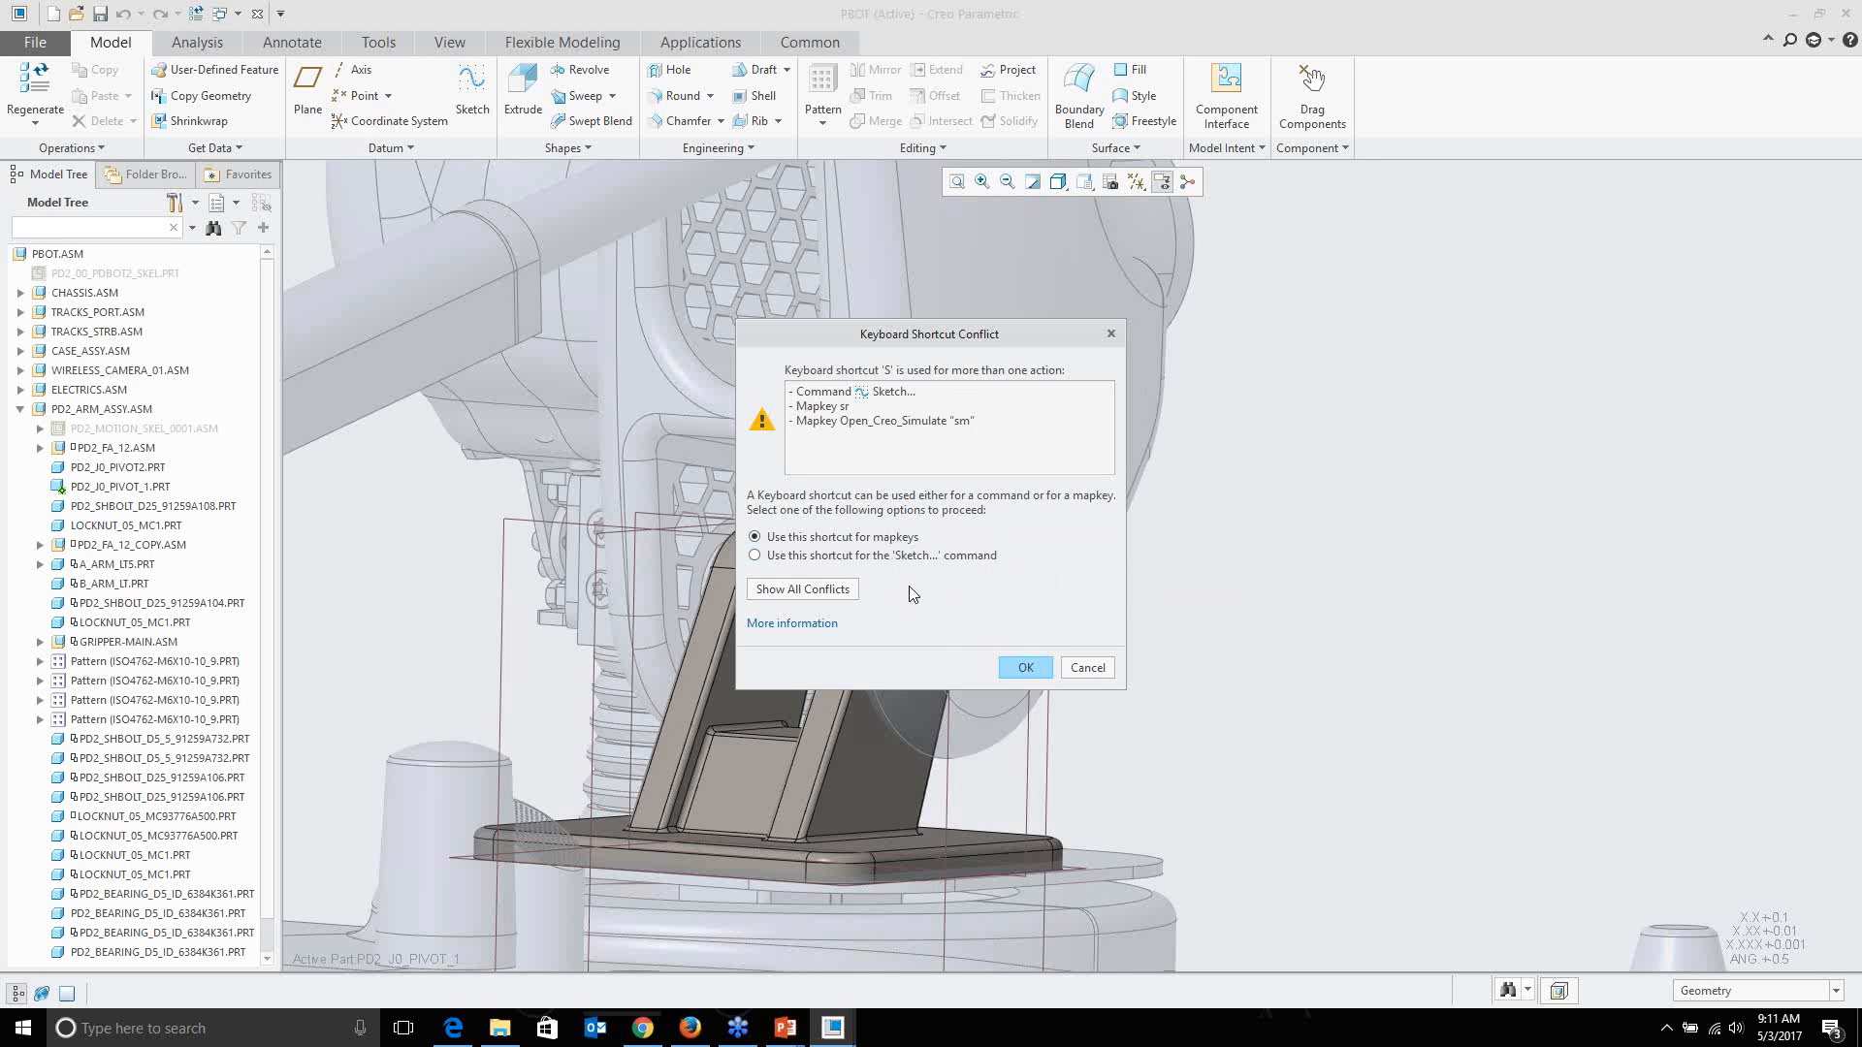
click(1087, 668)
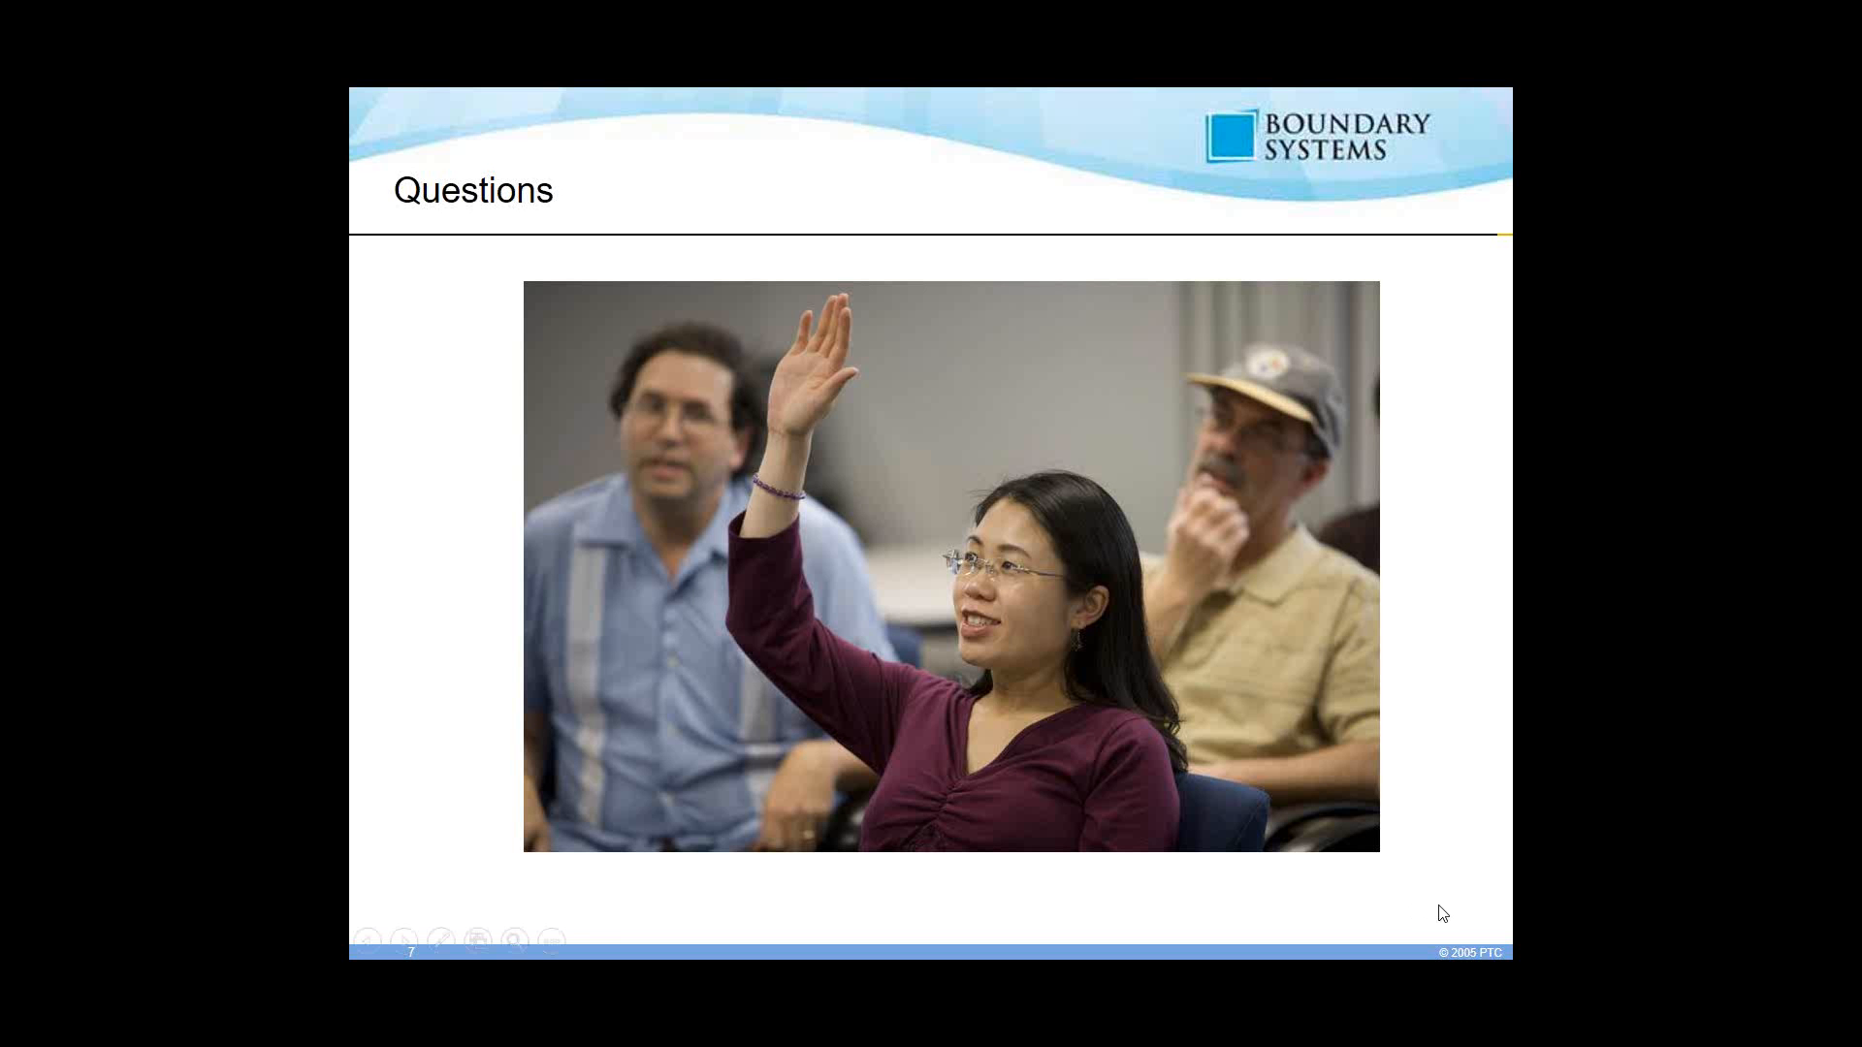
click(1422, 903)
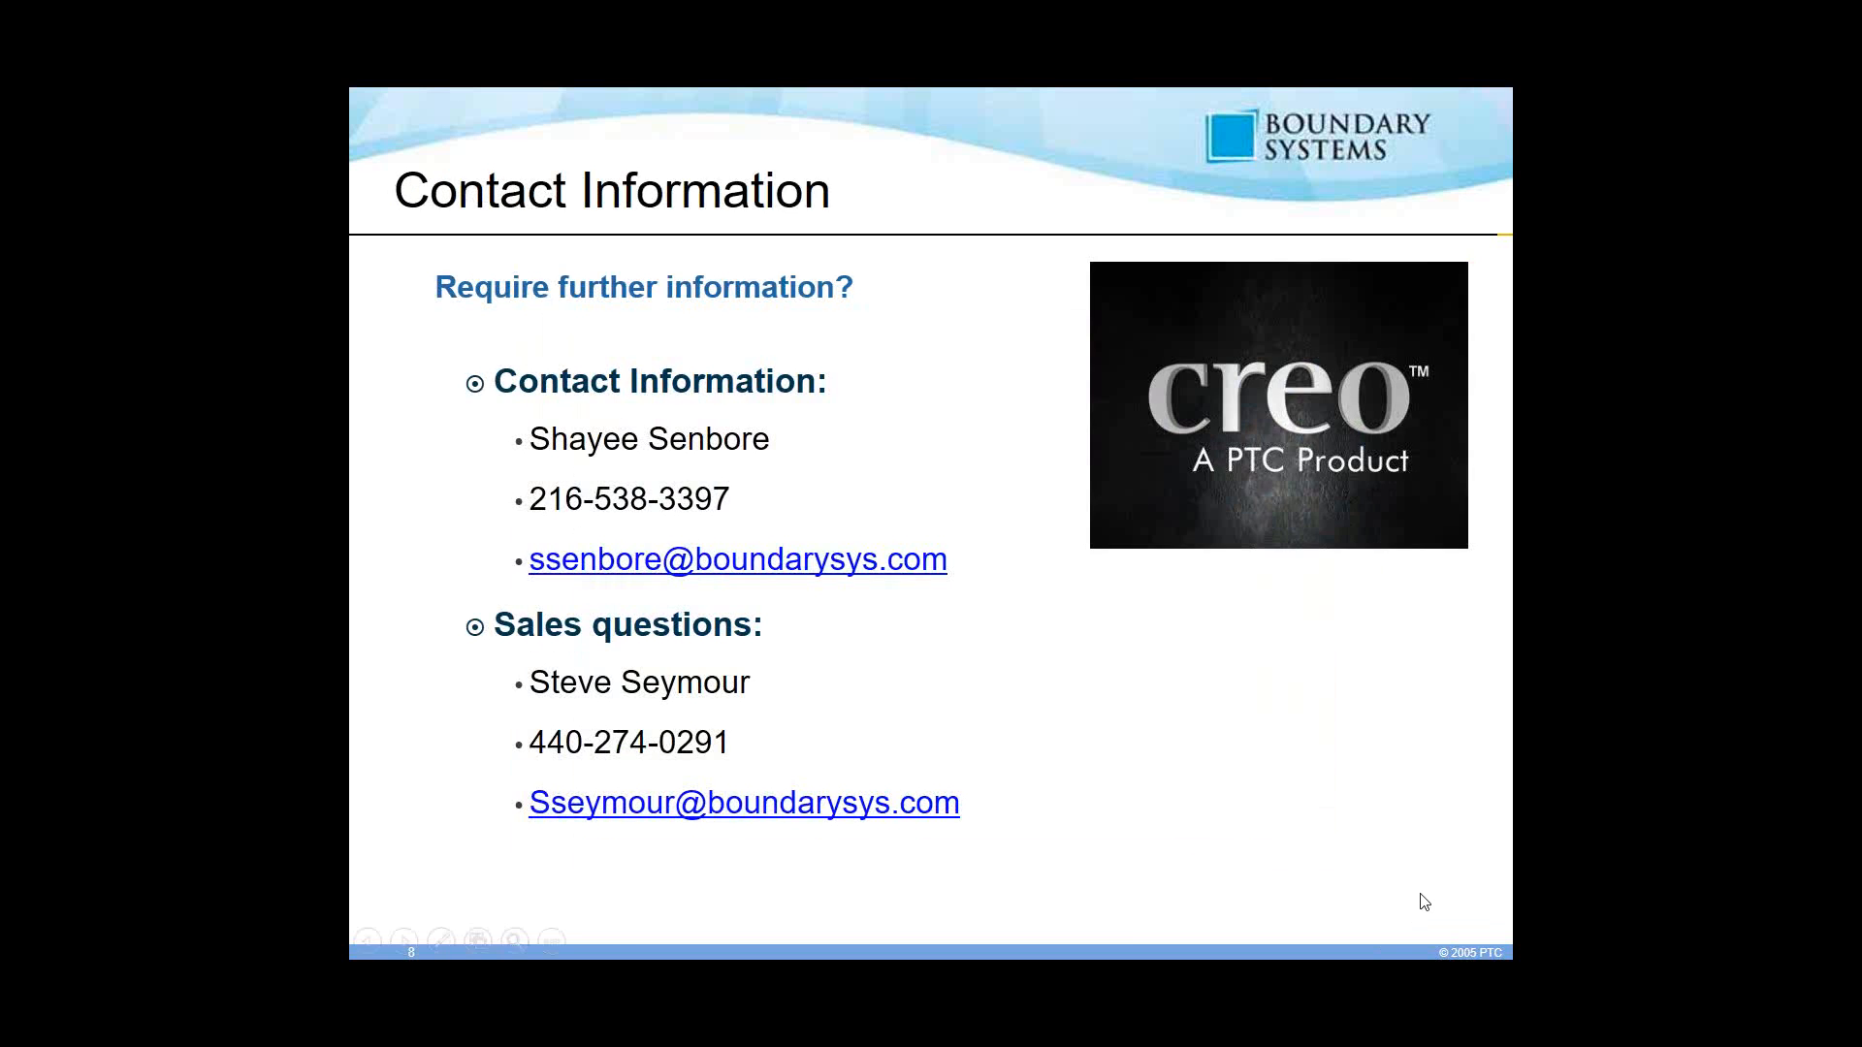